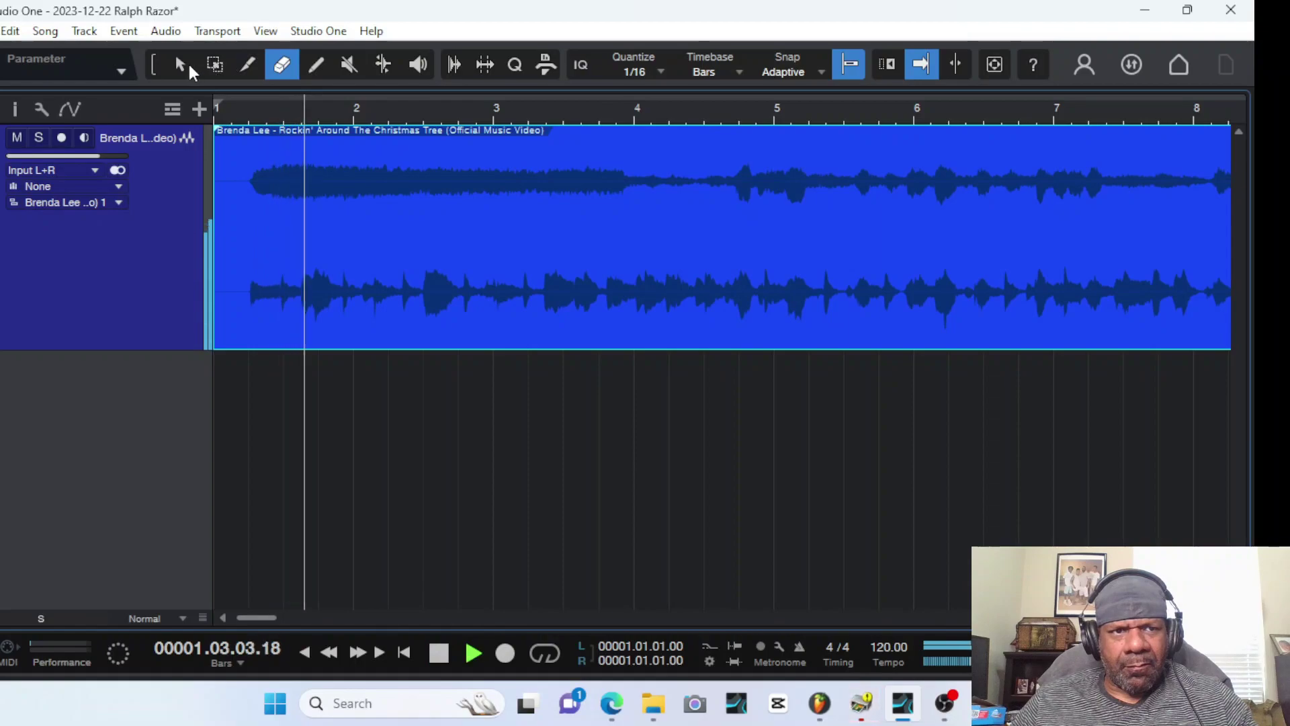
Split the Rockin' Around The Christmas Tree clip at about beat 4 of bar 4 with snapping turned off
left_click(248, 64)
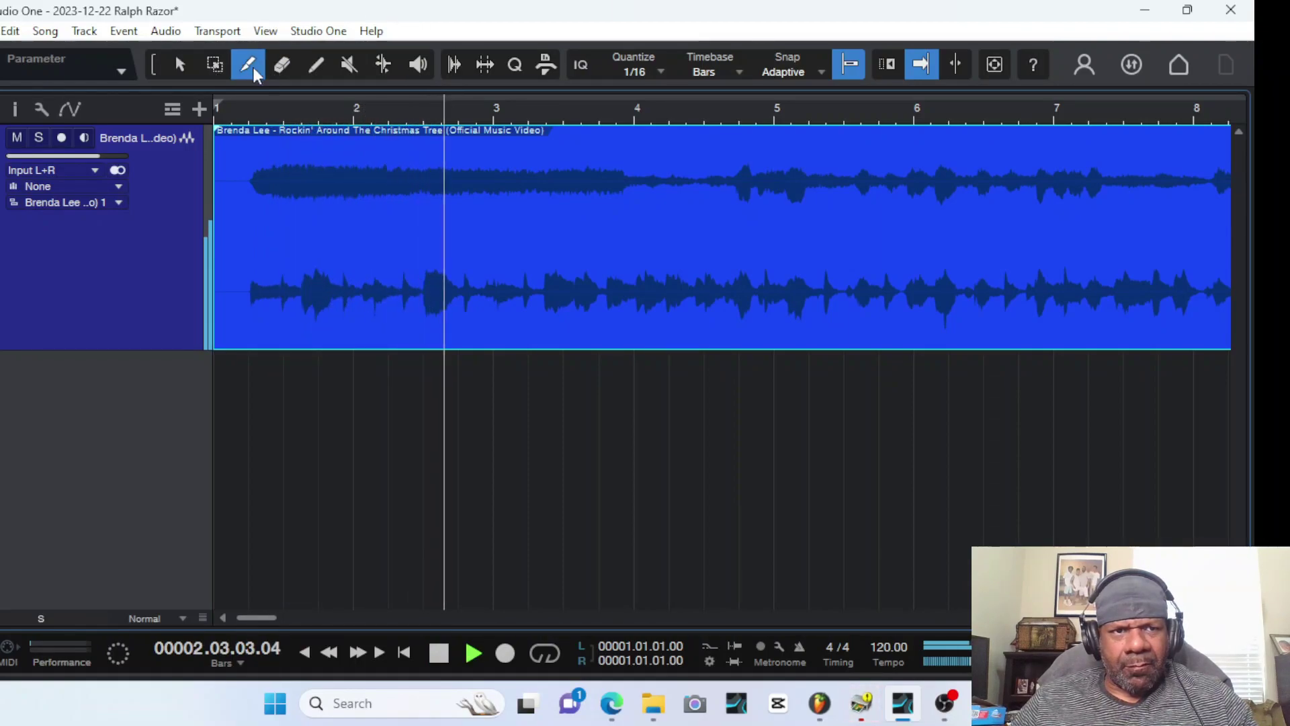
left_click(848, 63)
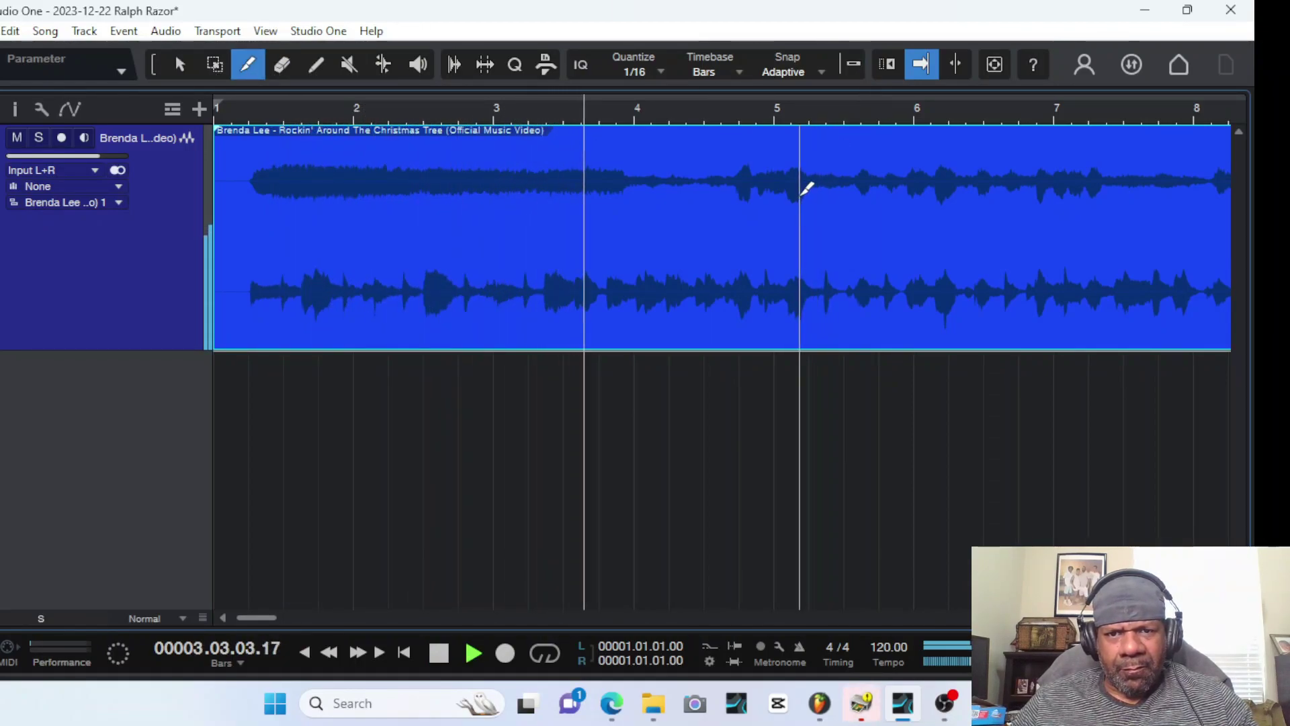
key("space")
left_click(738, 180)
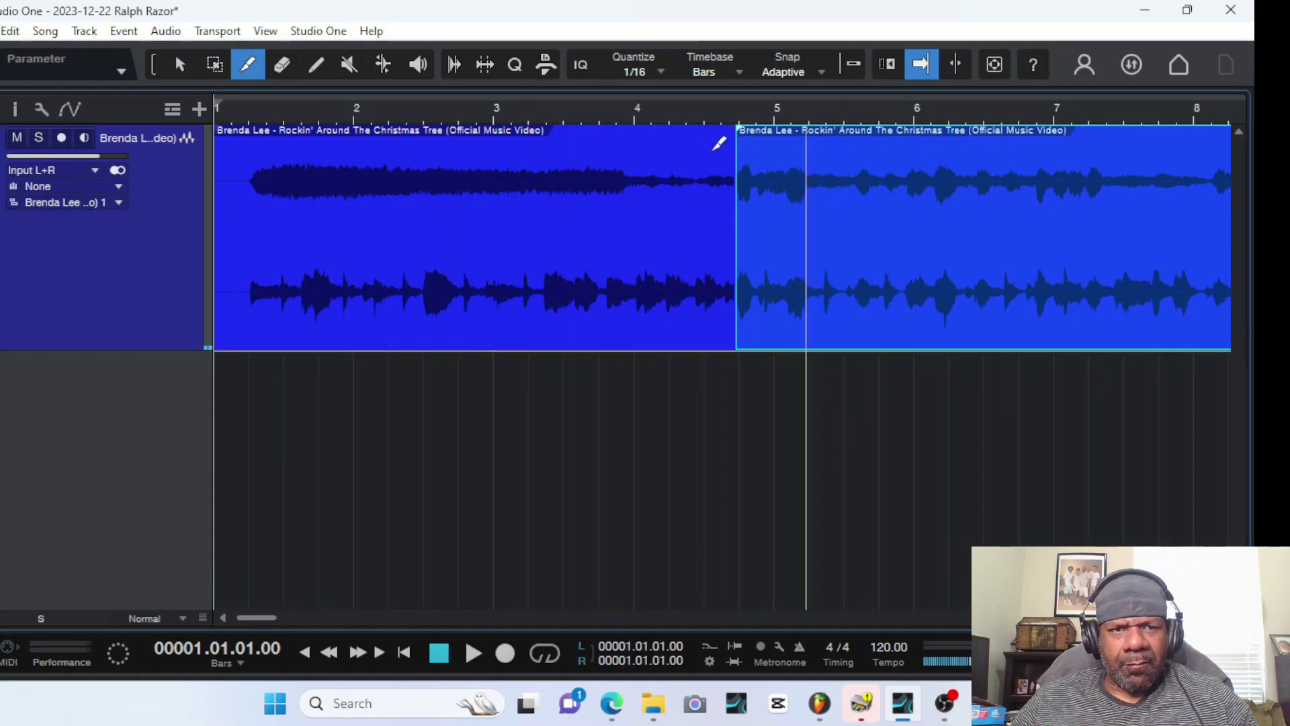
Move the section after the split onto its own track below, starting at bar 1, and mute that track
left_click_drag(894, 238, 361, 420)
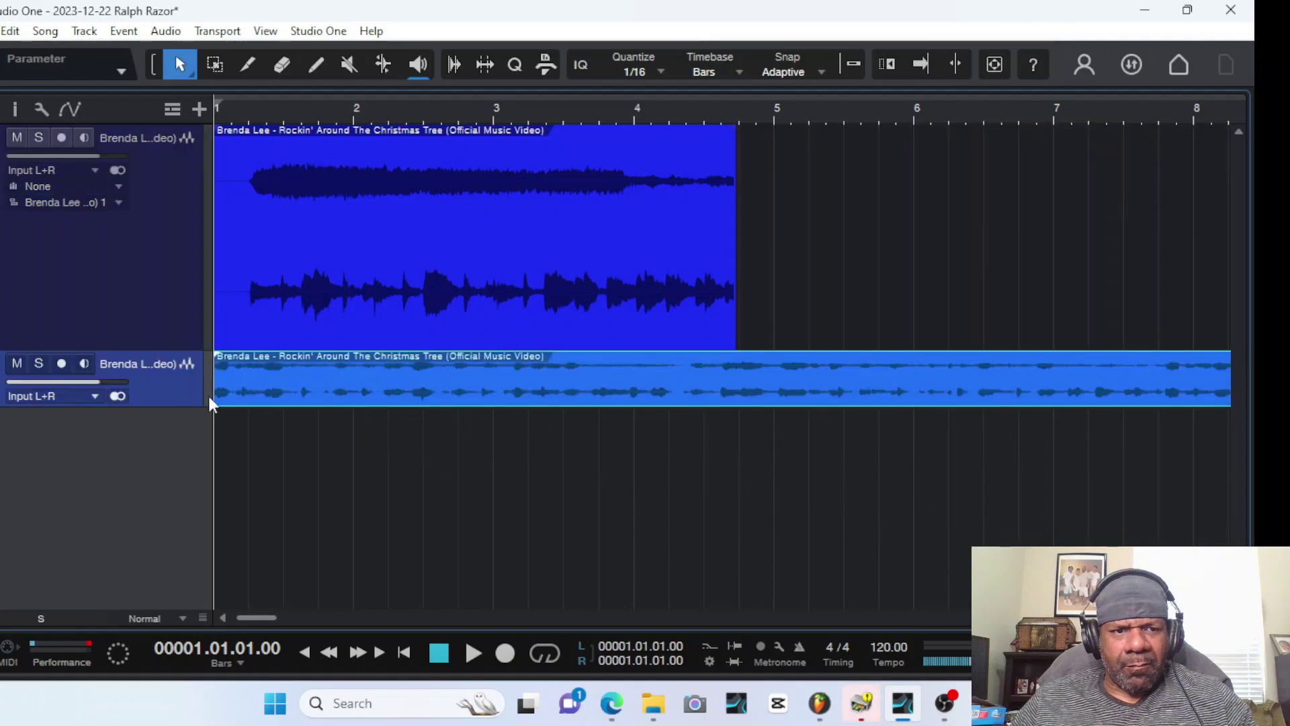
left_click(16, 363)
key("f")
key("space")
key("space")
Split the remaining clip where its waveform begins, erase the silent lead-in, and move the clip to bar 1
left_click(247, 67)
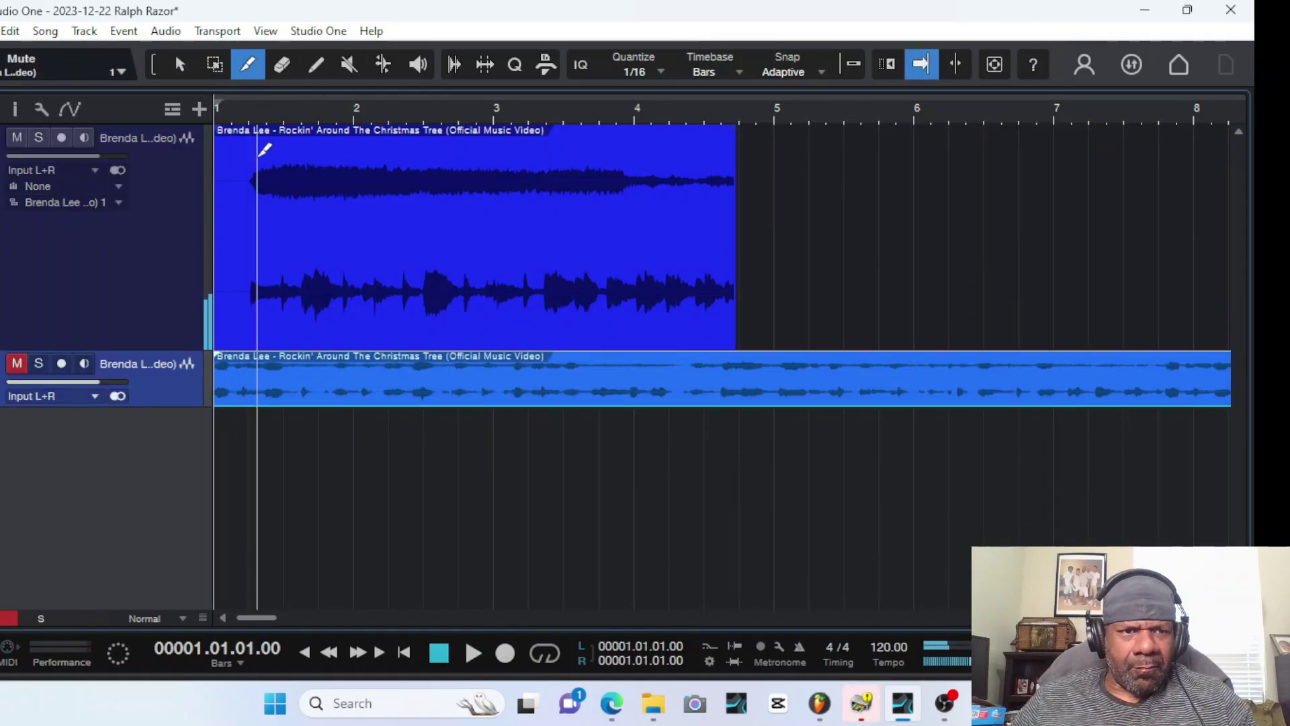
left_click(253, 191)
left_click(283, 65)
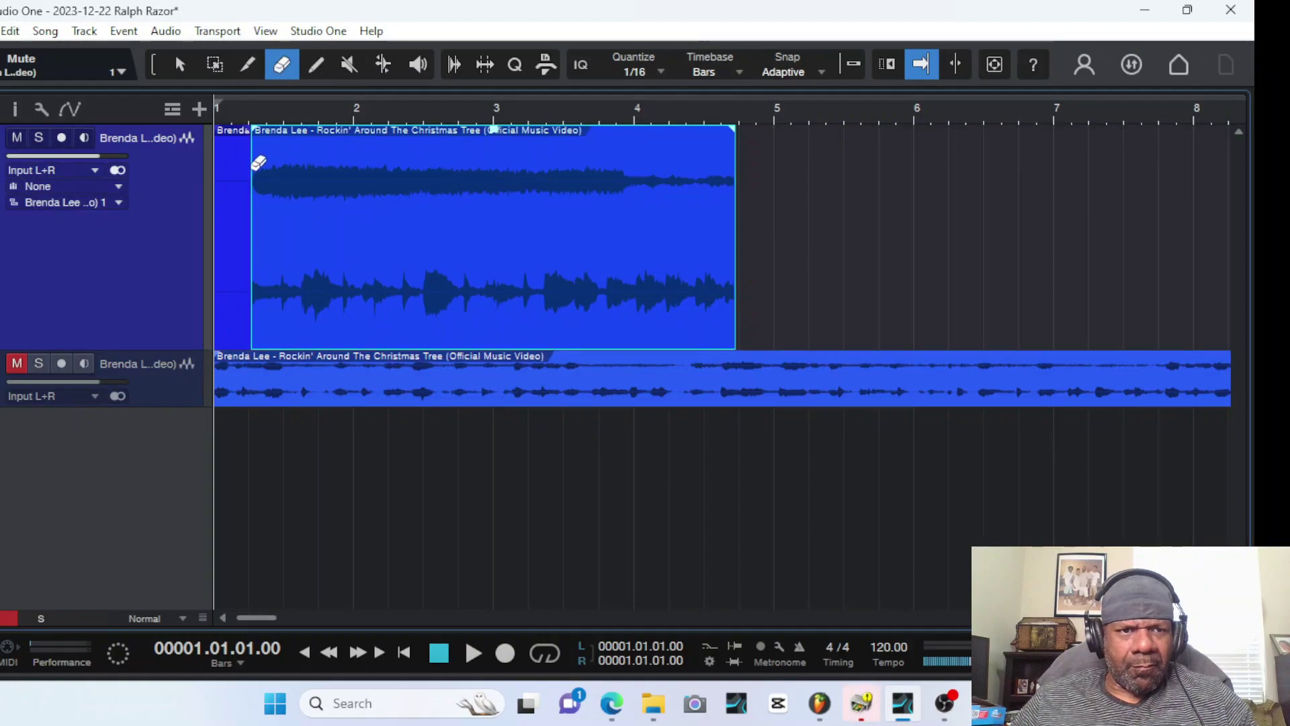
left_click(231, 168)
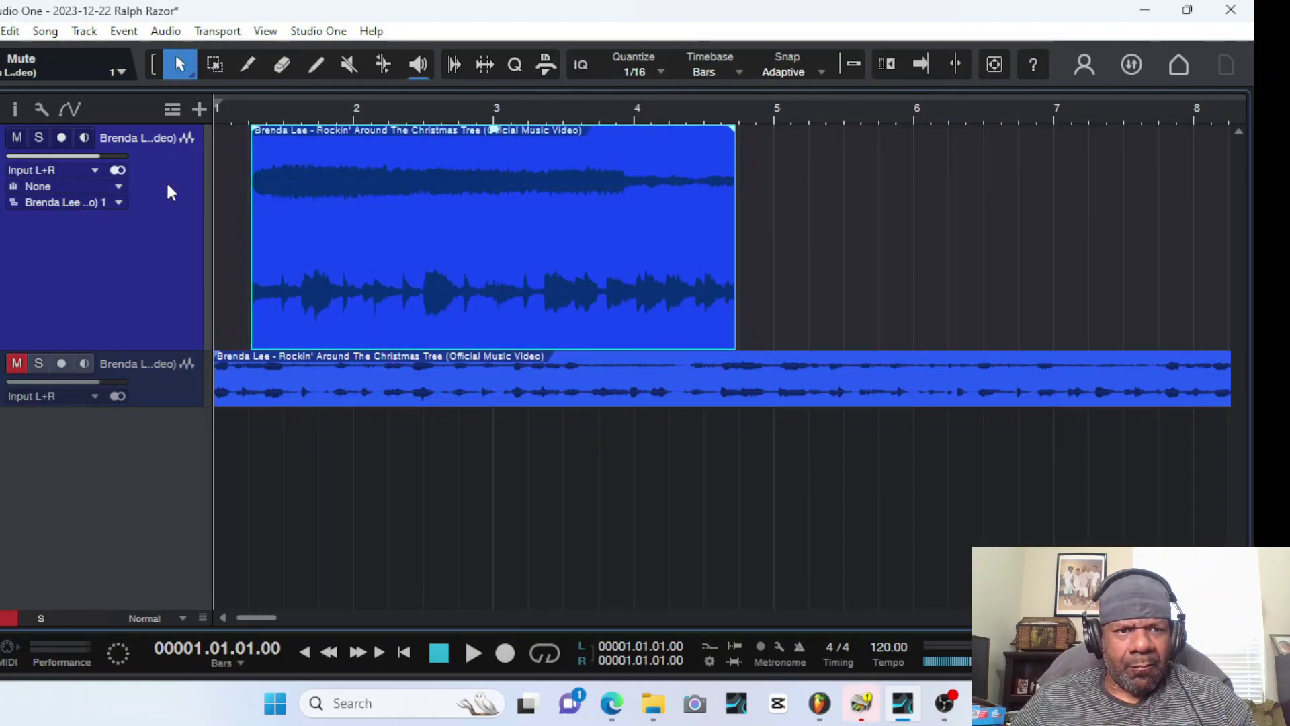
left_click_drag(324, 217, 271, 215)
key("f")
Play the trimmed clip at a closer zoom and check how it plays up to its cut end
key("space")
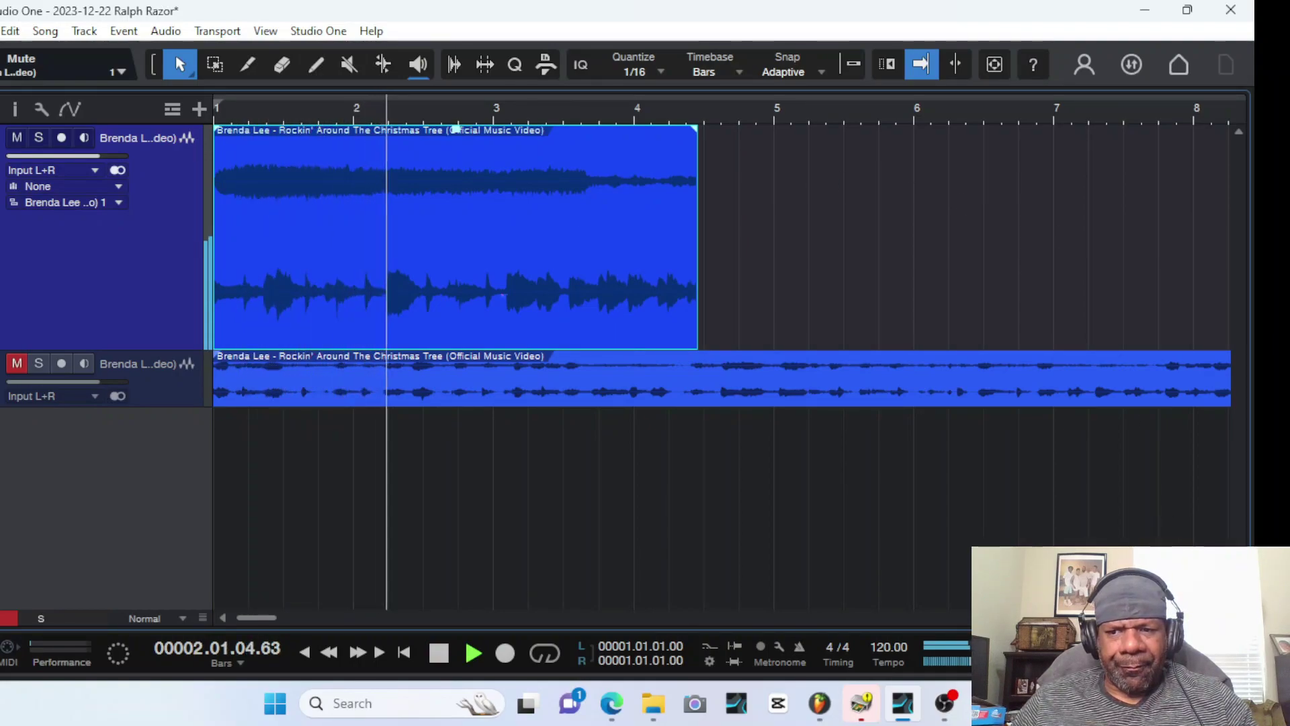
key("e")
key("e")
key("e")
key("e")
key("e")
key("e")
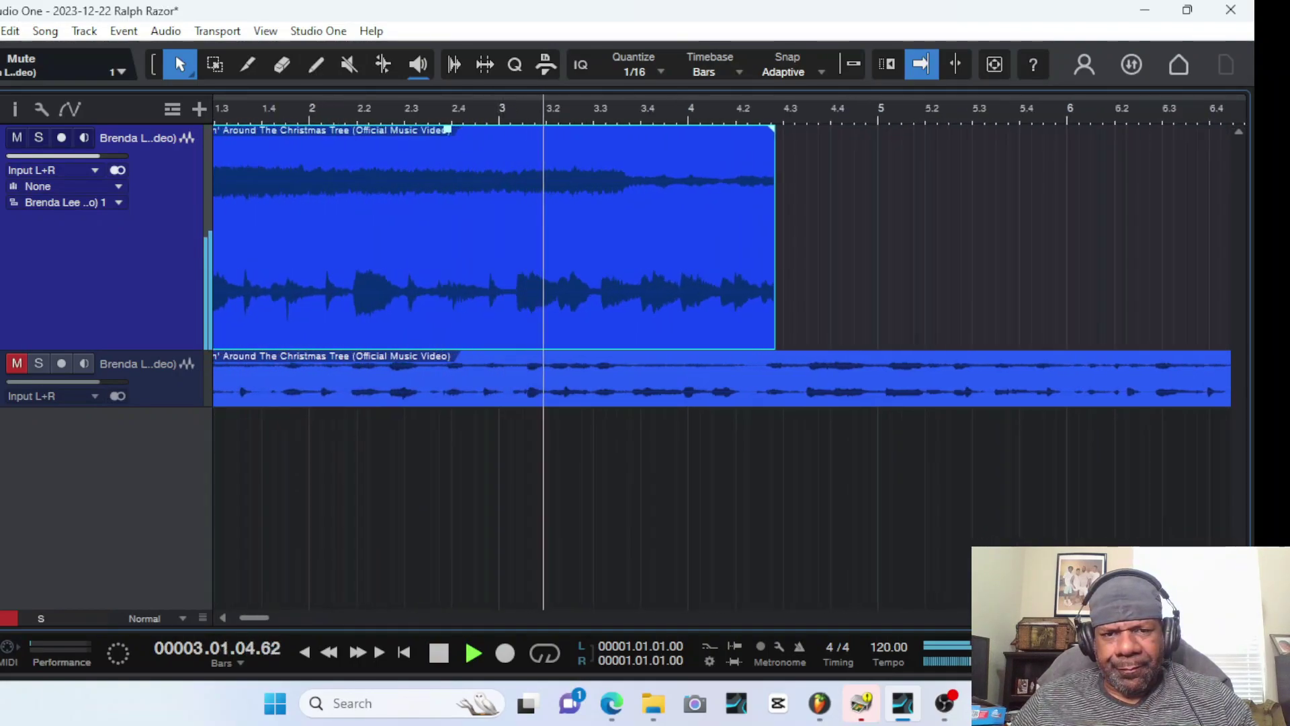
key("e")
key("e")
key("e")
key("e")
key("e")
key("e")
key("e")
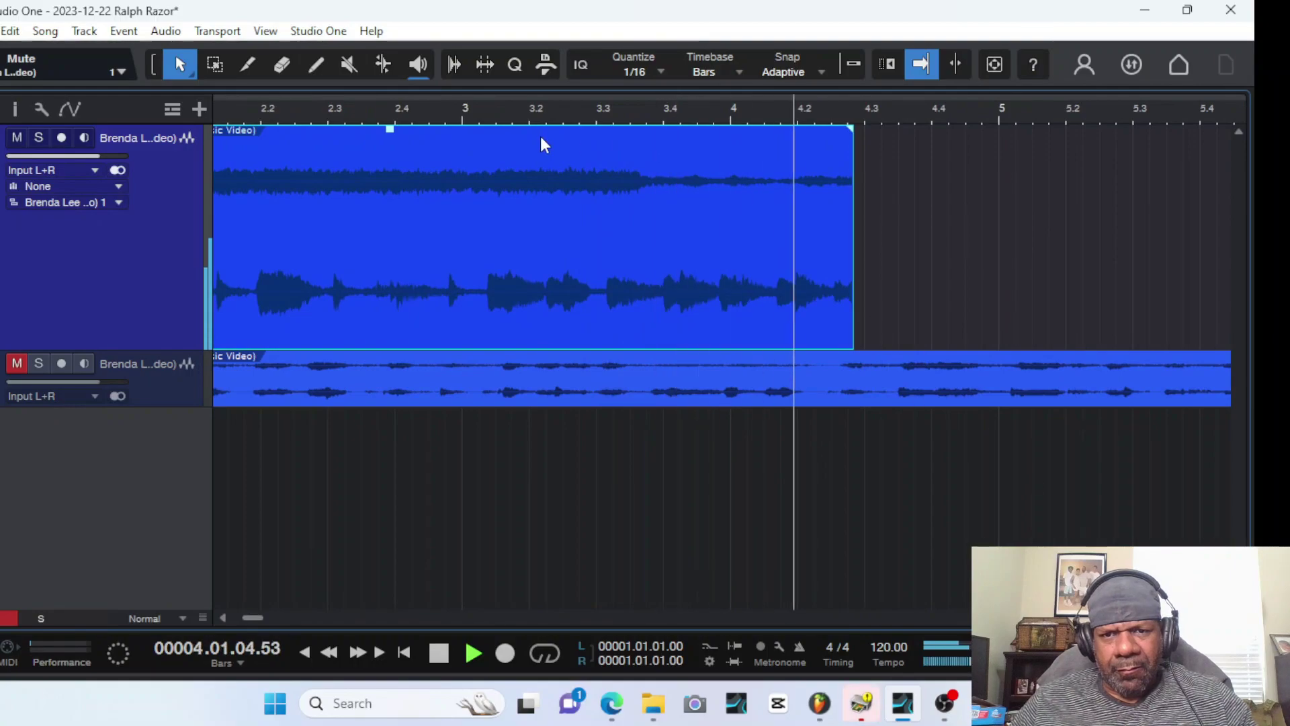
key("space")
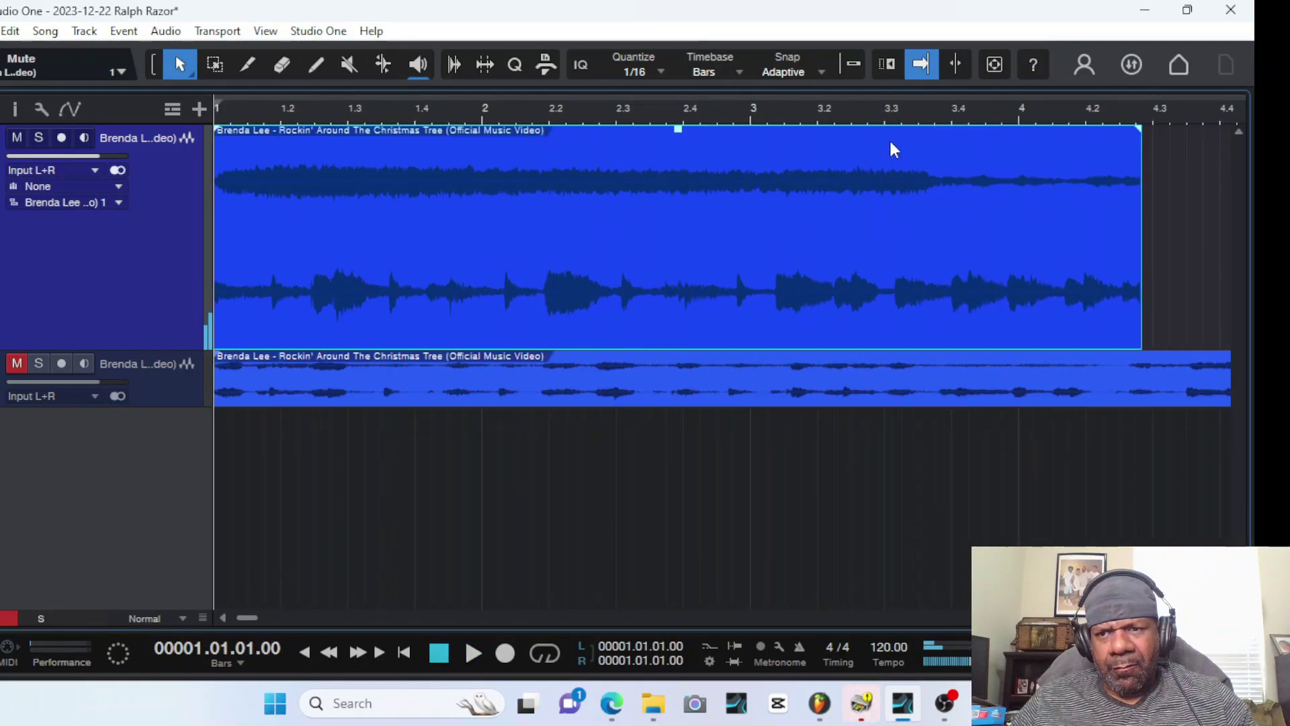
Try extending the clip's end slightly past beat 4.3 to take in the next waveform peak, and pull it back to its previous end
key("space")
key("f")
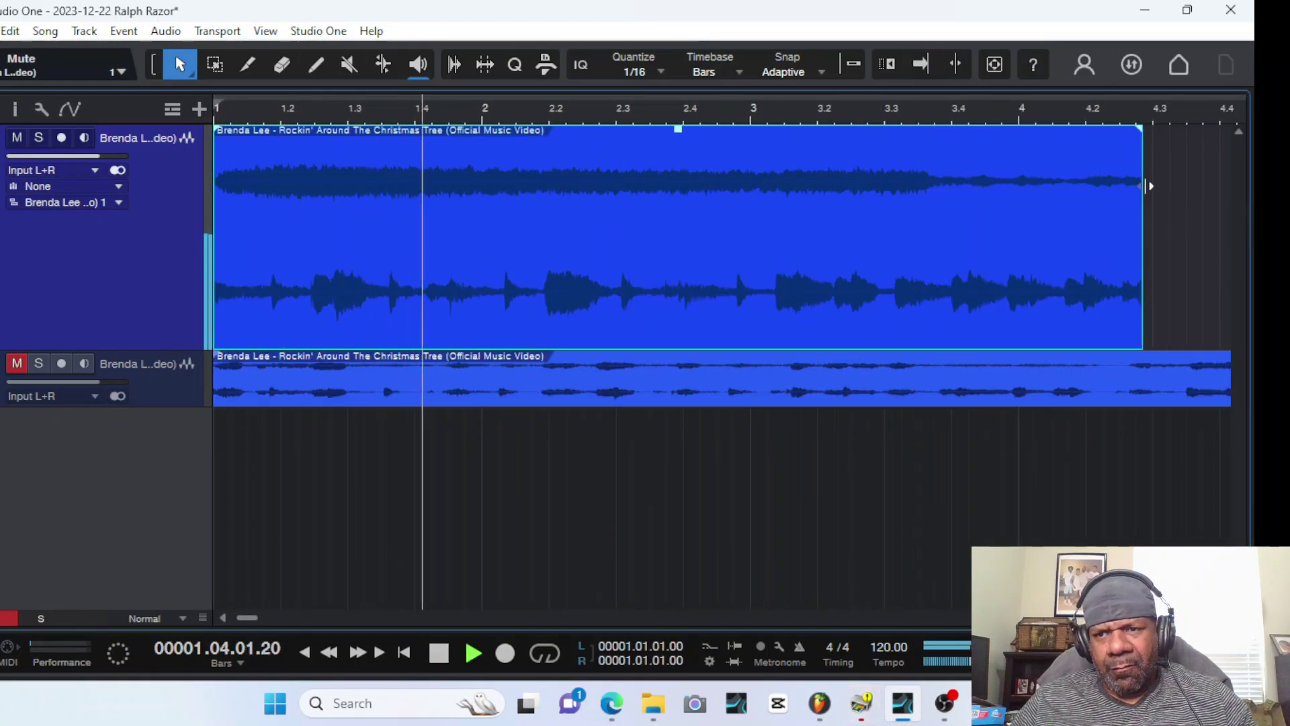
left_click_drag(1144, 182, 1183, 182)
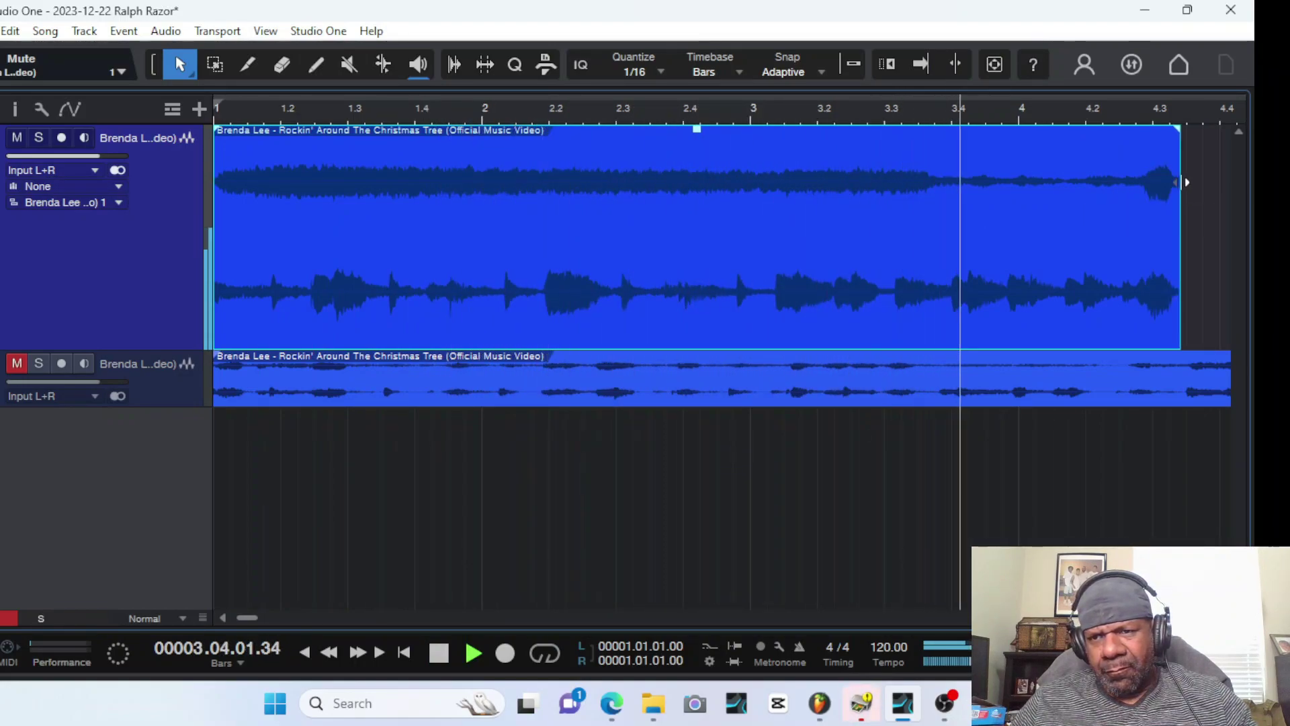
key("space")
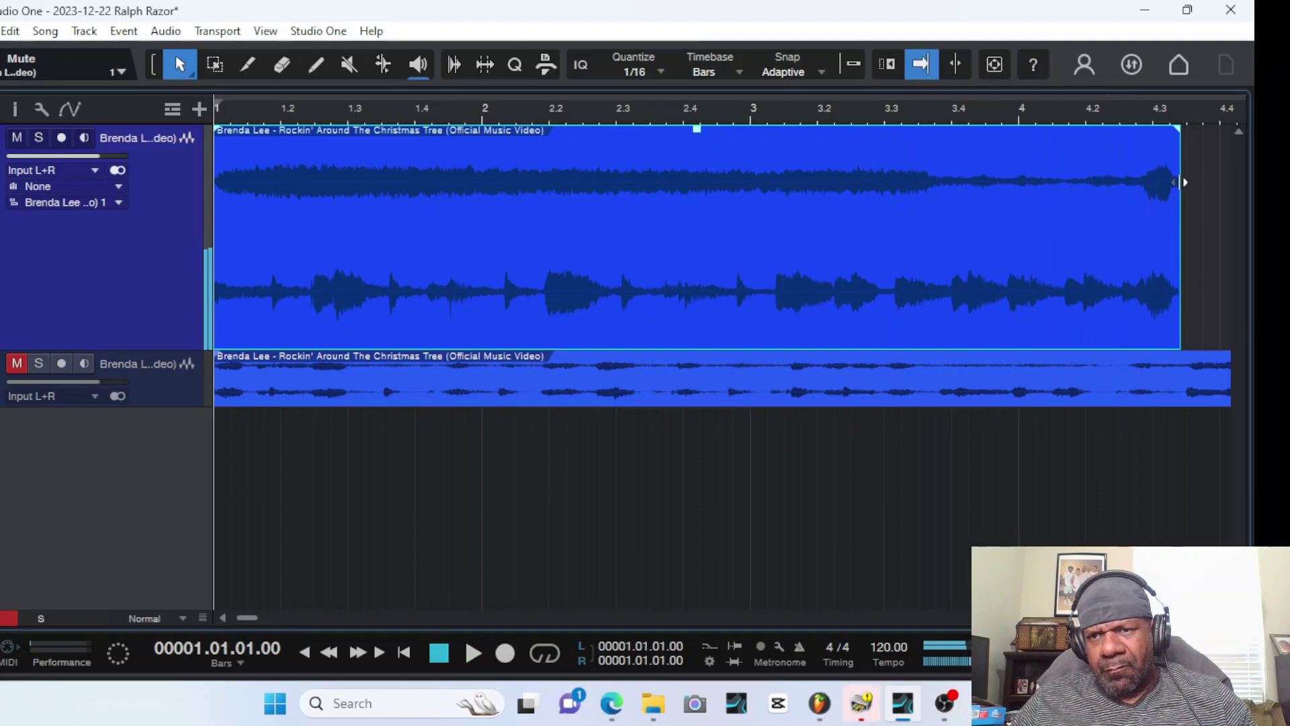
left_click_drag(1181, 182, 1149, 182)
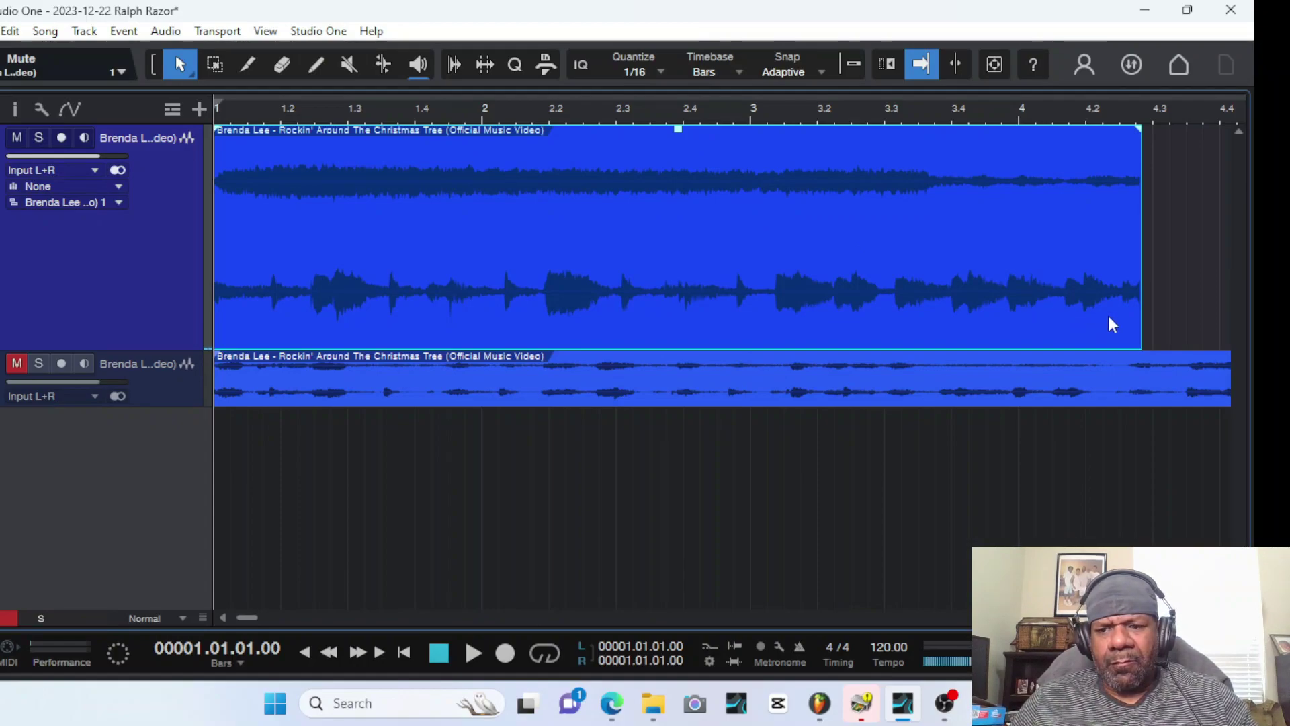
Play the trimmed clip from the start to its end with more of the timeline in view
key("space")
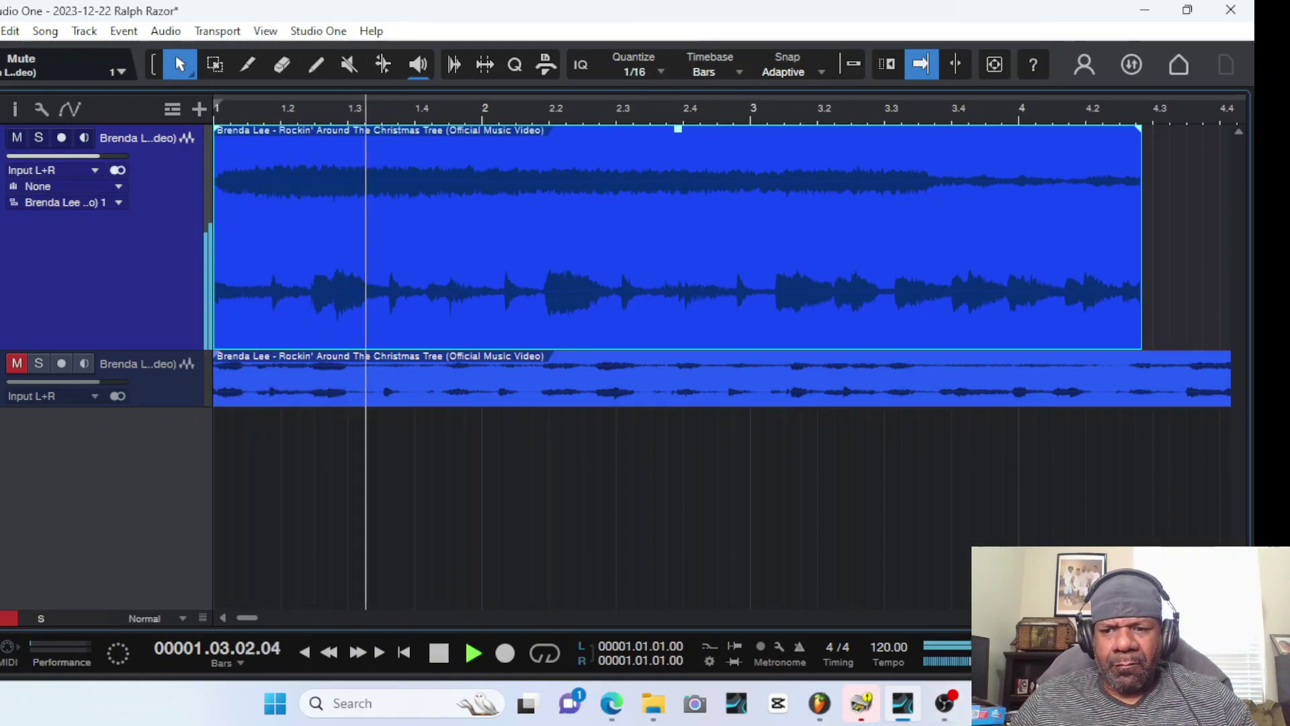
key("w")
key("w")
key("w")
key("w")
key("w")
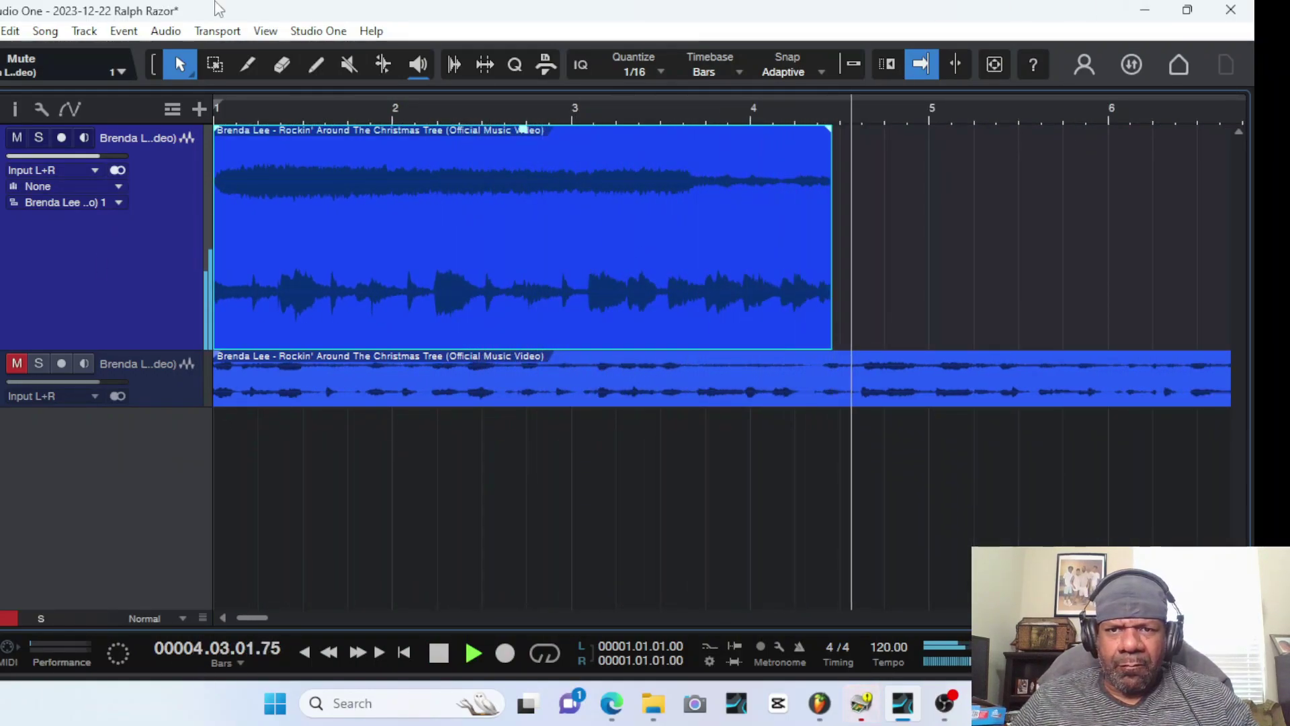
Turn snapping back on and pull the clip's end out to bar 5
left_click(850, 63)
key("space")
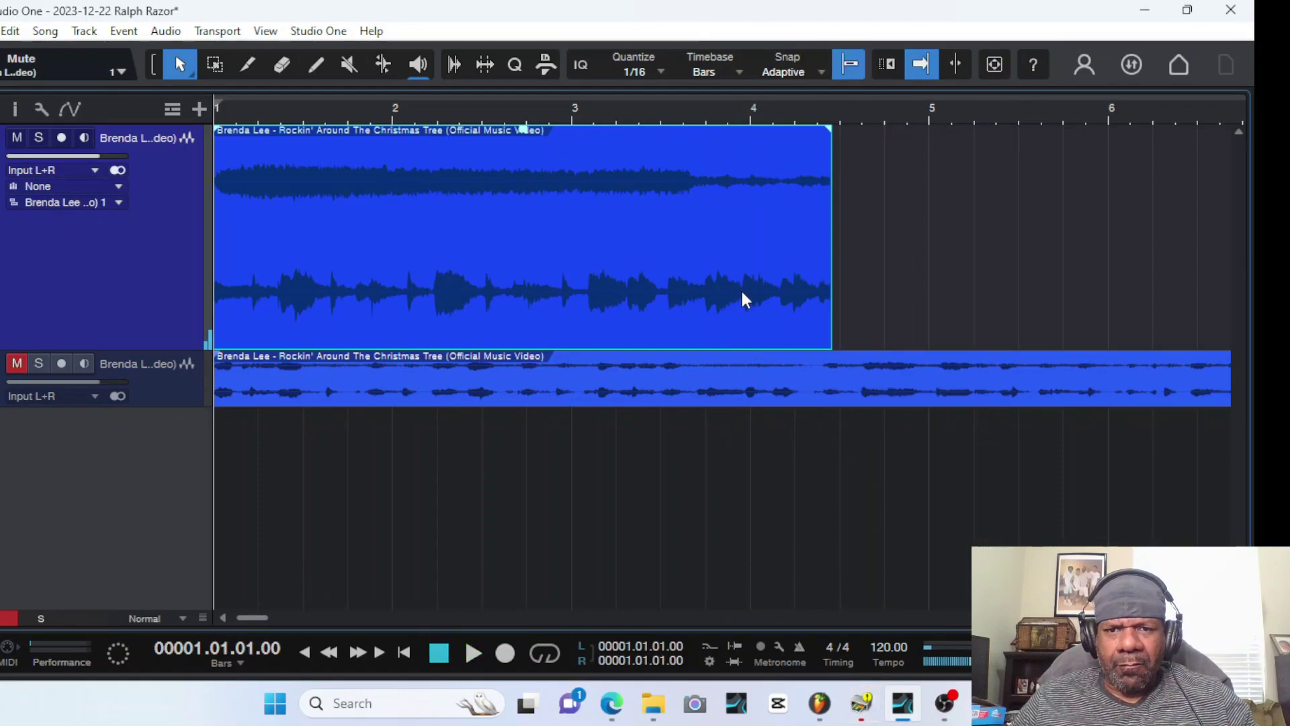
left_click_drag(834, 331, 925, 316)
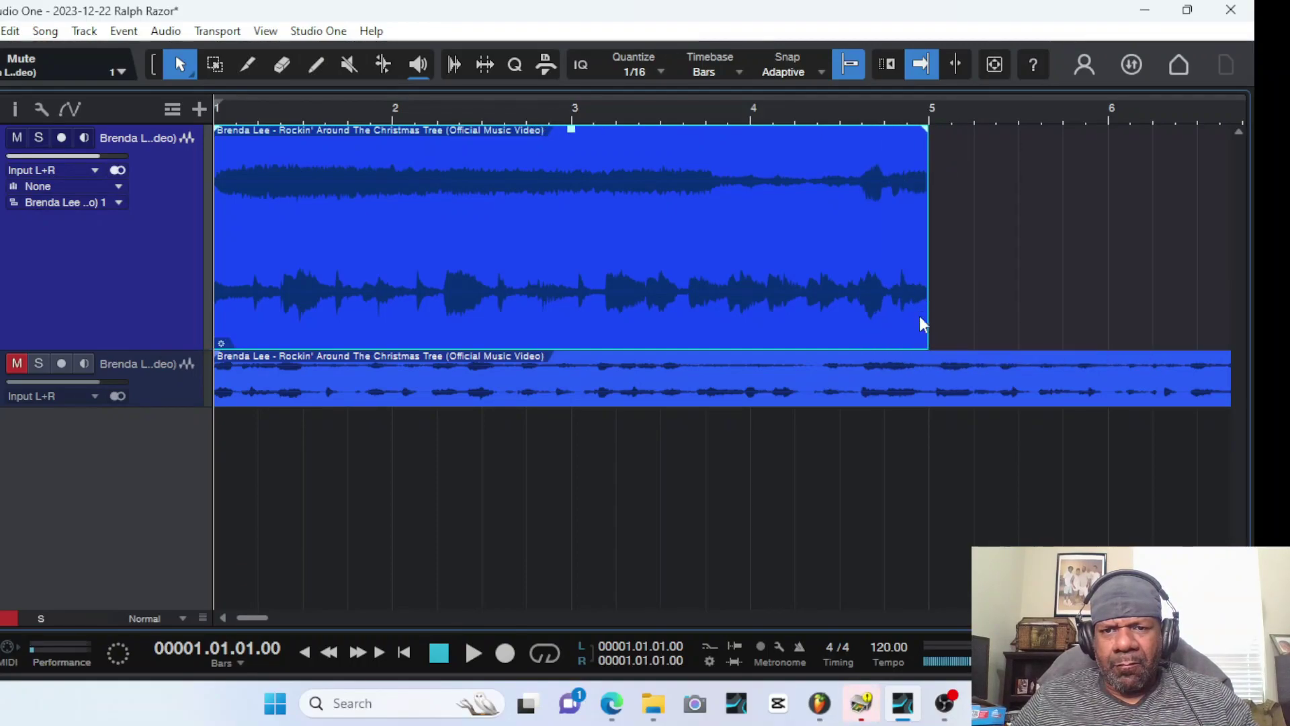
Turn on the metronome and play the clip against the click
left_click(801, 645)
key("space")
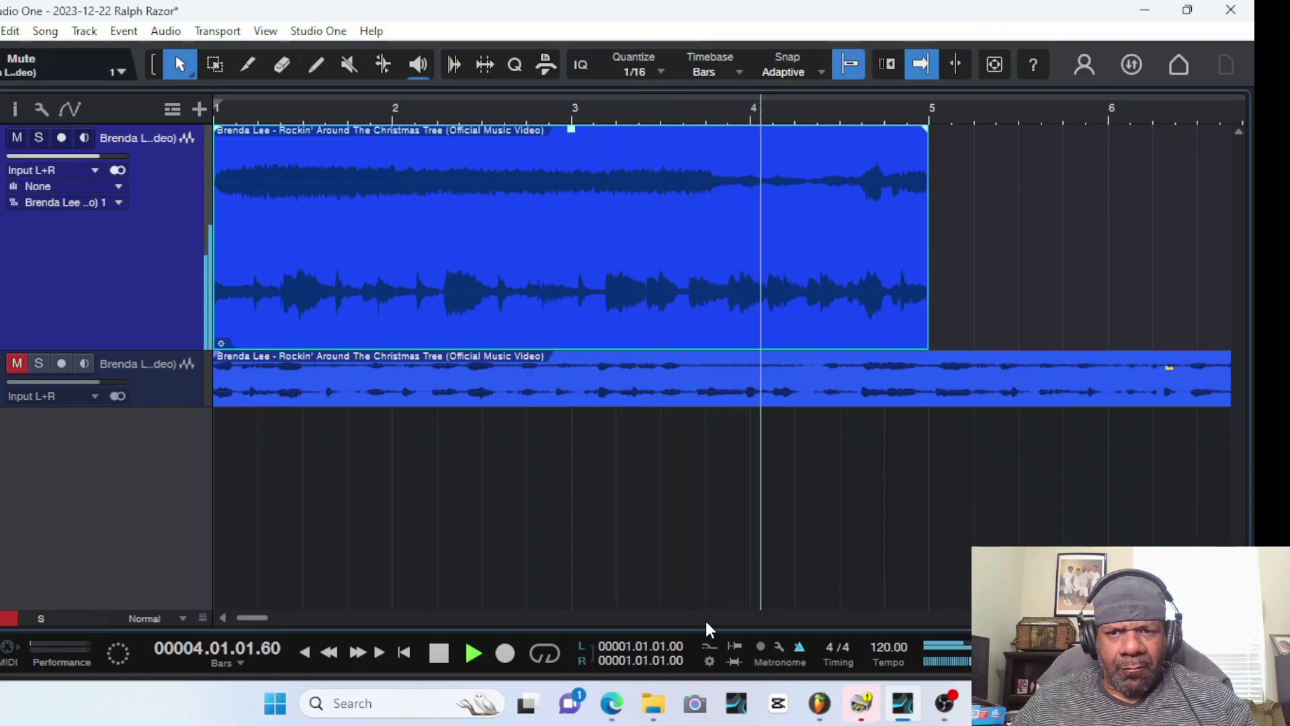
key("space")
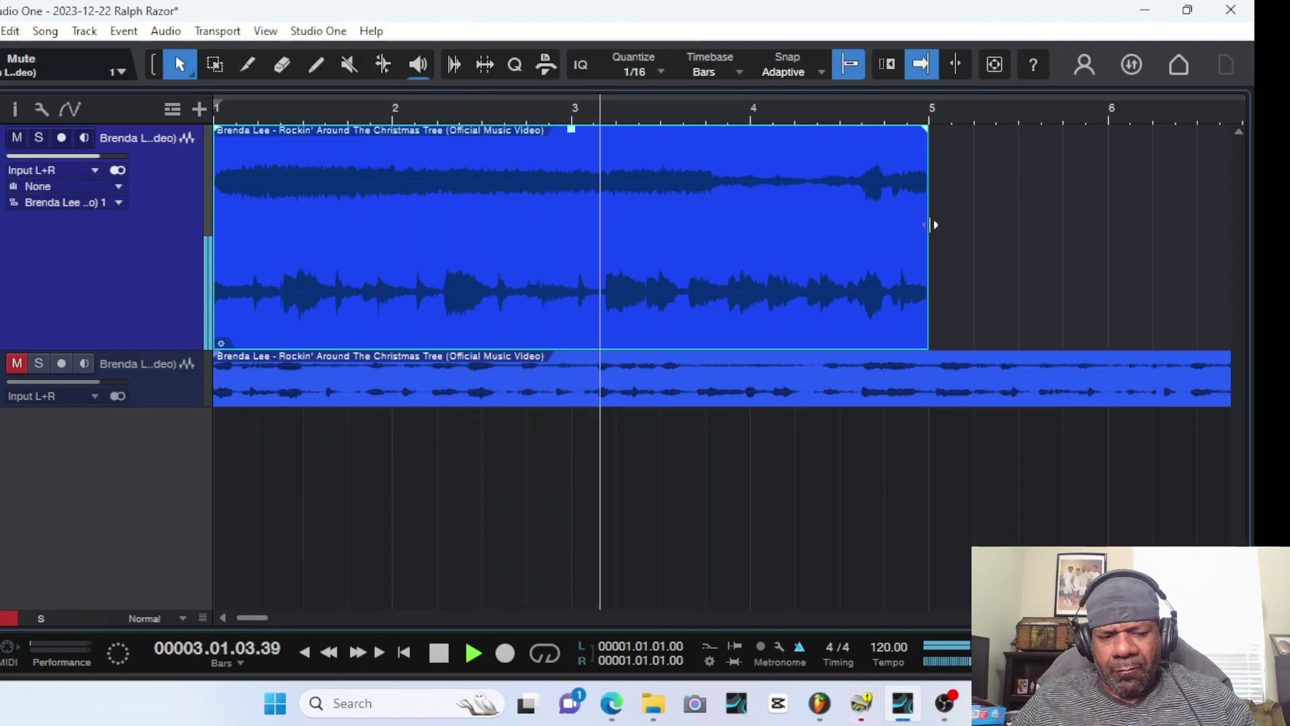
Turn snapping off, bring the clip's end in to just before bar 5, and play it back
left_click(852, 63)
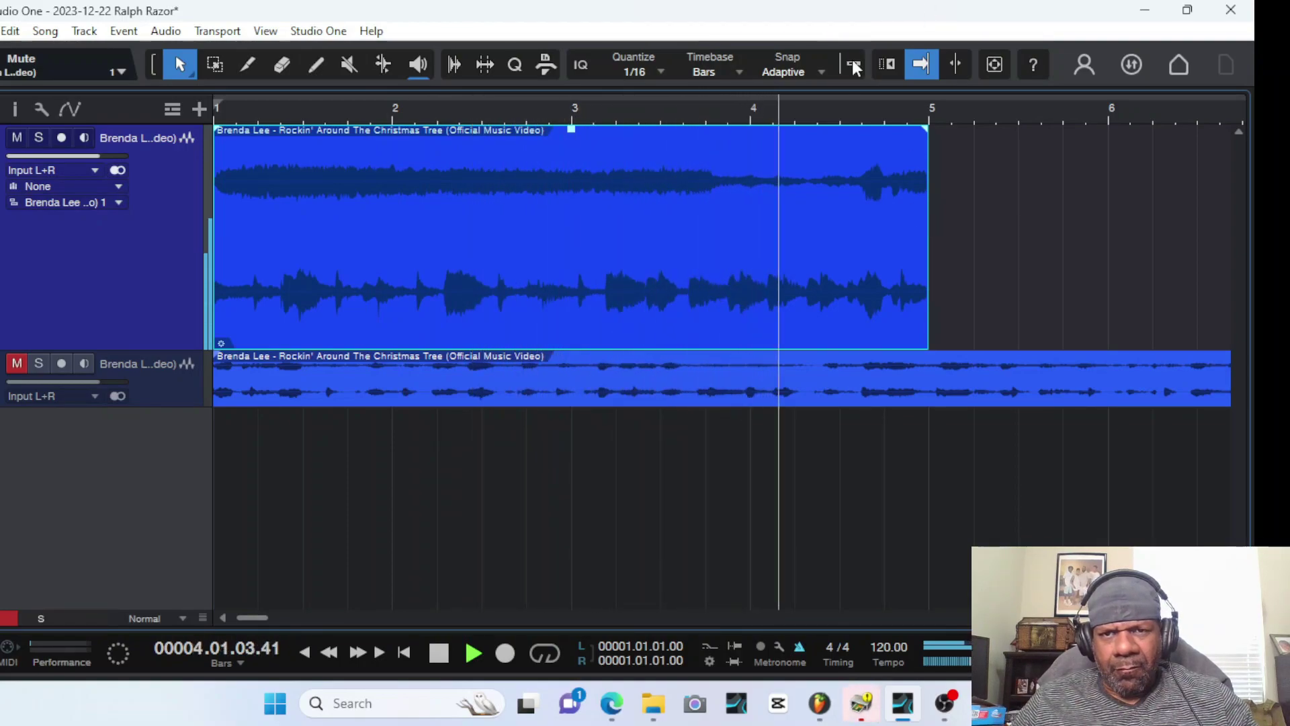
key("space")
mouse_move(931, 230)
left_mouse_down()
mouse_move(860, 229)
mouse_move(873, 253)
mouse_move(928, 250)
mouse_move(909, 246)
mouse_move(910, 222)
mouse_move(934, 223)
mouse_move(920, 222)
left_mouse_up()
key("space")
Try shifting the clip slightly later so its end meets bar 5, and undo the move
left_click(957, 244)
left_click(901, 272)
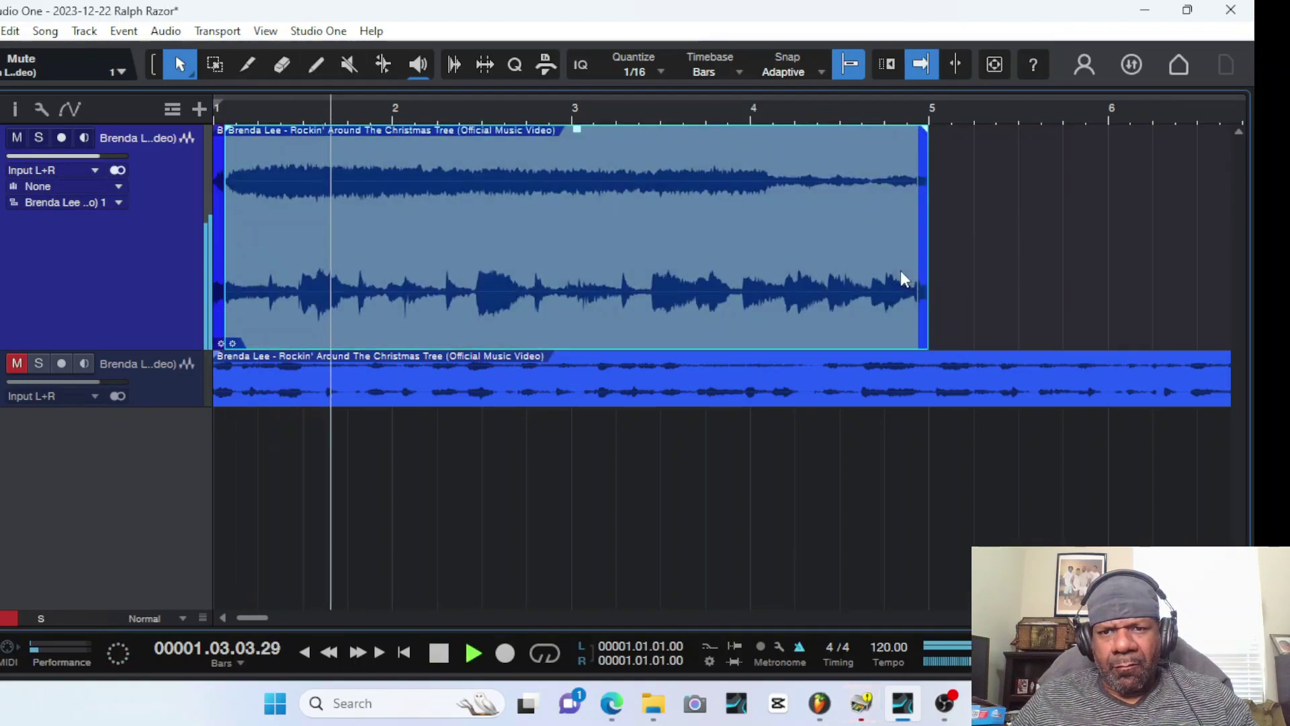
key("space")
key("ctrl+z")
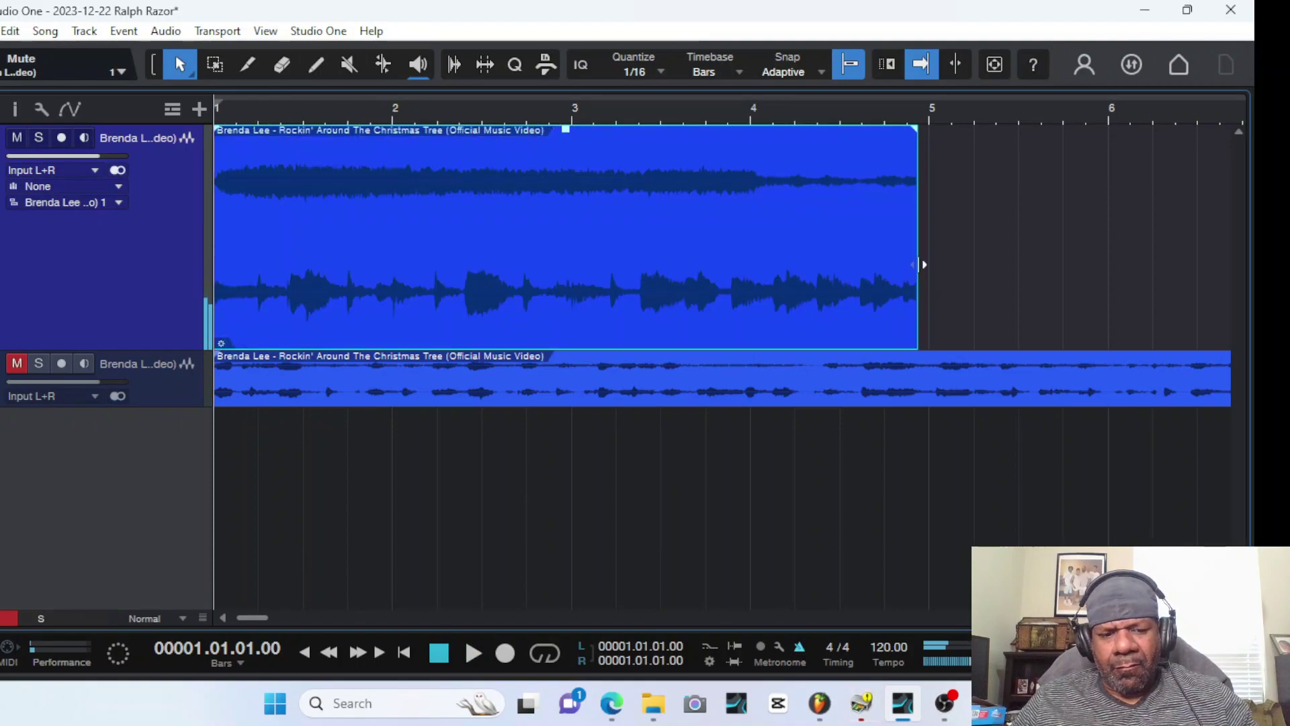
Time-stretch the clip's end from just before bar 5 exactly onto bar 5, and play it against the metronome
left_click_drag(920, 270, 928, 269)
key("space")
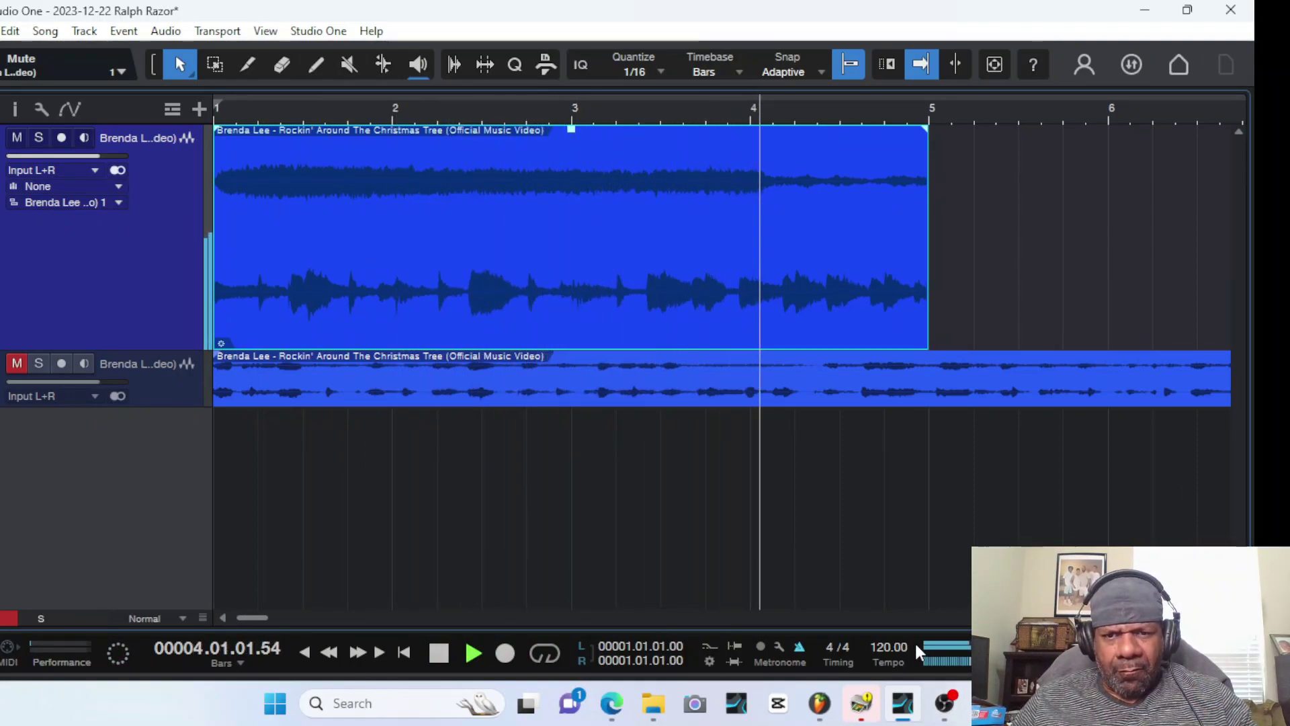
key("space")
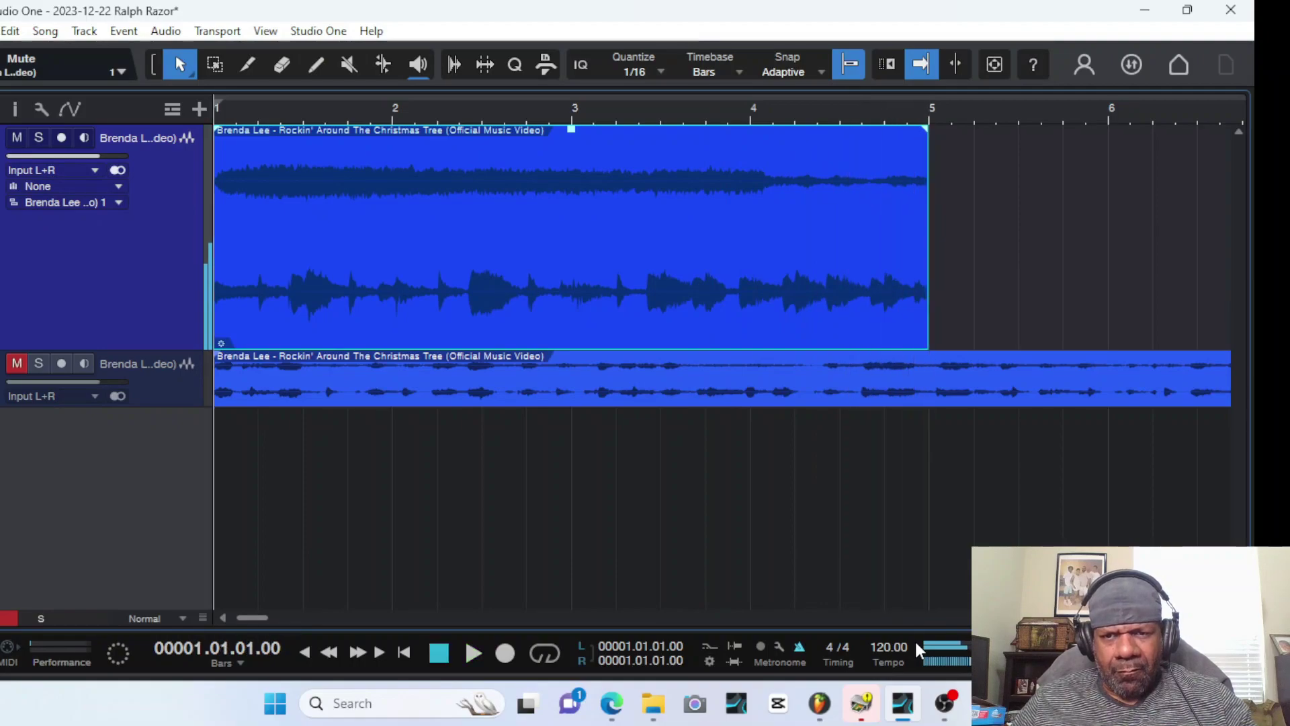
Set the song tempo to 160 BPM and play the clip at that tempo
left_click(883, 645)
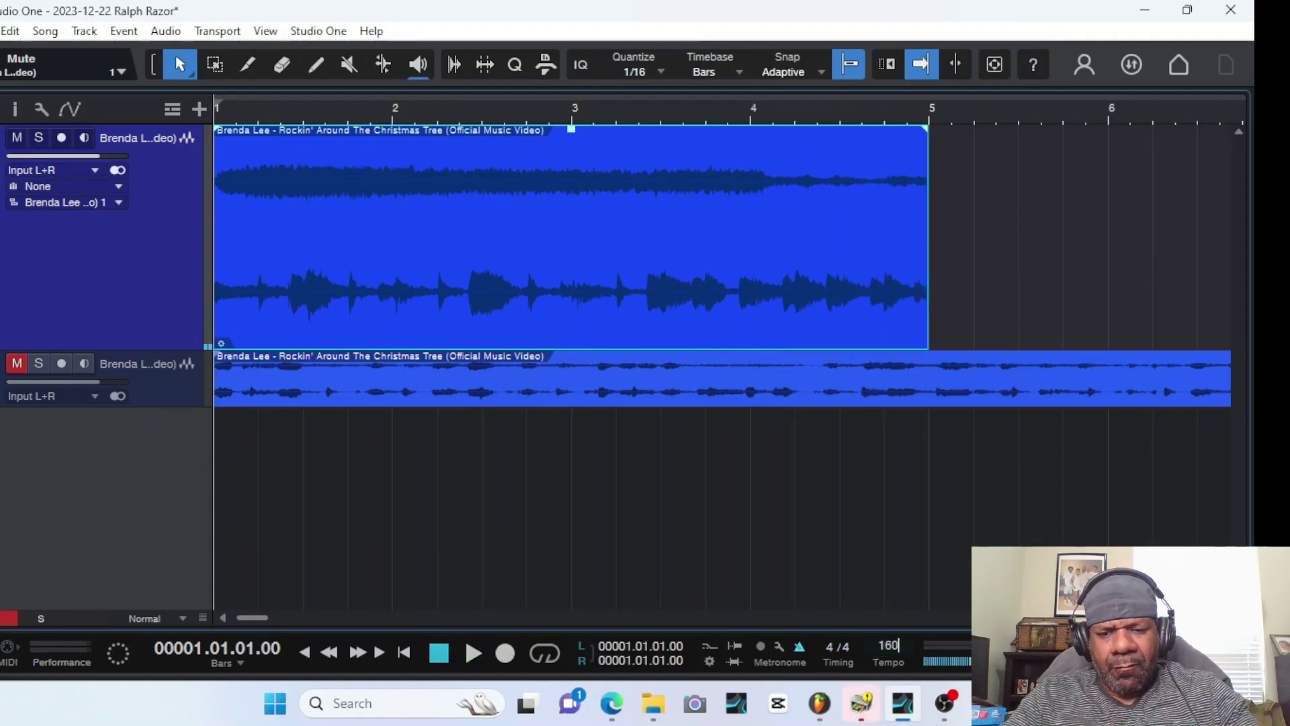
key("space")
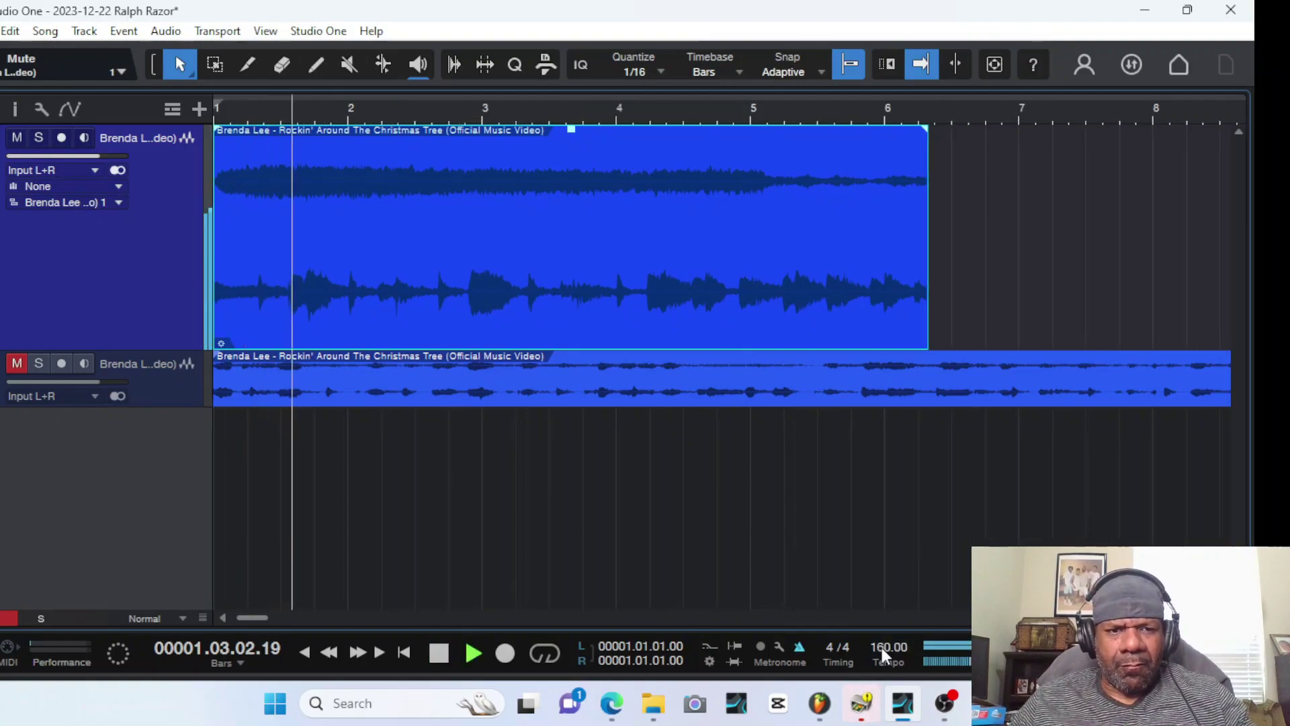
key("space")
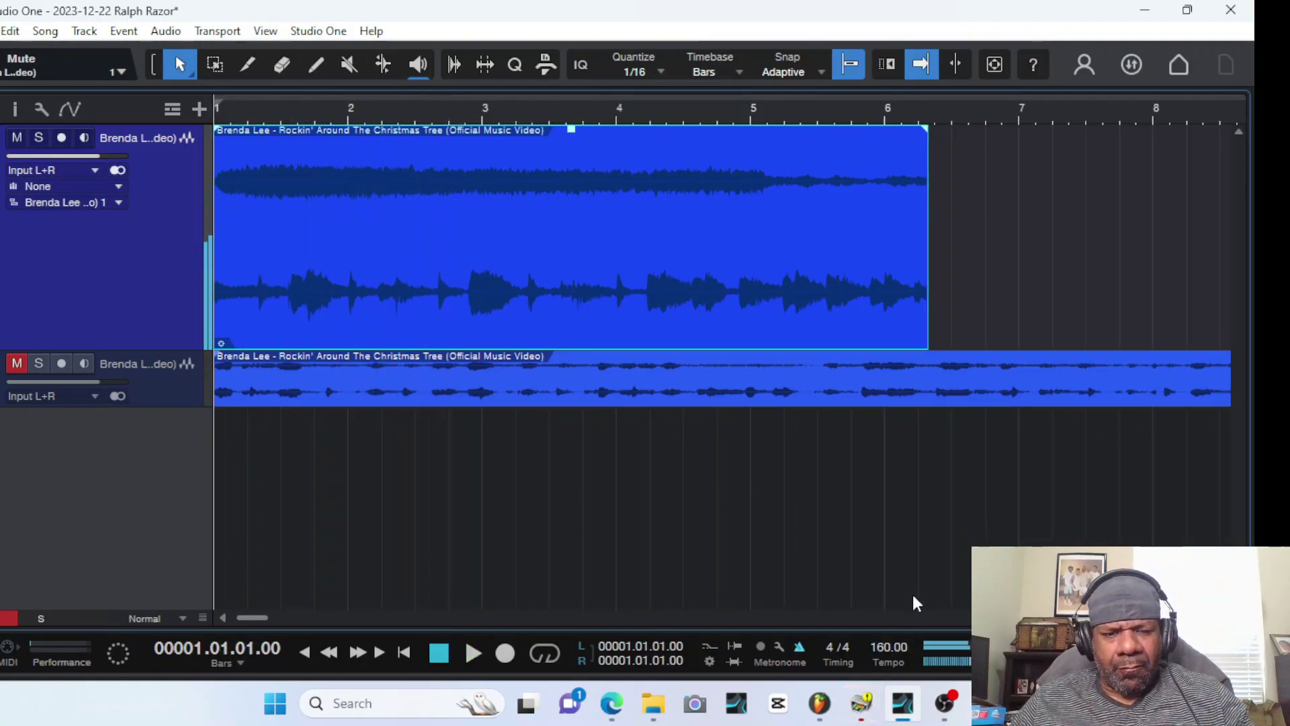
Time-stretch the clip to a speedup of 1.15 so it spans four bars at 160 BPM, and play it back
left_click_drag(928, 240, 750, 240)
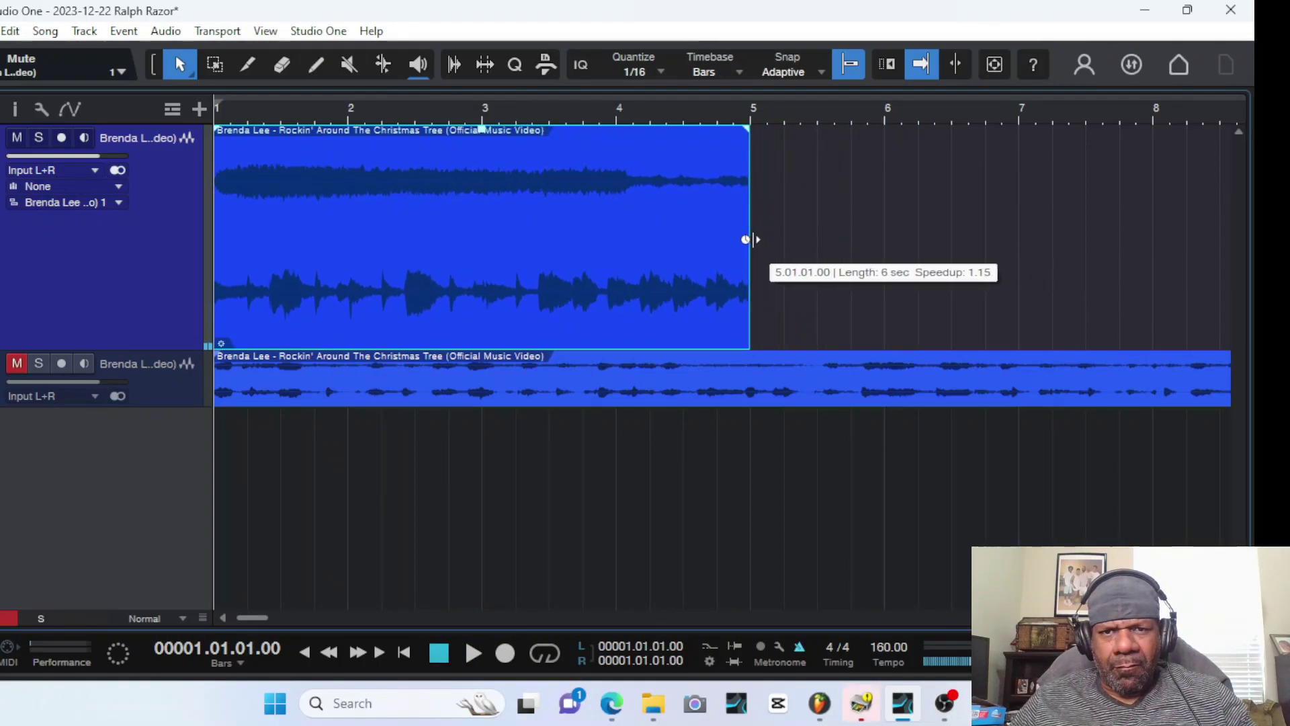
key("space")
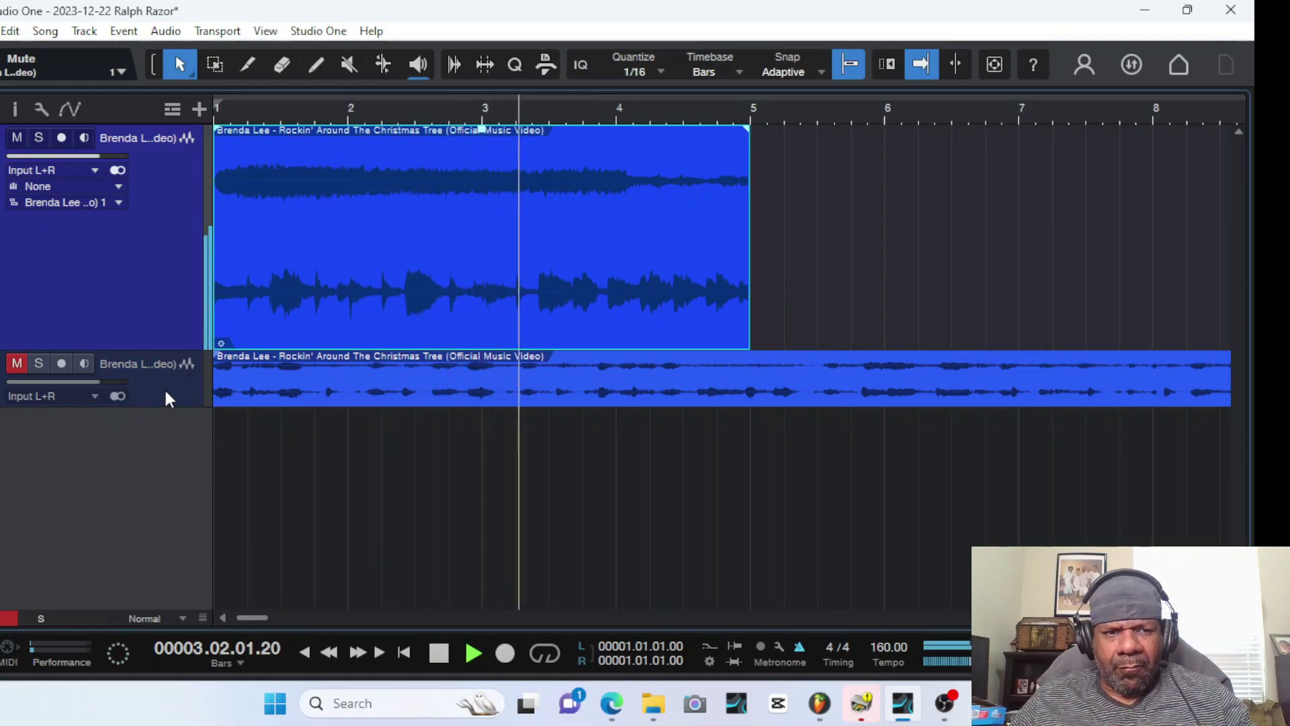
key("space")
right_click(405, 216)
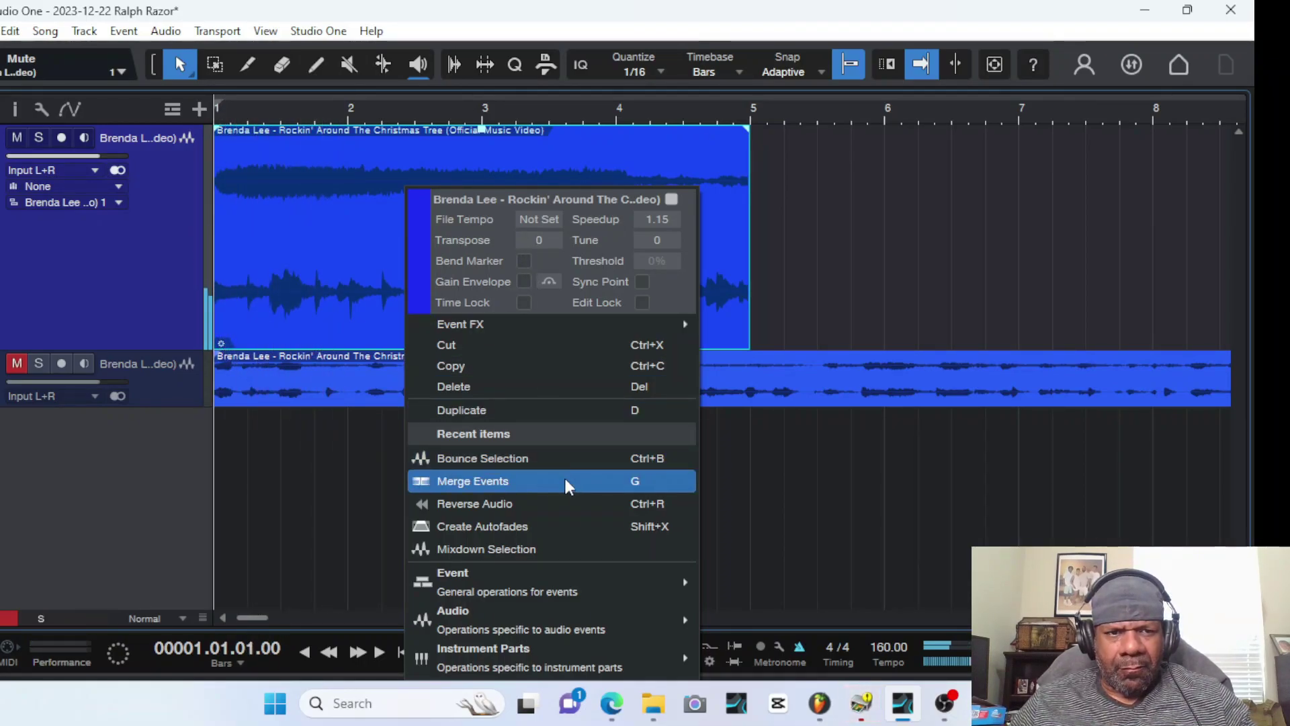
key("space")
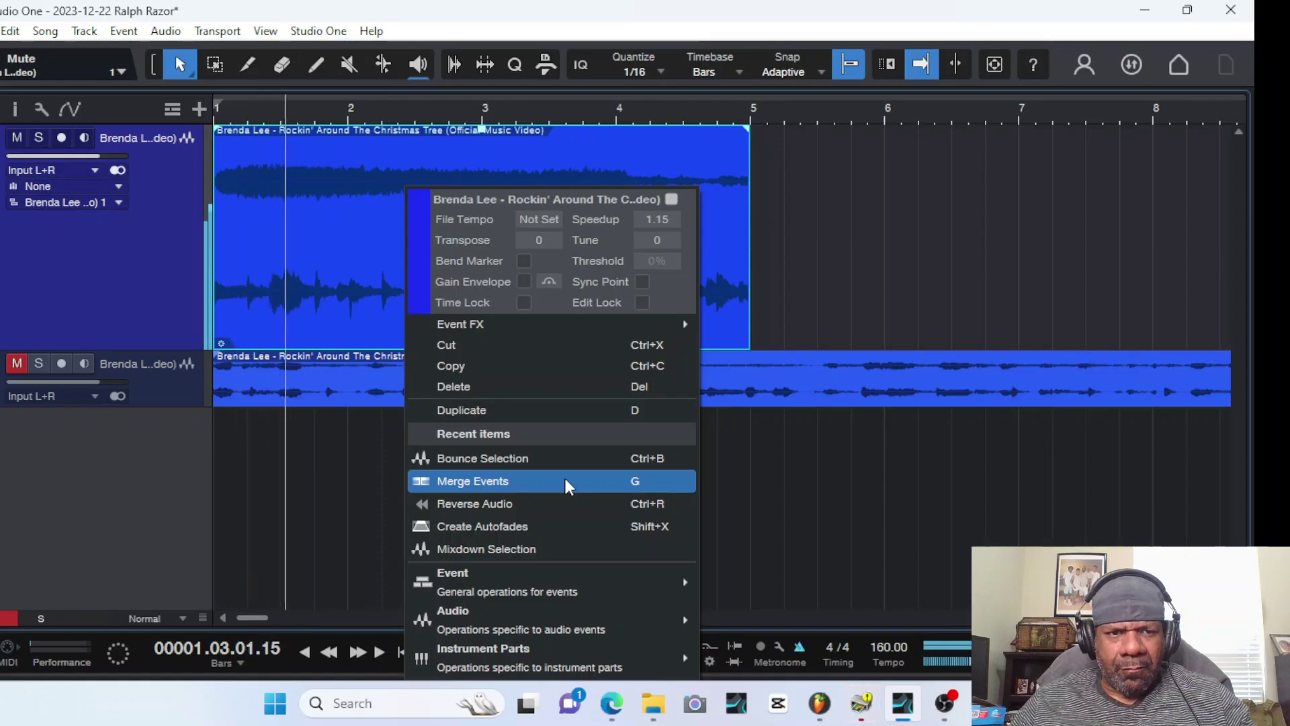
key("space")
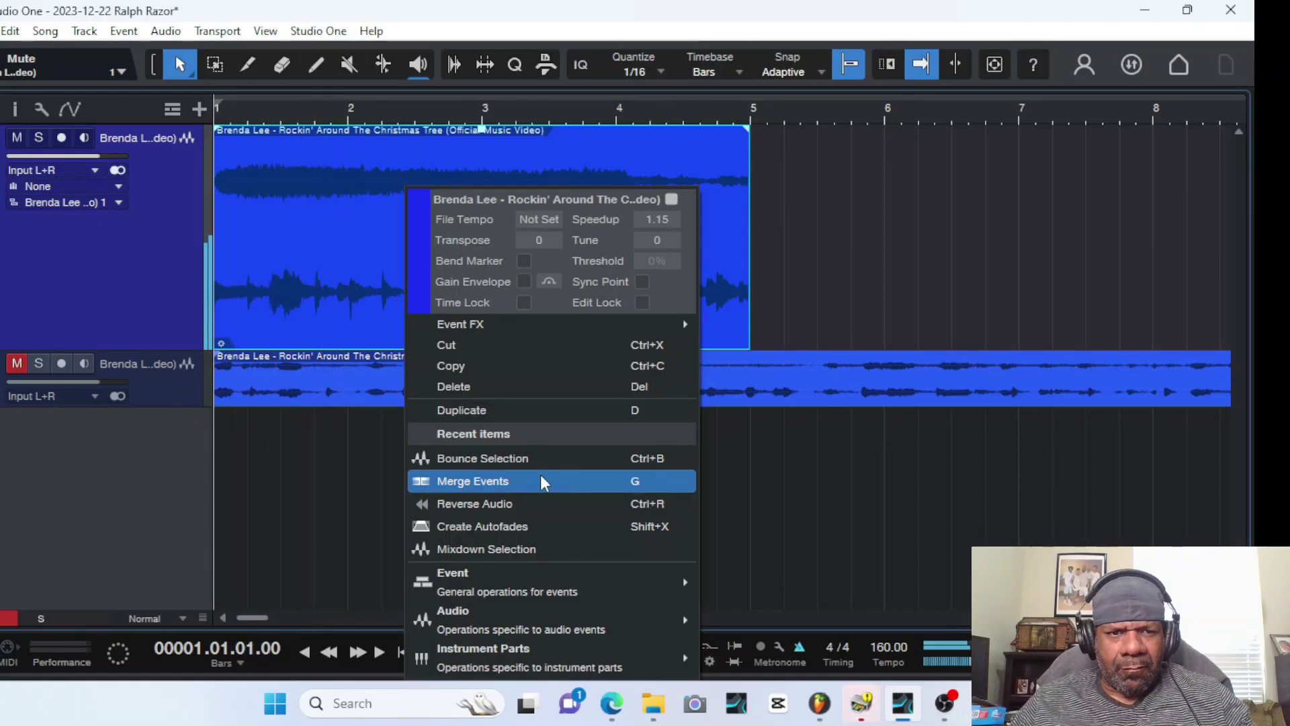
left_click(340, 109)
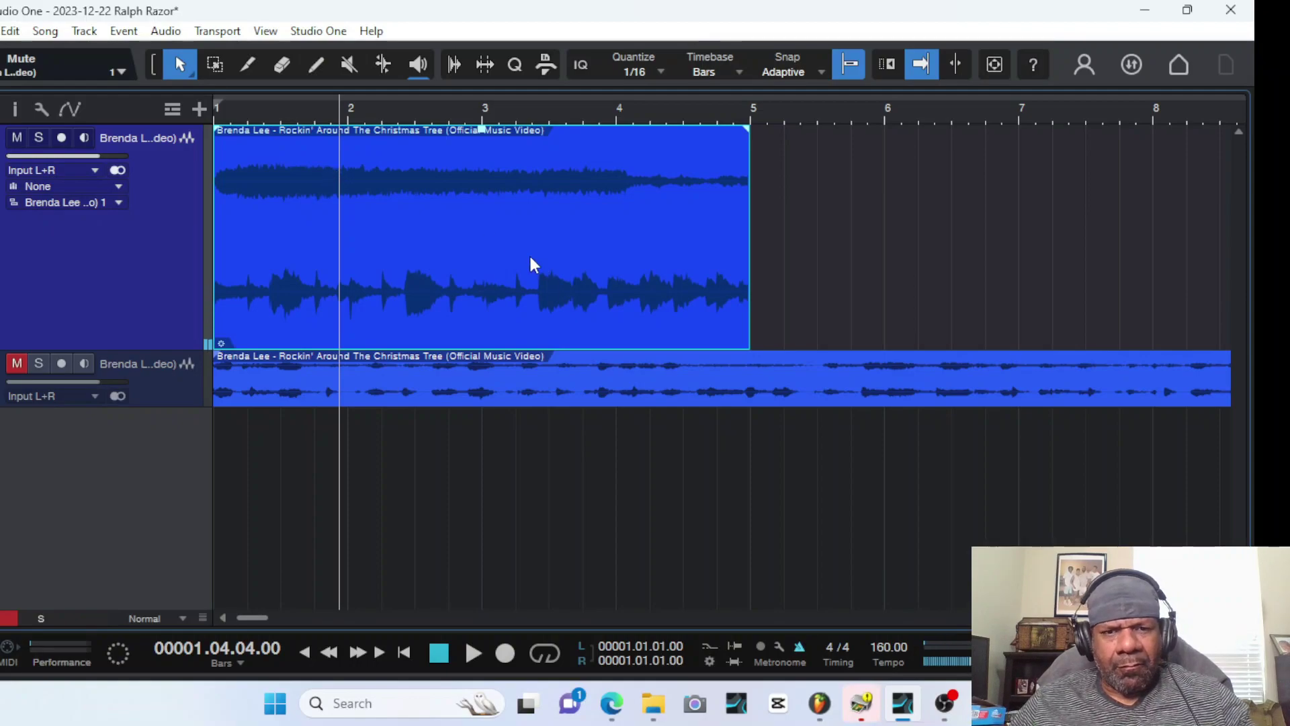
Duplicate the four-bar clip to bar 5 and split the original clip at bar 2
key("d")
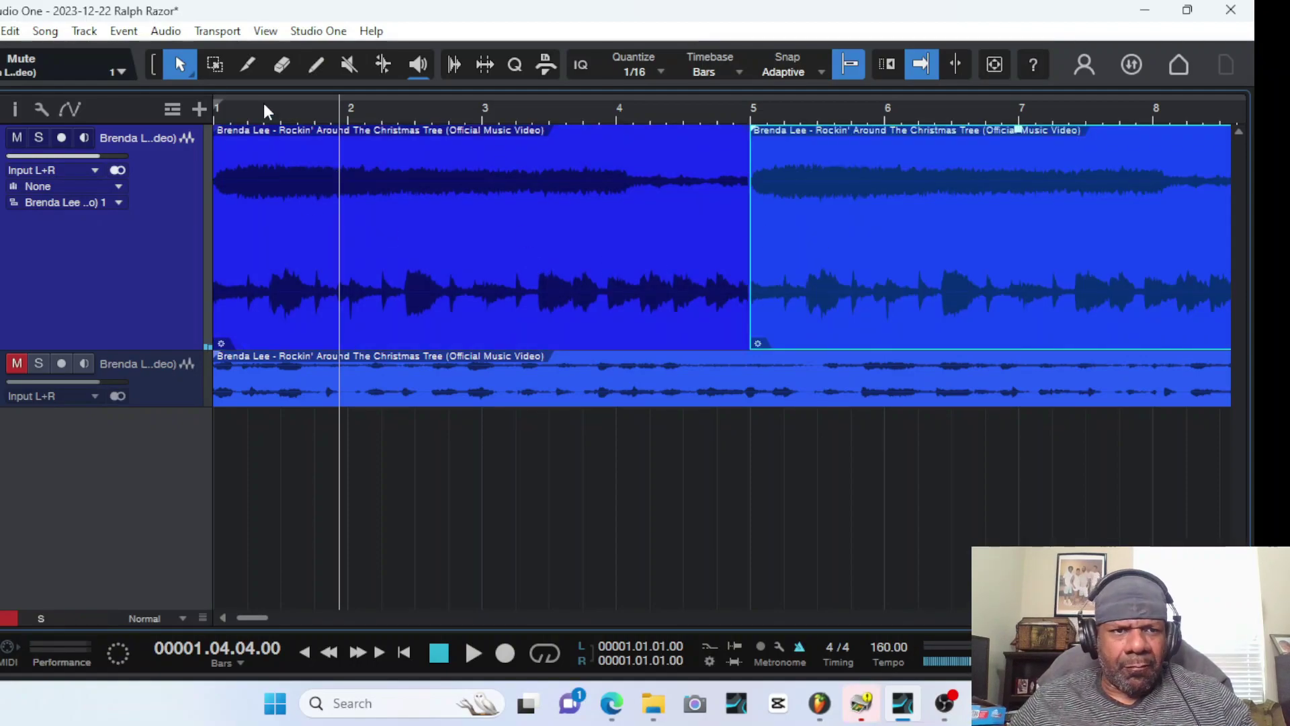
left_click(249, 65)
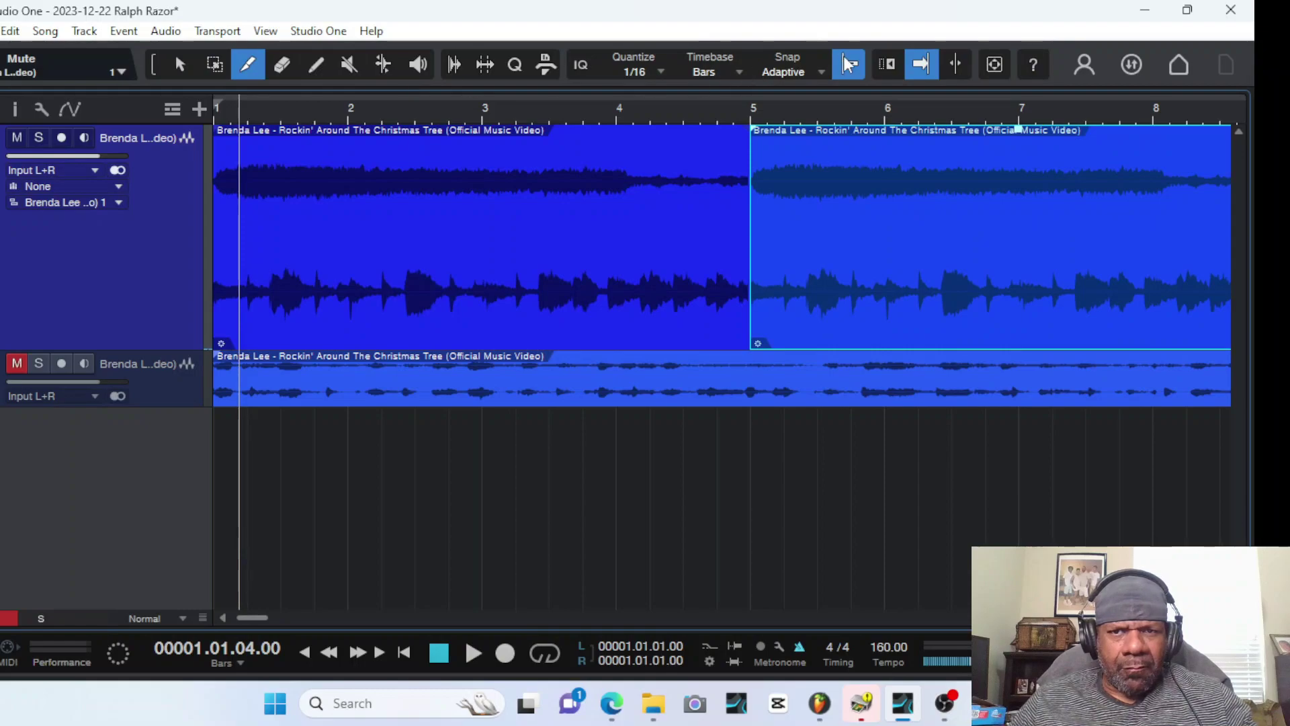
key("space")
key("space")
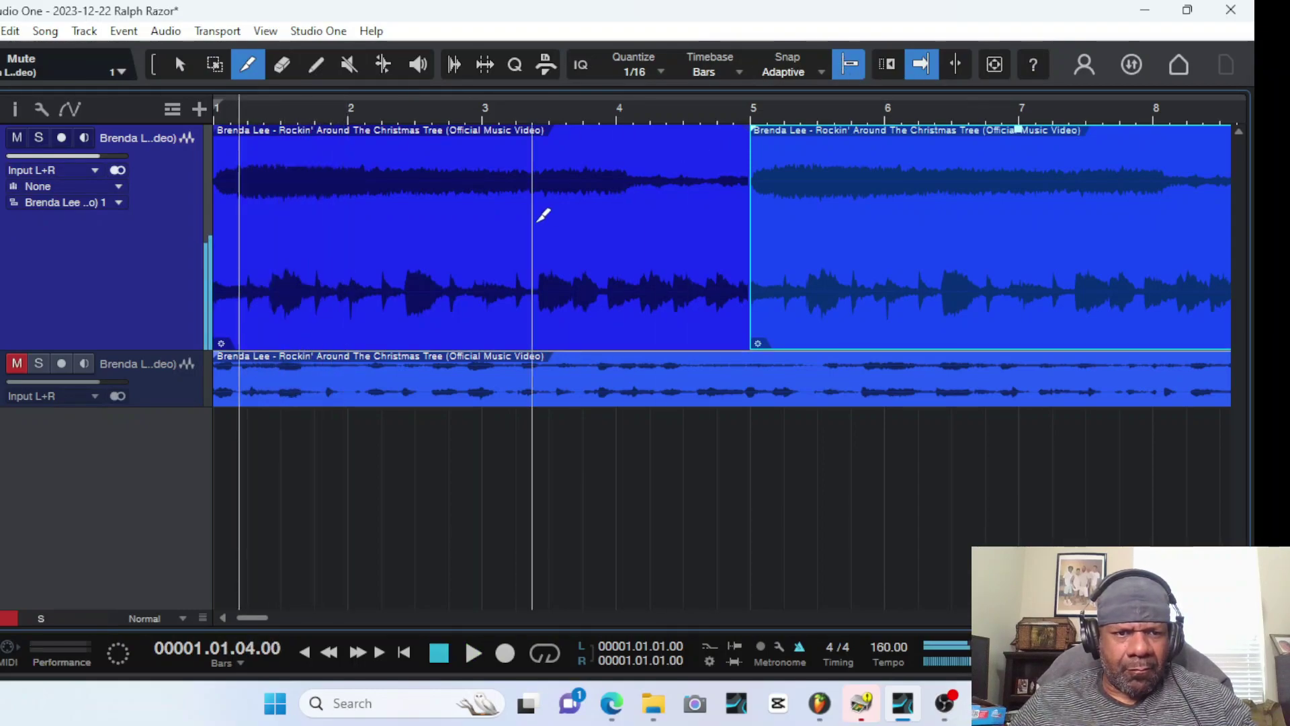
left_click(350, 199)
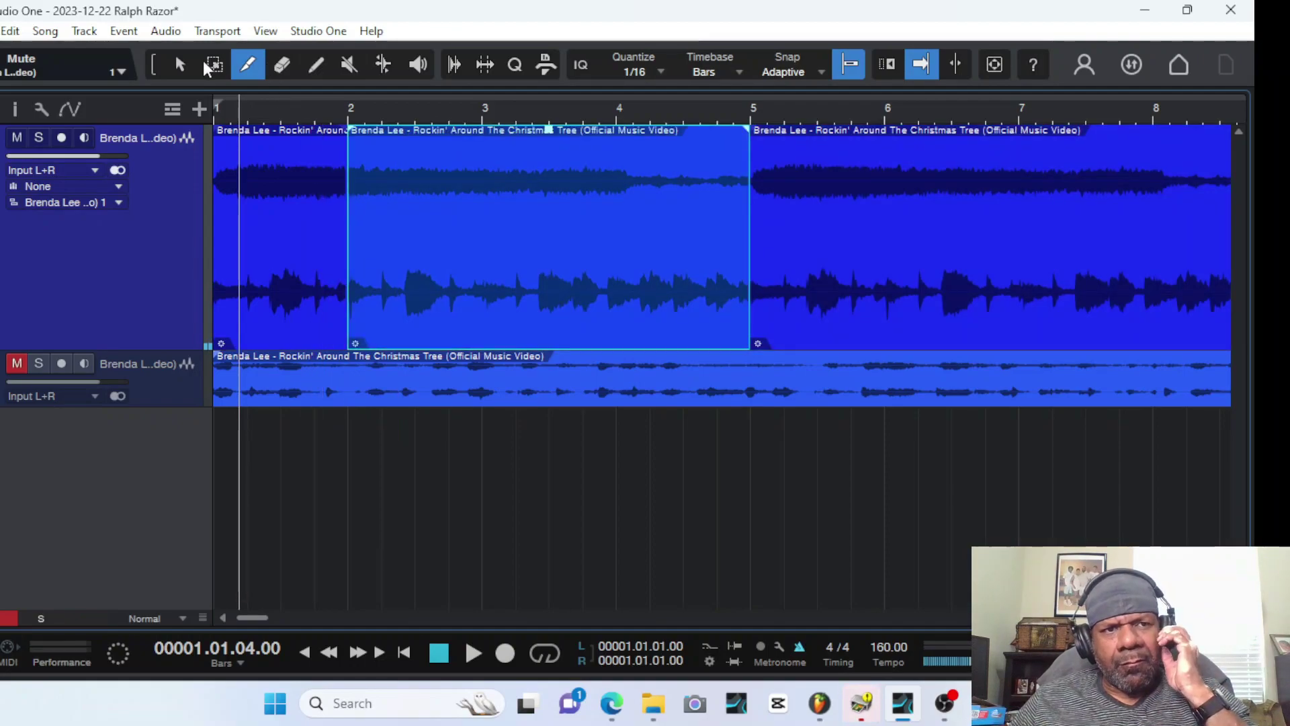
Move the one-bar chop to a new track, and replace the leftover three bars with the full duplicate at bar 1
left_click_drag(266, 195, 233, 470)
left_click(540, 225)
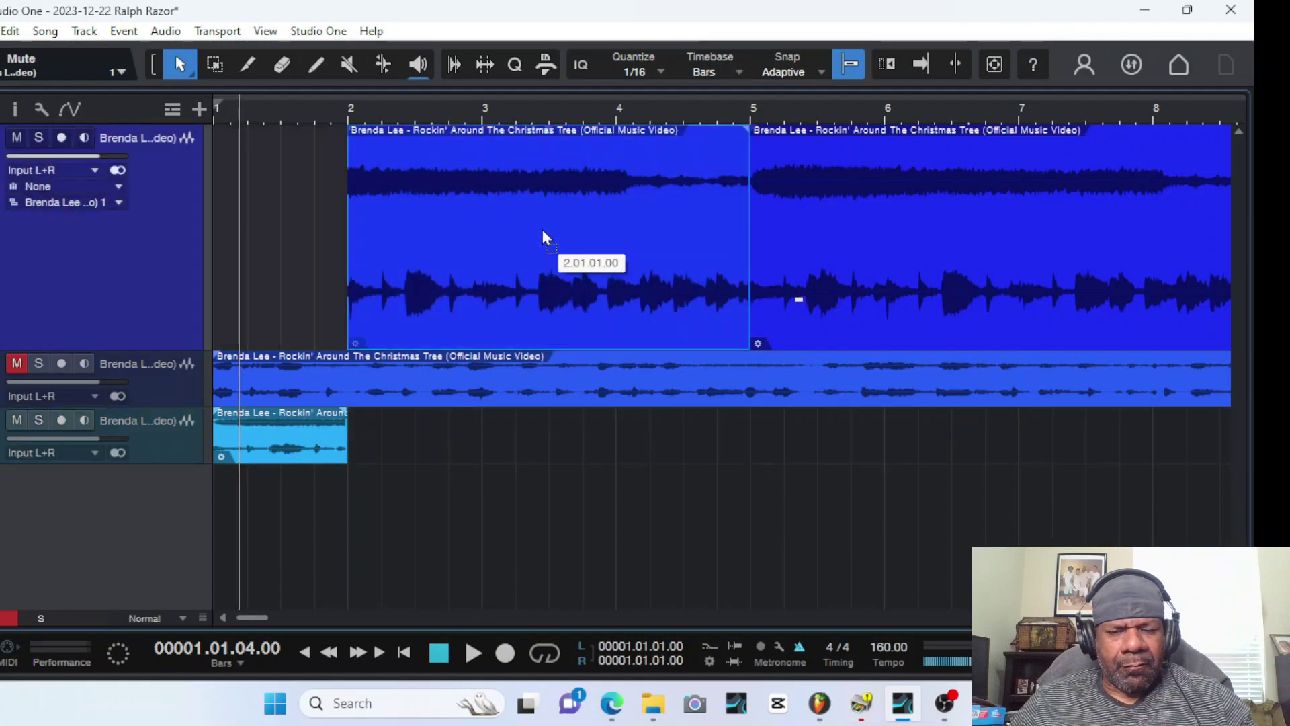
key("Delete")
left_click_drag(819, 233, 243, 195)
key("space")
key("space")
Move the one-bar chop to bar 2 and play it layered over the four-bar loop
left_click_drag(278, 444, 413, 453)
key("space")
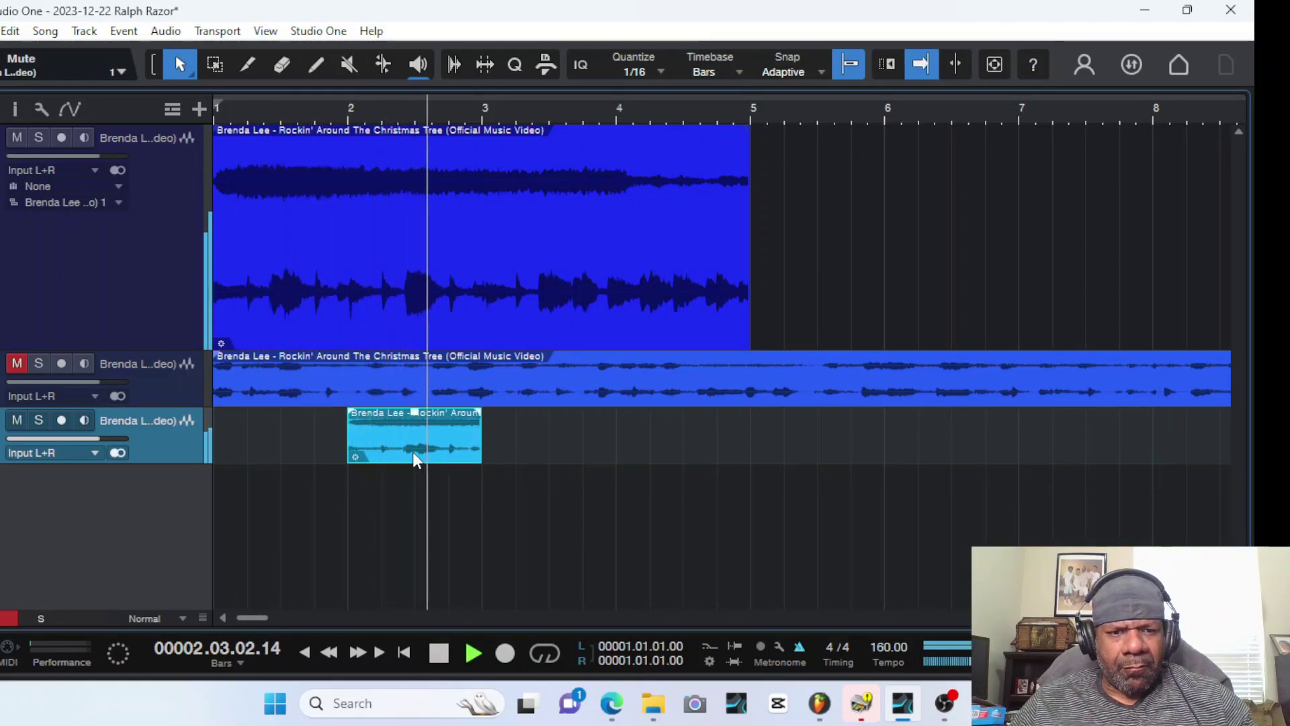
key("space")
Move the chop back to bar 1, mute the four-bar loop's track, and play the chop alone
left_click_drag(416, 452, 249, 418)
left_click(16, 137)
key("space")
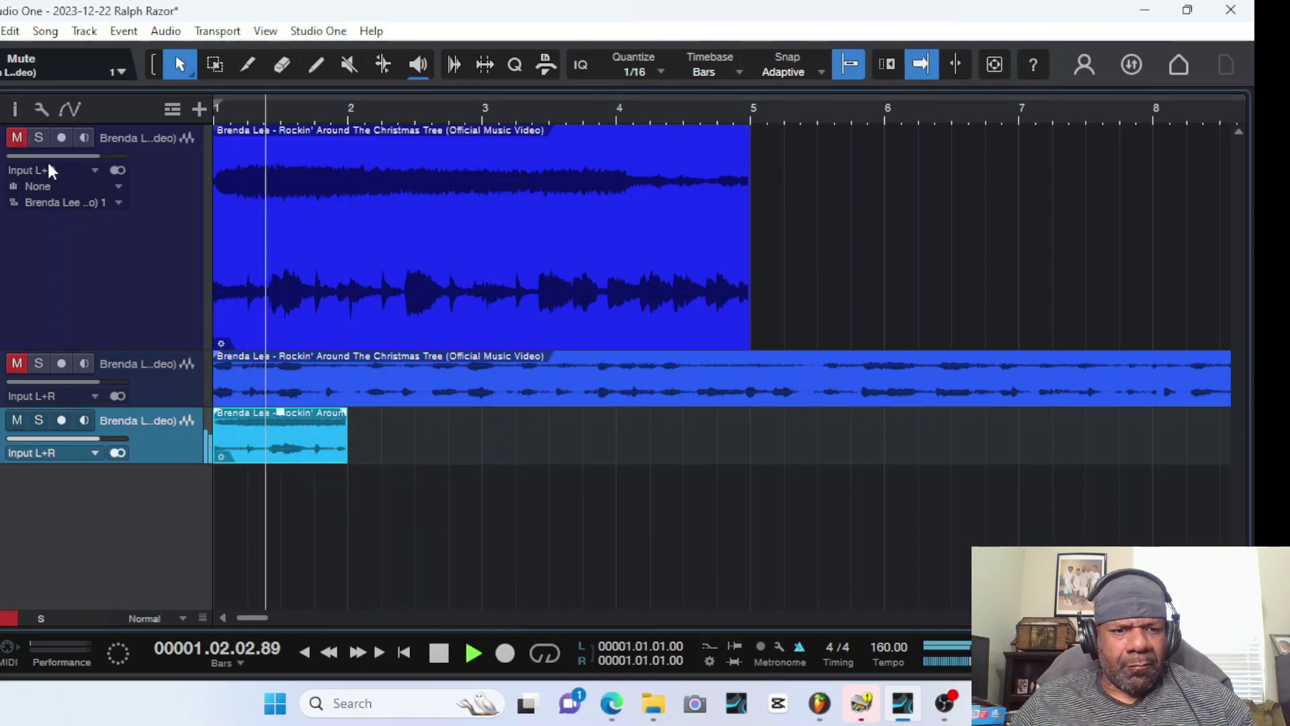
key("space")
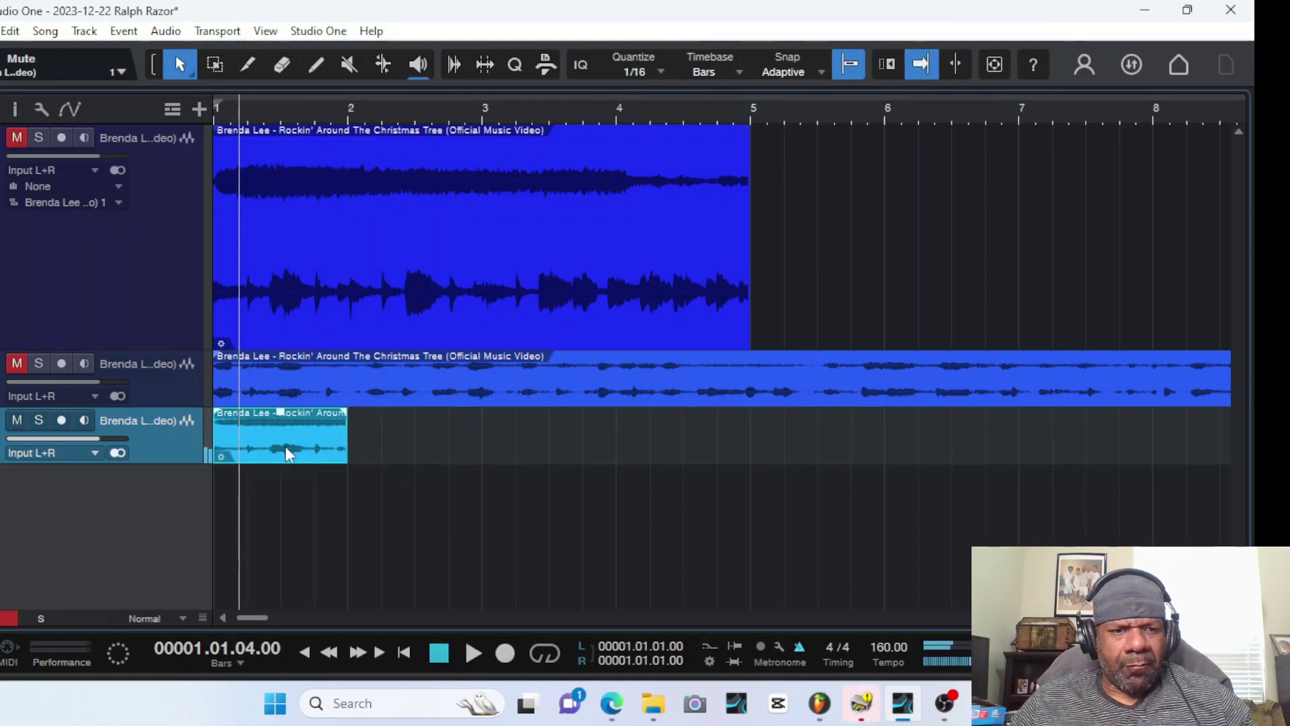
key("space")
key("space")
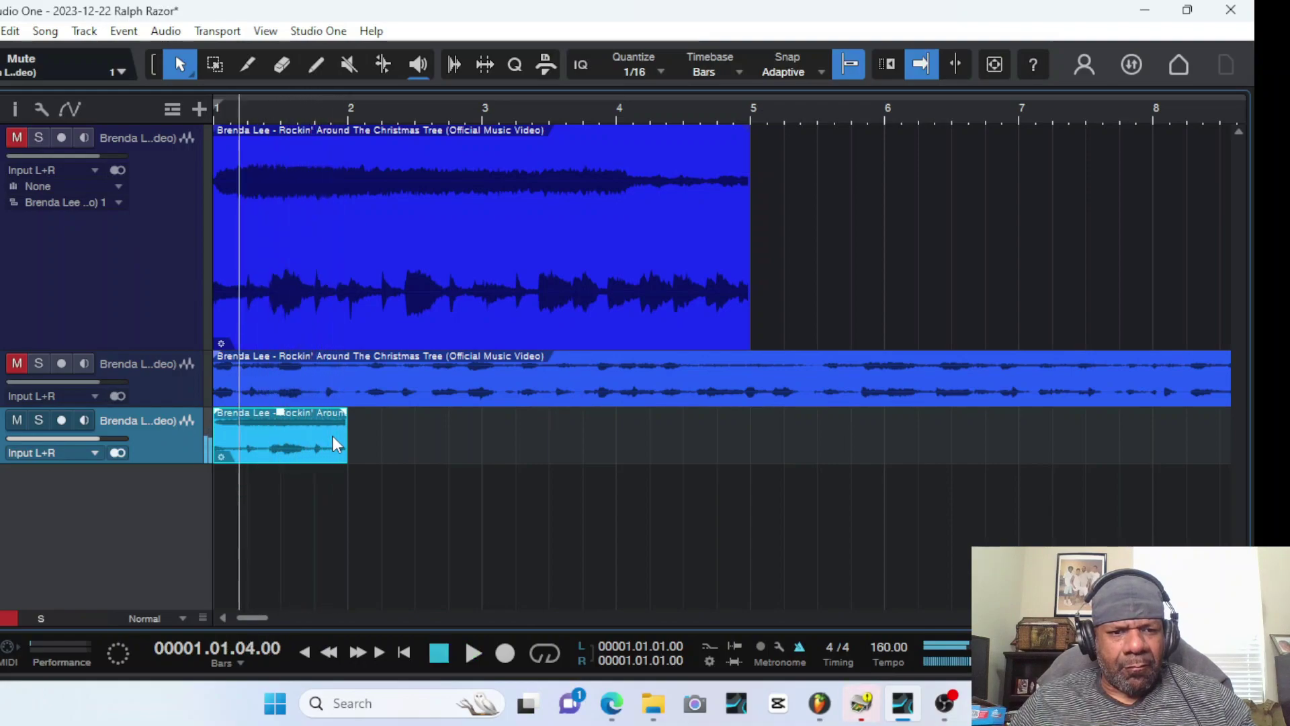
Duplicate the one-bar chop into bar 2, play the pair, and remove the chop's track
key("d")
key("space")
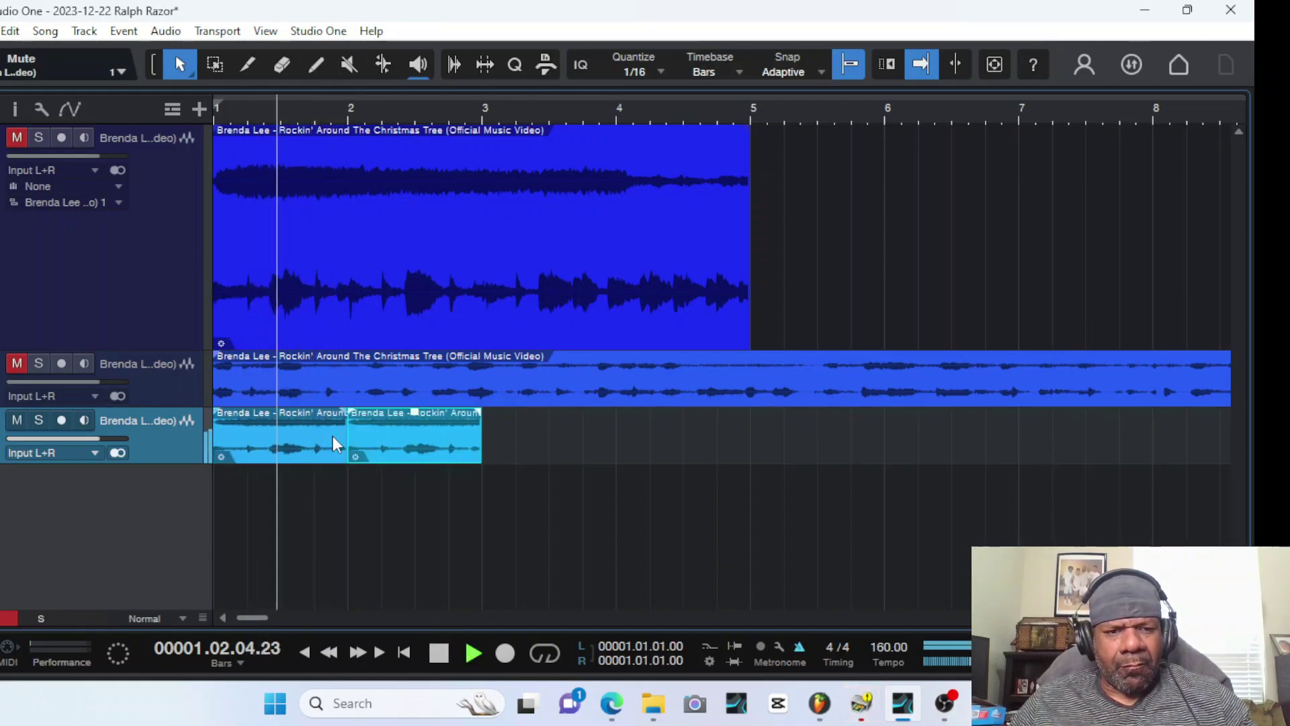
key("space")
right_click(137, 436)
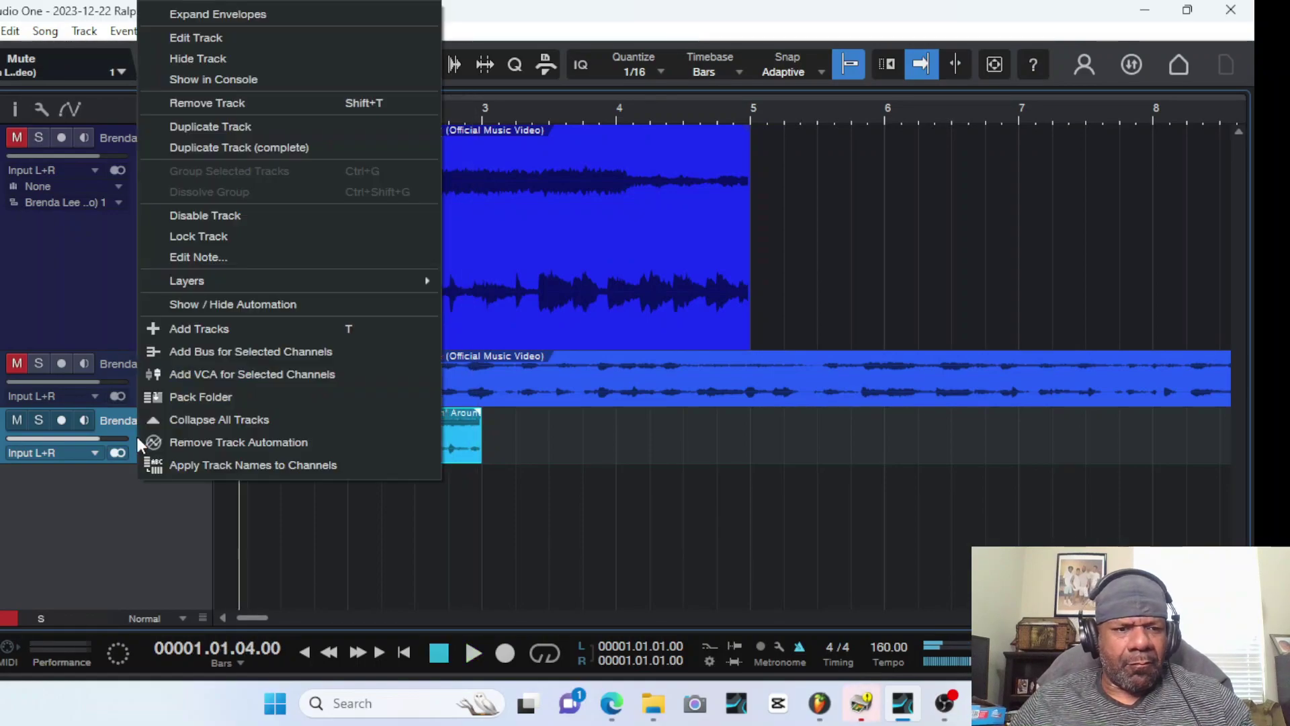
left_click(331, 102)
Reverse the audio of the four-bar clip, unmute its track, and play the reversed loop
left_click(303, 244)
right_click(304, 244)
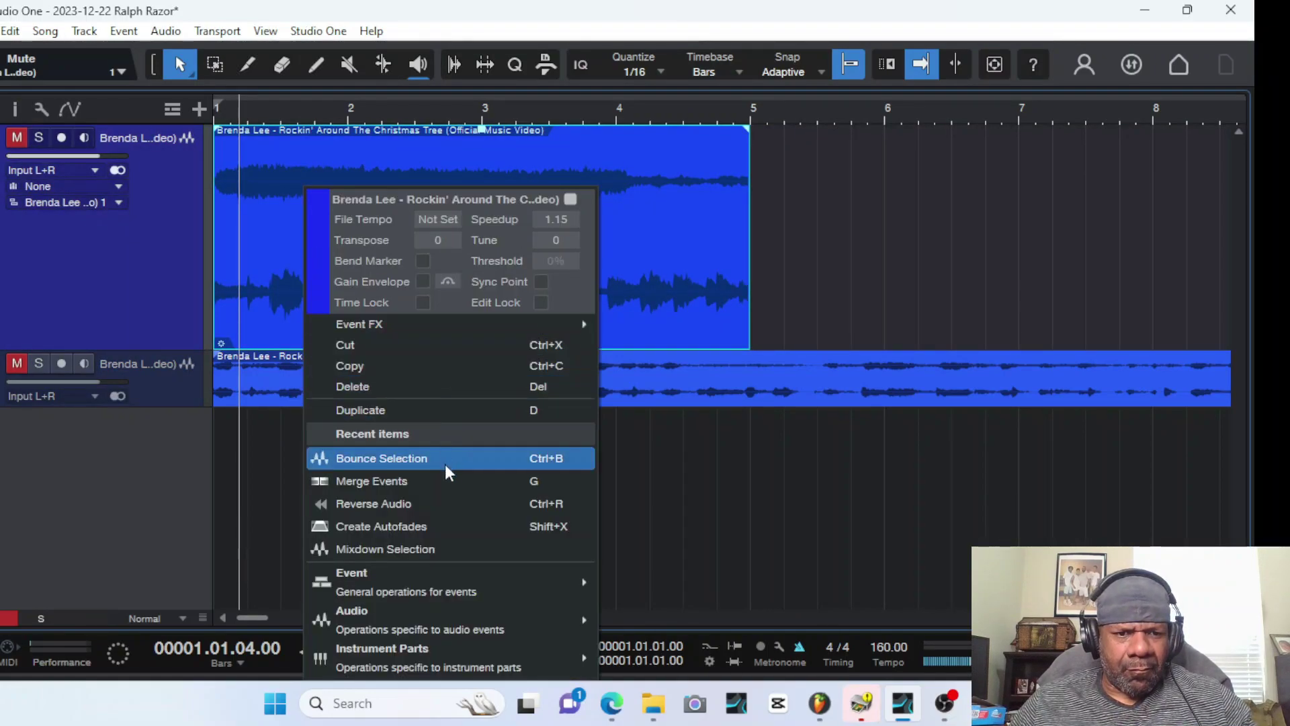
left_click(440, 502)
key("space")
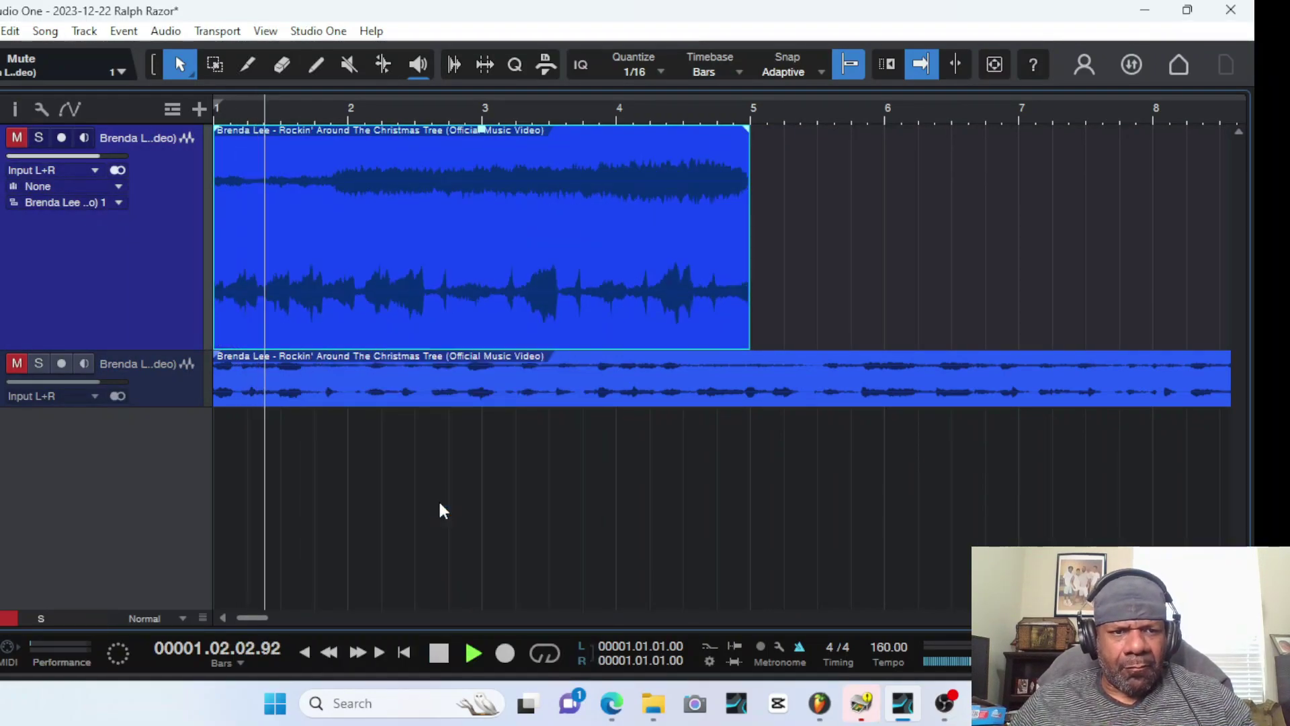
key("space")
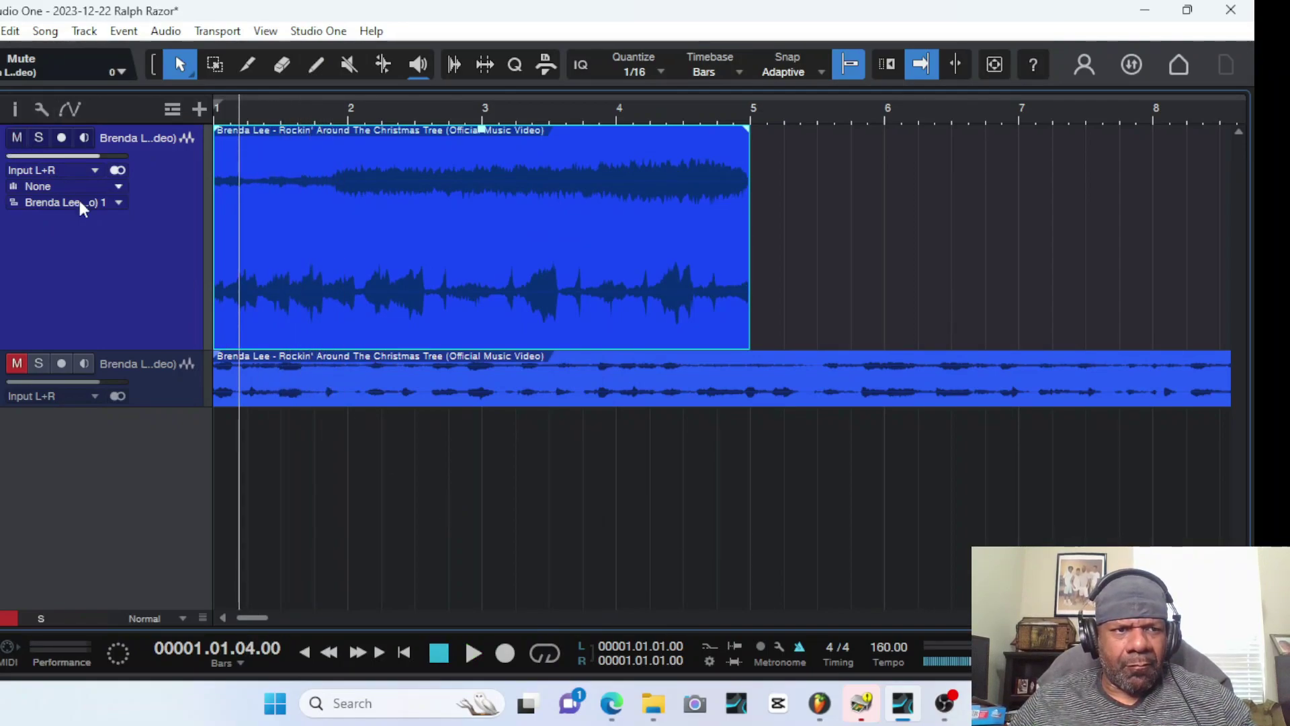
key("space")
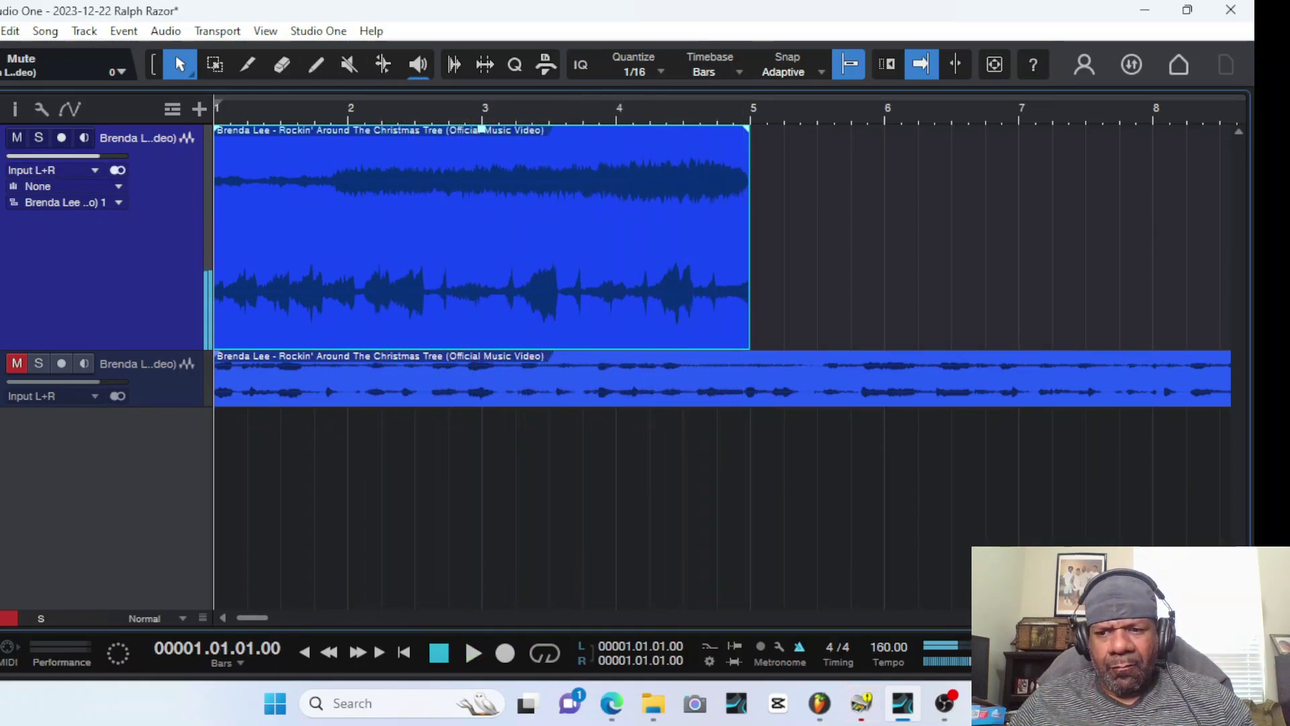
Show the browser with the sample files and folders
key("F5")
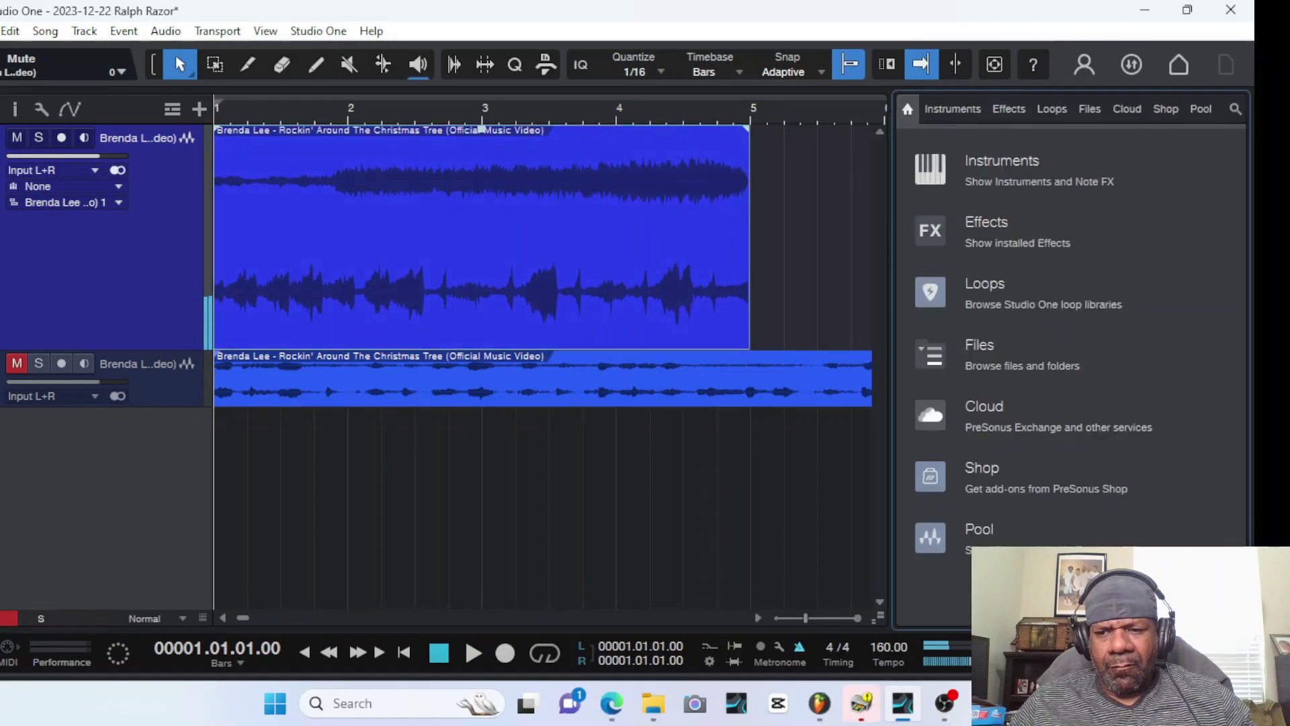
left_click(1089, 111)
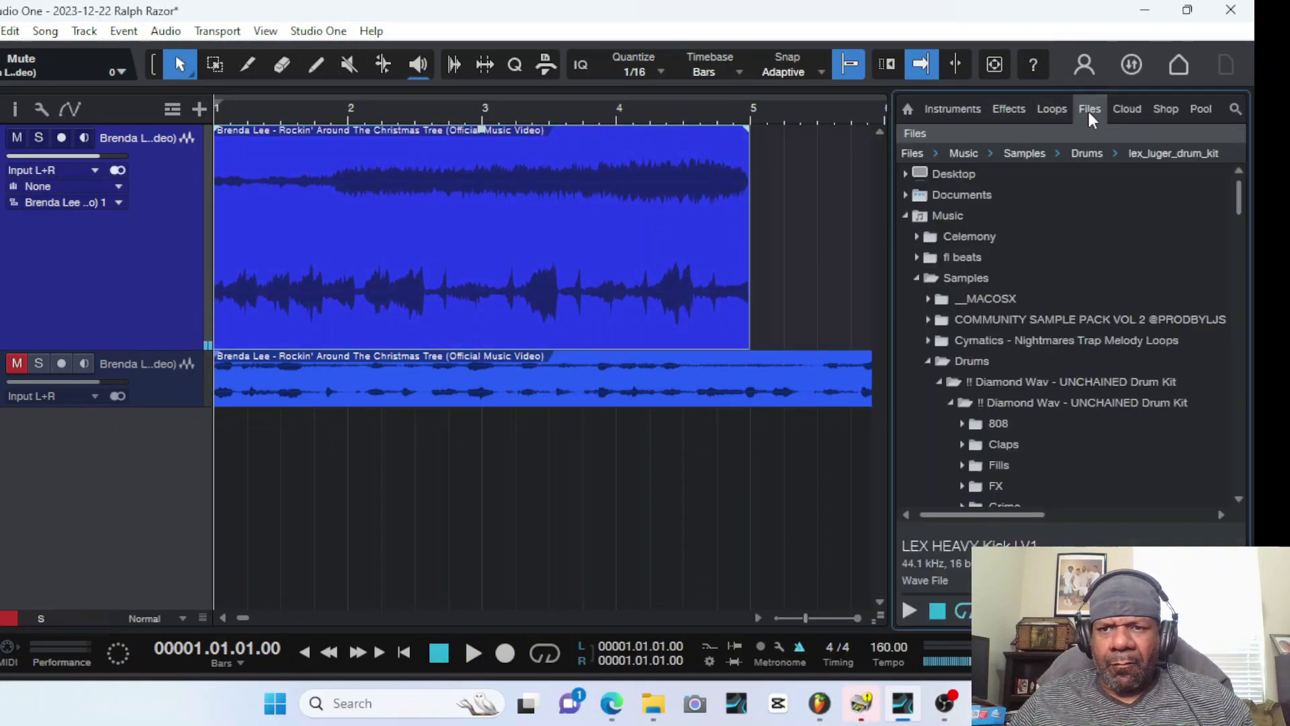
right_click(629, 260)
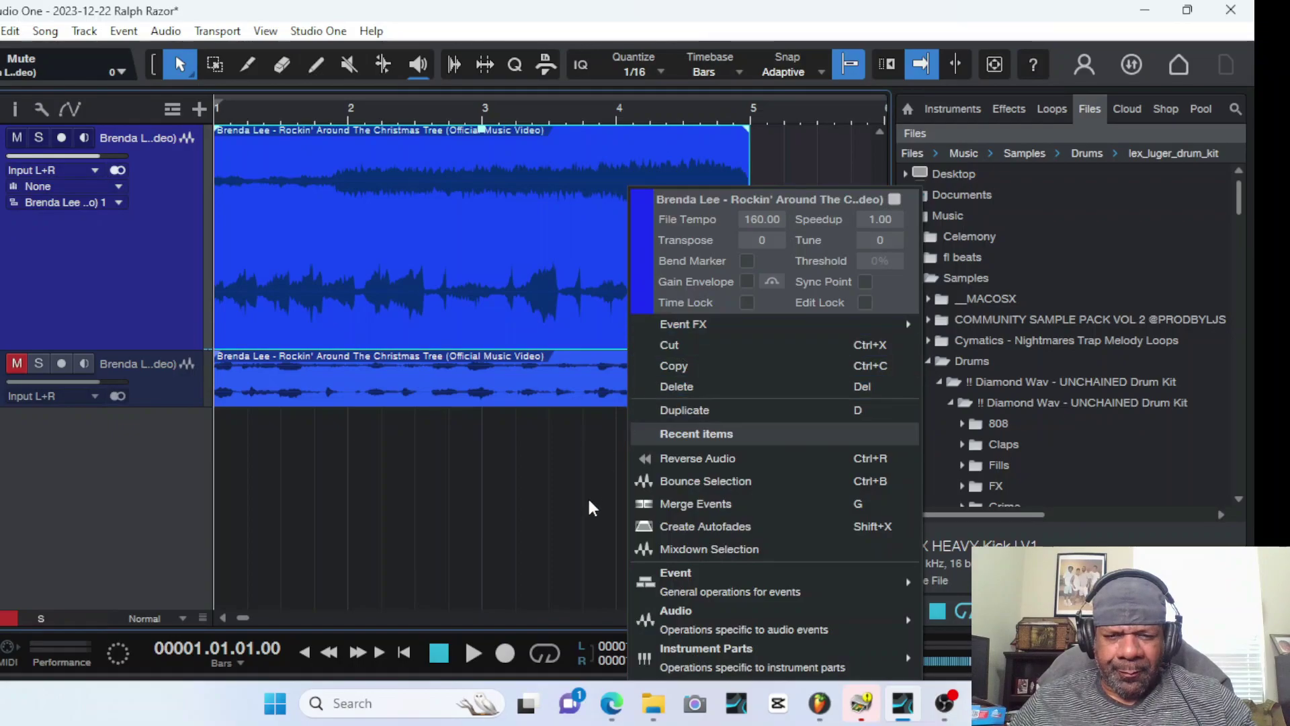
mouse_move(743, 630)
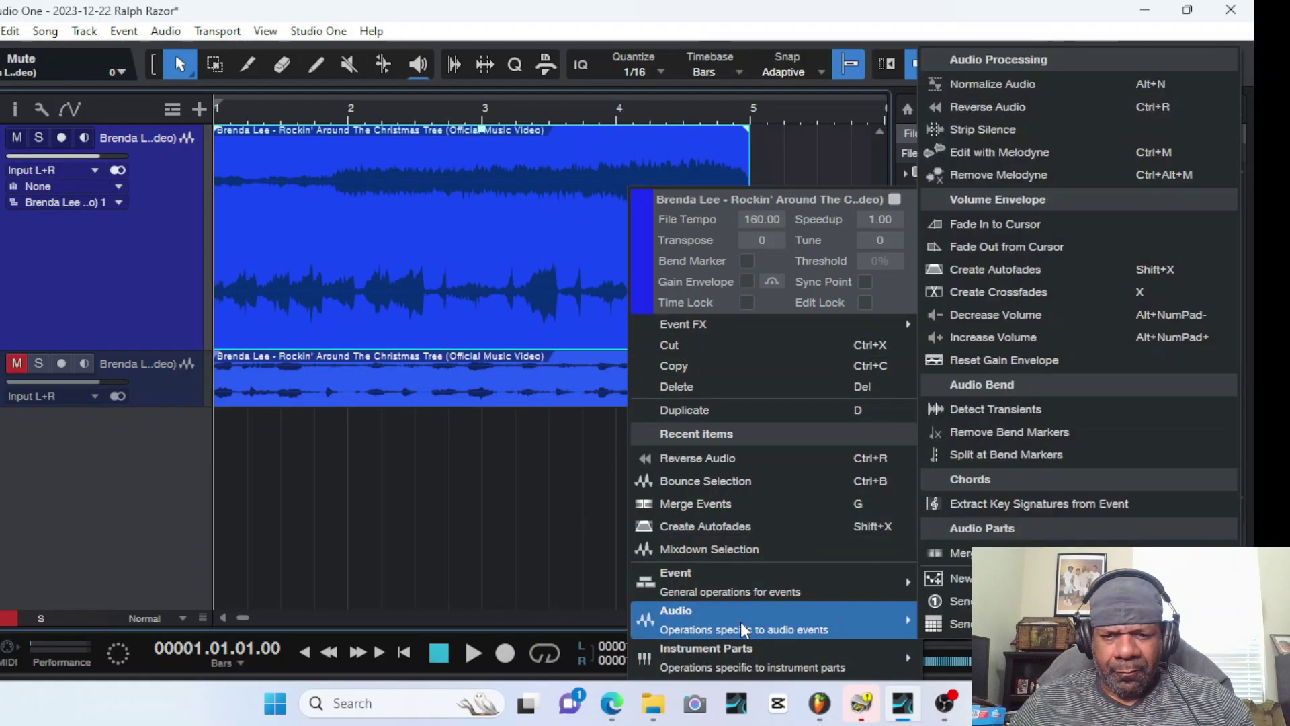
left_click(463, 256)
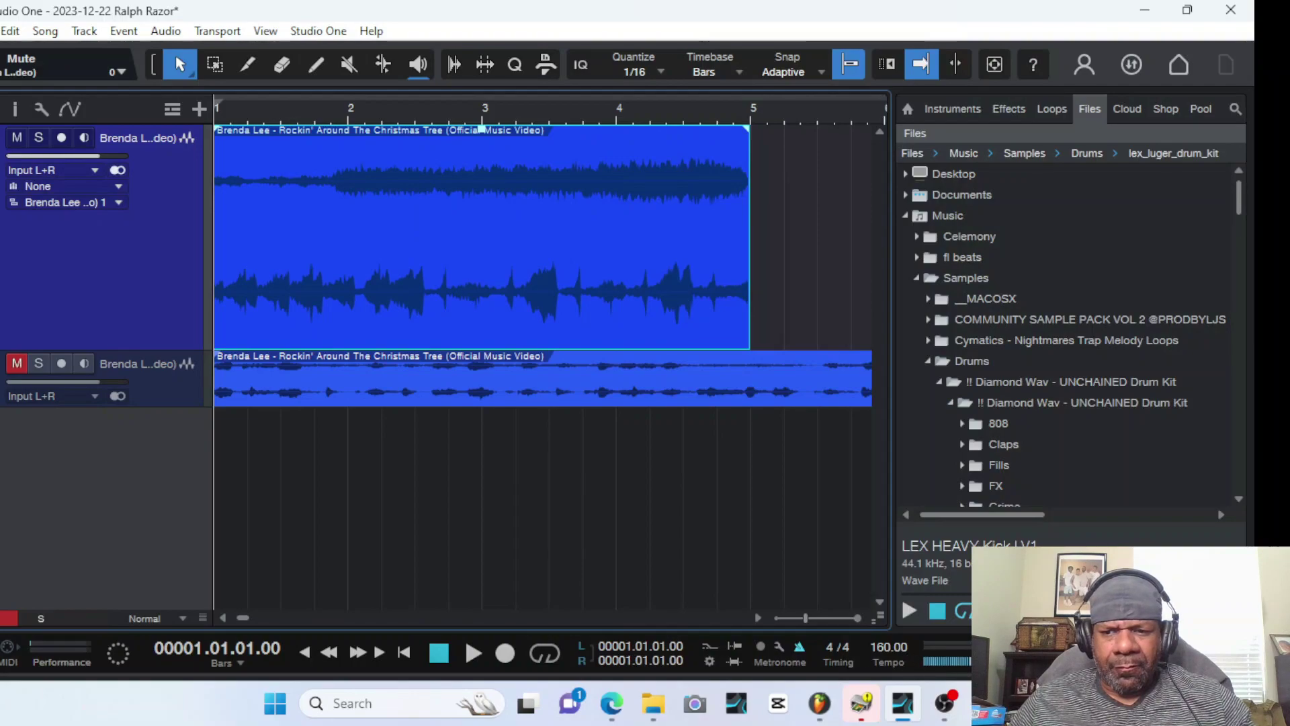
Open the mixer and insert a Tuner effect on the muted full-song channel
key("F3")
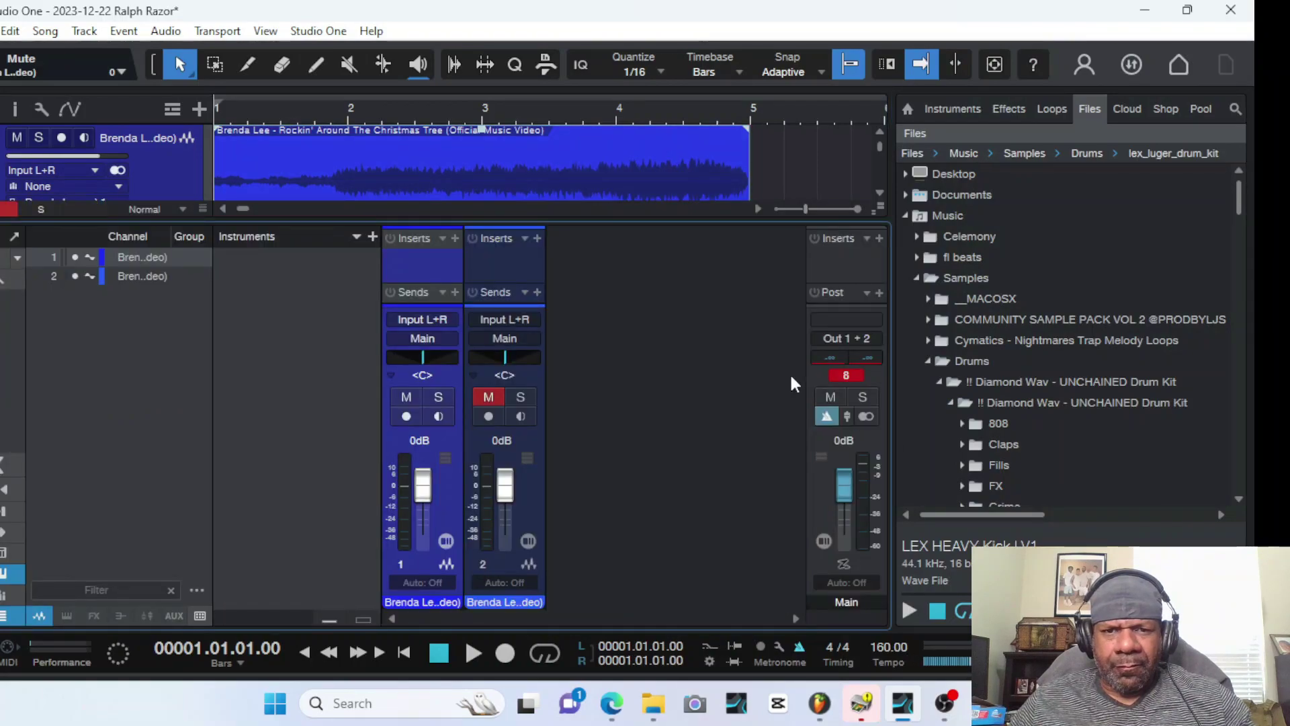
left_click(537, 238)
left_click(611, 411)
scroll(635, 585, "down", 4)
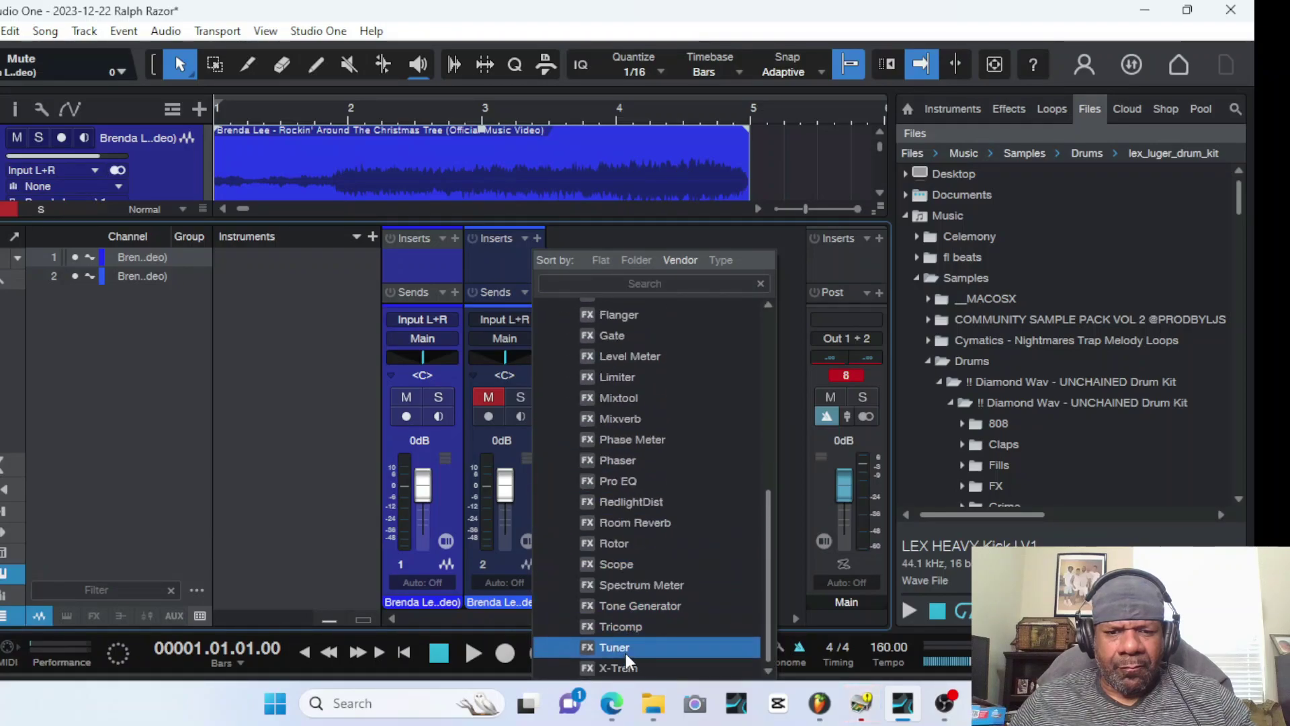
left_click(626, 652)
Play the song with the Tuner open to check the pitch, and close the Tuner window
key("space")
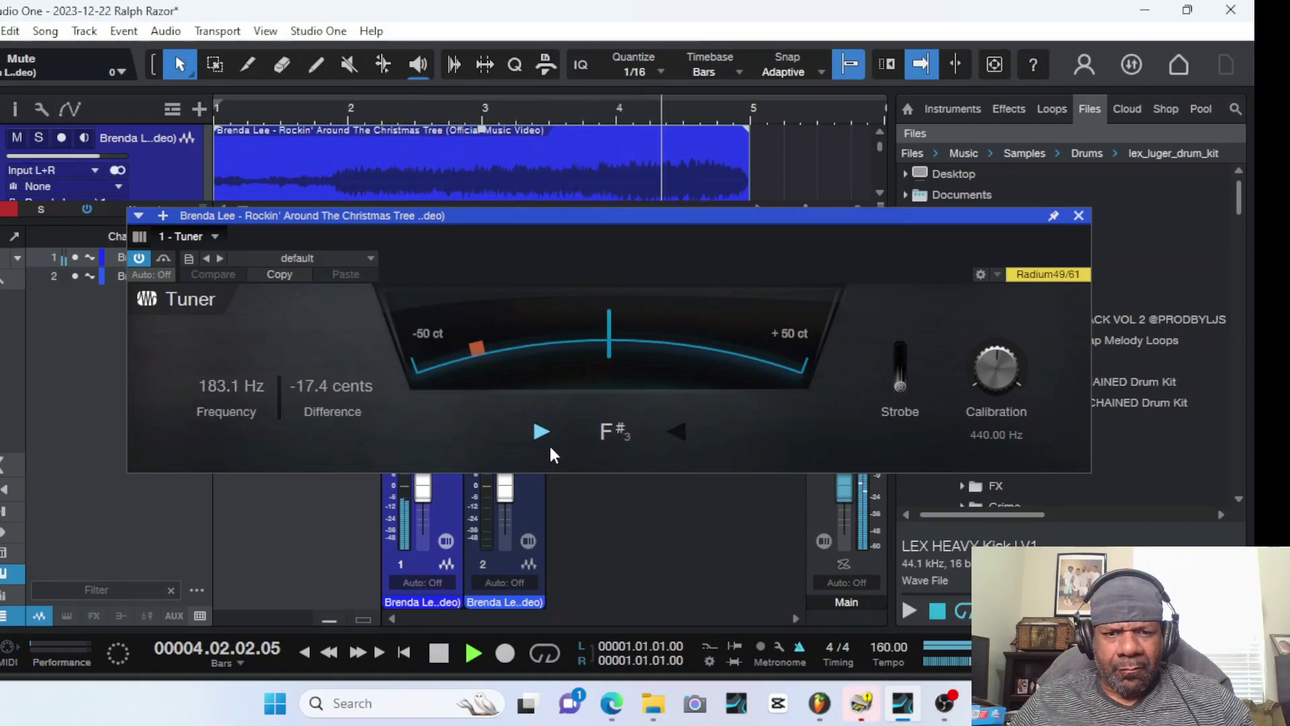
key("space")
key("space")
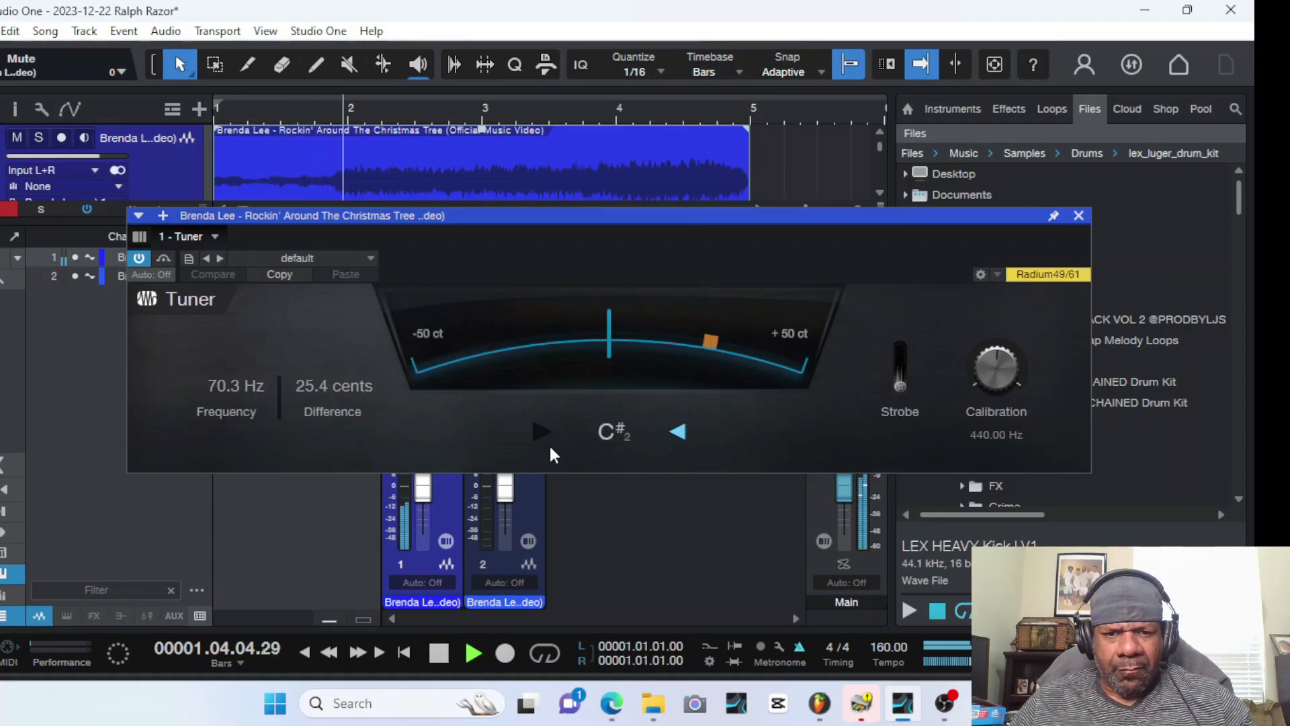
key("space")
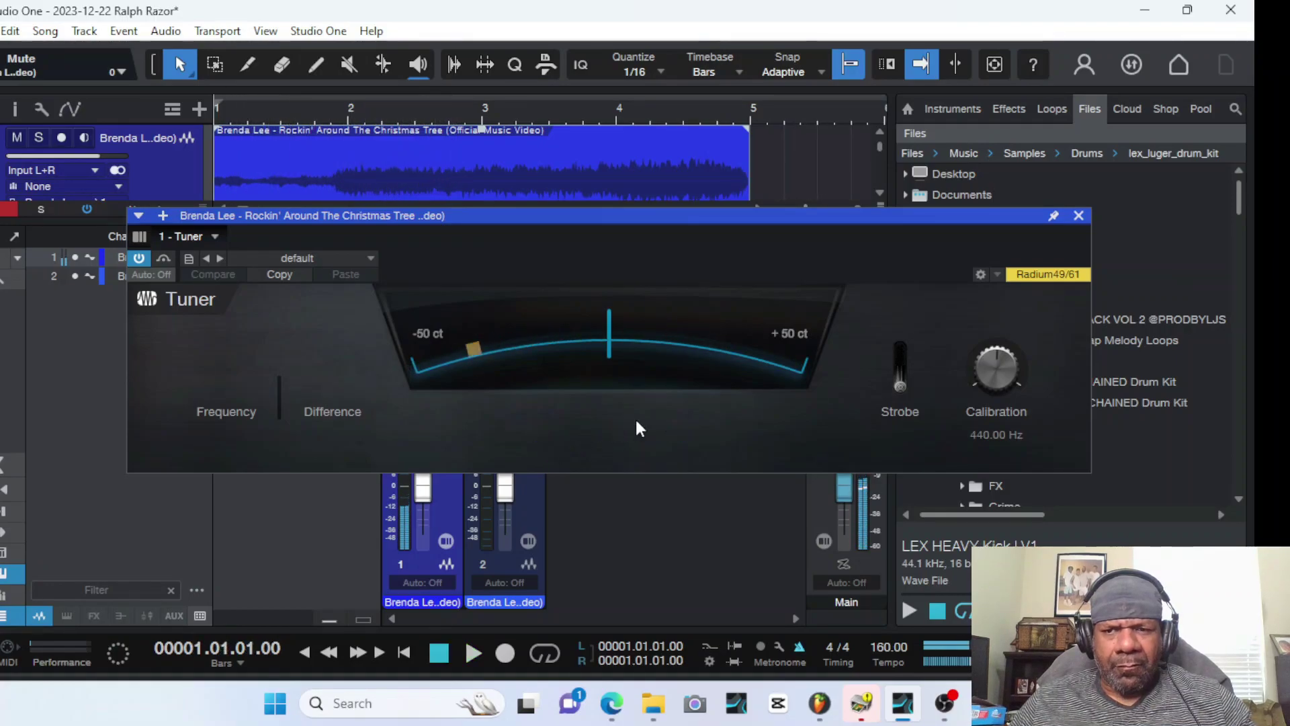
left_click(1078, 215)
Audition the AAA 808 and Cold 808 samples in the UNCHAINED Drum Kit's 808 folder
scroll(973, 348, "down", 2)
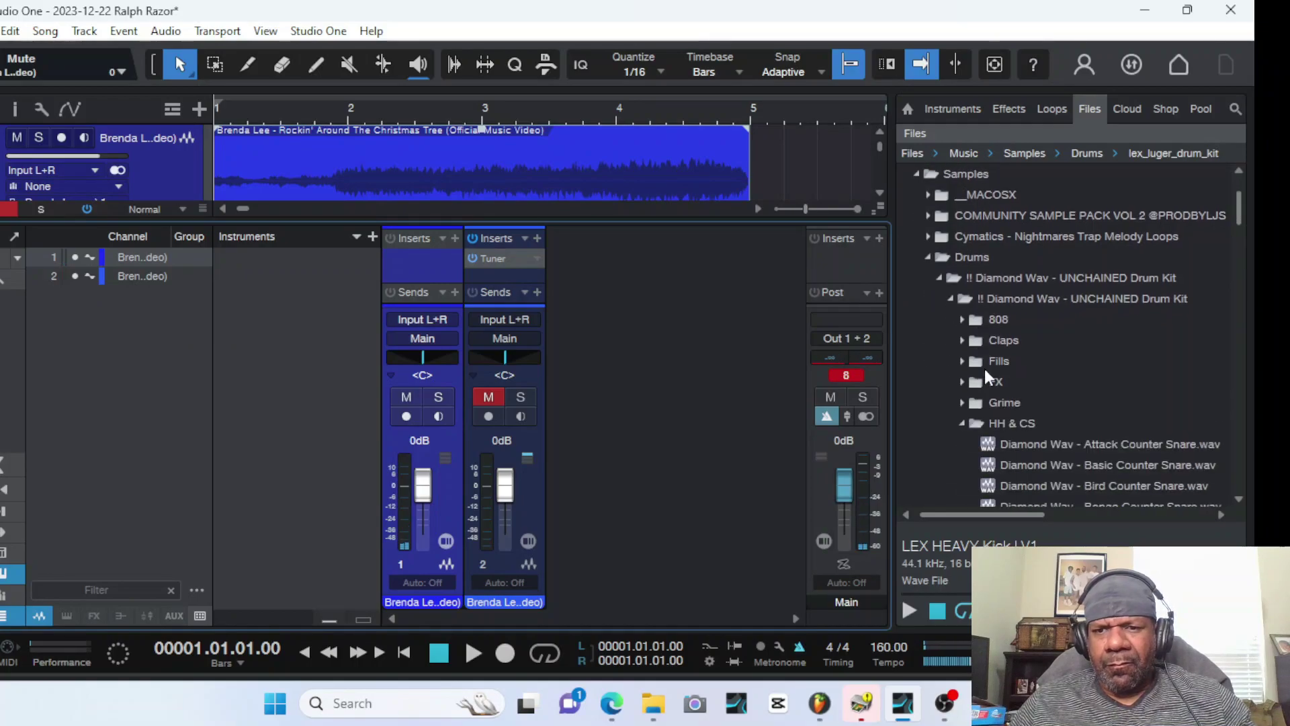
double_click(998, 319)
key("Down")
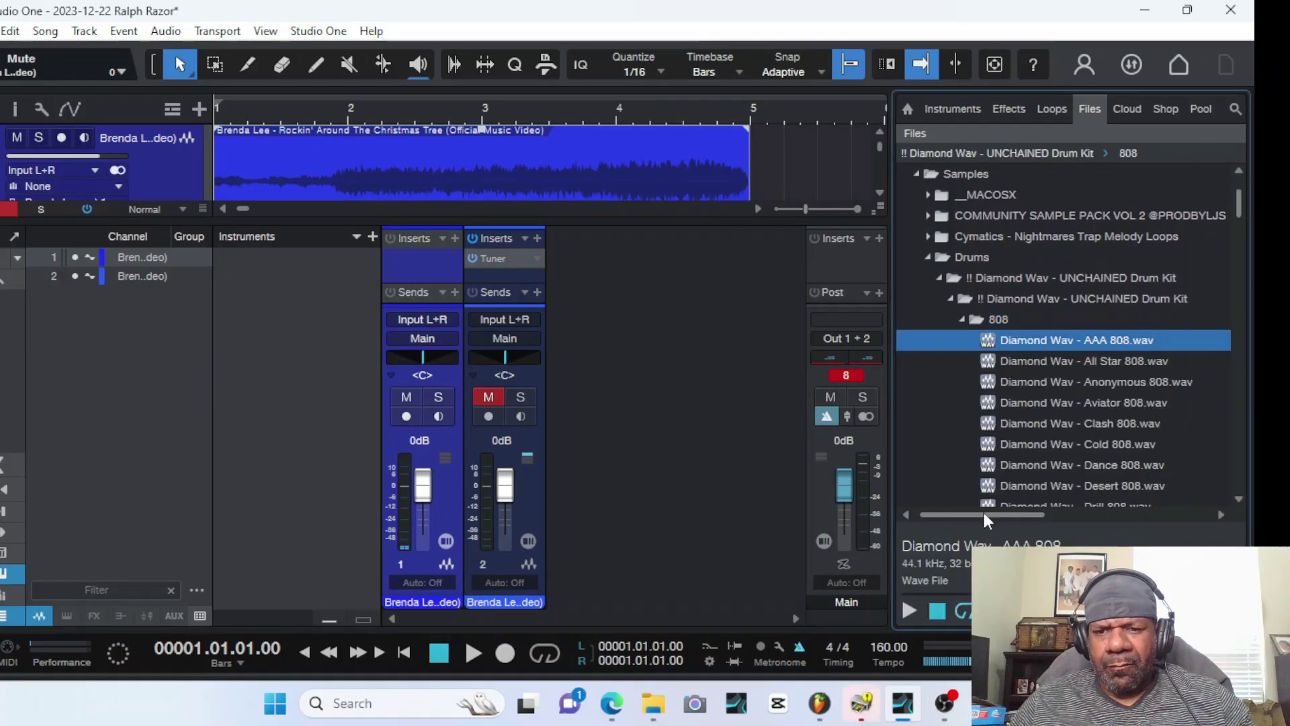
left_click(906, 611)
left_click(1038, 440)
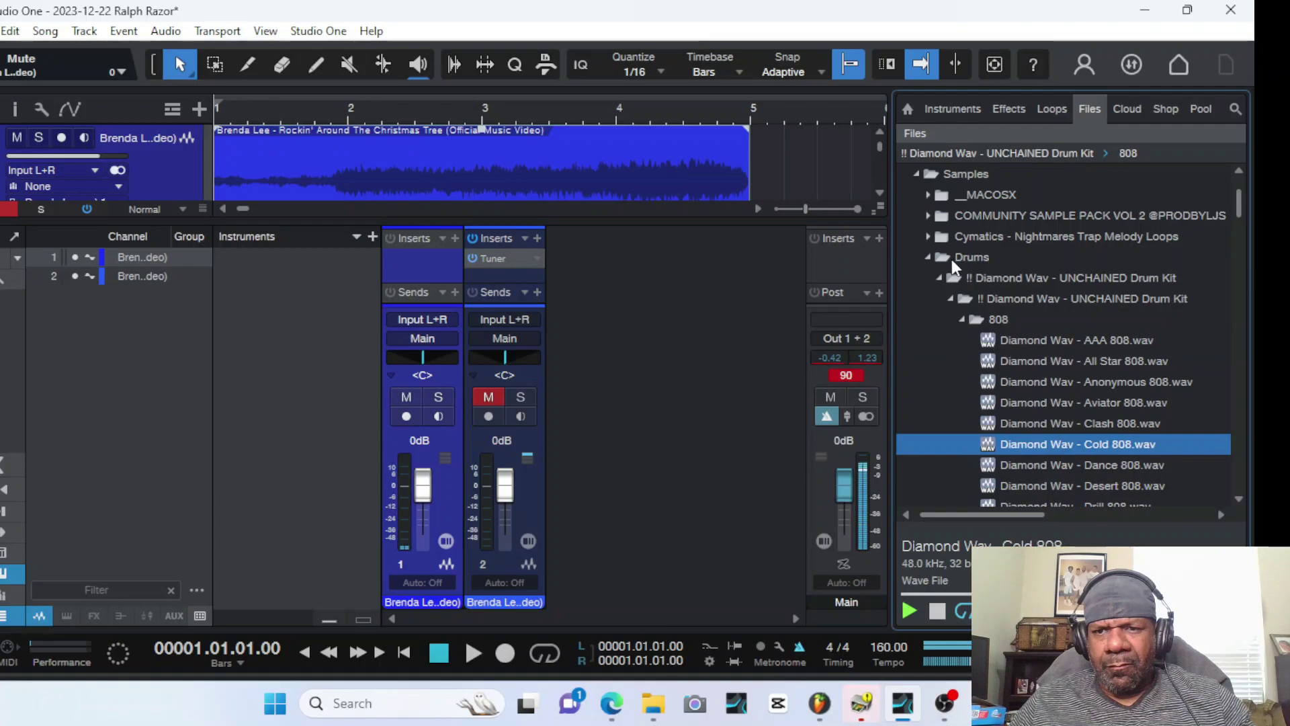
Collapse the UNCHAINED Drum Kit folder and audition the 808 Day samples from Track 1 through Track 106 in 808_Day_2023
left_click(942, 280)
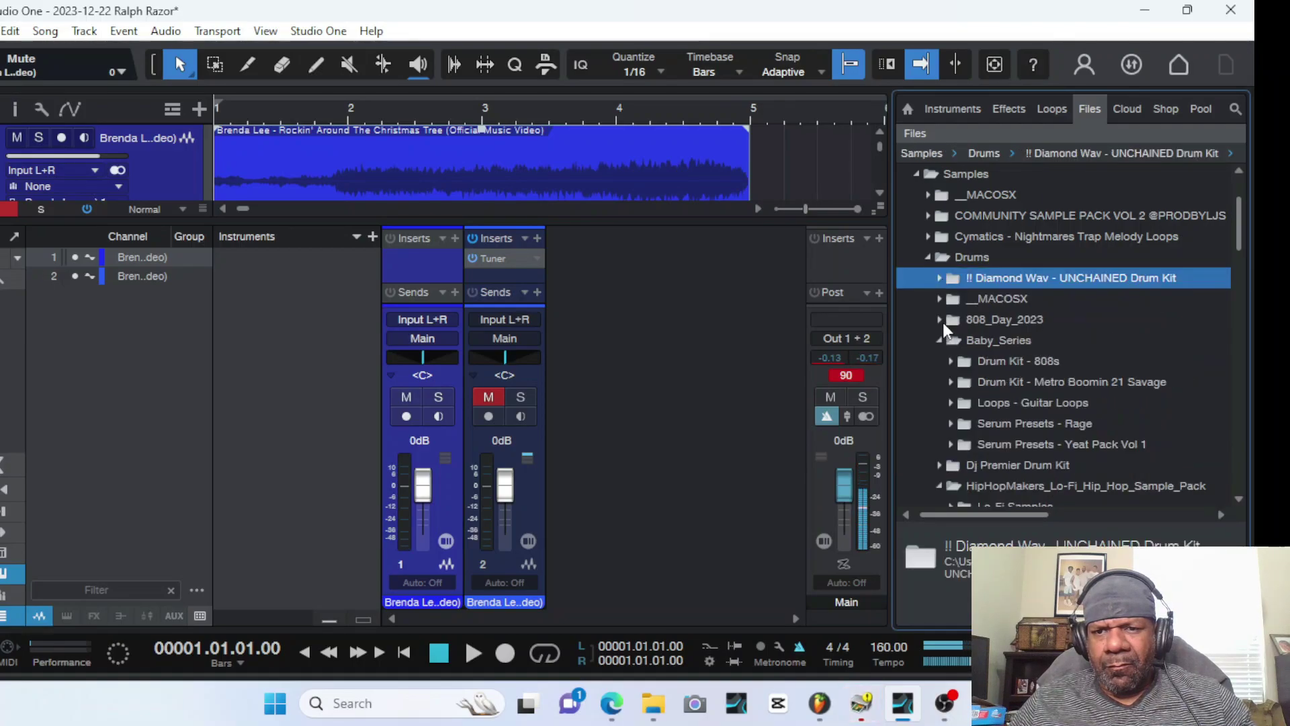
left_click(940, 320)
left_click(994, 383)
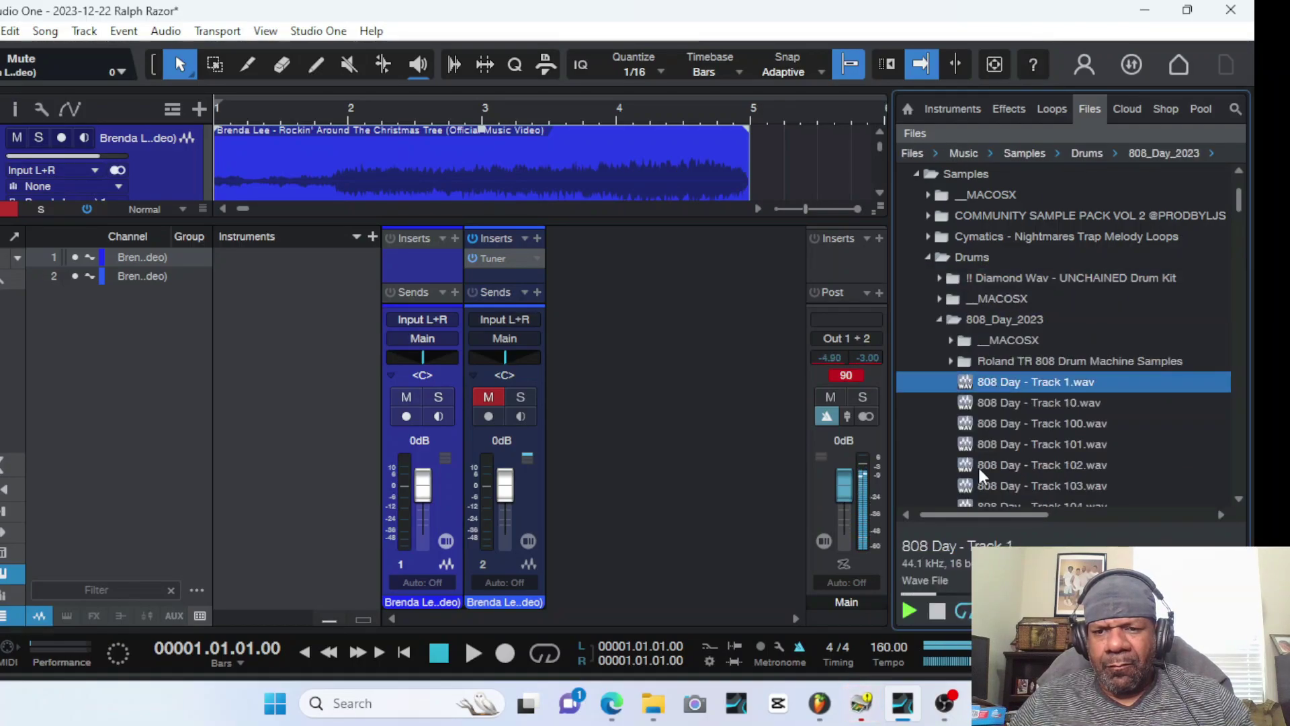
key("Down")
key("Down")
left_click(1015, 443)
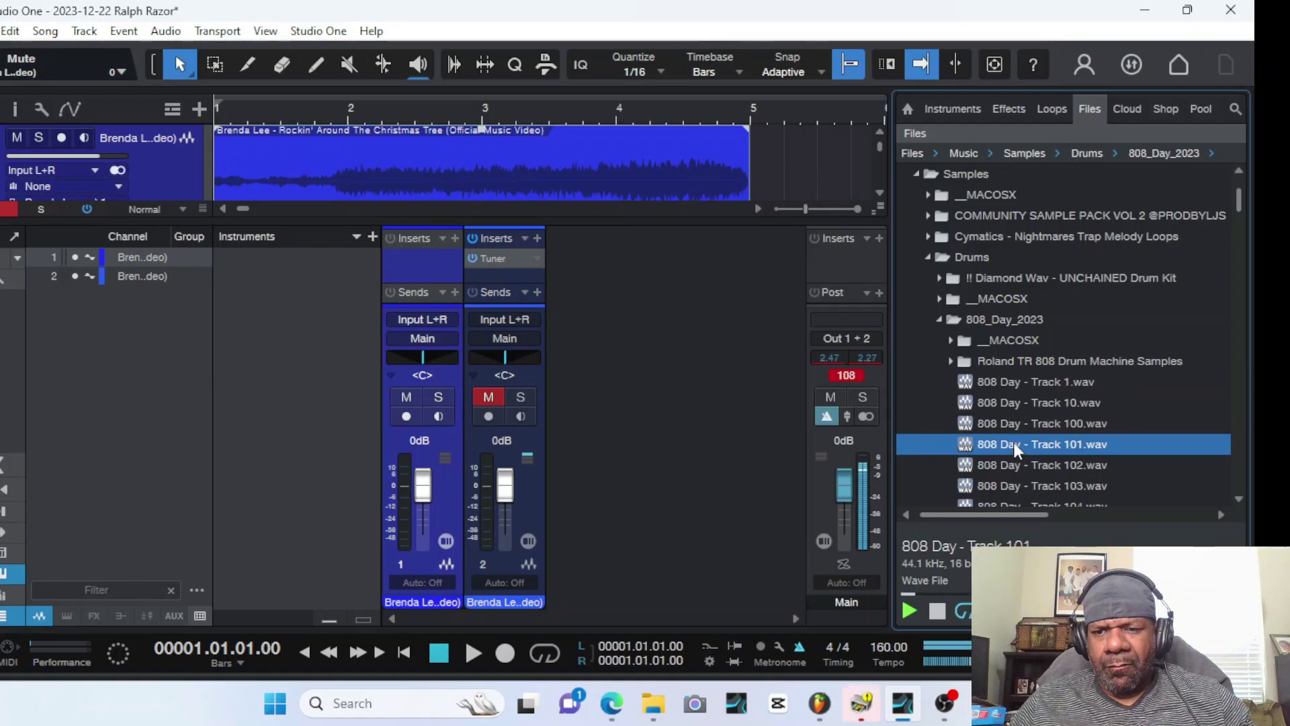
left_click(1019, 470)
scroll(1022, 461, "down", 1)
left_click(1020, 430)
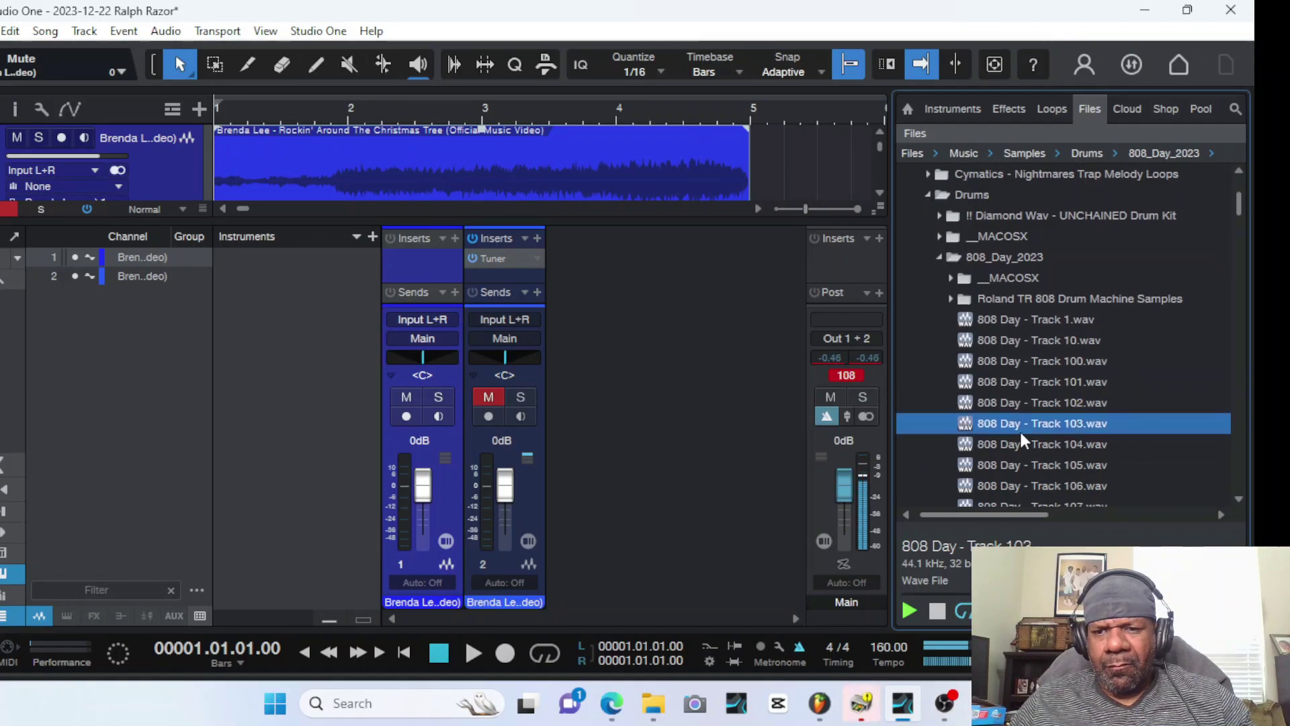
left_click(1023, 447)
left_click(1029, 473)
left_click(1031, 484)
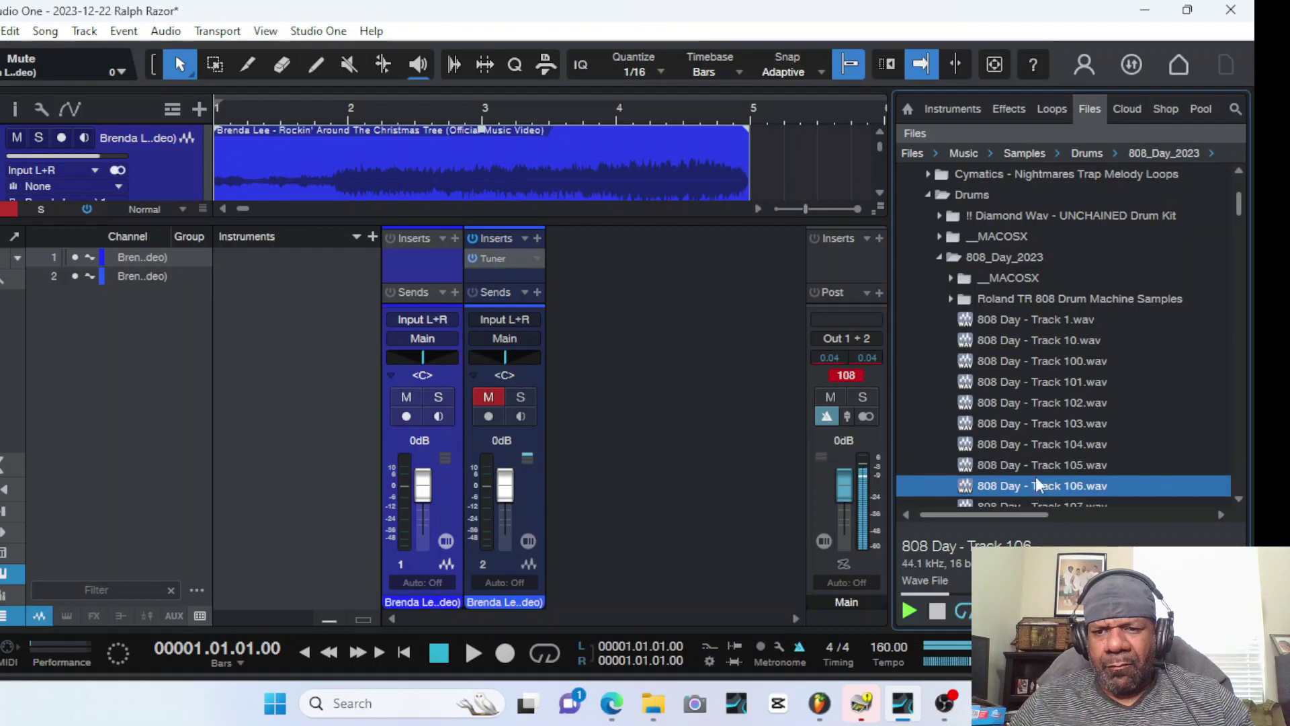
Audition 808 Day - Track 107.wav and load it into a new SampleOne instrument
scroll(1038, 474, "down", 1)
left_click(1063, 424)
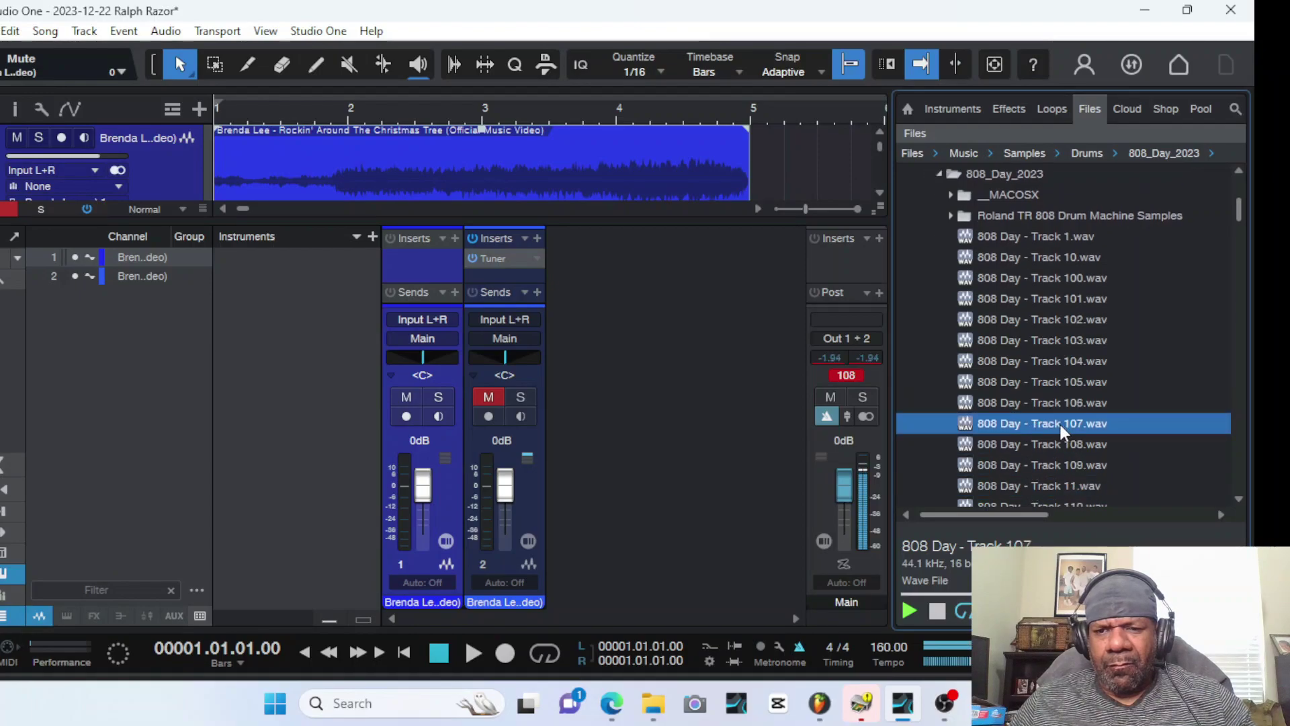
right_click(1059, 425)
left_click(971, 67)
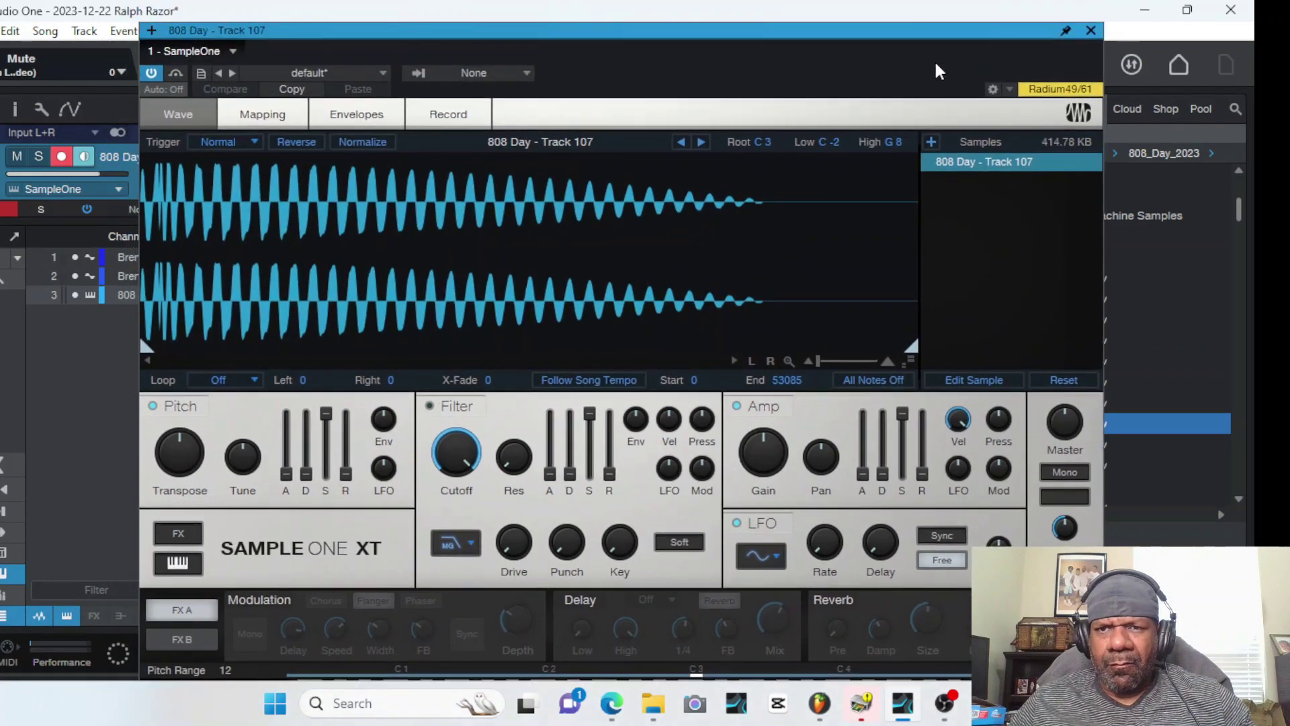
Close the SampleOne window, copy the Tuner insert to the 808 Day - Track 107 channel in the mixer, and close the Tuner window
left_click(1091, 30)
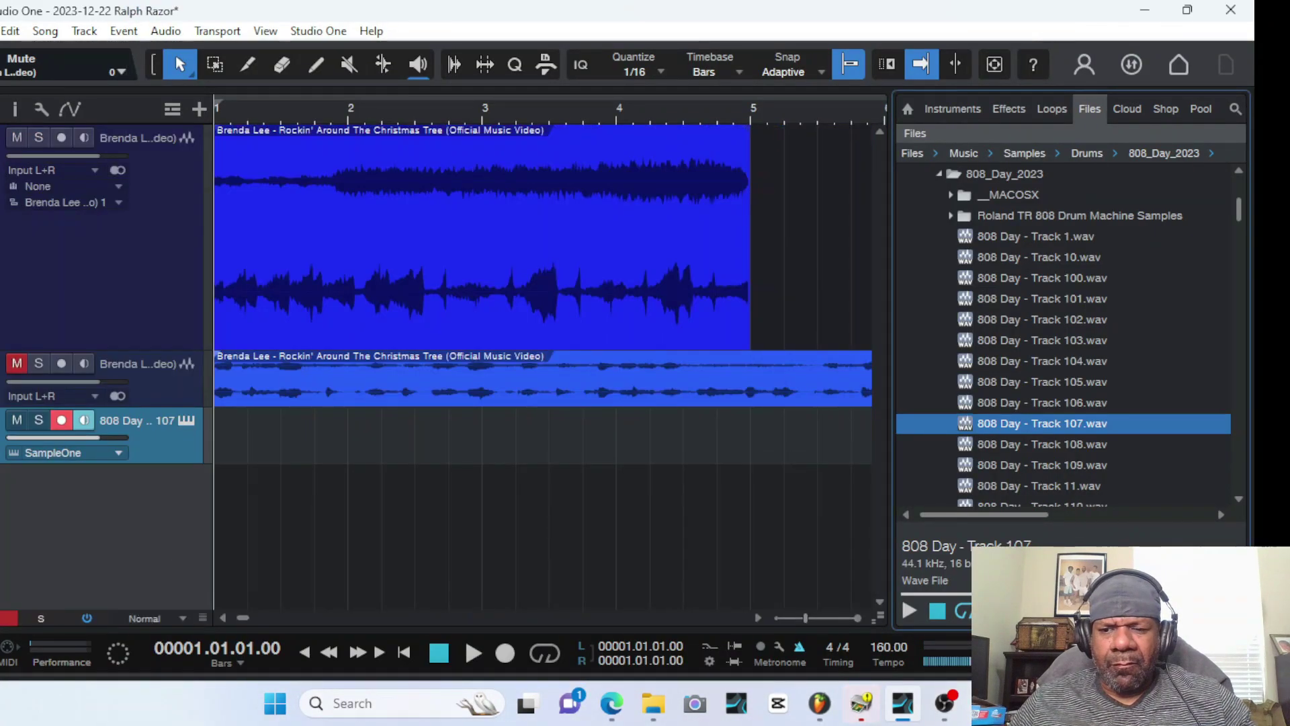
key("F3")
left_click_drag(488, 259, 587, 266)
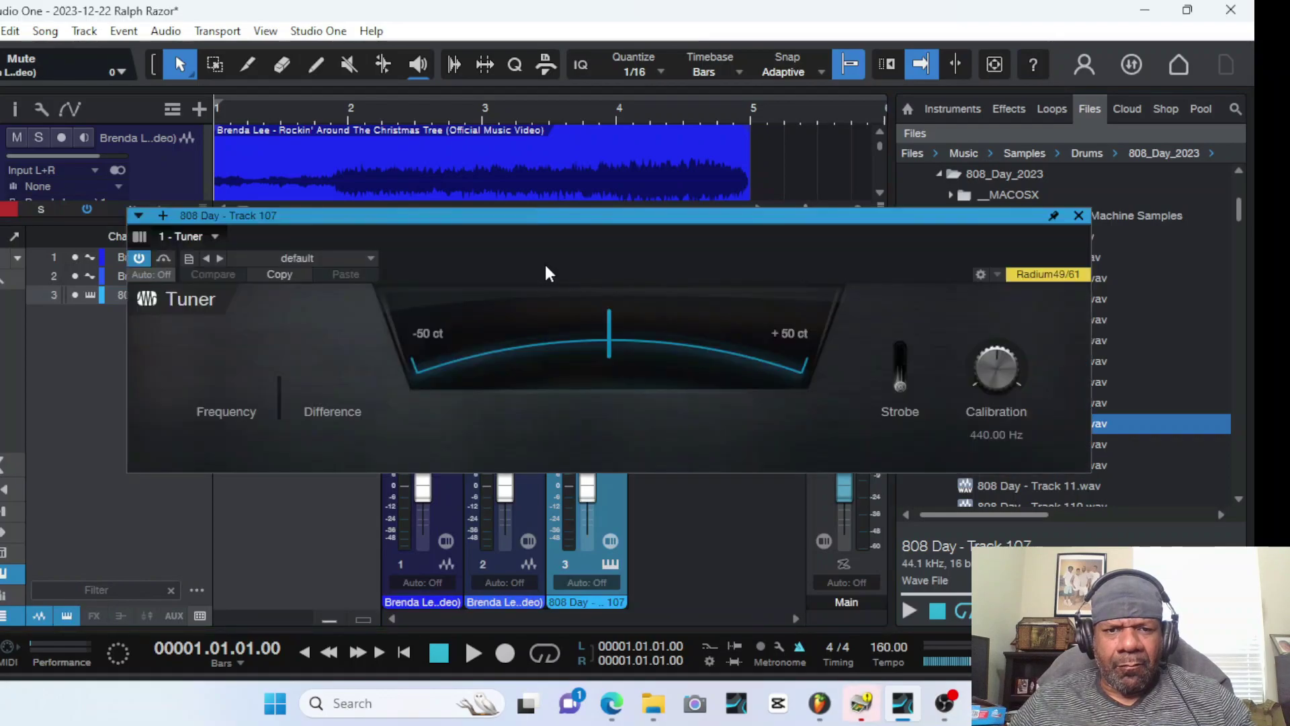
left_click(1079, 215)
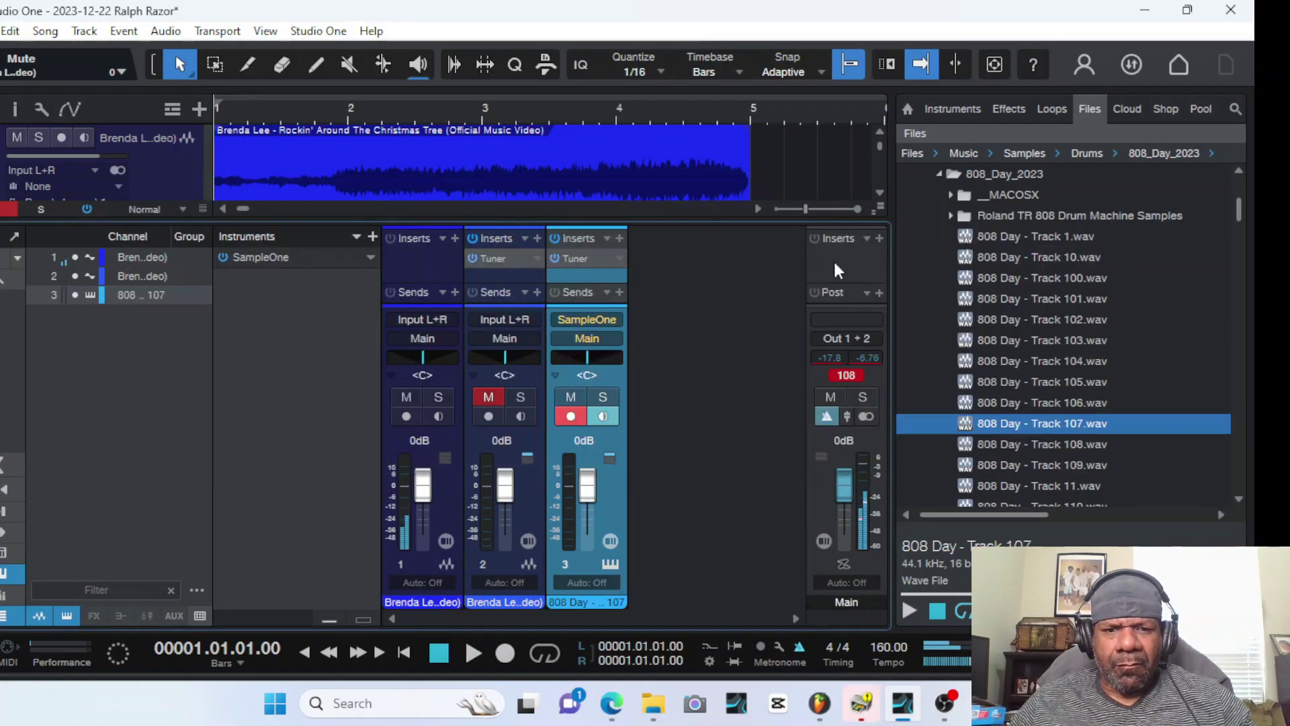
Solo the 808 Day - Track 107 channel, test playback briefly, and hide the mixer
left_click(603, 398)
key("space")
key("space")
key("F3")
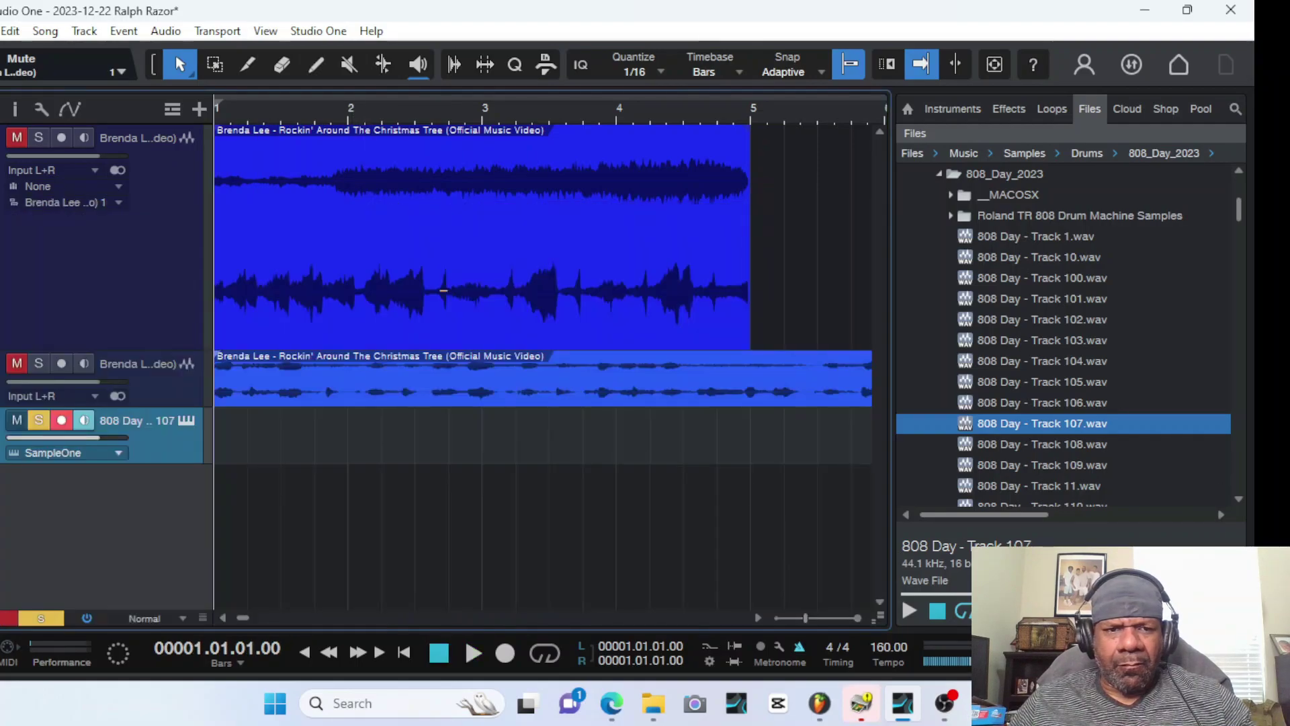
Draw an empty instrument part from bar 1 to bar 5 on the 808 Day - Track 107 track
left_click(317, 67)
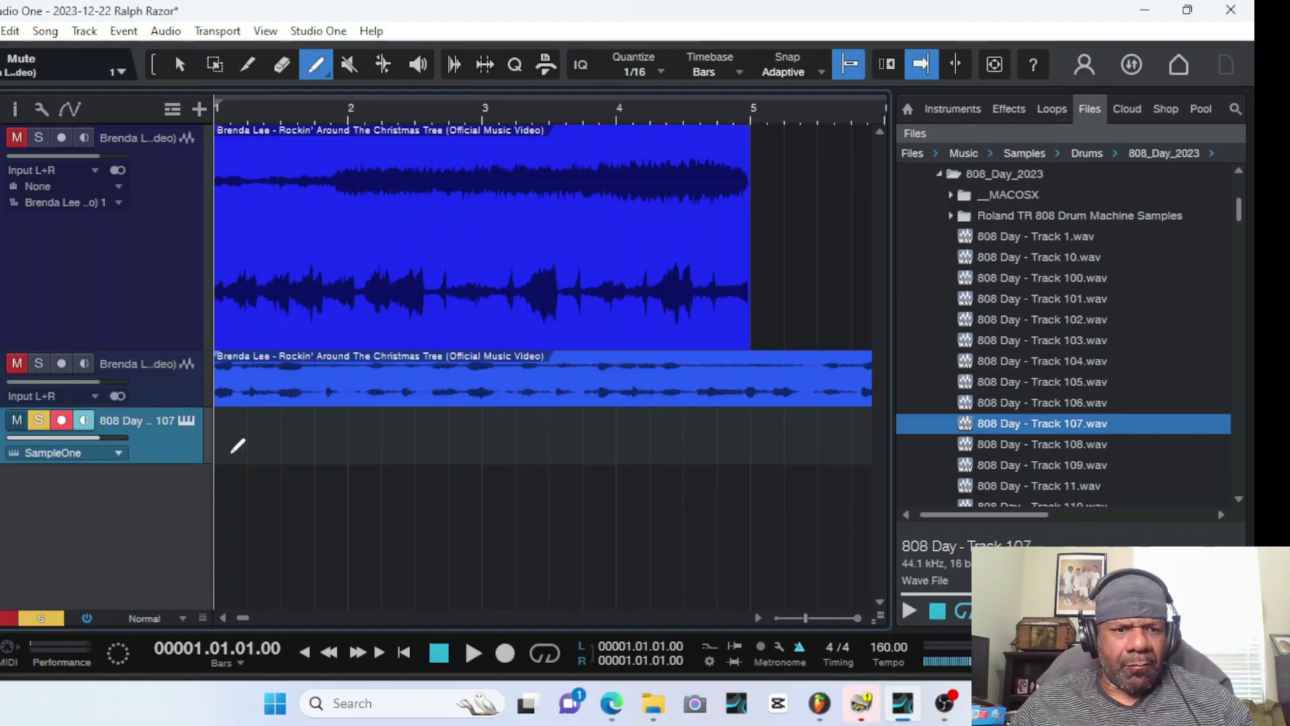
mouse_move(217, 443)
left_mouse_down()
mouse_move(772, 427)
mouse_move(754, 430)
left_mouse_up()
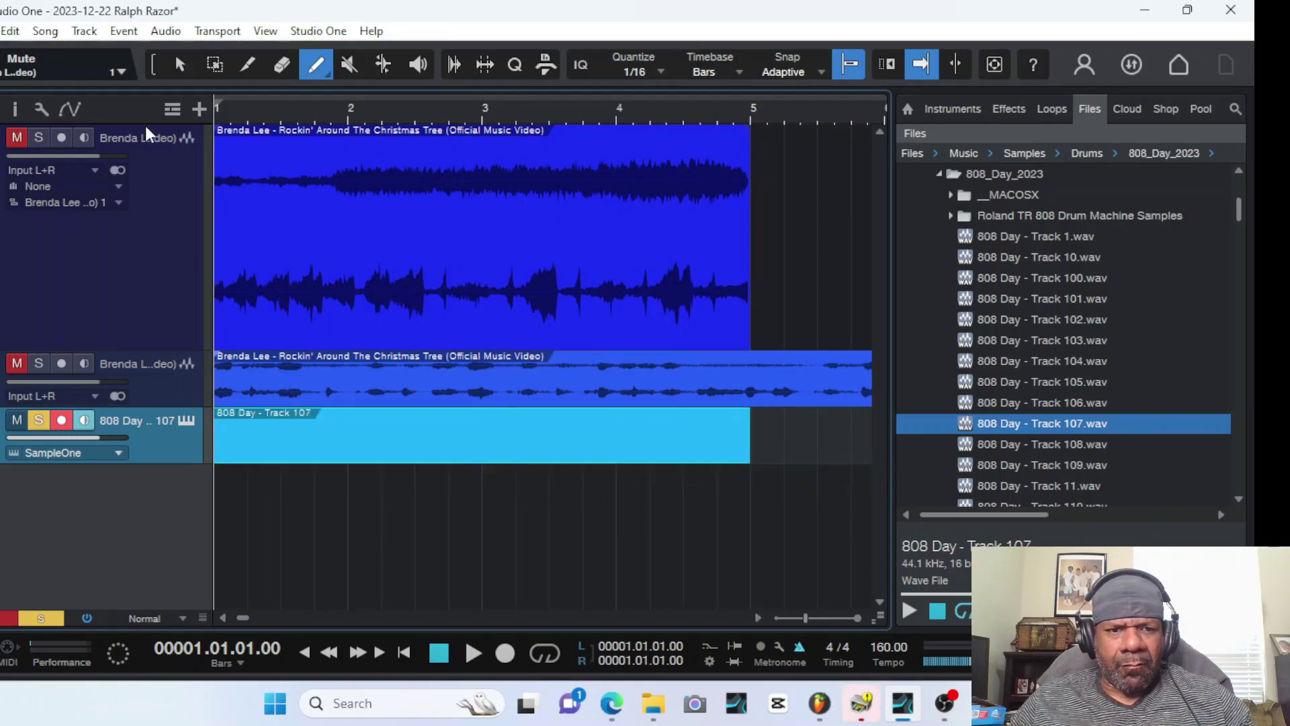
left_click(180, 66)
Open the 808 part in the note editor, draw a two-bar C 3 note from bar 1, and test playback
double_click(325, 442)
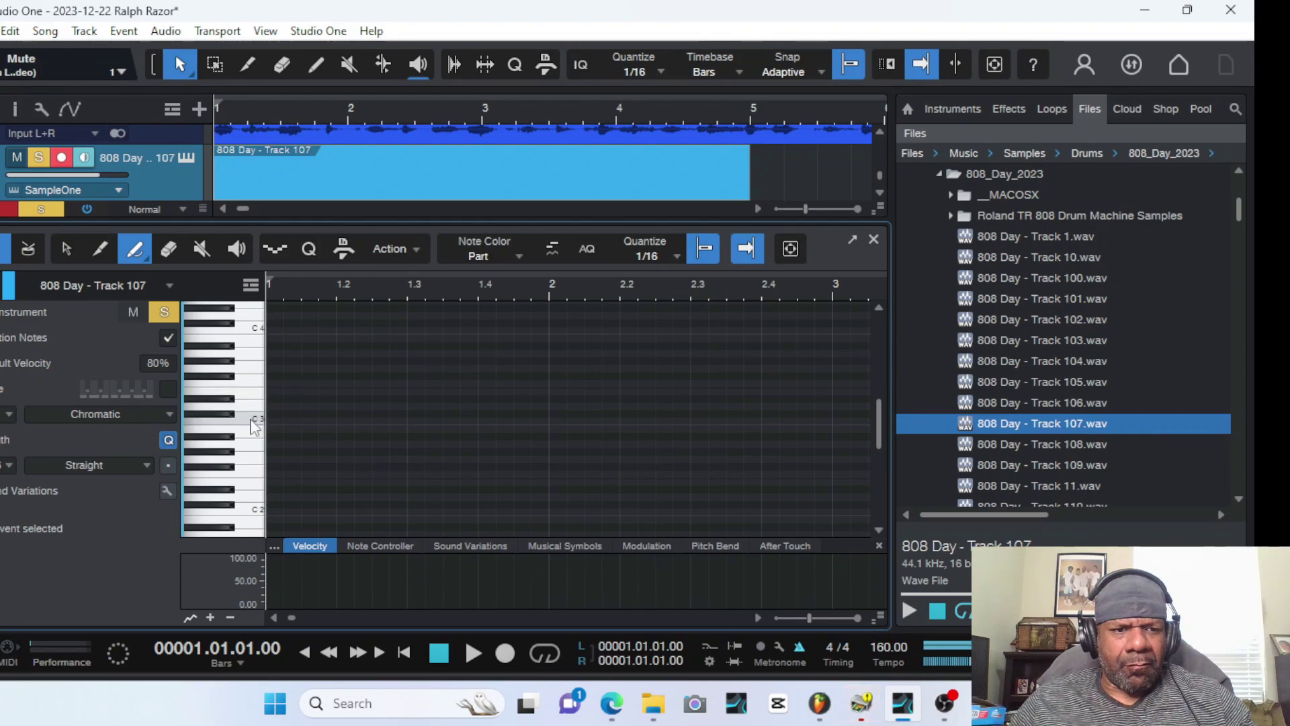
mouse_move(277, 417)
left_mouse_down()
mouse_move(771, 412)
mouse_move(836, 397)
left_mouse_up()
left_click(833, 282)
key("space")
key("space")
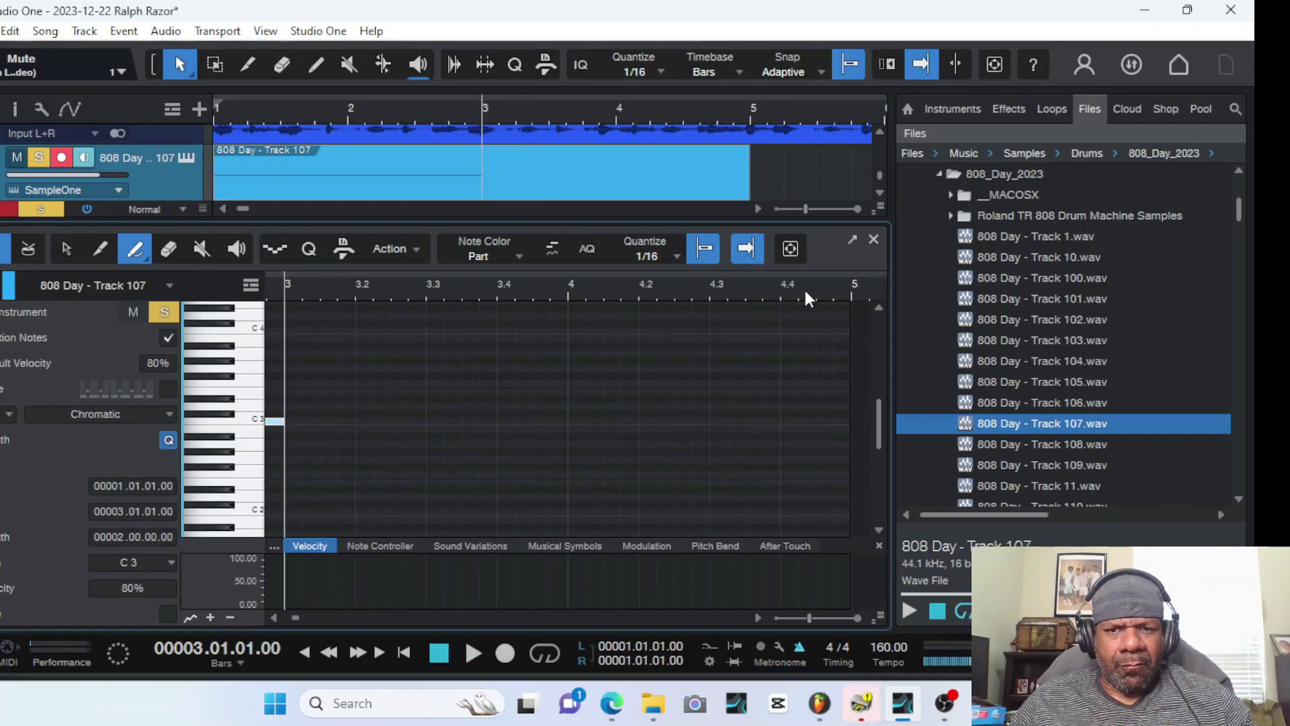
Test playback from beat 3.2, mark a loop range from 2.3.4 to 3.2, and hide the browser
mouse_move(353, 295)
left_mouse_down()
mouse_move(282, 295)
mouse_move(374, 299)
left_mouse_up()
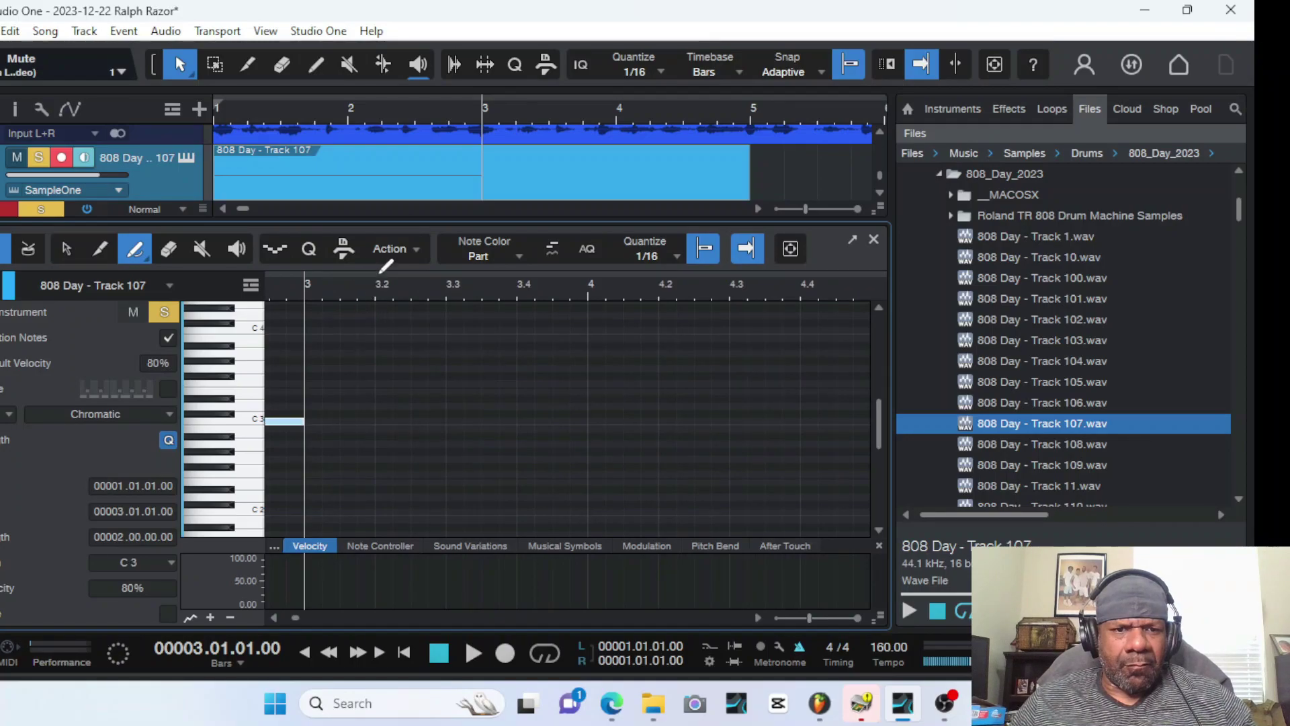
left_click(380, 277)
key("space")
left_click(380, 281)
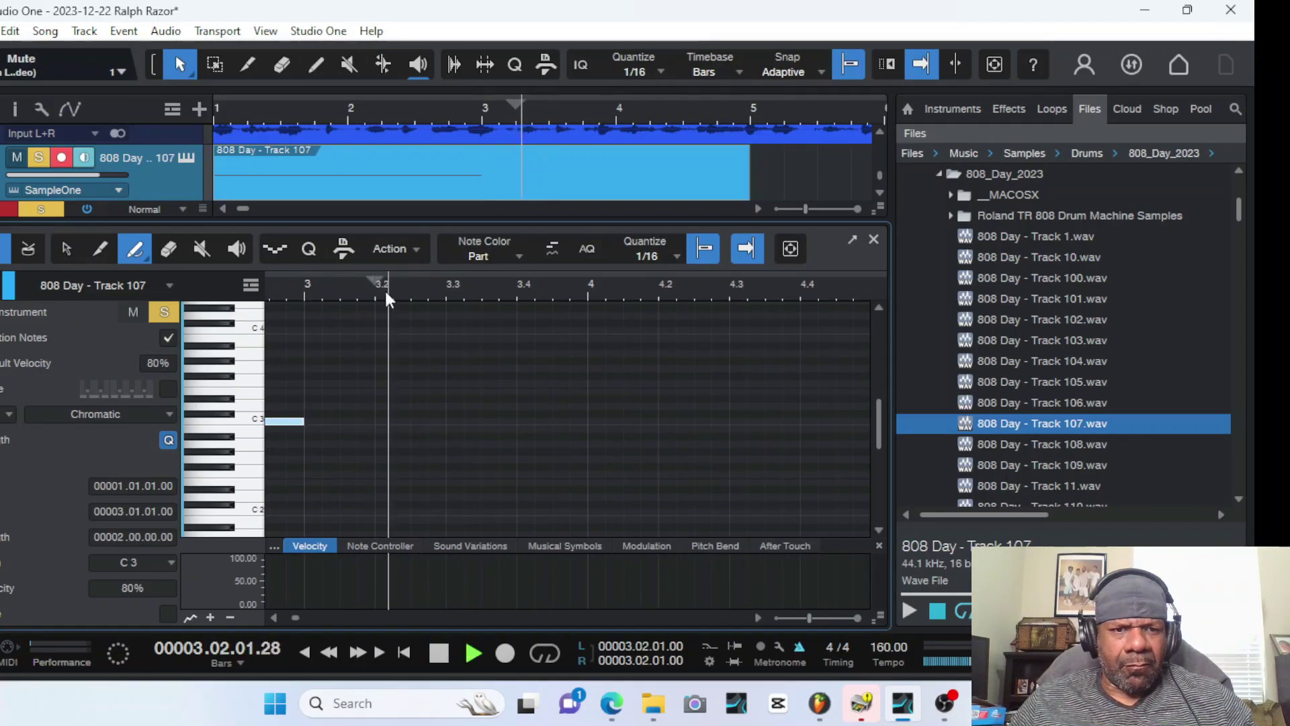
key("space")
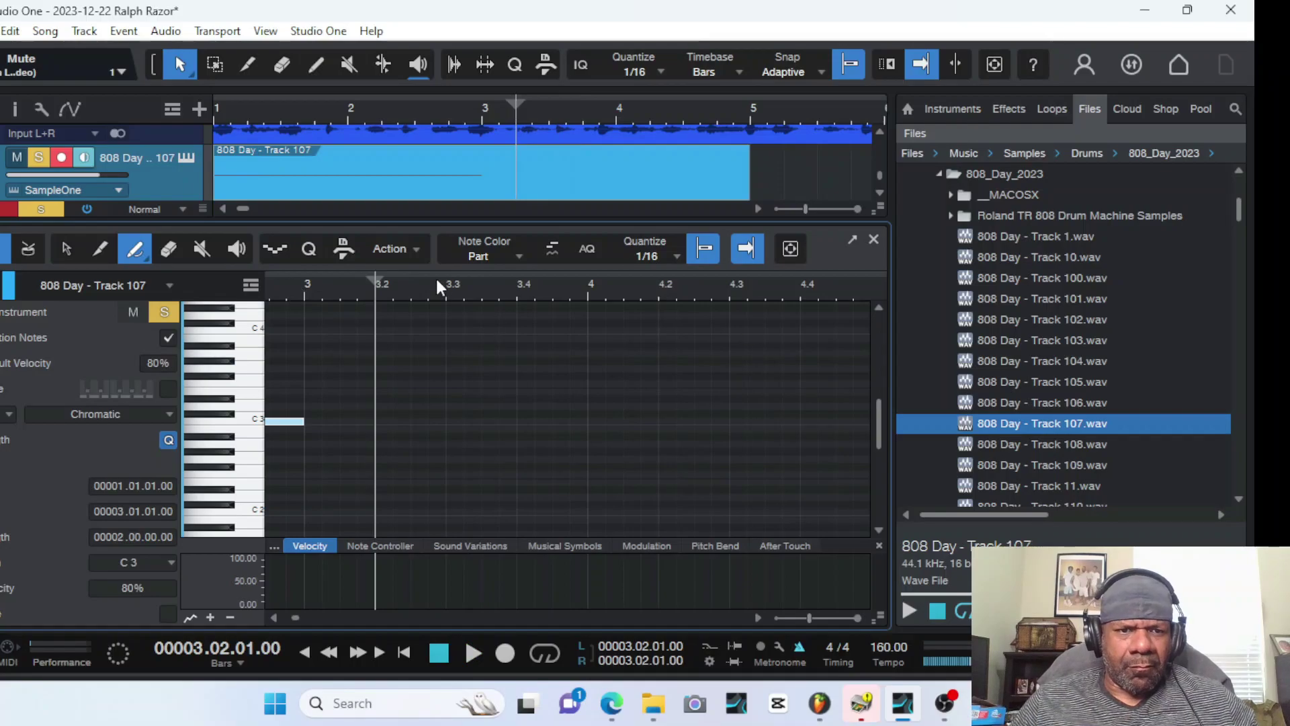
left_click_drag(380, 280, 248, 293)
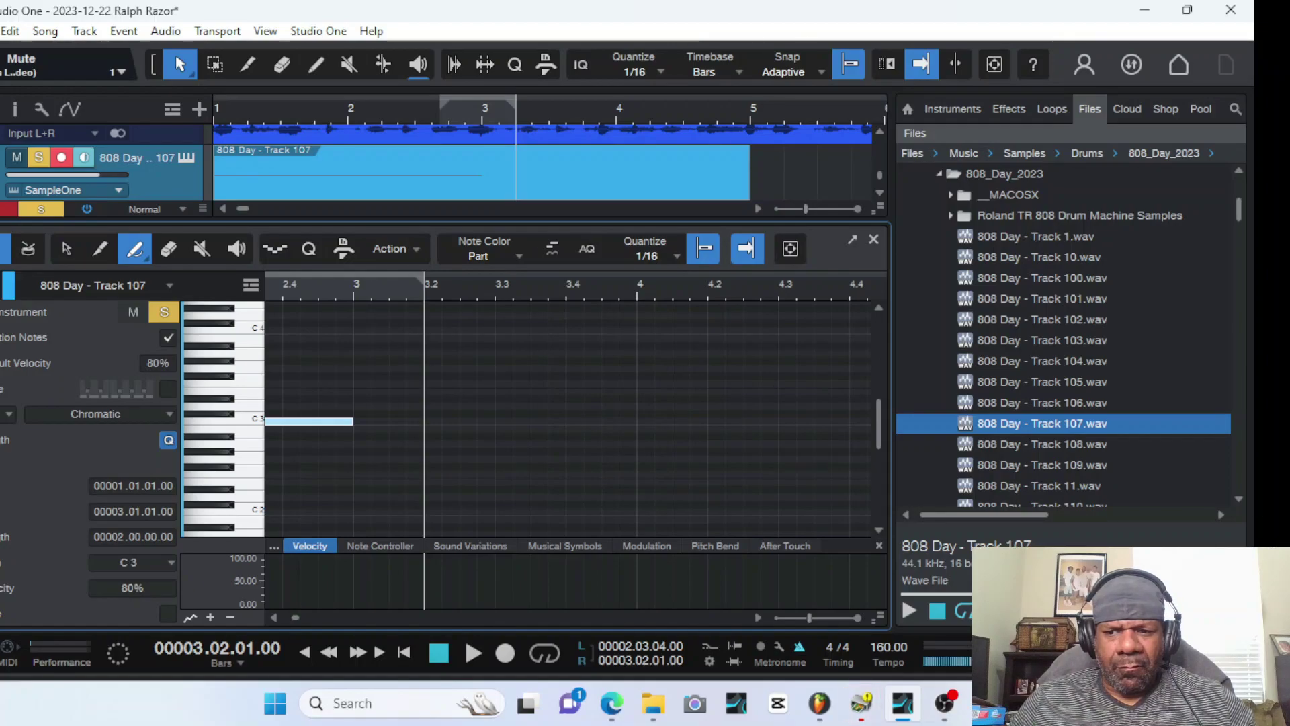
key("F5")
Extend the loop range back to the start of bar 1
left_click(272, 618)
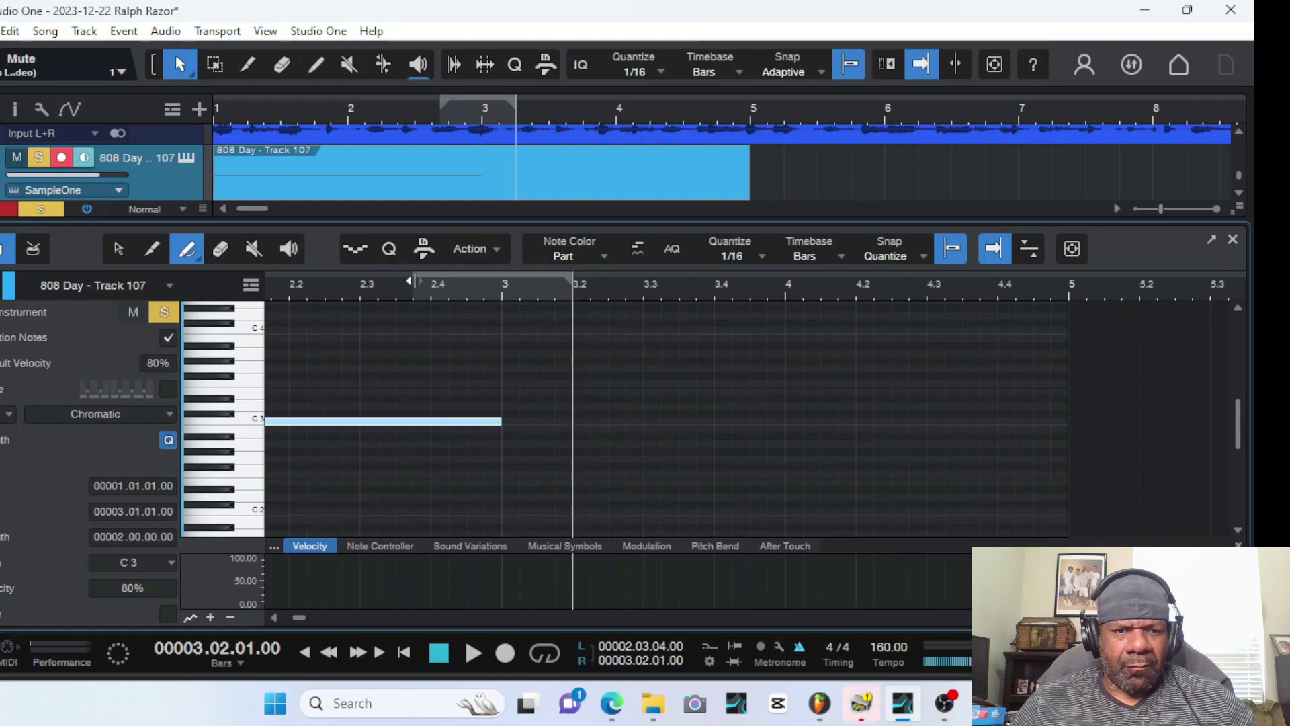
left_click(413, 281)
key("space")
left_click_drag(416, 280, 432, 281)
key("space")
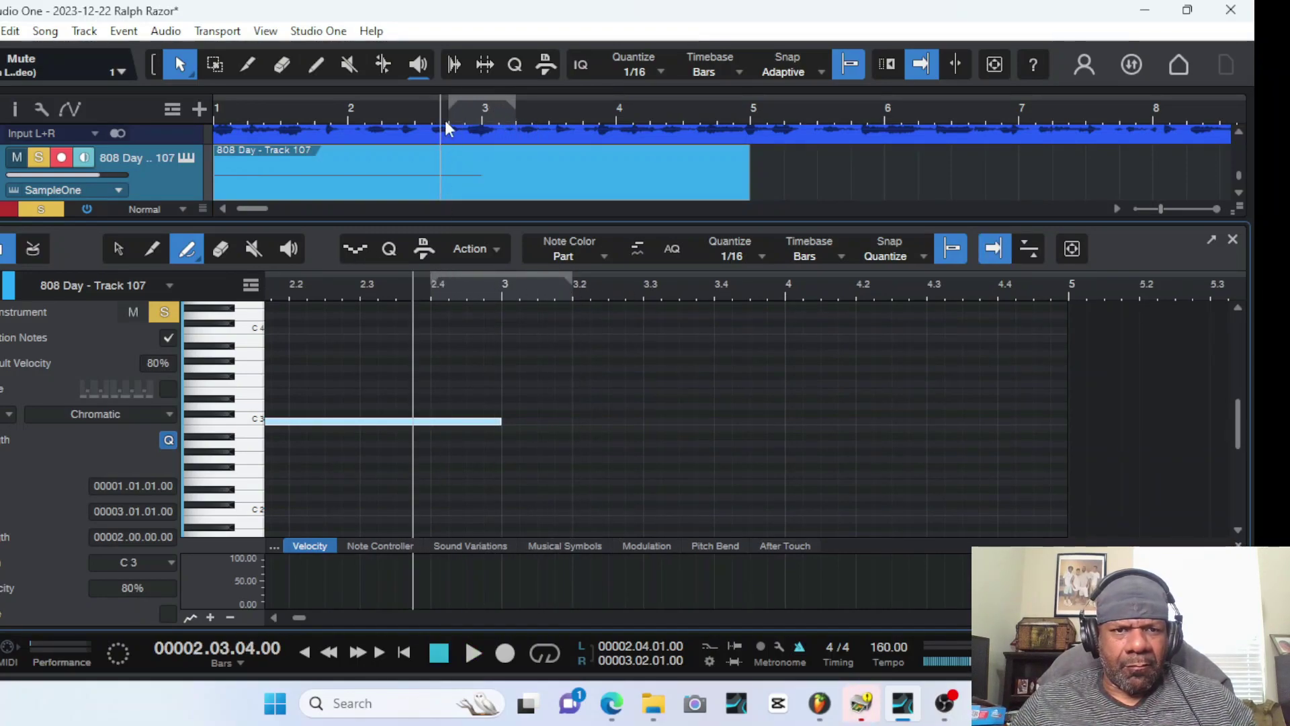
left_click_drag(456, 107, 115, 111)
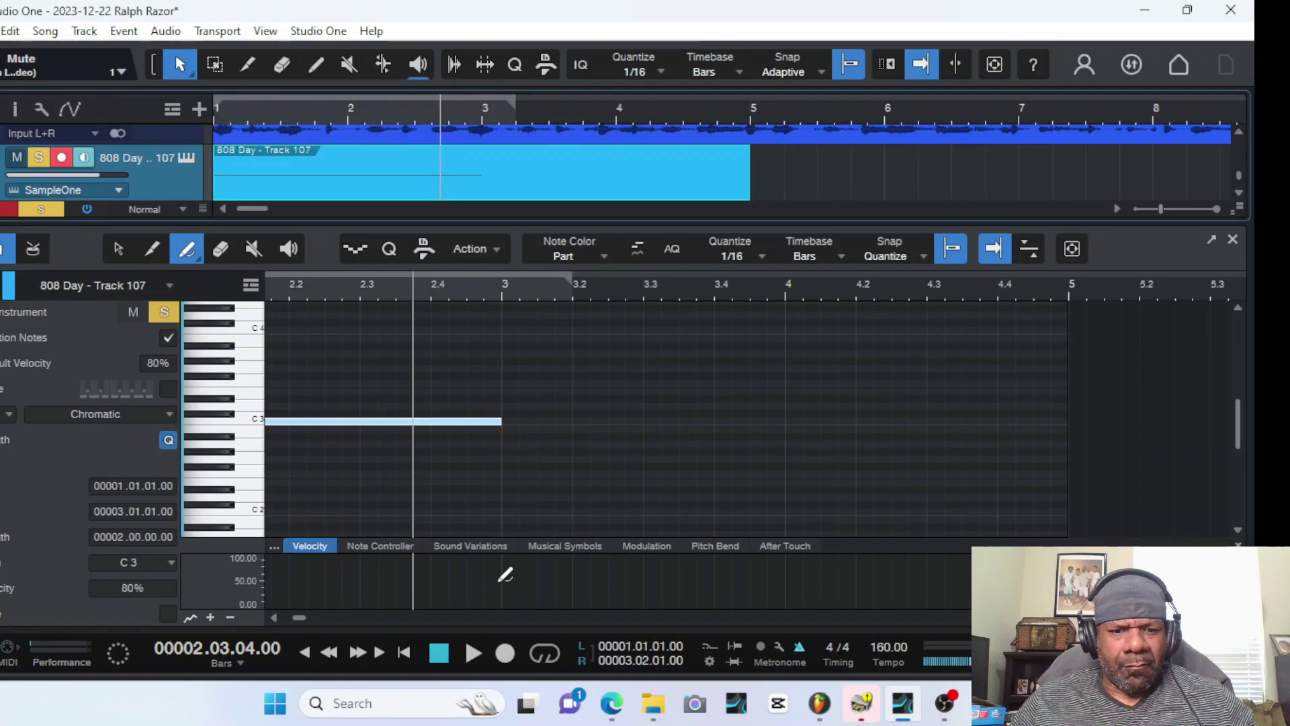
Turn on looping and play the soloed 808 part from the start of the song
left_click(553, 657)
key("space")
key("space")
key("space")
left_click(405, 651)
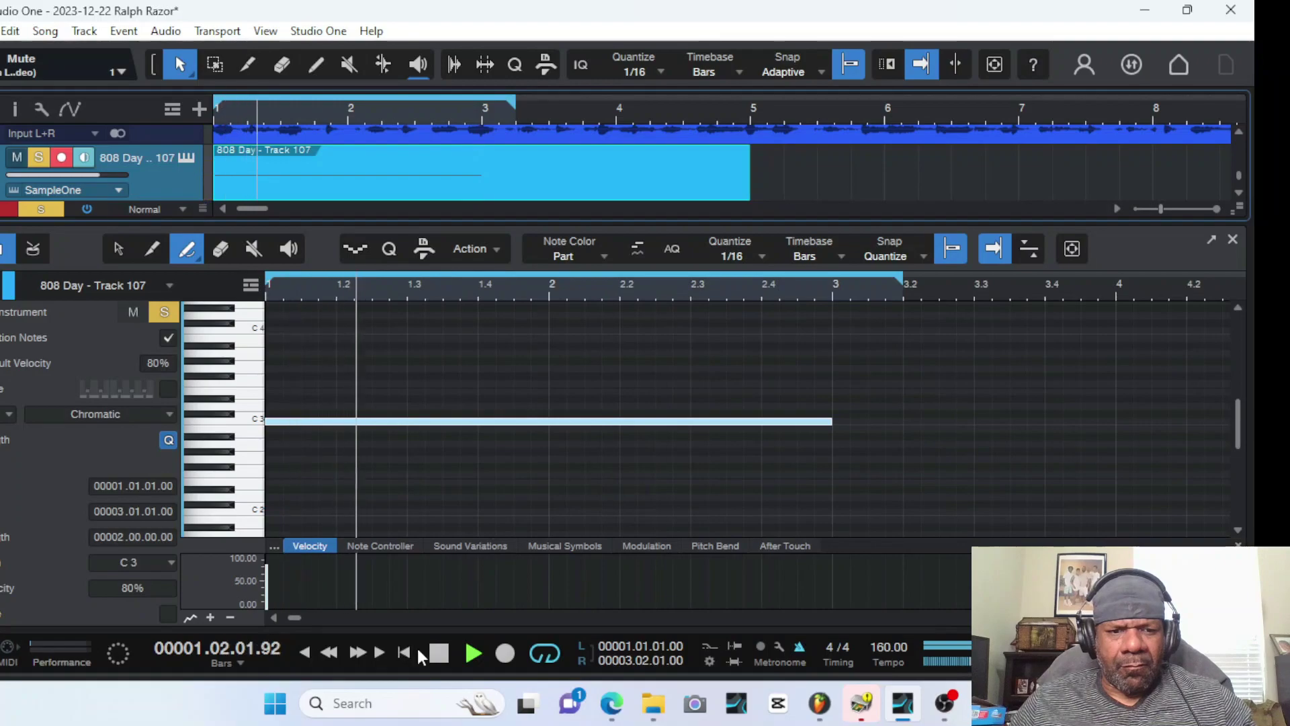
Check the 808 note's pitch in the channel's Tuner during playback, stop playback, and close the Tuner and mixer
key("F3")
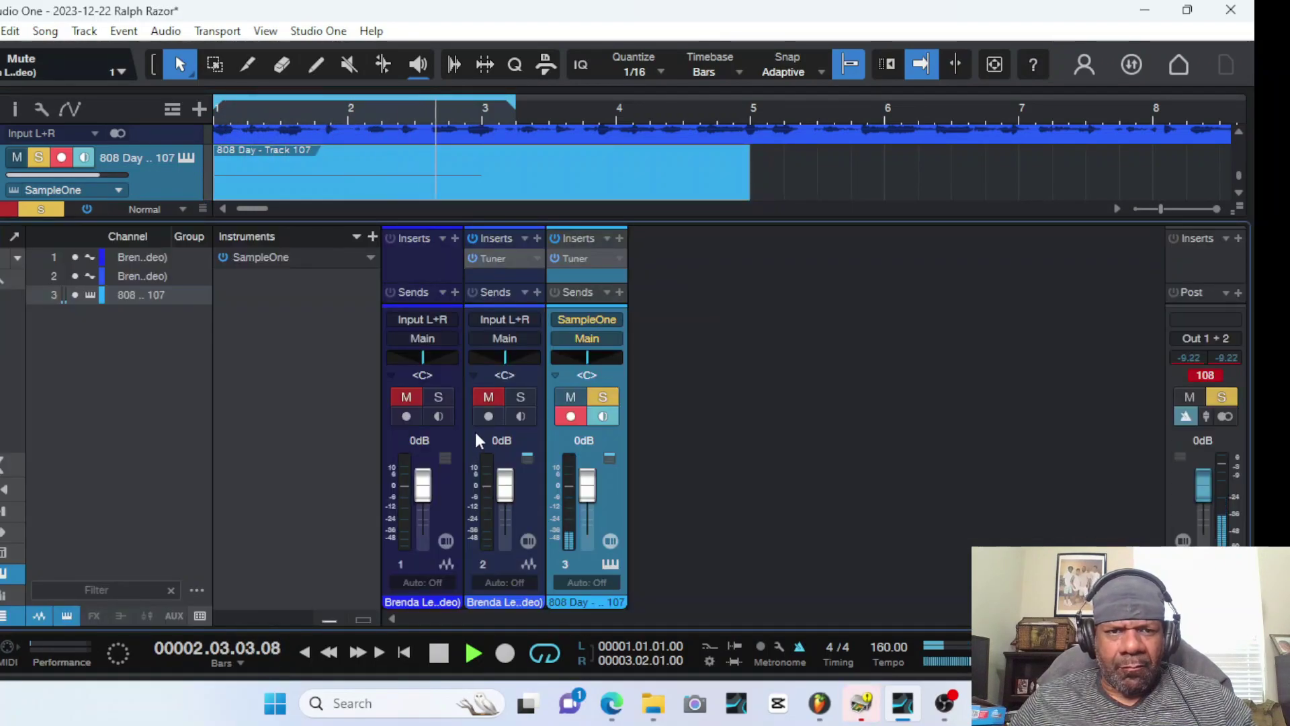
left_click(587, 259)
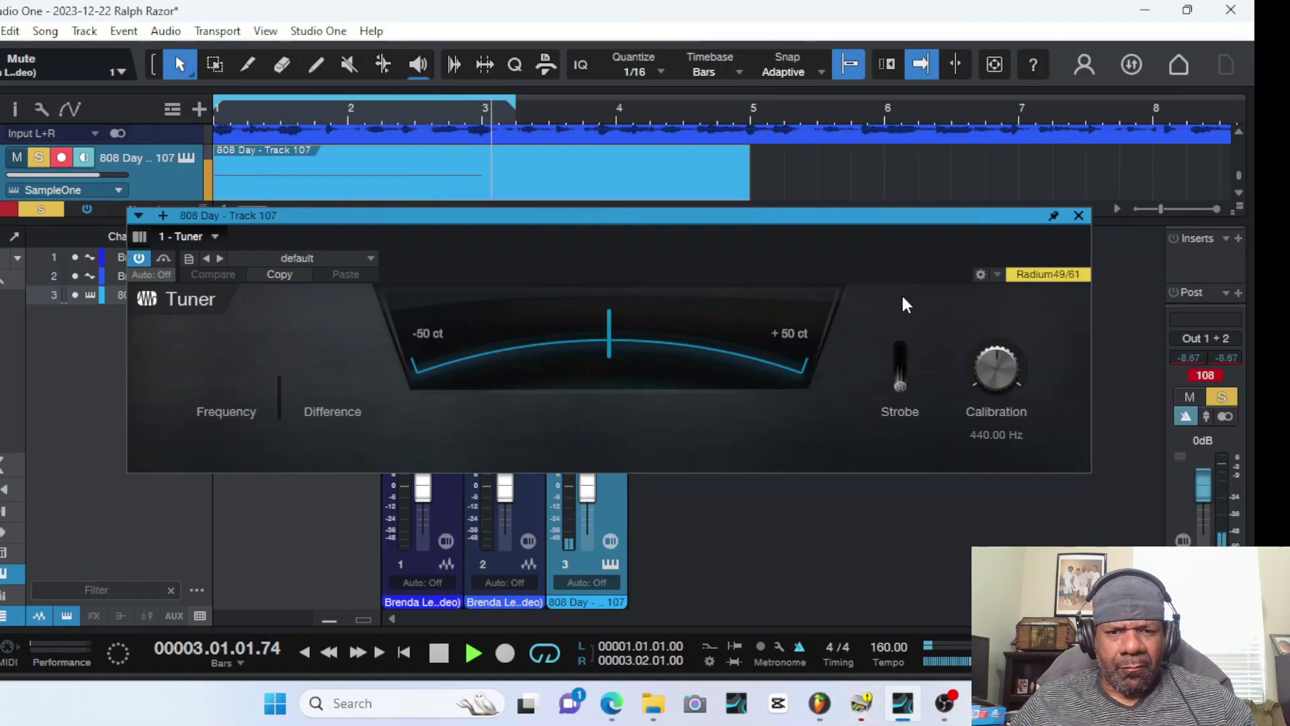
key("space")
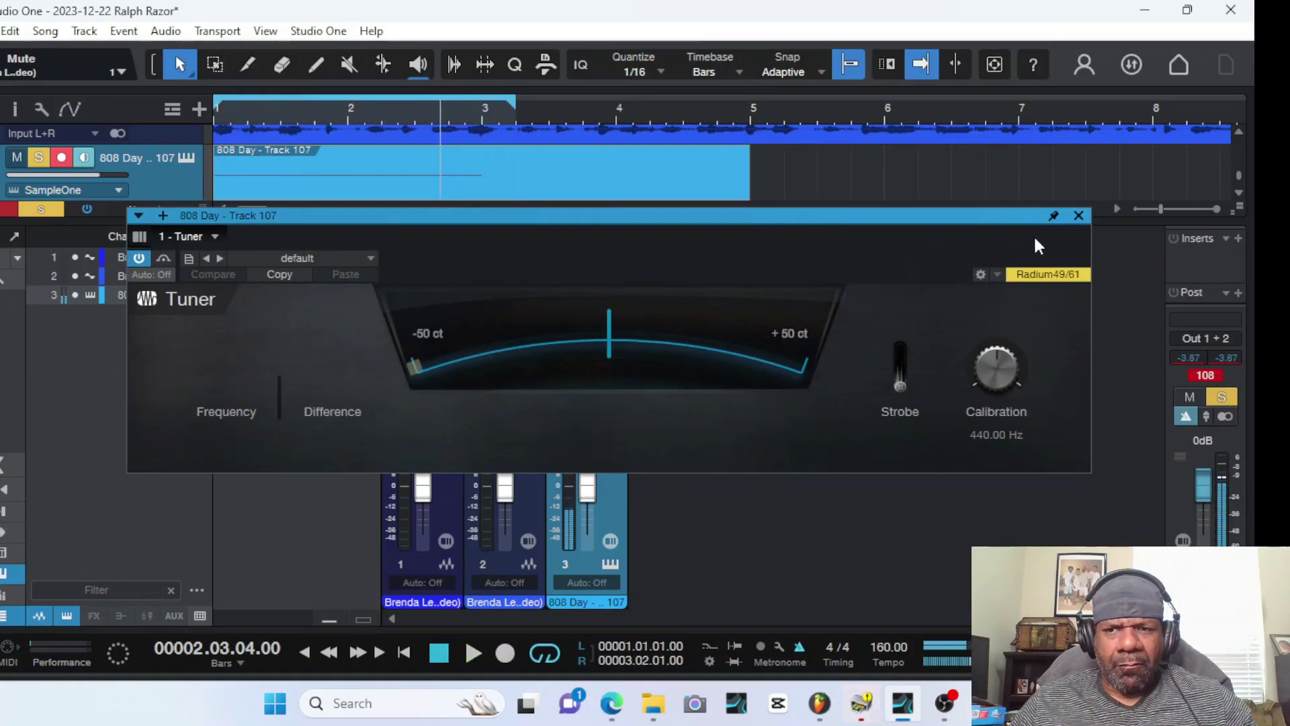
left_click(1077, 215)
key("F3")
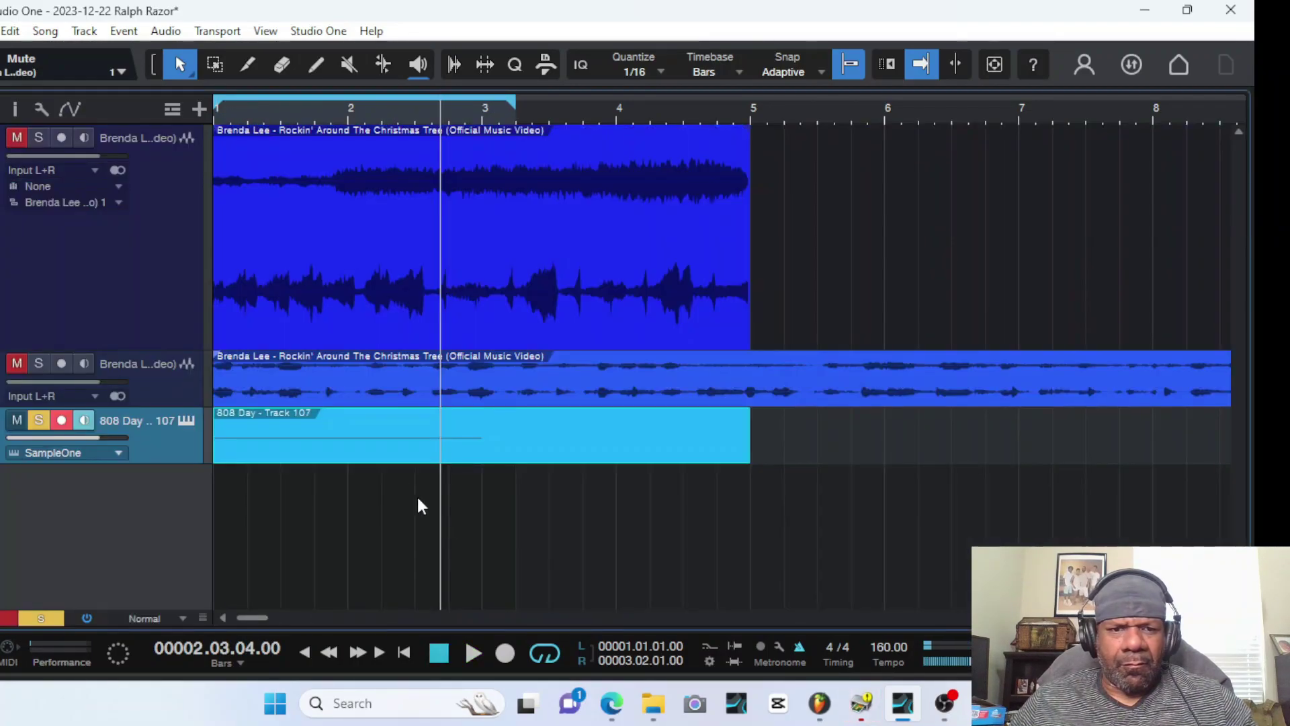
Set the 808 sample's root note to C 1 in SampleOne, close the instrument window, and play the part from the start
right_click(371, 446)
left_click(182, 420)
left_click(184, 420)
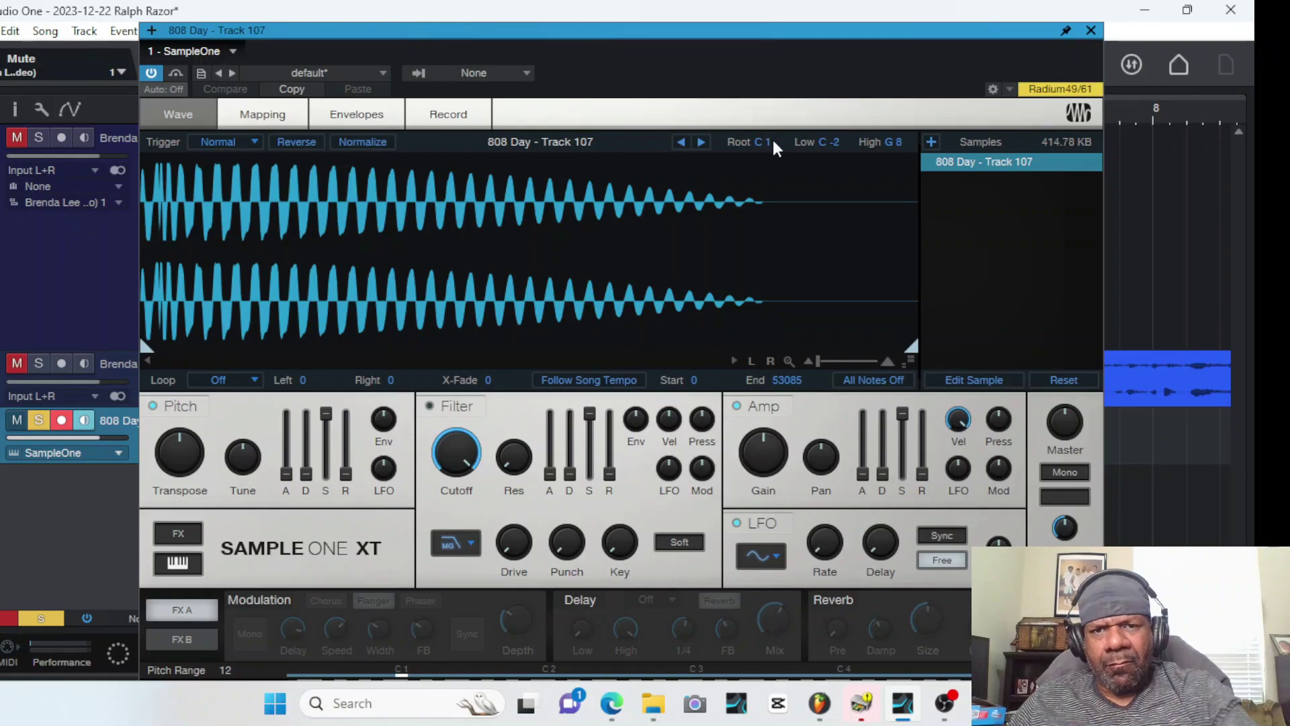
left_click(1091, 31)
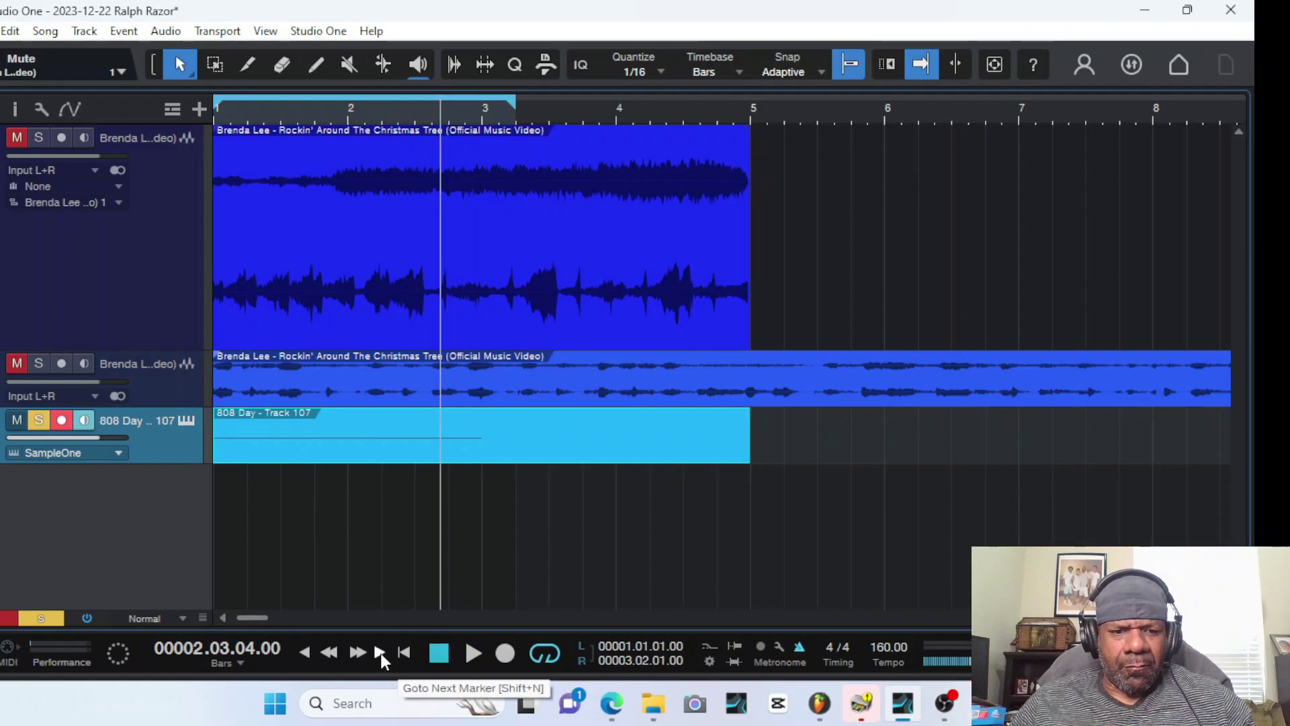
left_click(405, 652)
key("space")
key("space")
Delete the two-bar C 3 note from the 808 part in the note editor, keeping the Chromatic scale
double_click(448, 431)
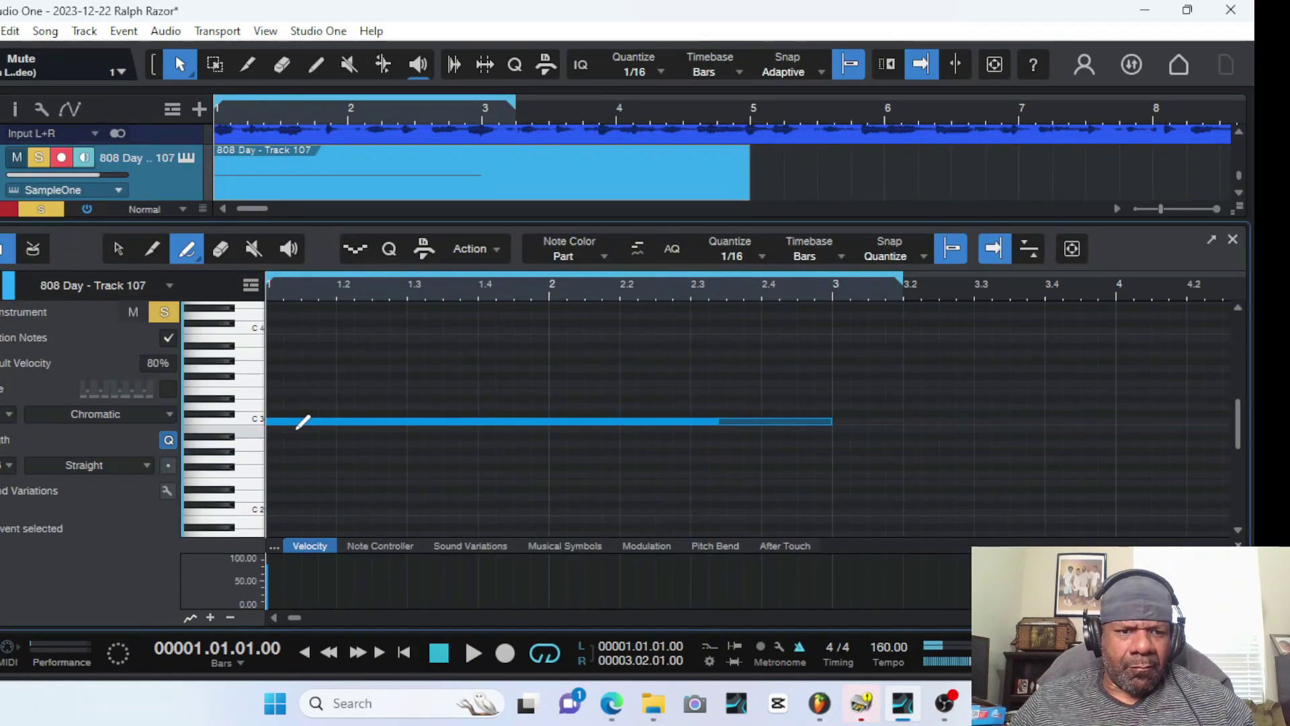
left_click(118, 248)
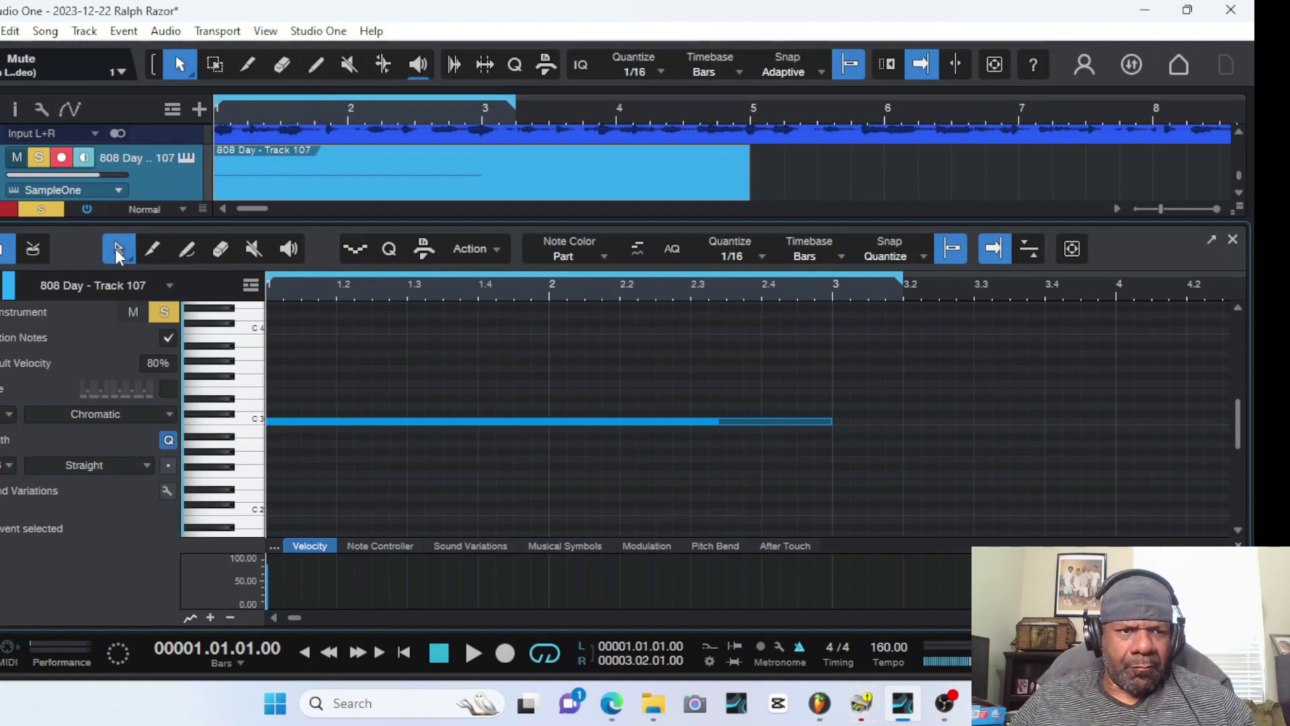
left_click(297, 422)
key("Delete")
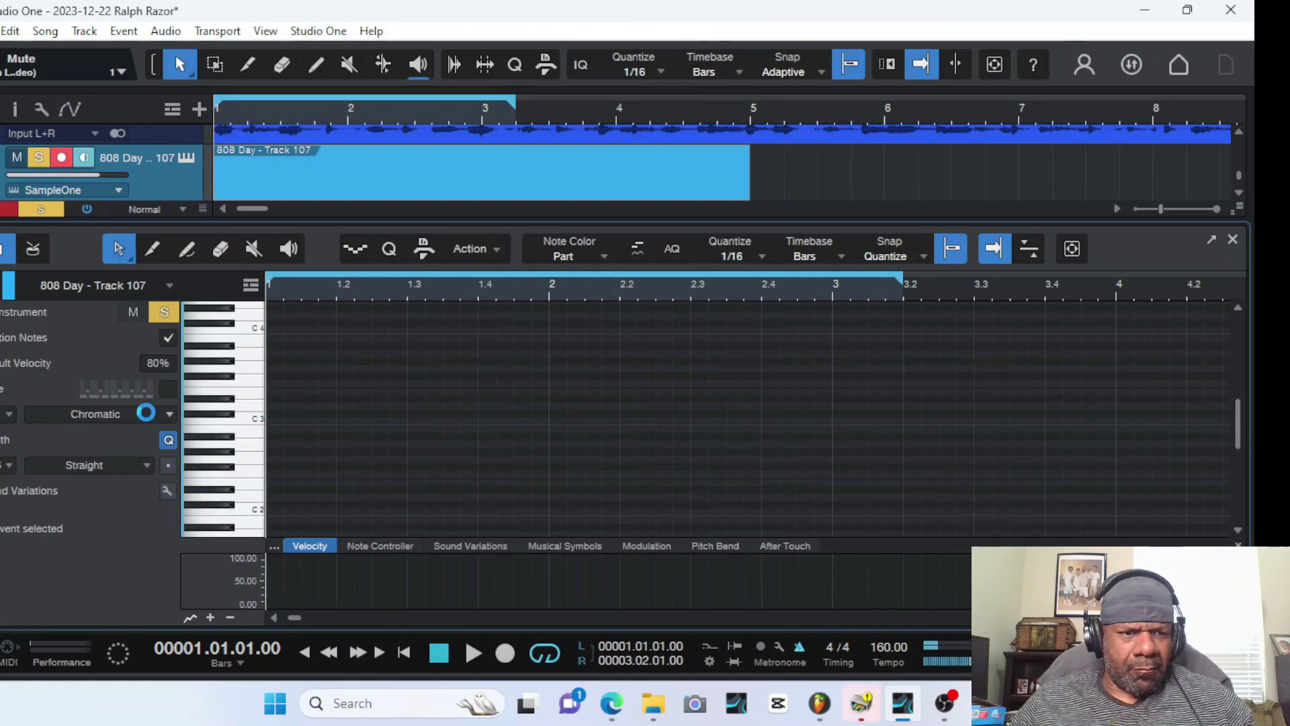
left_click(146, 413)
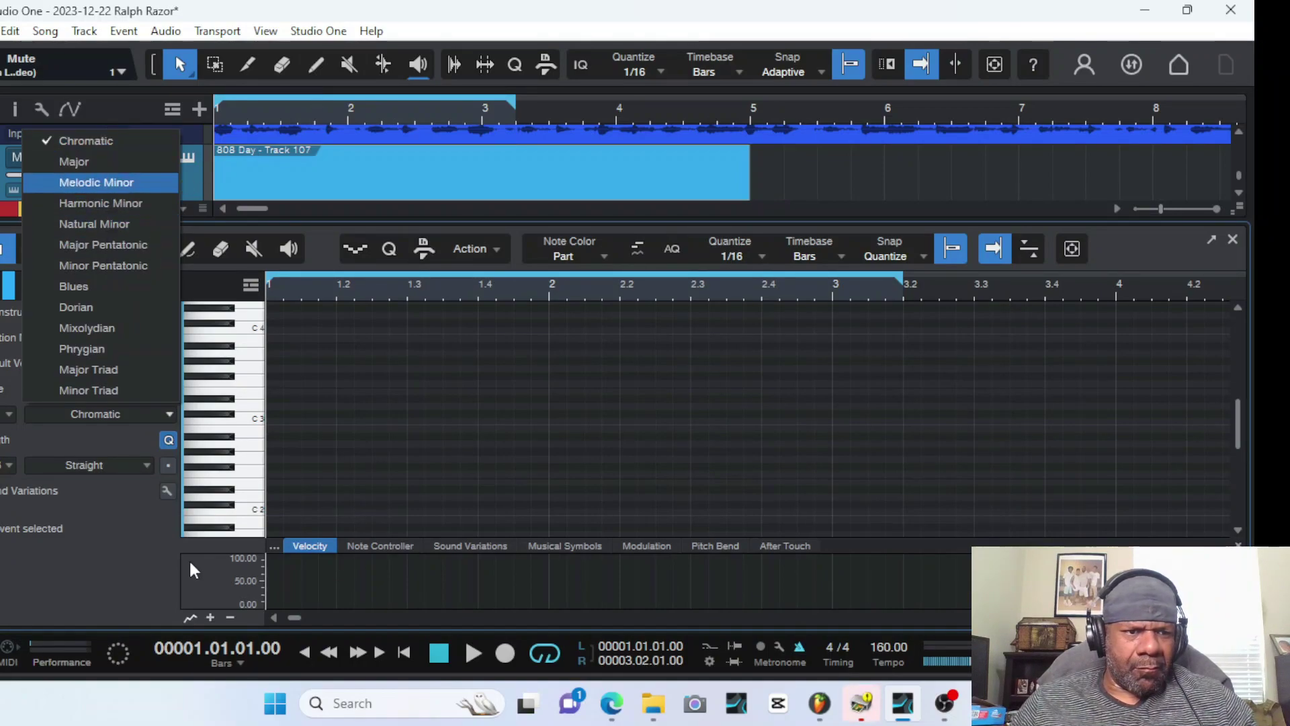
left_click(113, 519)
Draw a one-beat C 1 note at the start of bar 1 in the 808 part and test playback
scroll(333, 449, "down", 5)
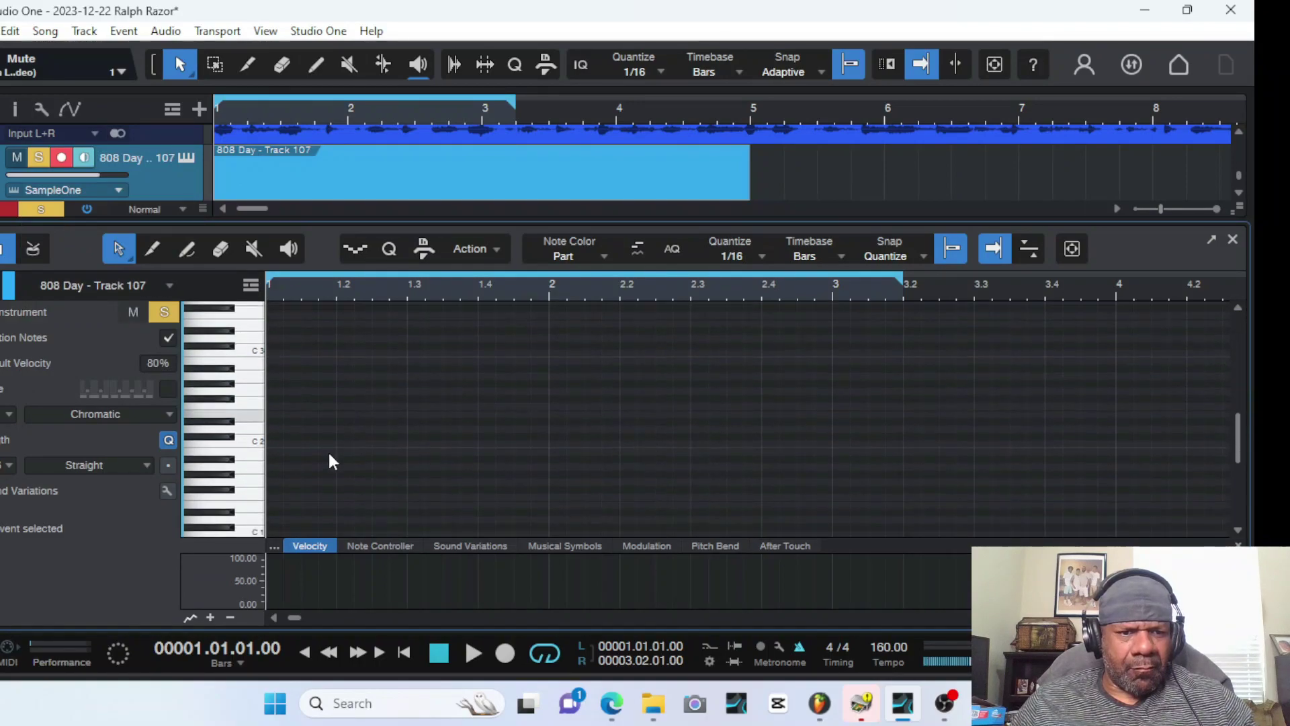
scroll(354, 357, "up", 6)
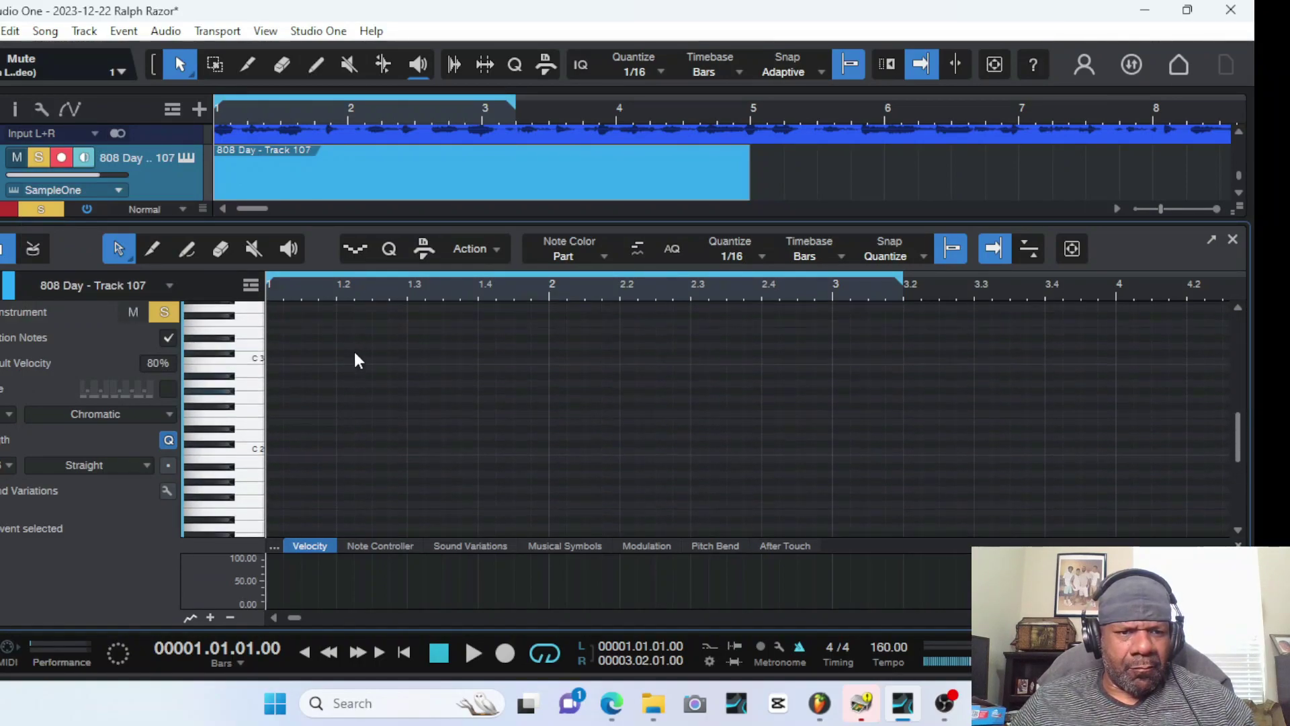
scroll(310, 366, "up", 3)
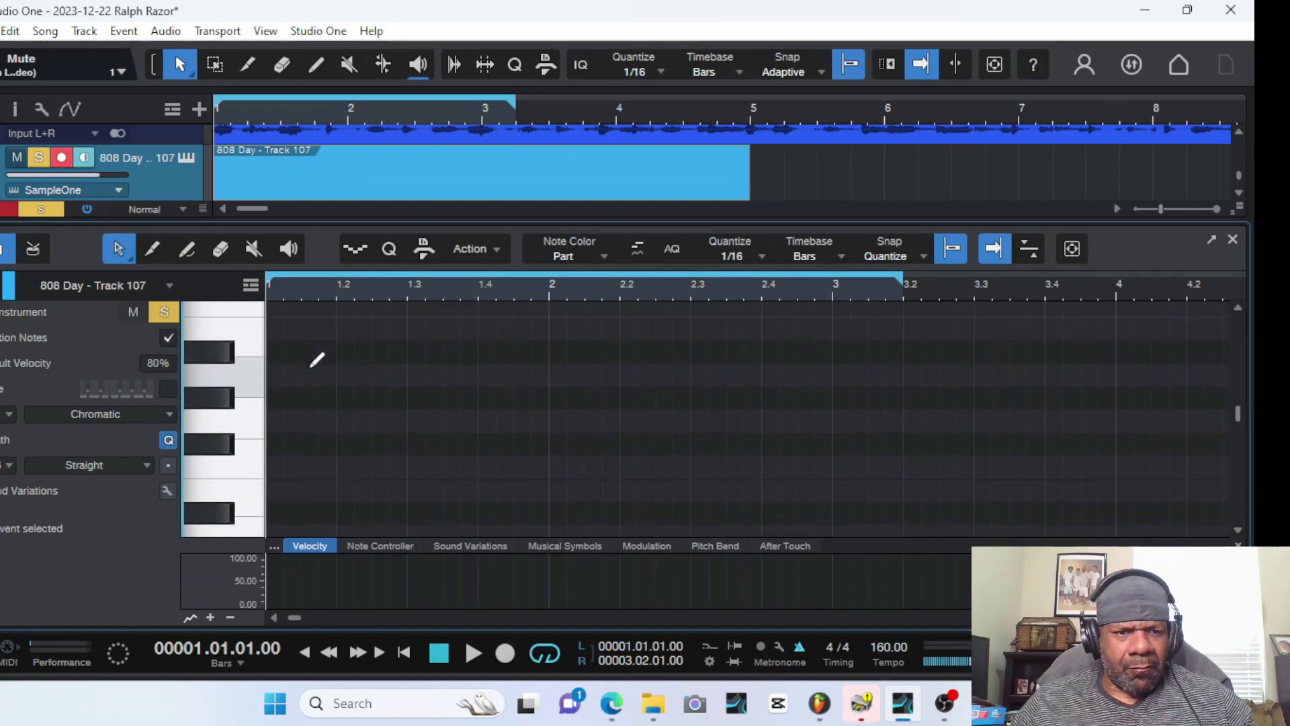
scroll(367, 372, "down", 5)
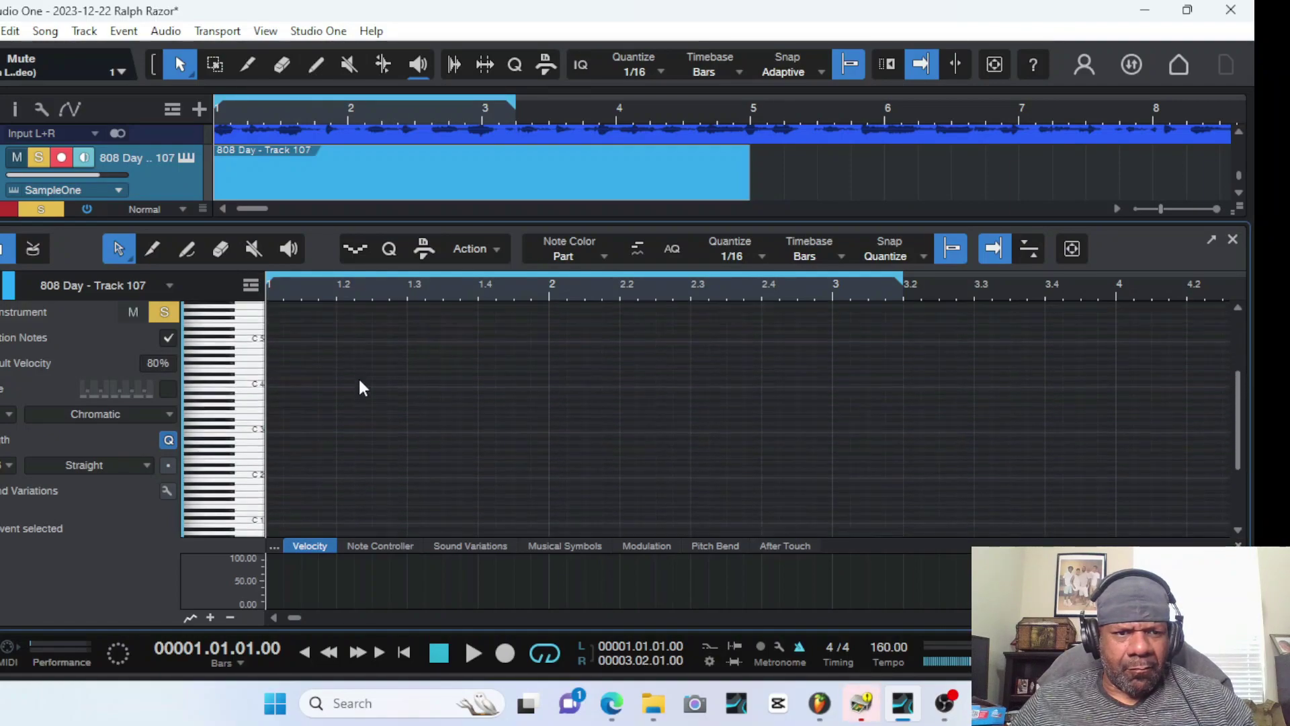
scroll(359, 384, "down", 2)
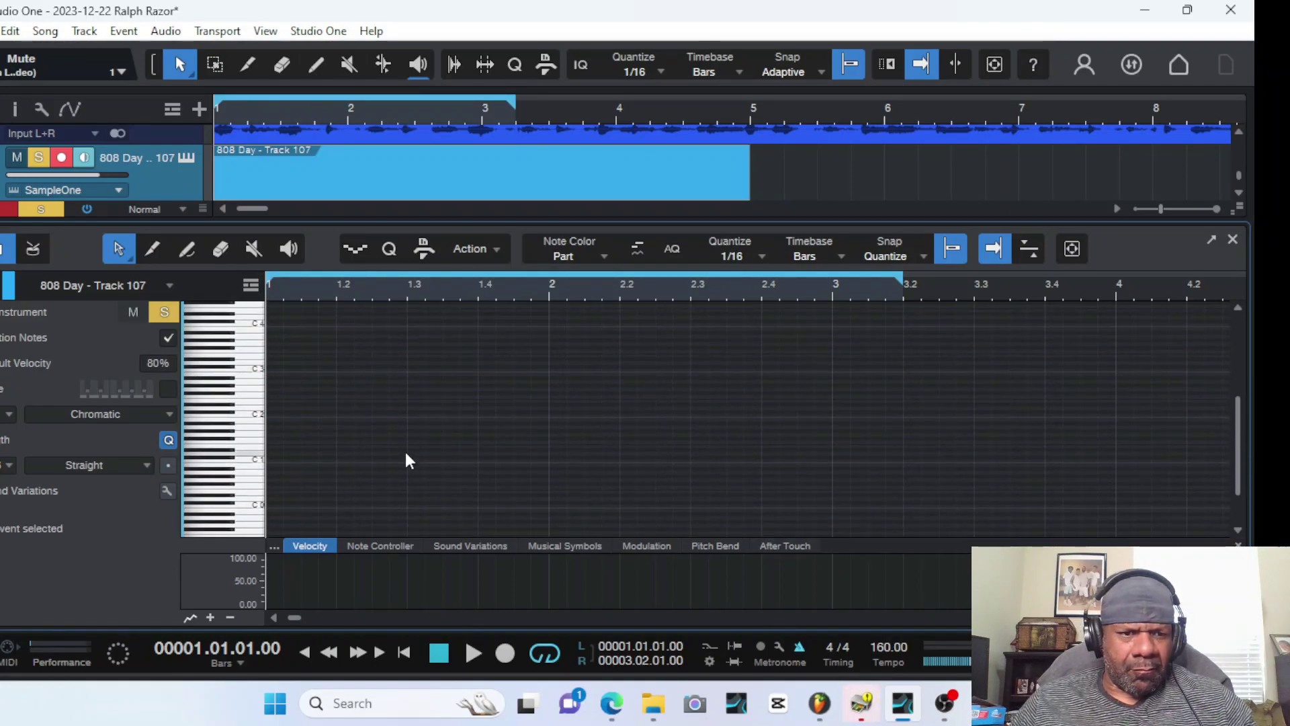
scroll(296, 433, "up", 2)
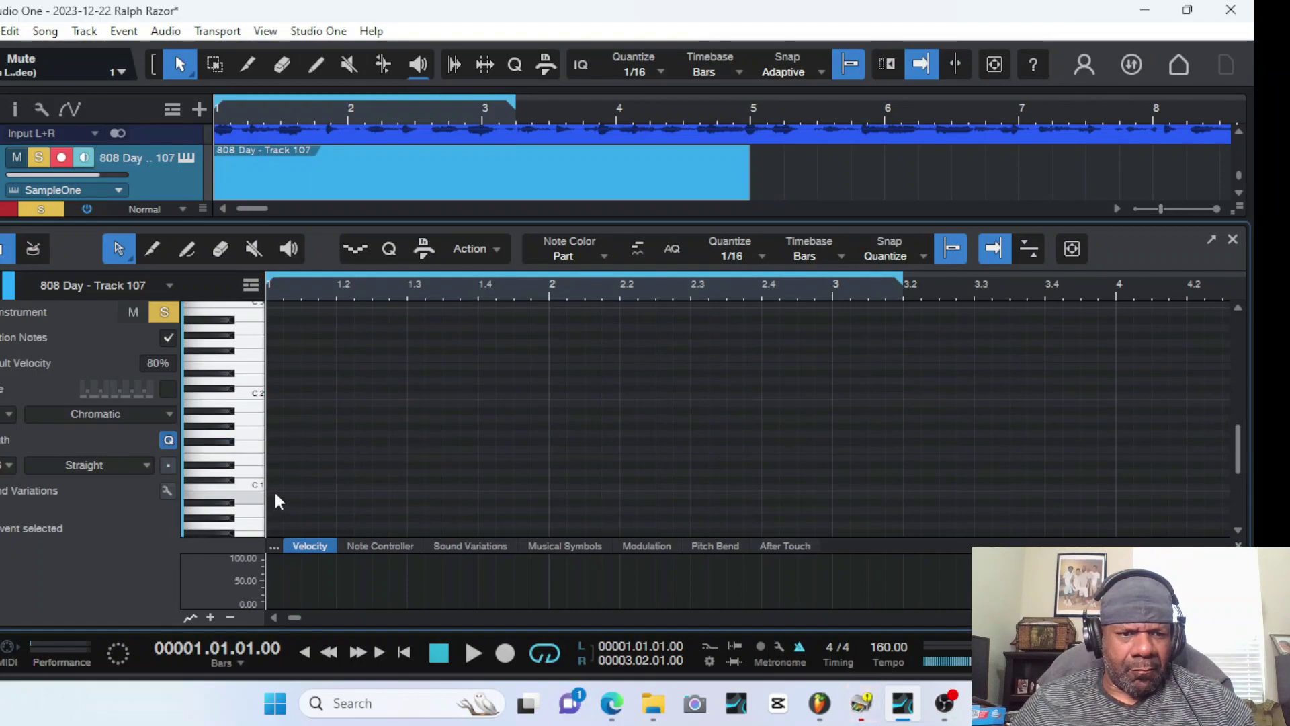
left_click(187, 249)
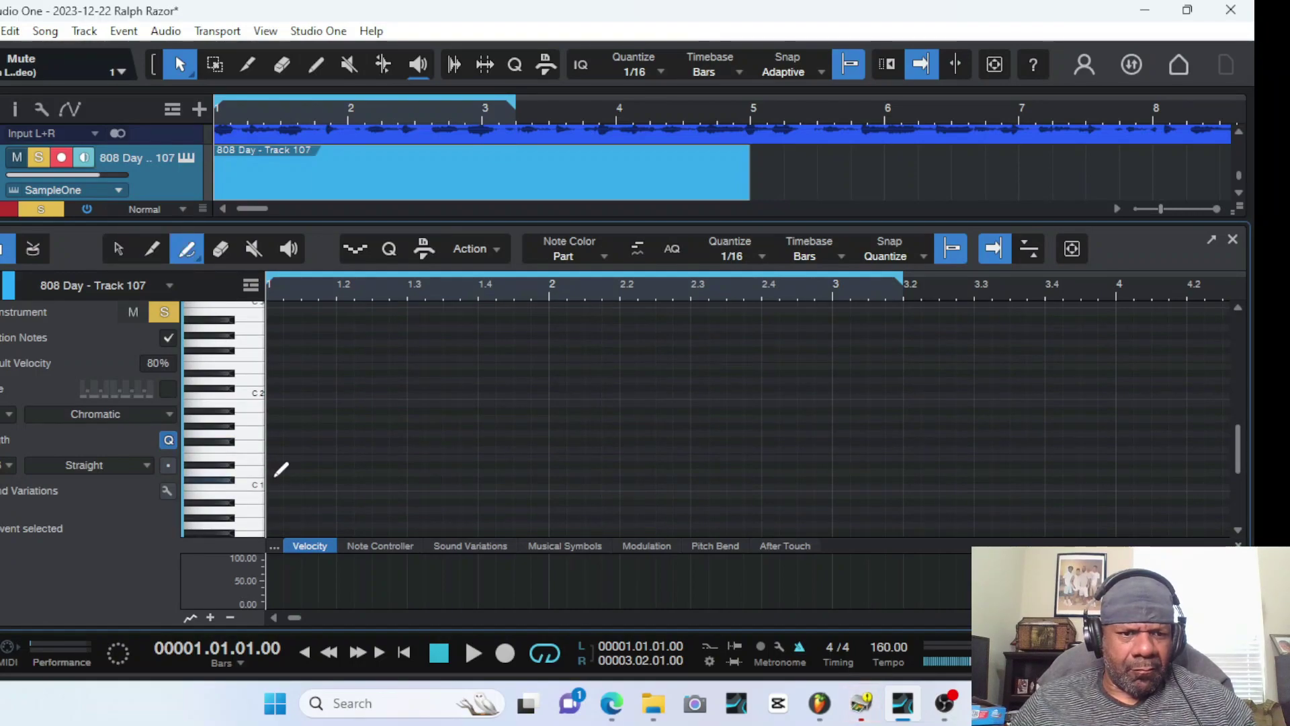
left_click(275, 487)
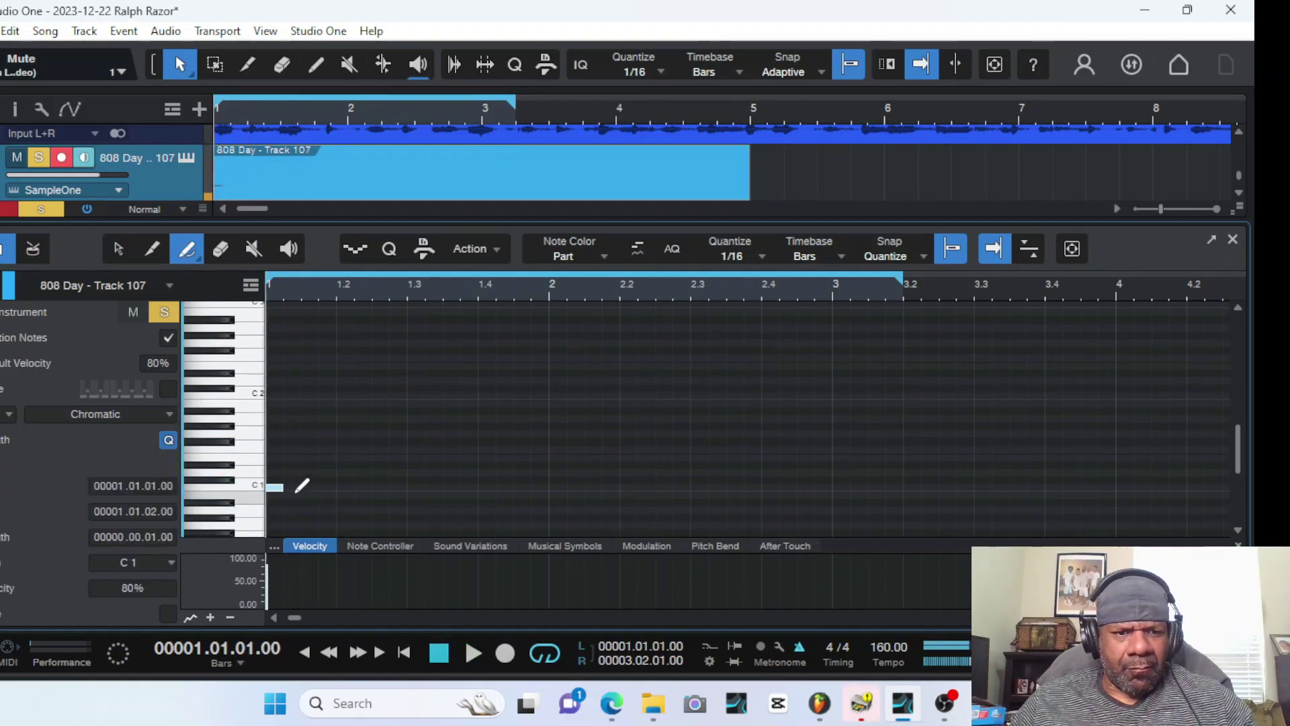
left_click_drag(271, 487, 338, 492)
key("space")
key("space")
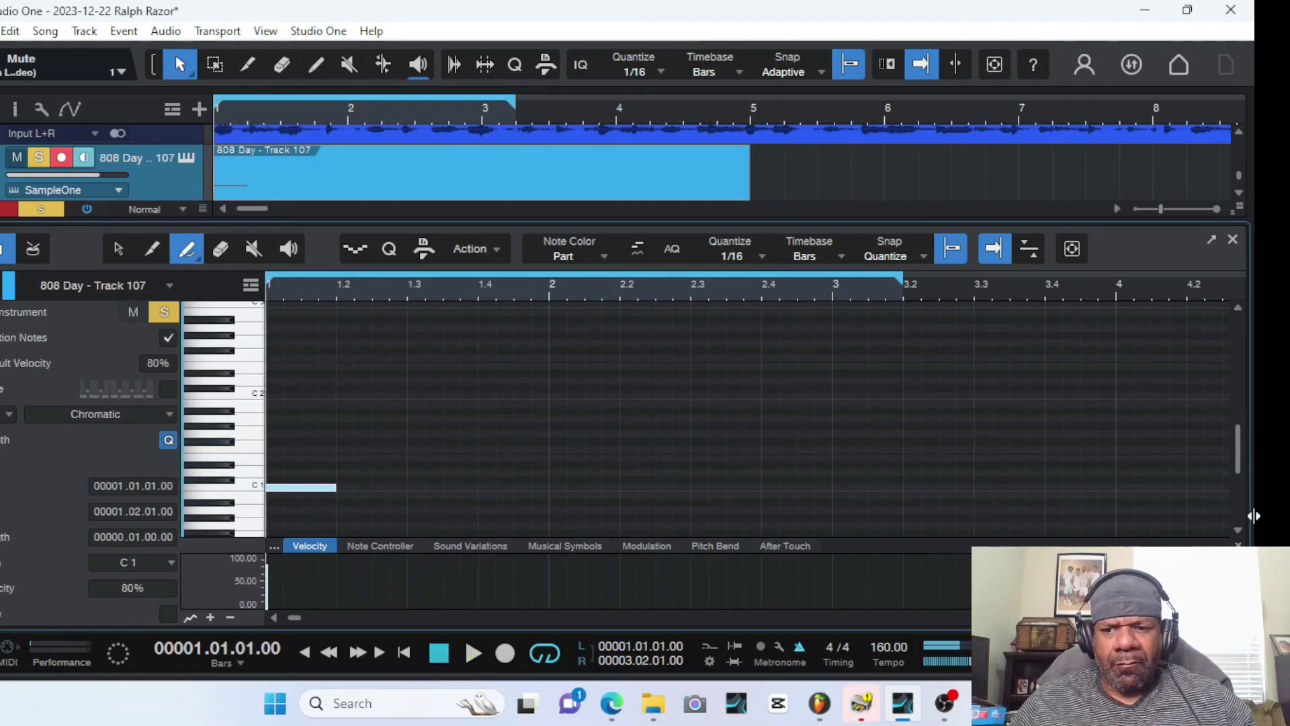
Unmute and solo the first Rockin' Around The Christmas Tree channel in the mixer, and play it with the 808 from the start
key("F3")
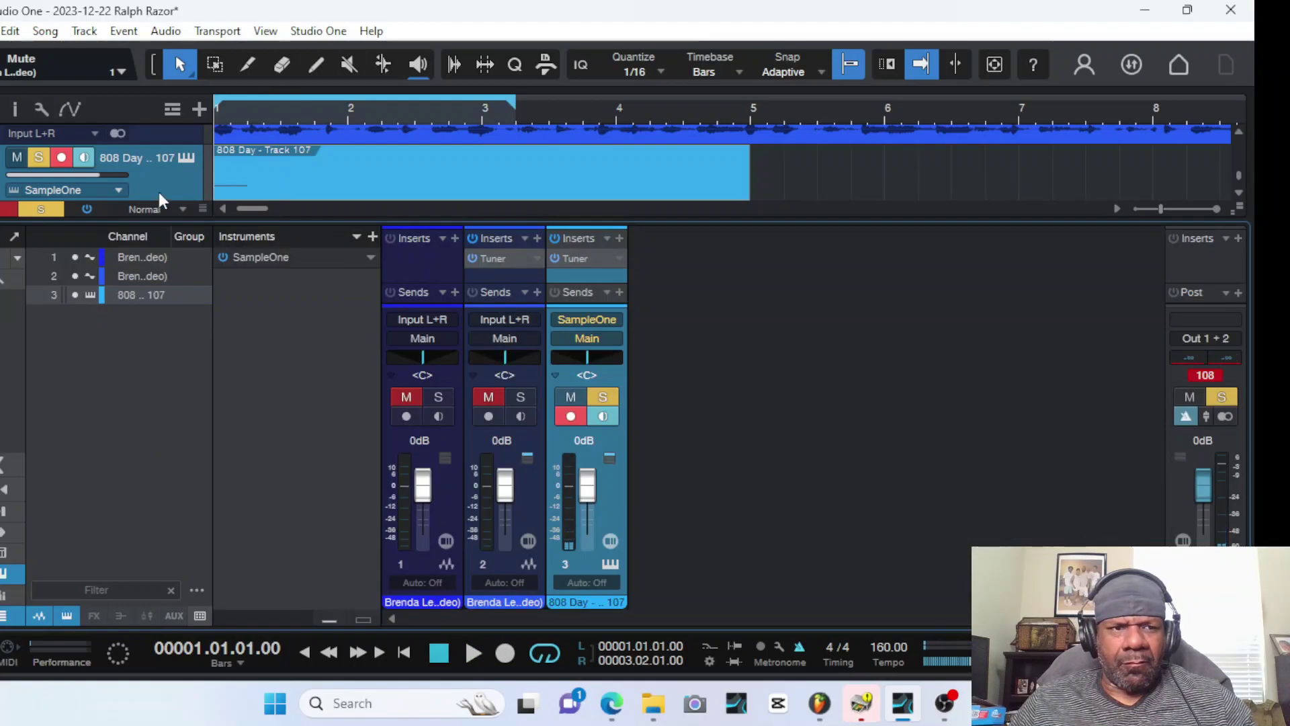
left_click(408, 397)
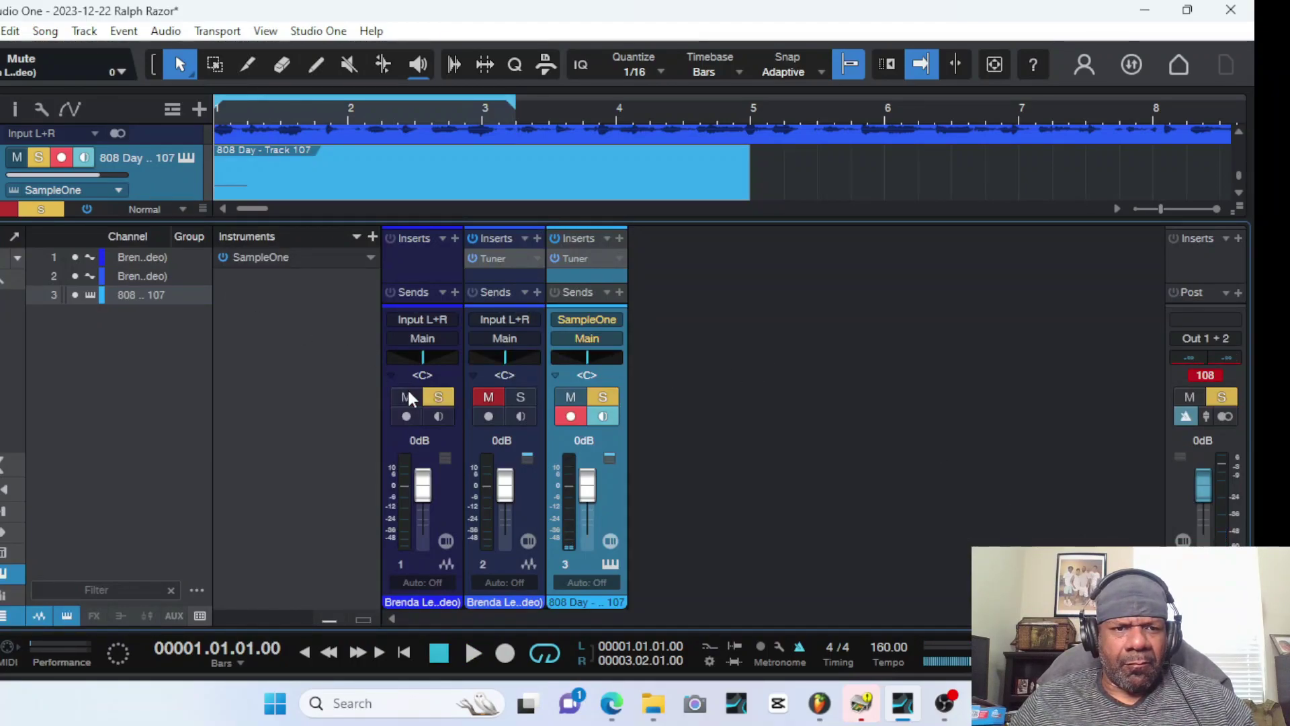
key("space")
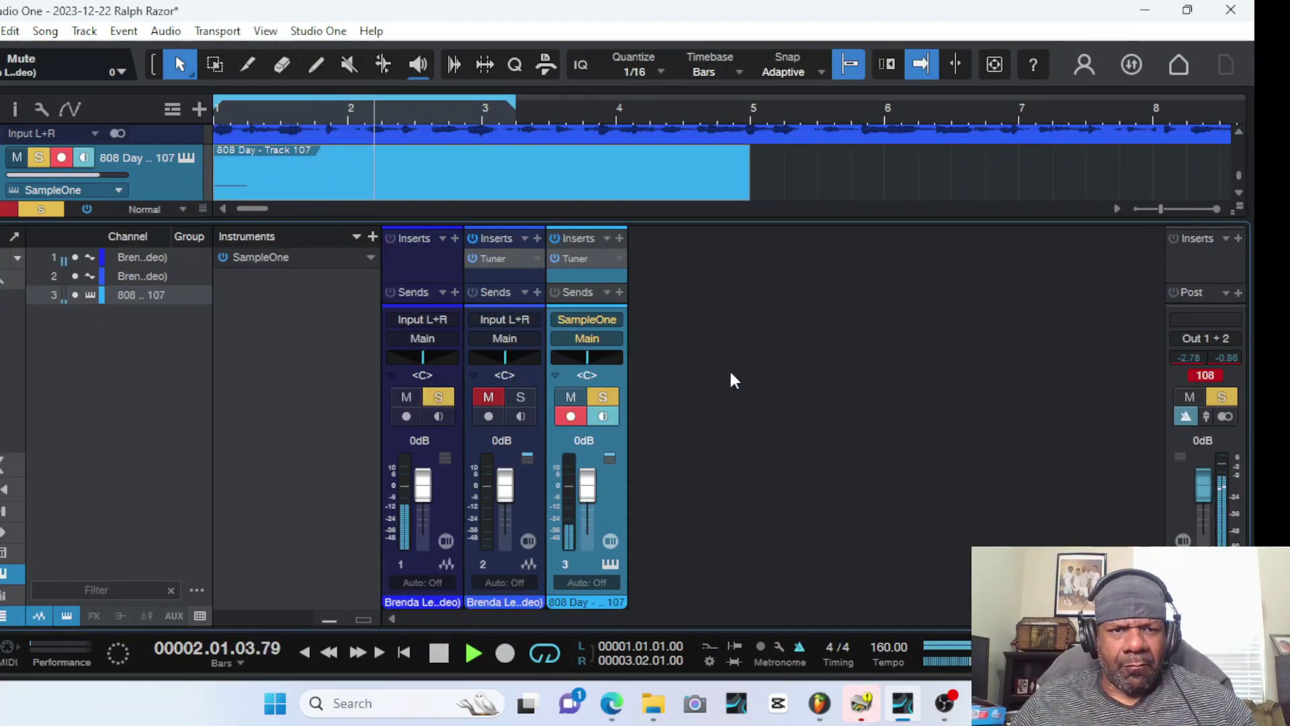
key("space")
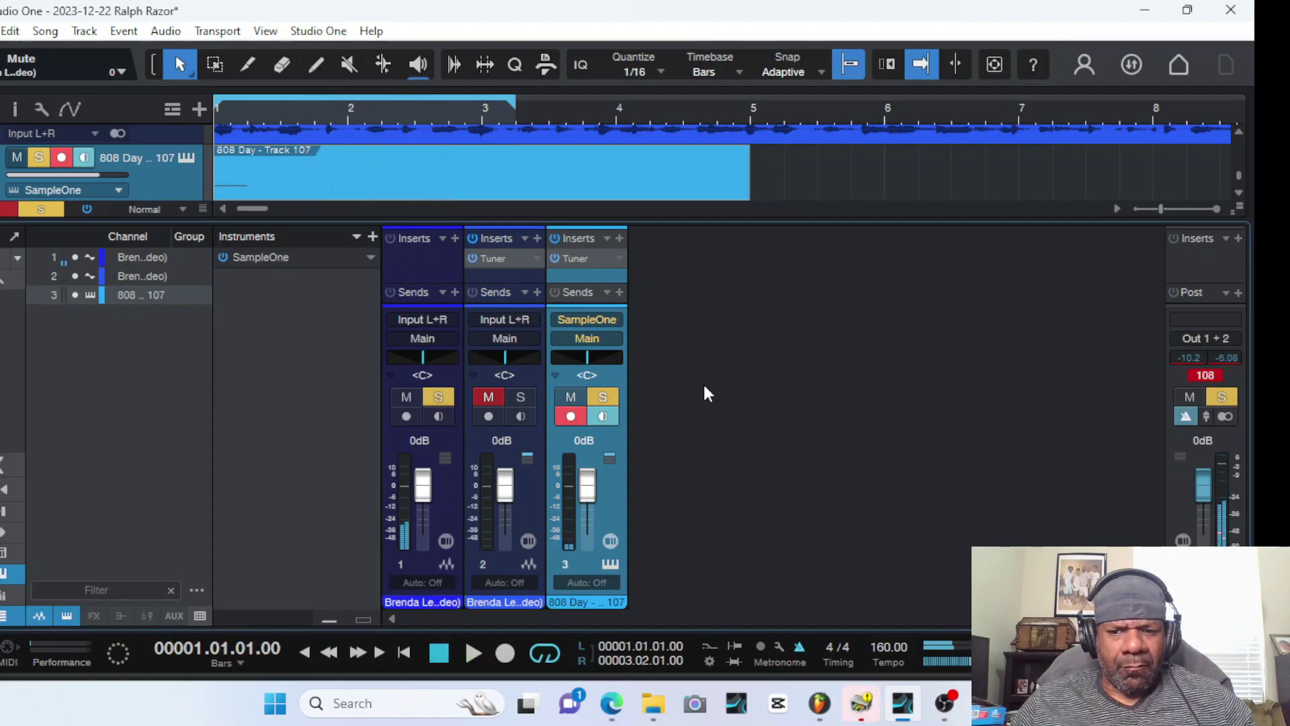
Enlarge the arrangement above the editor during playback and turn looping off
key("F2")
key("space")
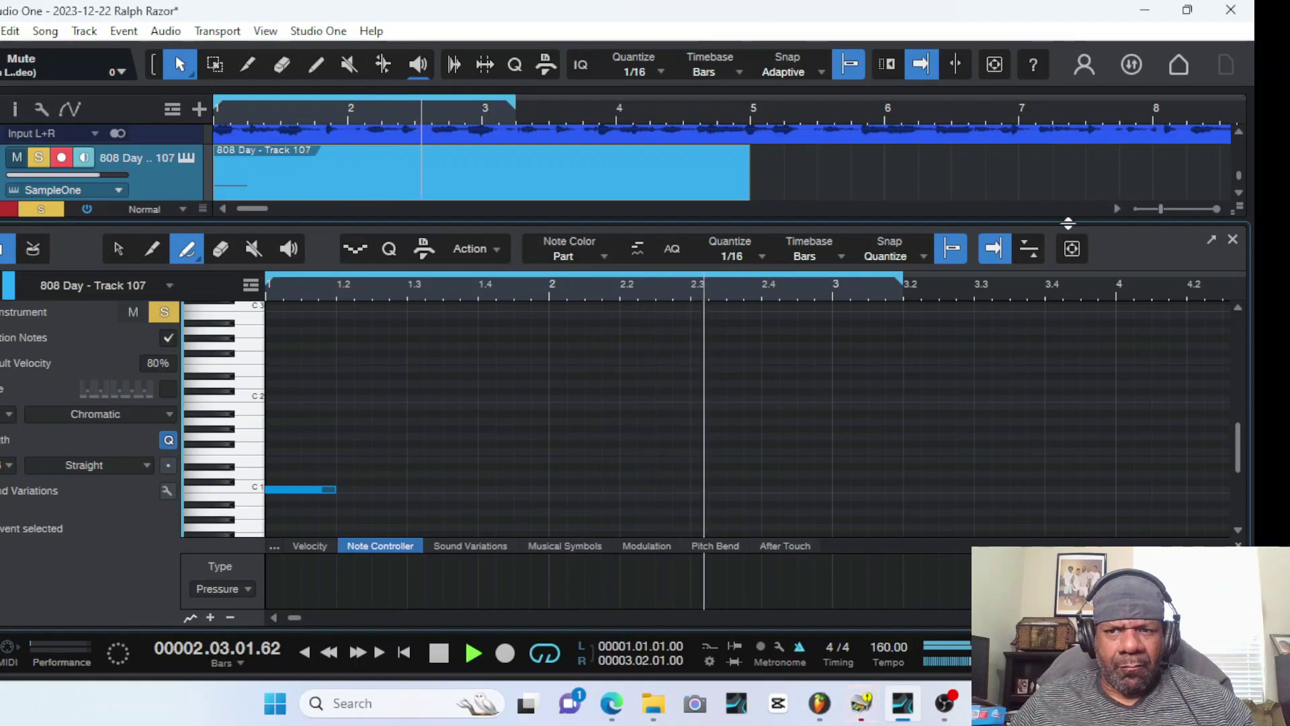
left_click_drag(1070, 221, 1068, 479)
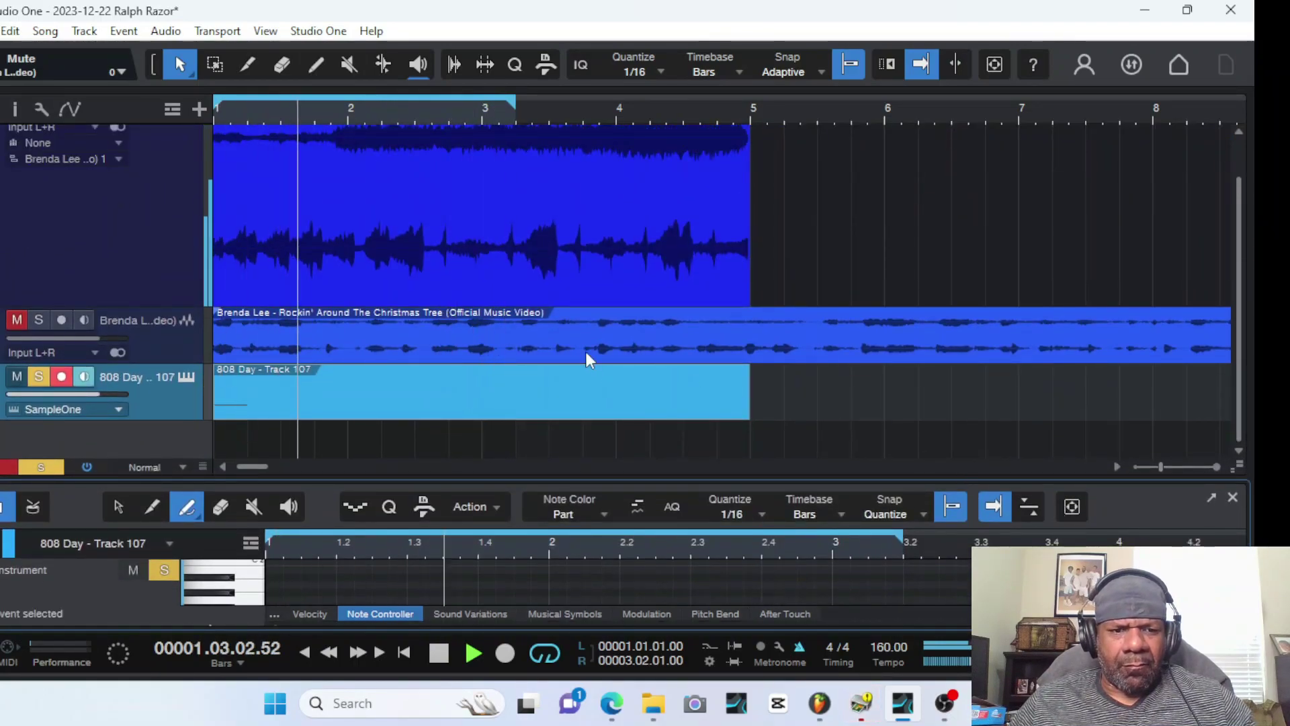
left_click(546, 649)
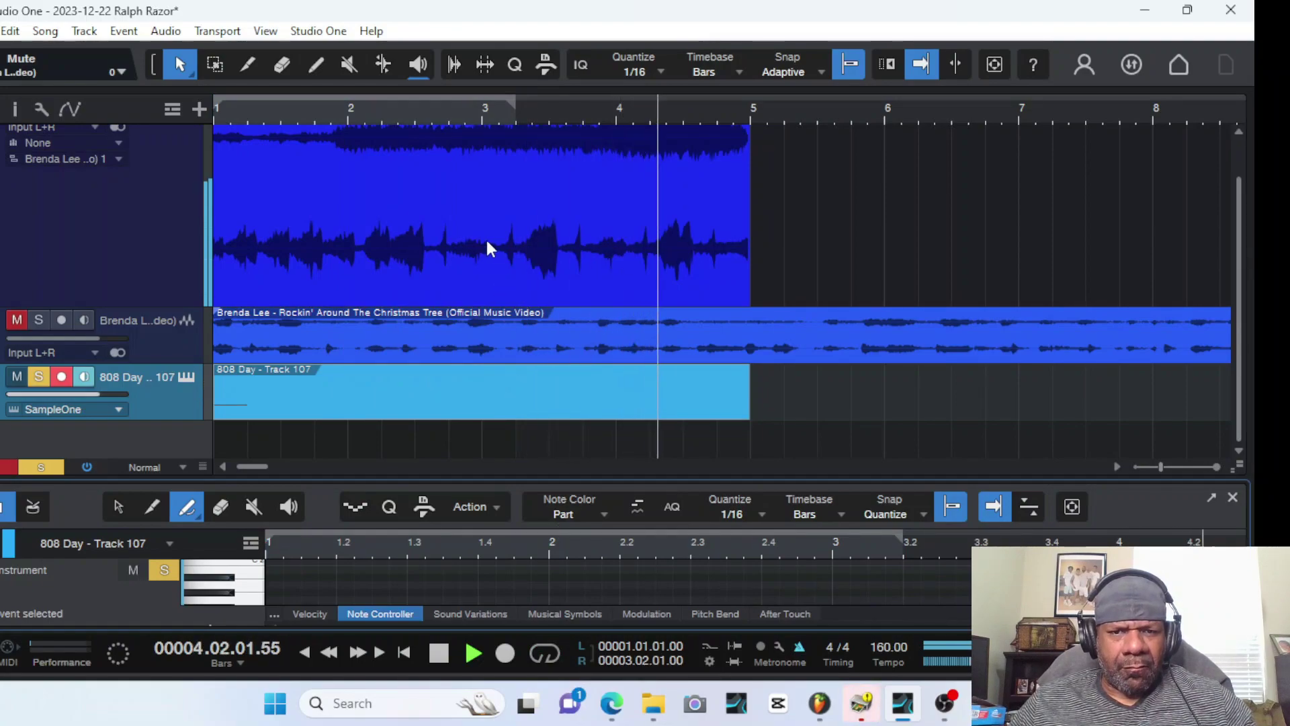
key("space")
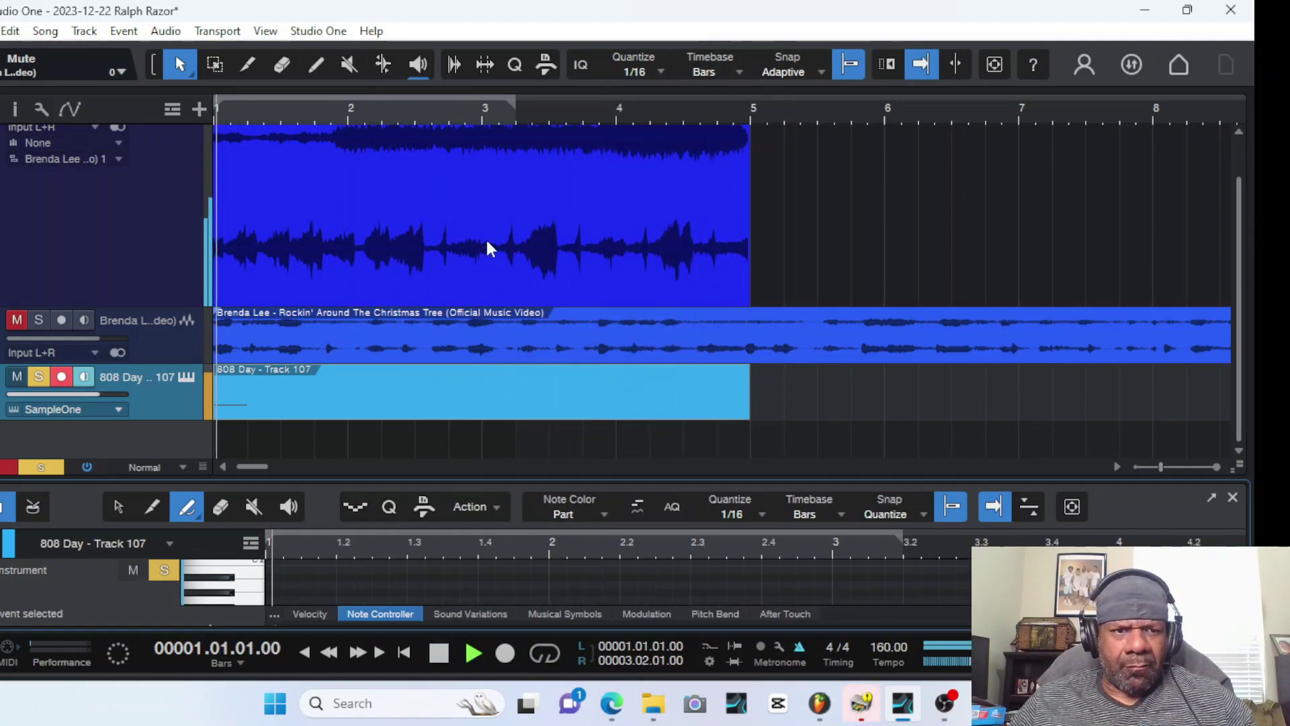
Audition the opening of the four-bar loop event from bar 1 several times and stop playback
right_click(433, 221)
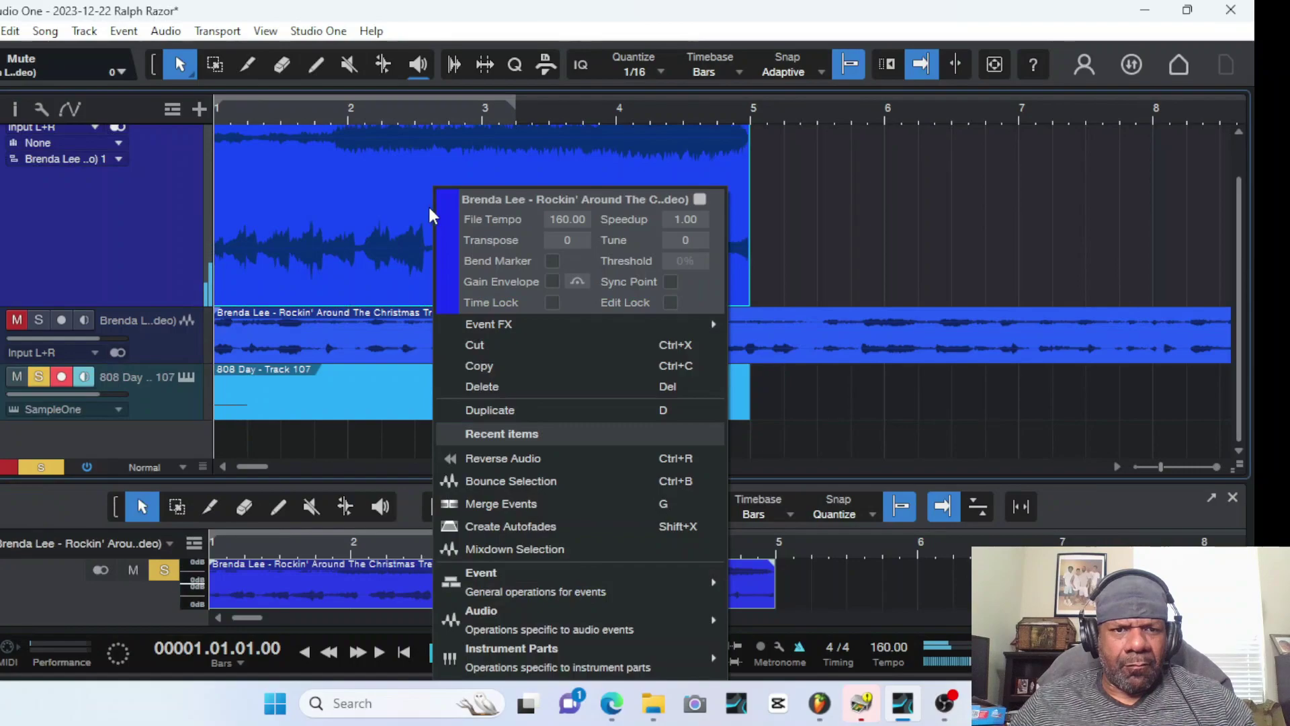
left_click(399, 202)
key("space")
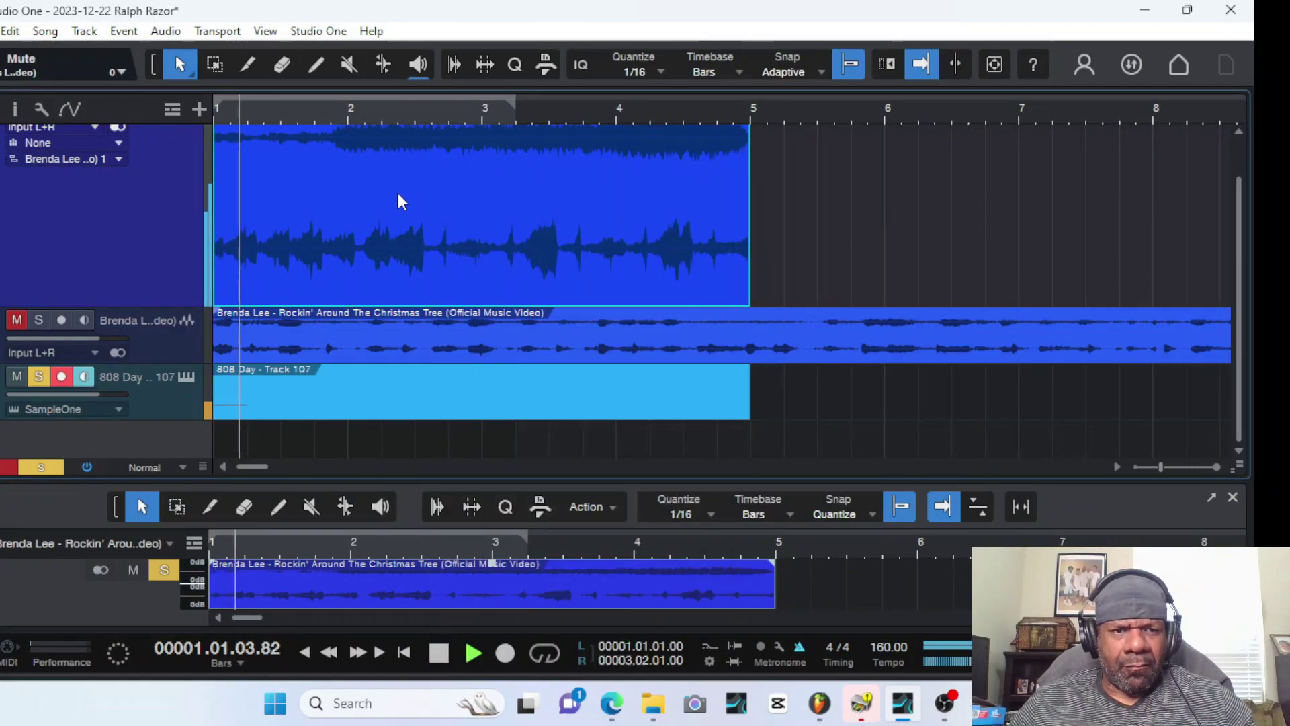
key("space")
key("space")
key("space")
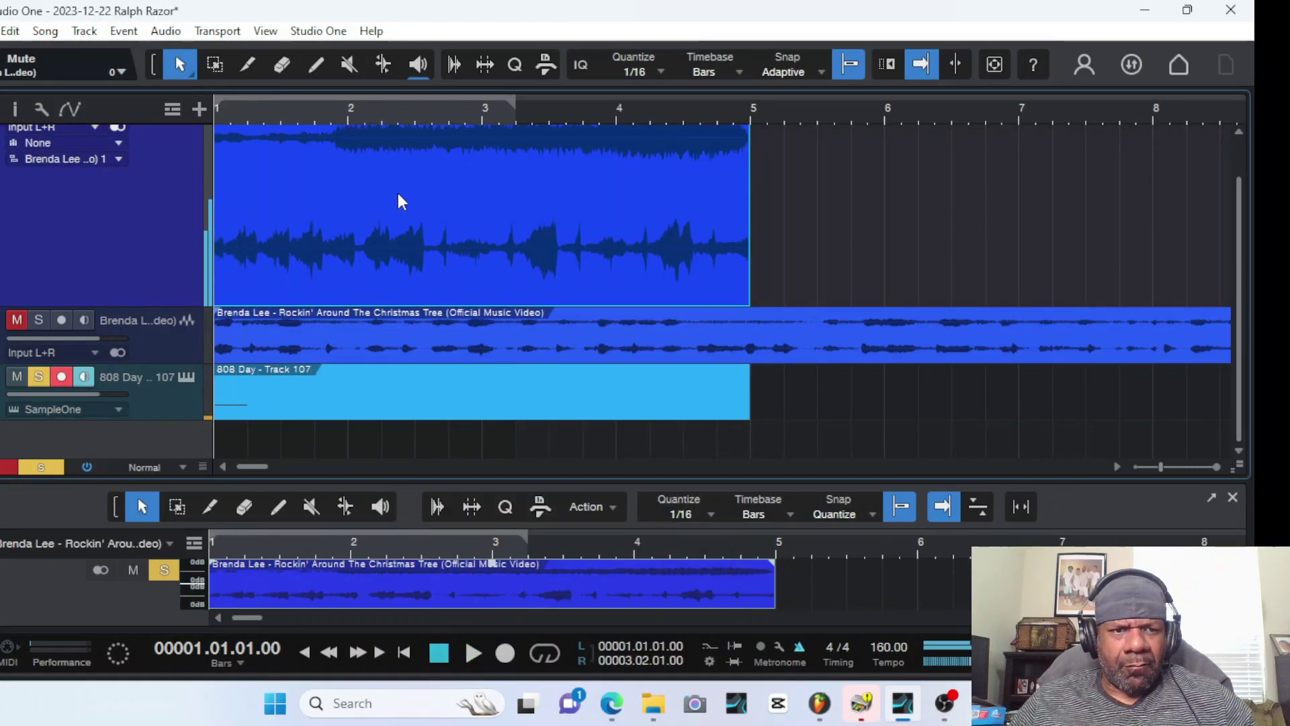
left_click(248, 64)
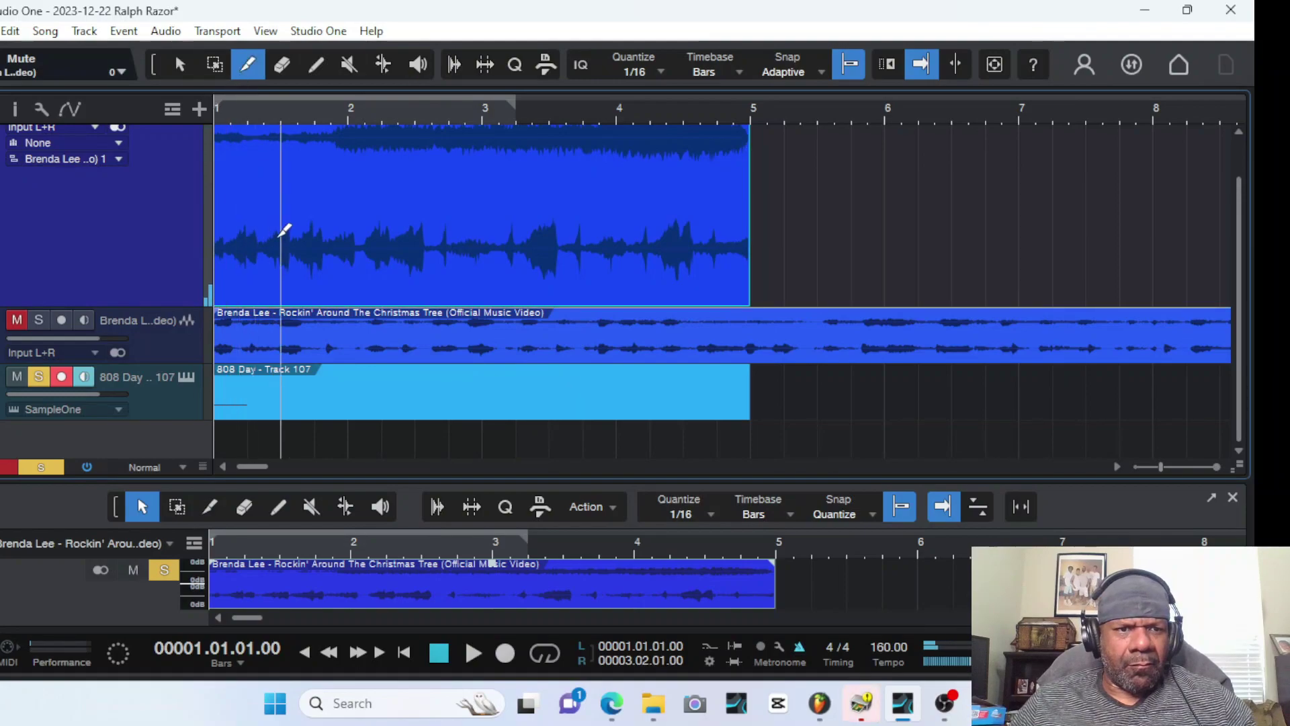
left_click(257, 234)
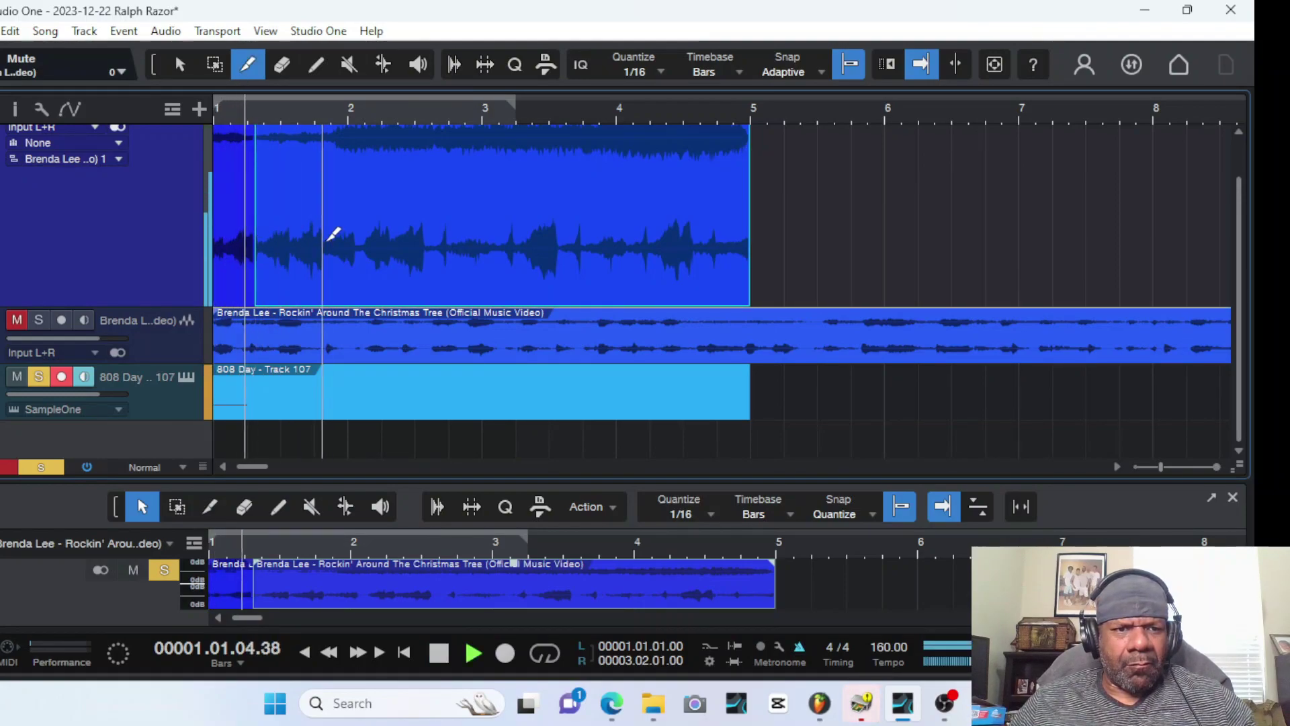
left_click_drag(328, 231, 550, 248)
key("ctrl+z")
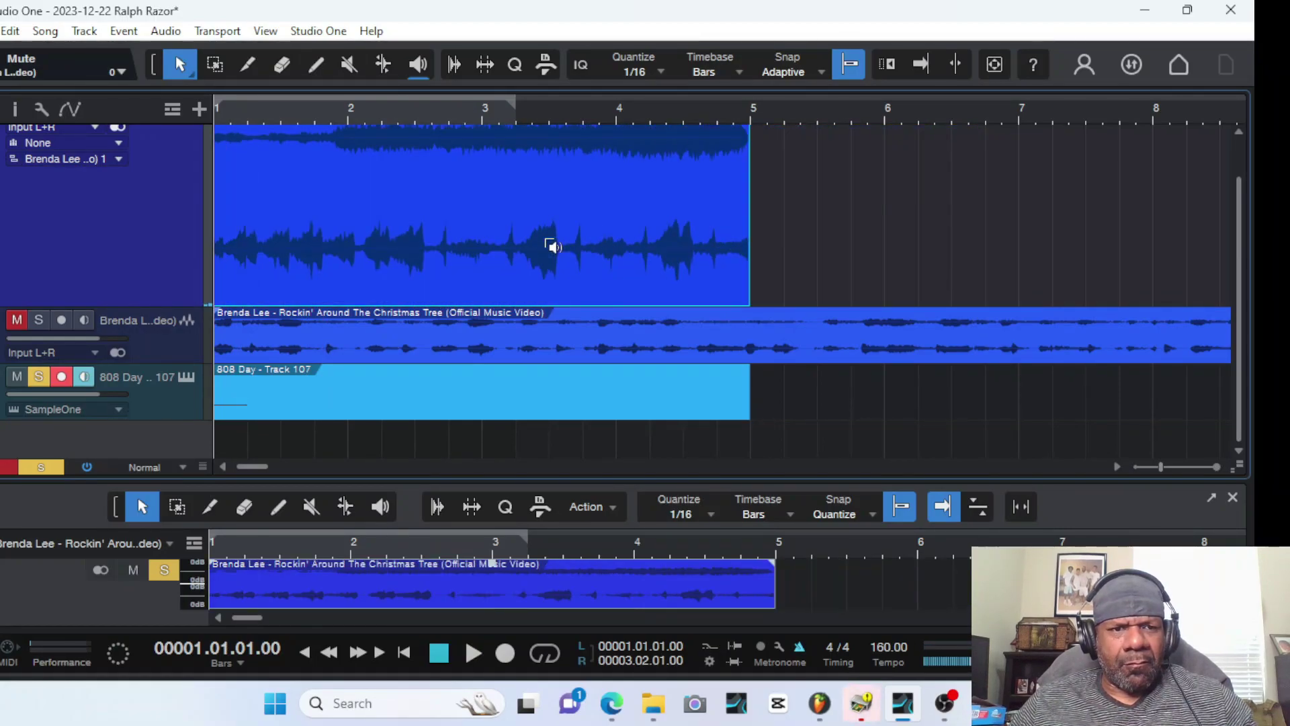
Duplicate the four-bar loop event to bar 5 and reverse the copy's audio
key("d")
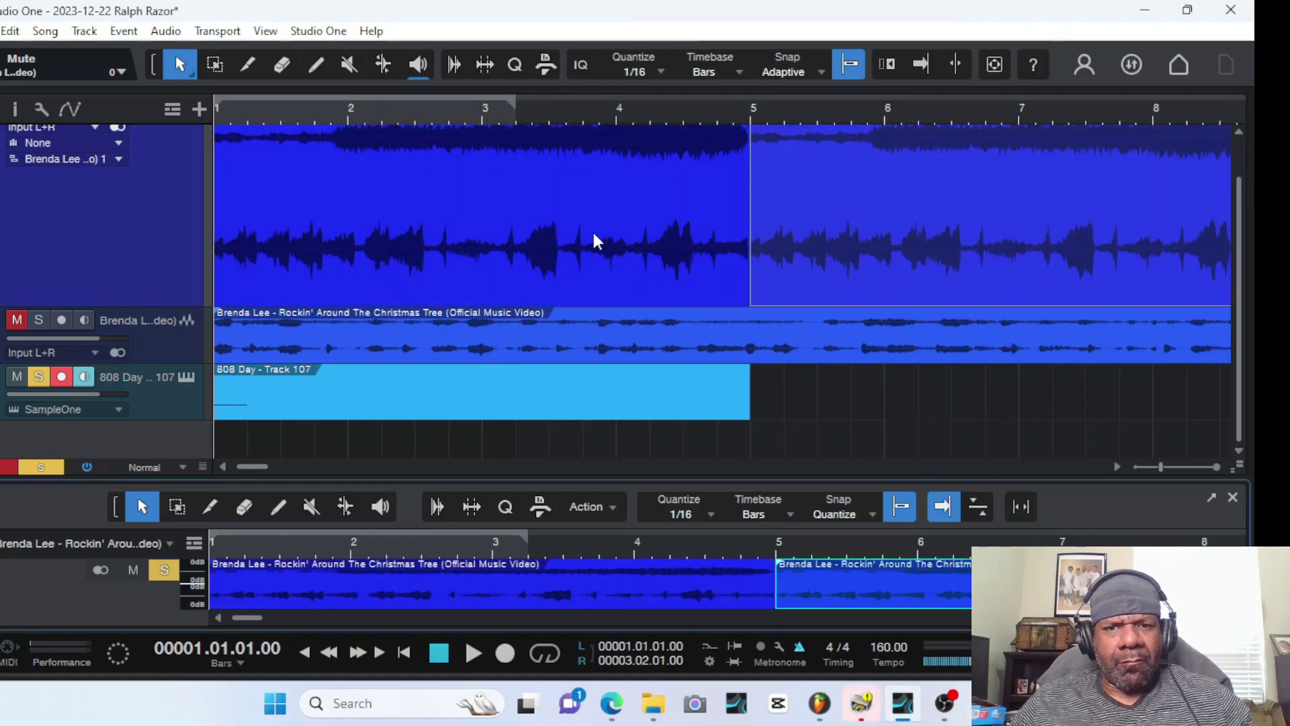
right_click(947, 213)
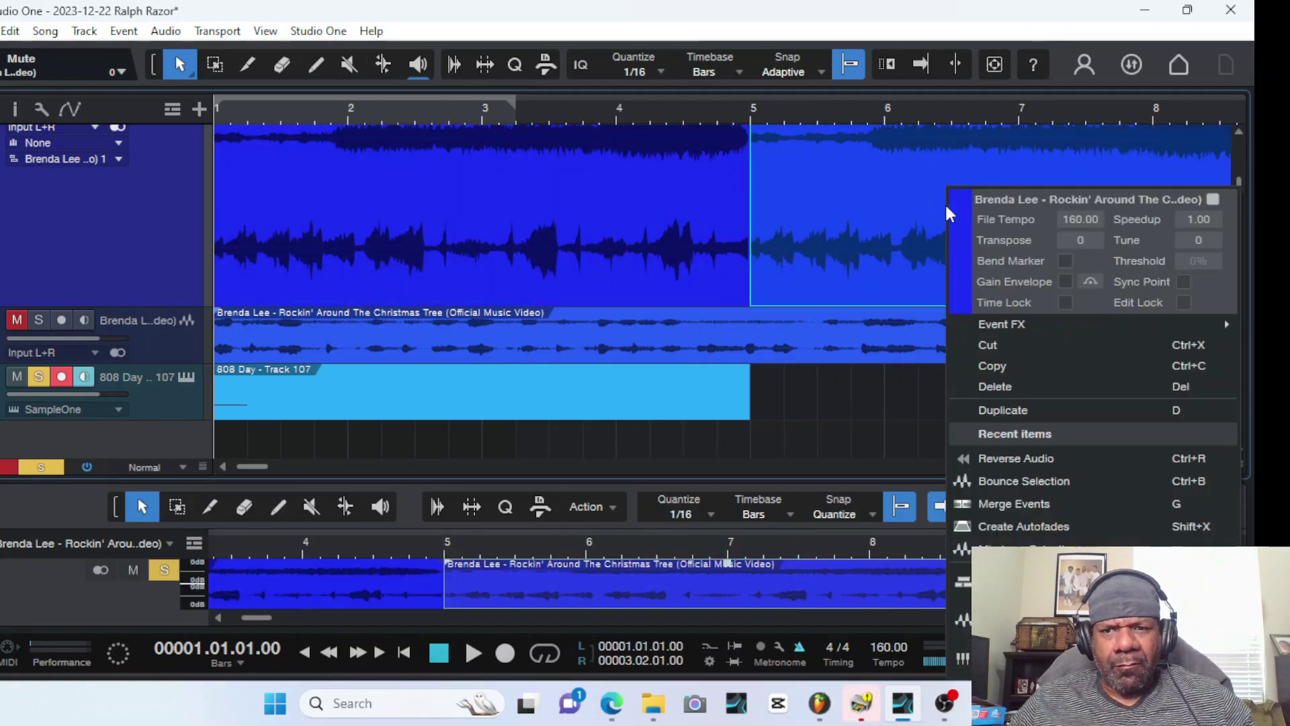
left_click(1035, 460)
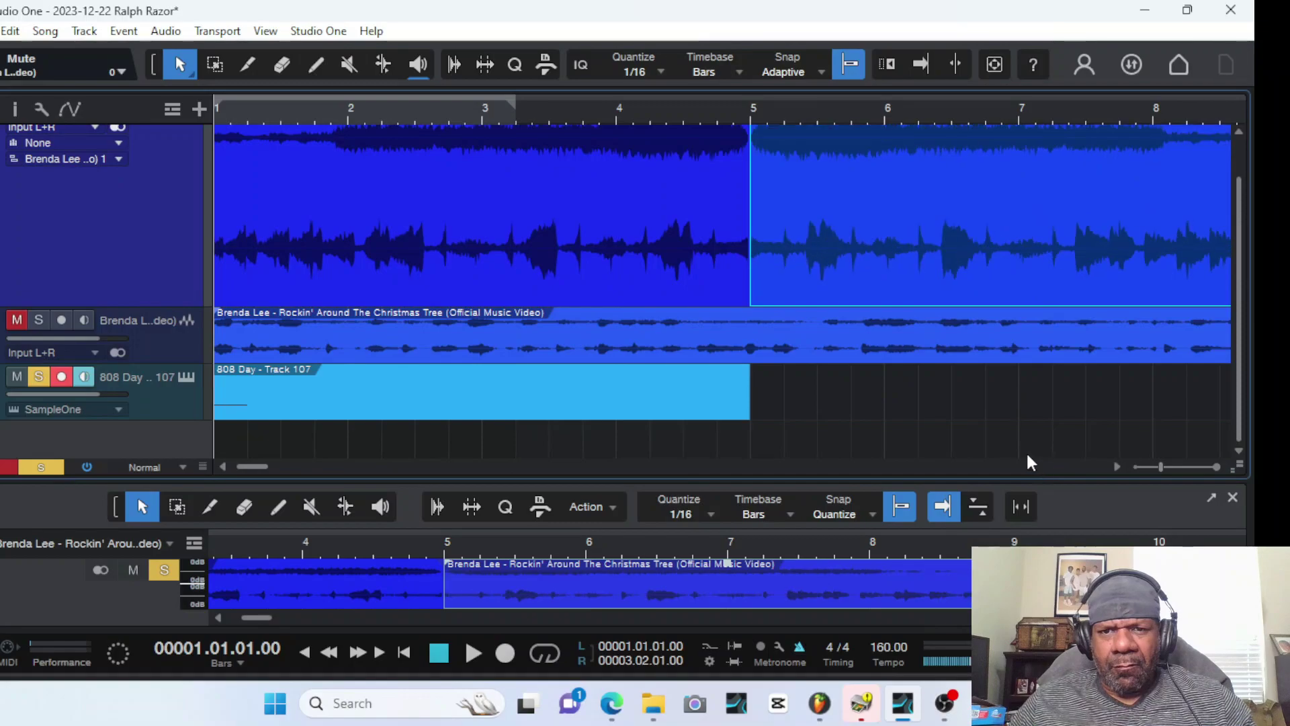
Split the first loop event just after beat 2 of bar 1 and again at bar 2, auditioning between the cuts
left_click(245, 190)
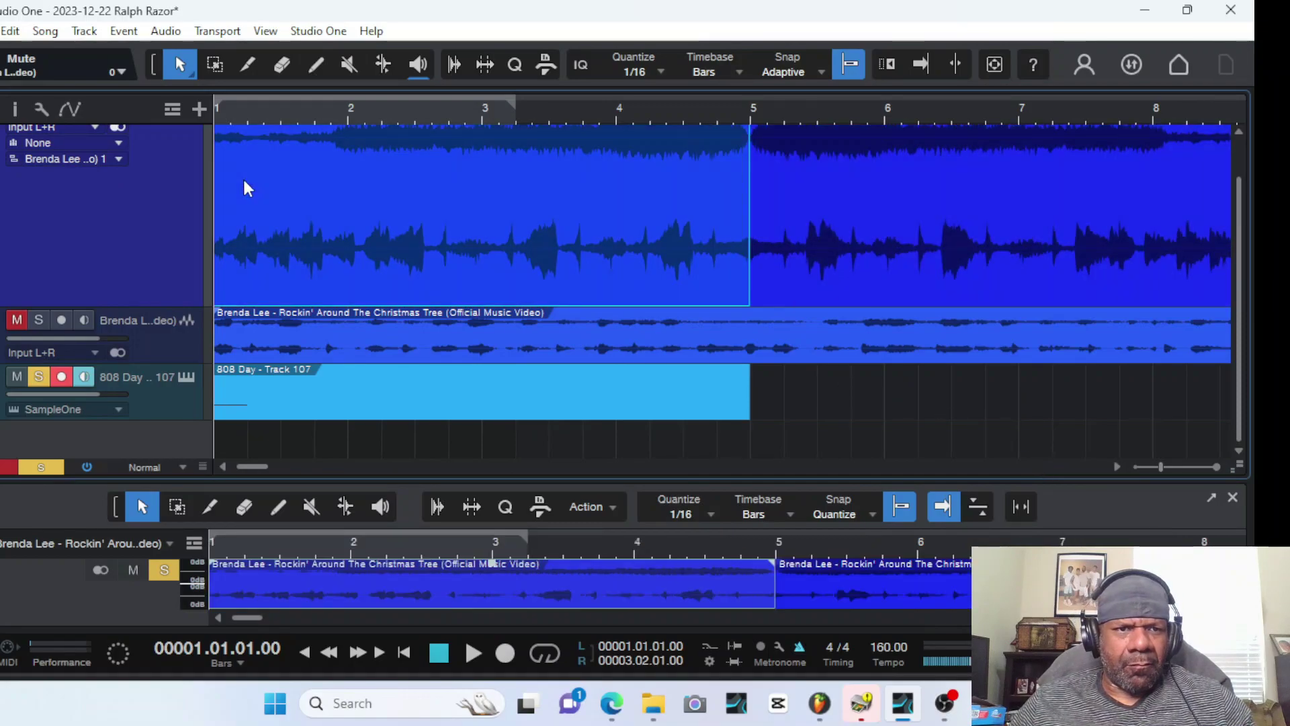
left_click(243, 64)
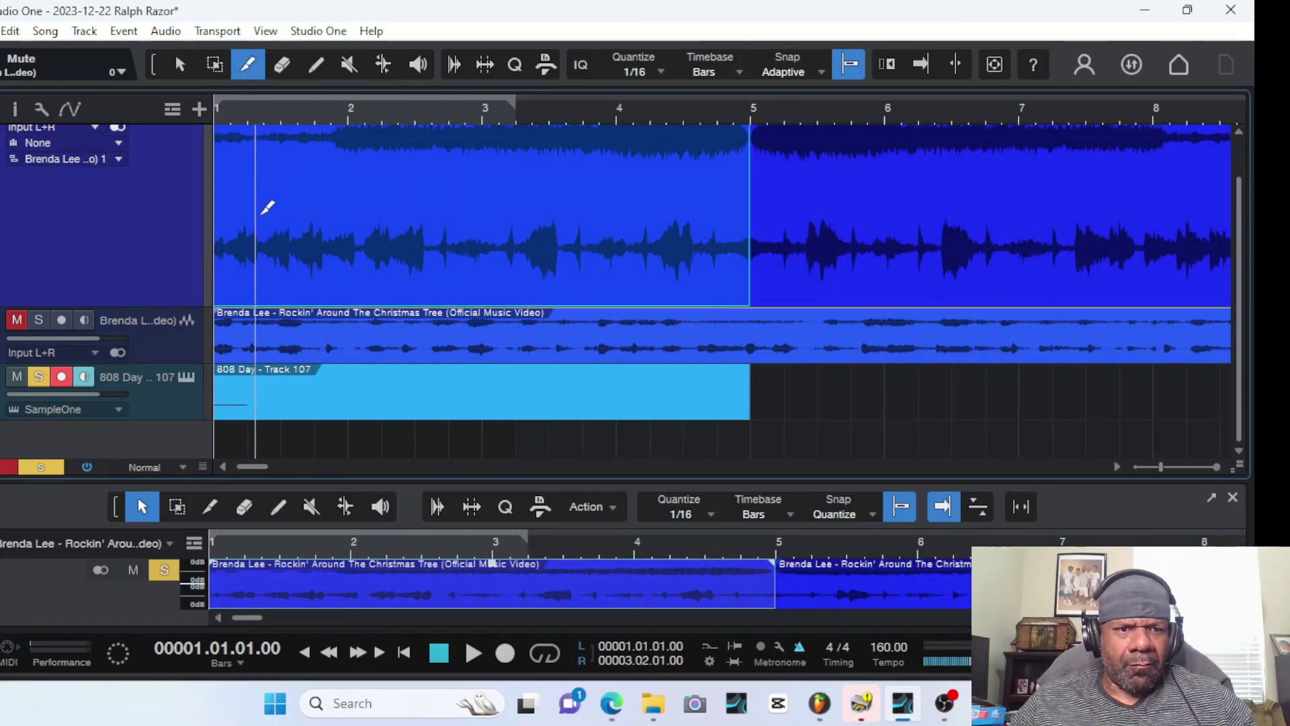
left_click(263, 210)
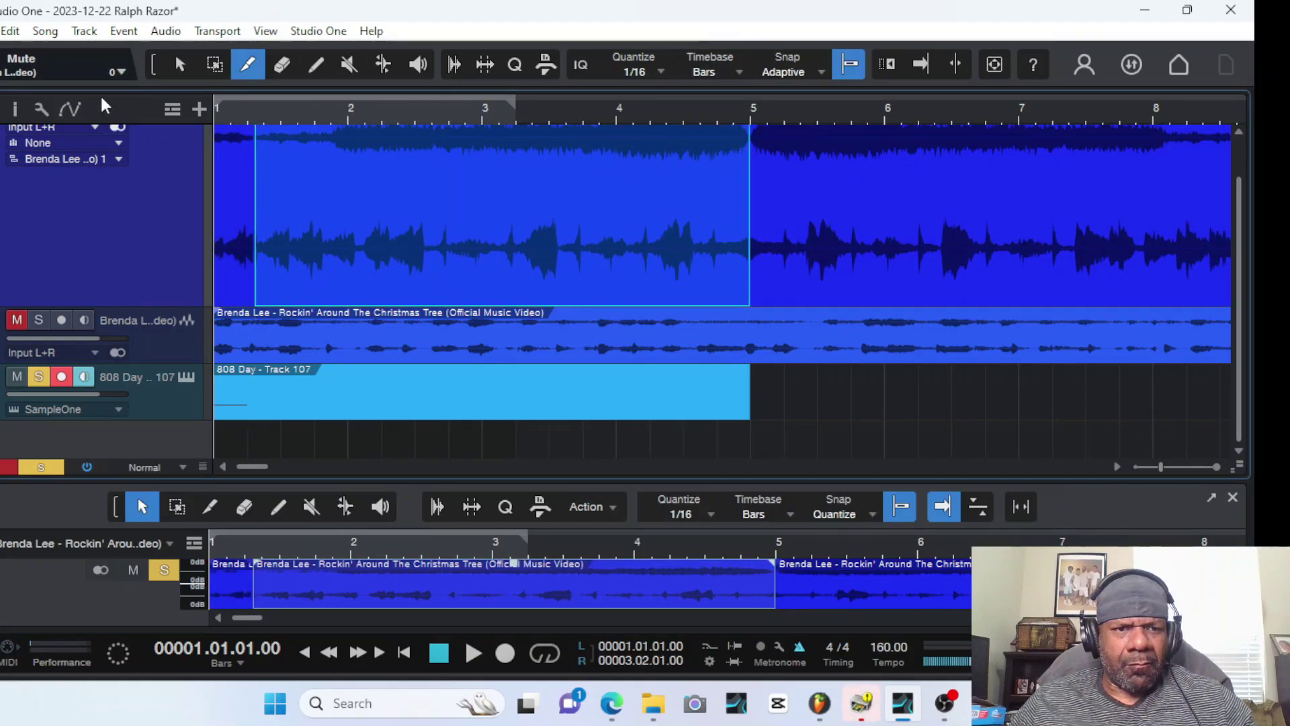
key("f")
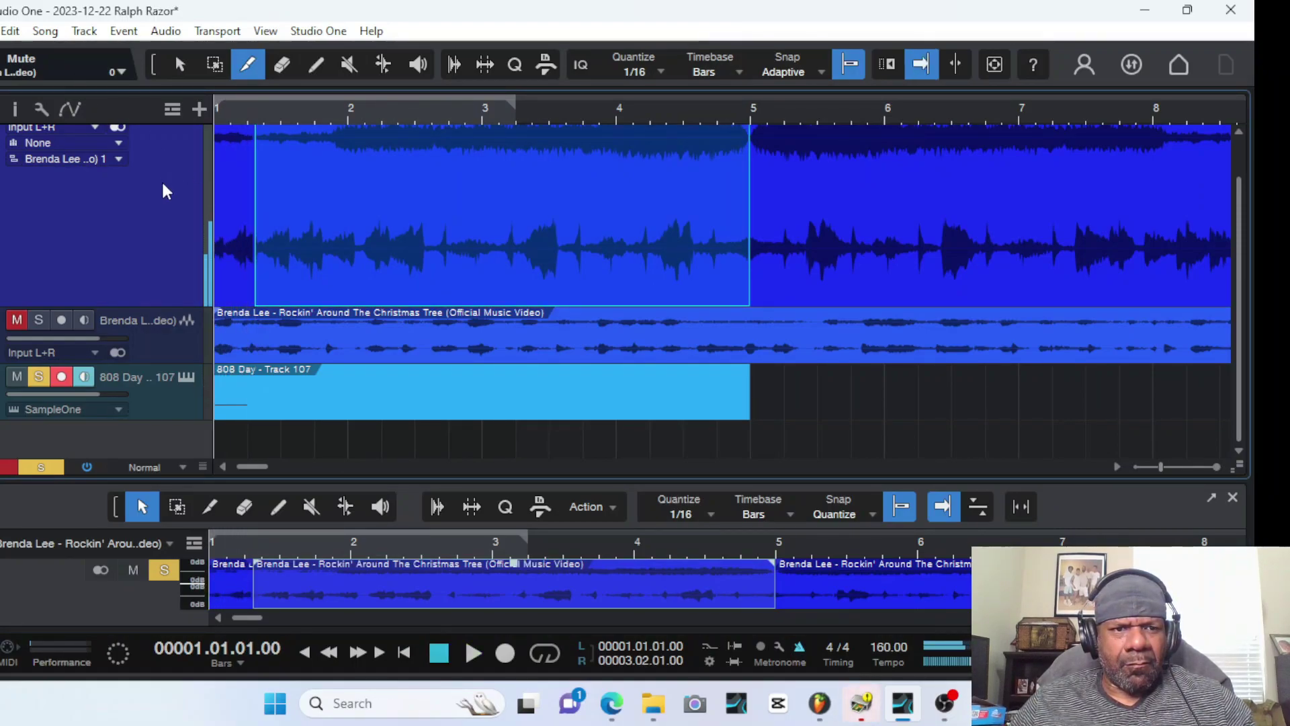
key("space")
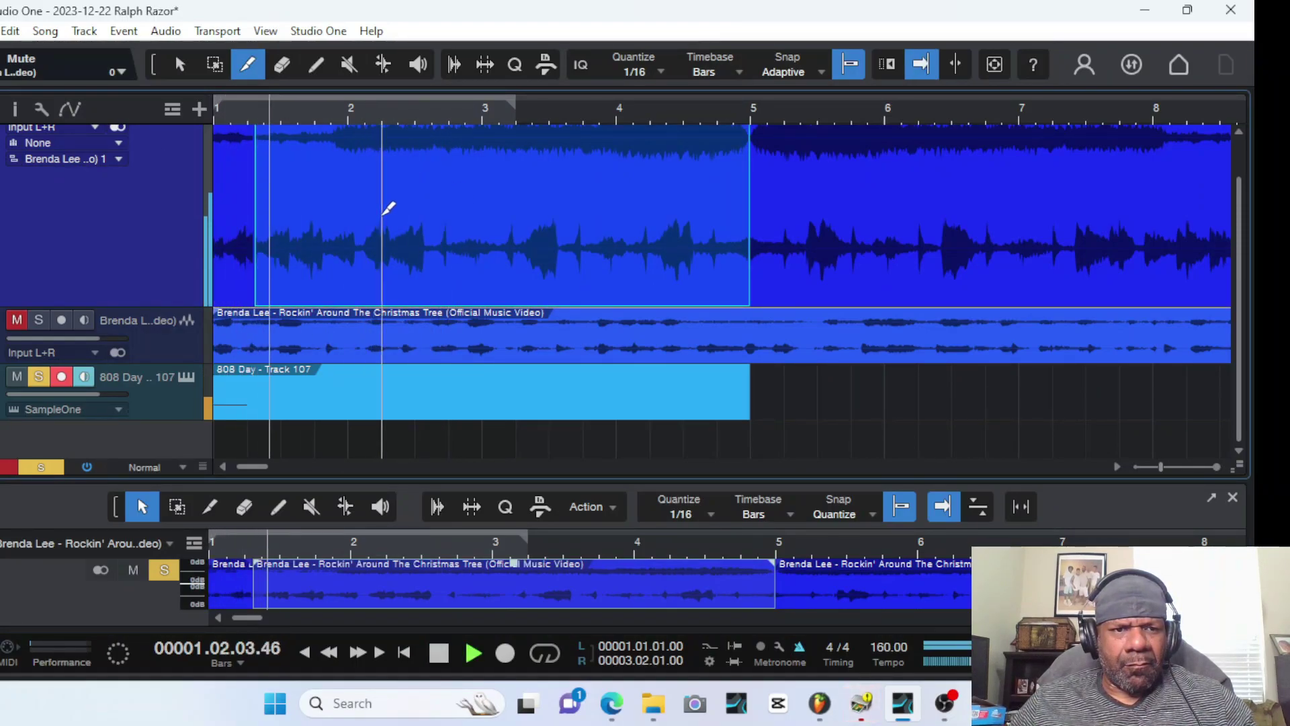
key("space")
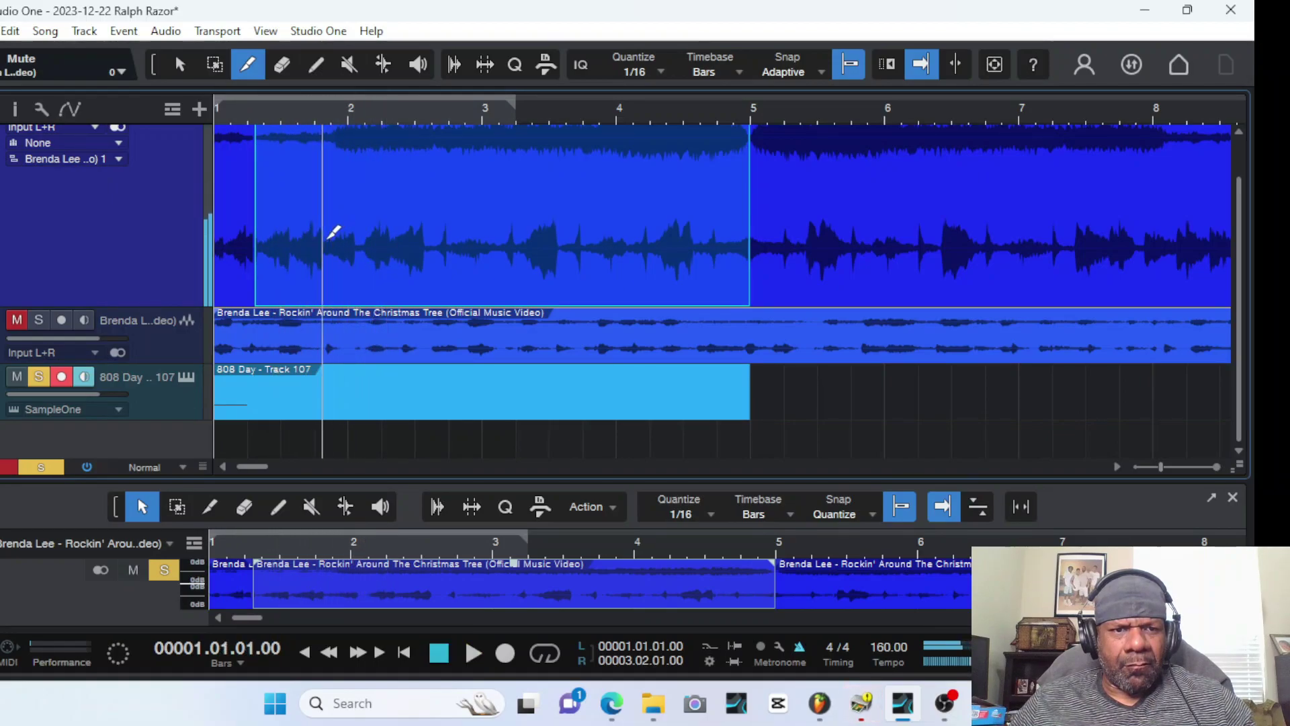
key("space")
left_click(348, 240)
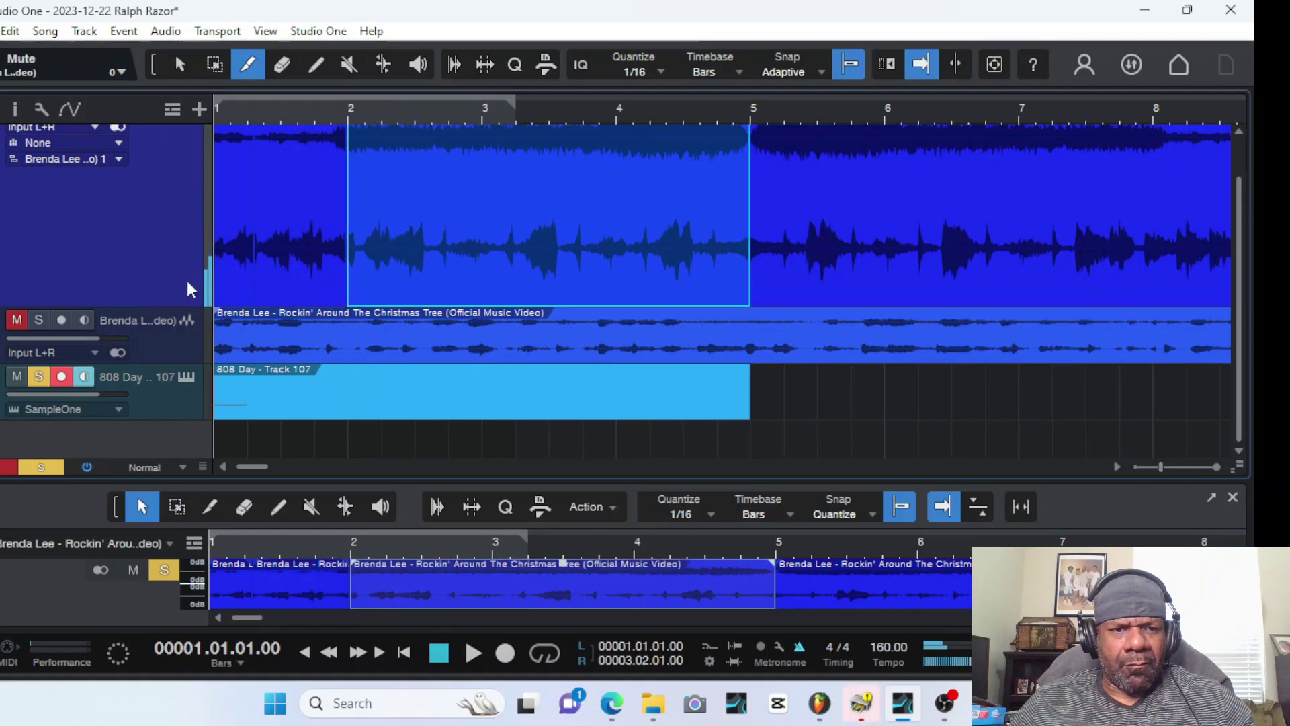
Split the first loop at bar 4 after auditioning, and erase the bar 4 piece and the piece ending at bar 2
key("space")
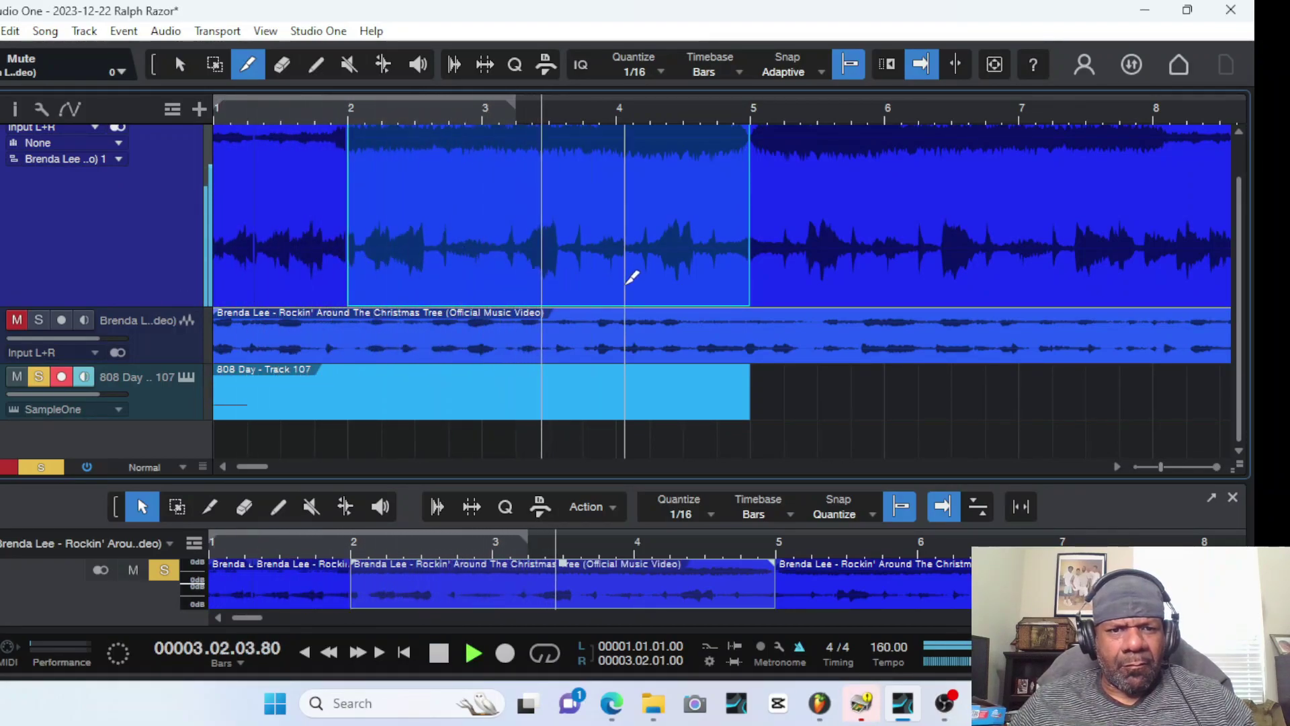
key("space")
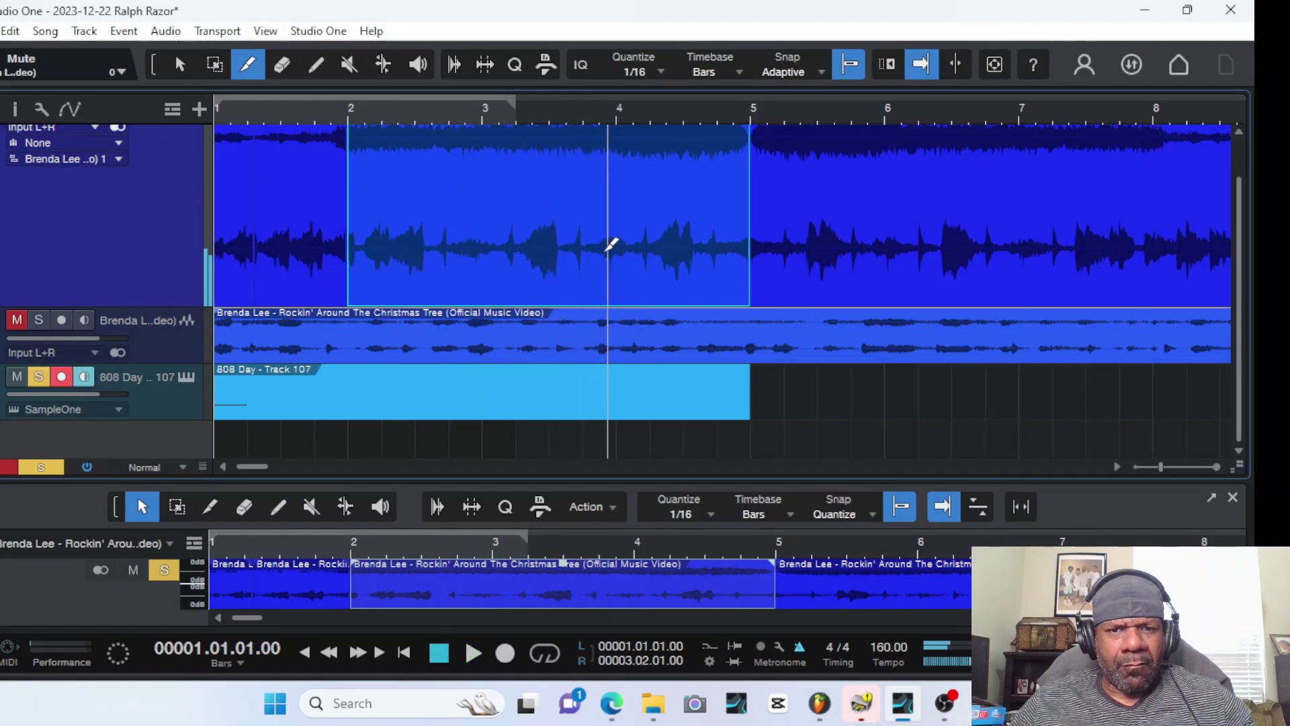
left_click(625, 239)
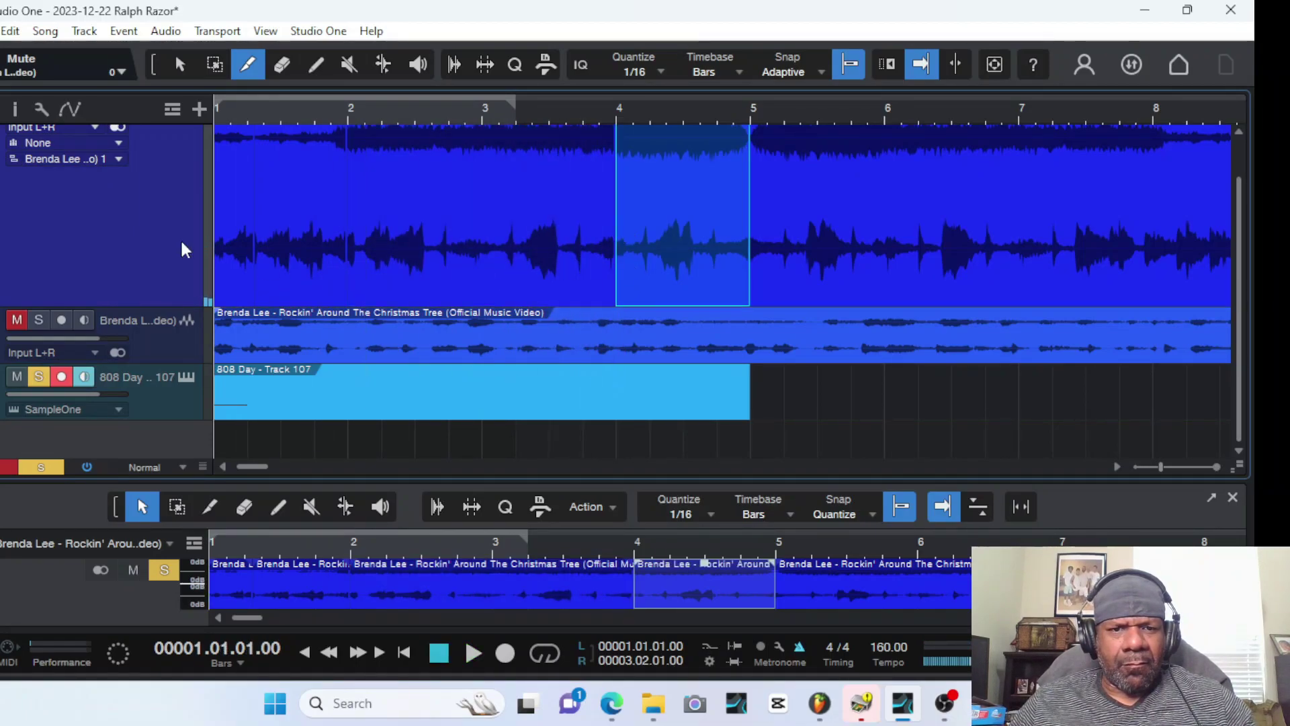
left_click(726, 226)
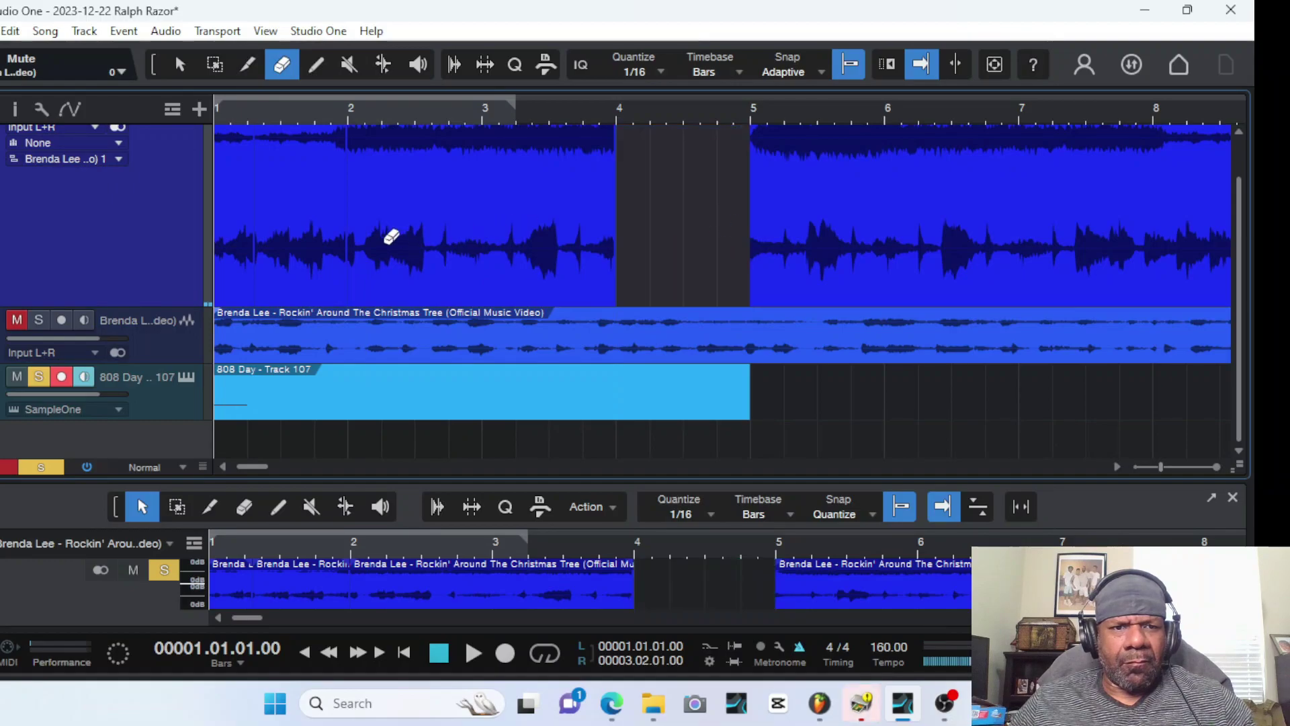
left_click(301, 225)
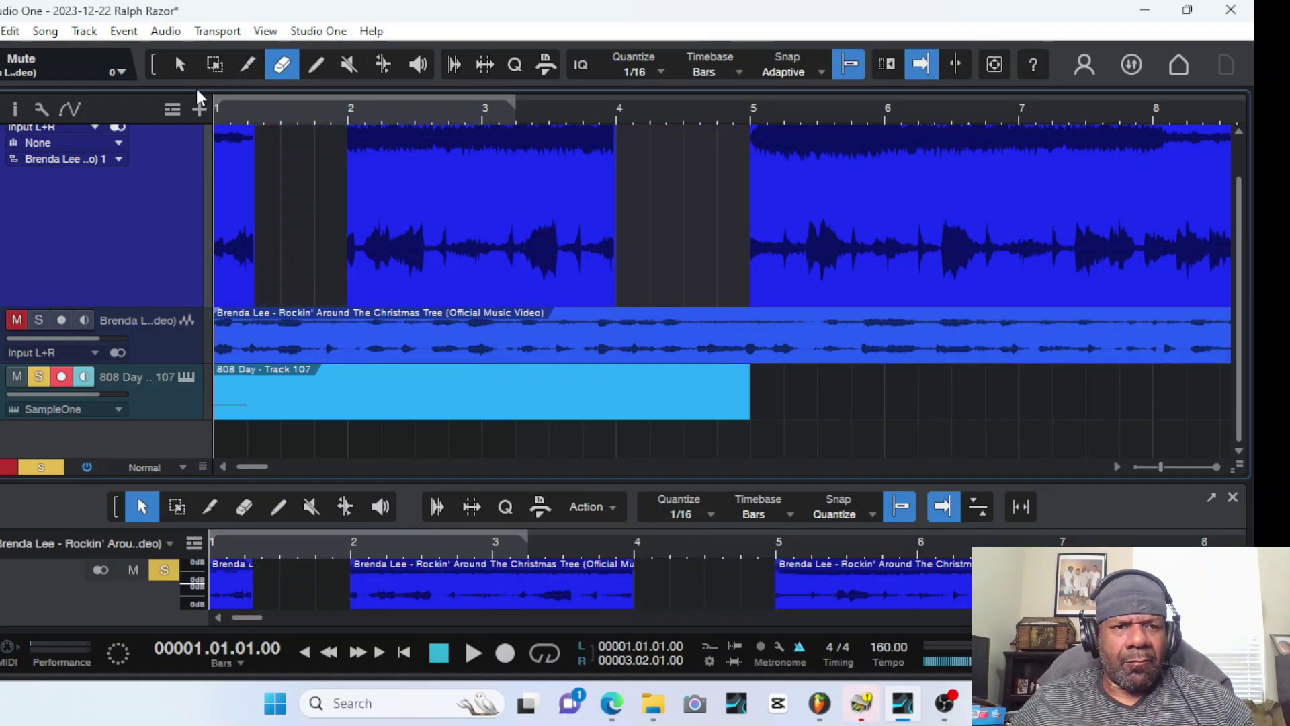
right_click(89, 199)
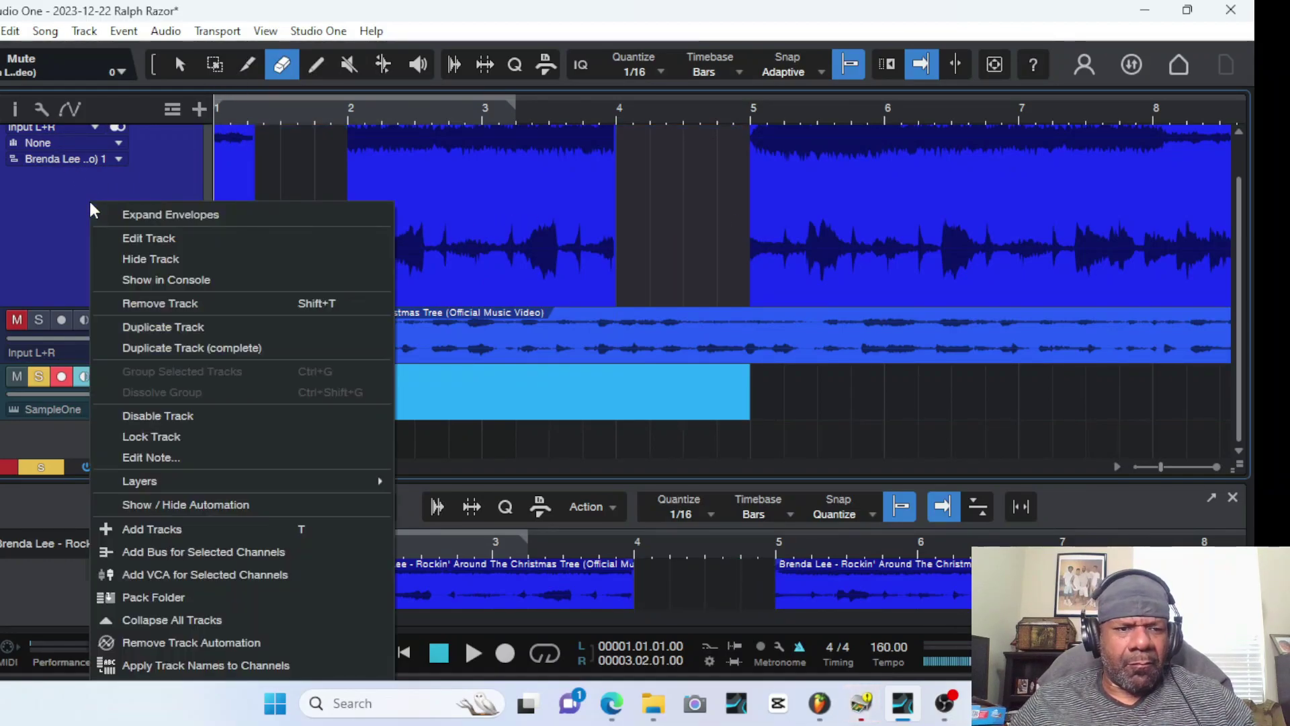
left_click(156, 321)
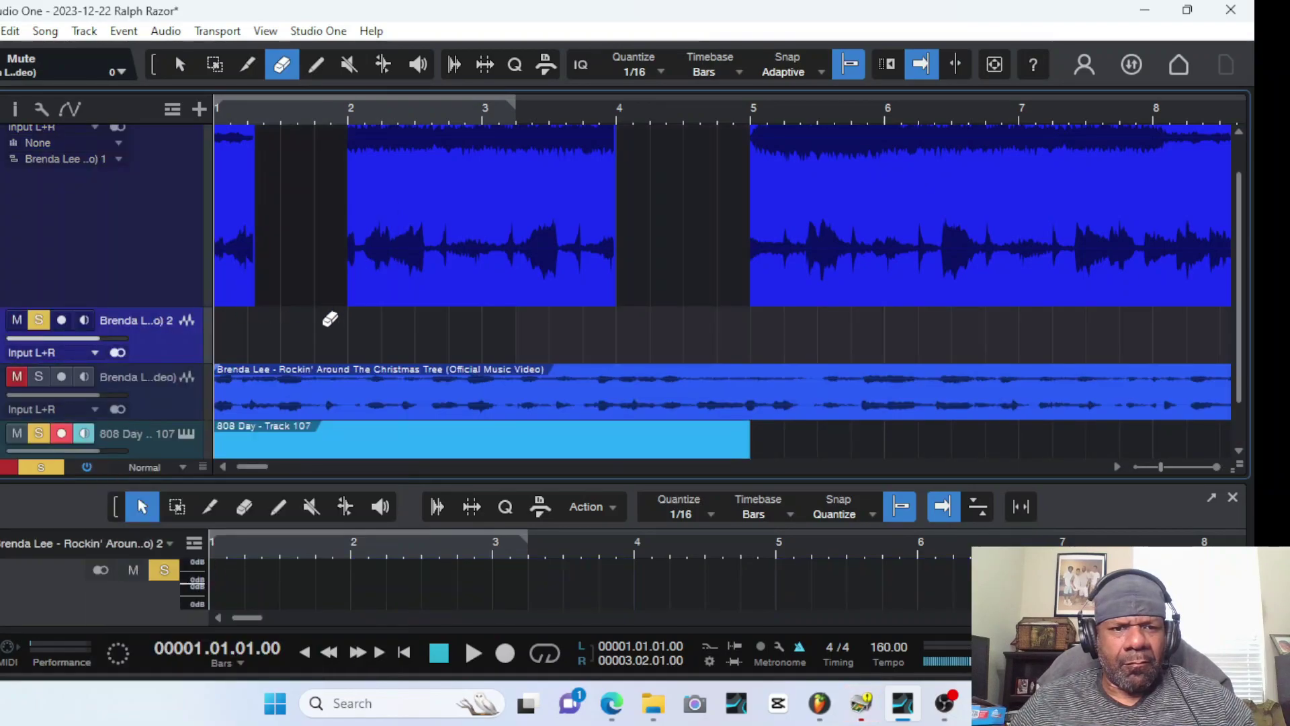
key("ctrl+z")
Duplicate the first loop track complete with its events, and erase all loop pieces in bars 1 to 4 on both tracks
right_click(148, 225)
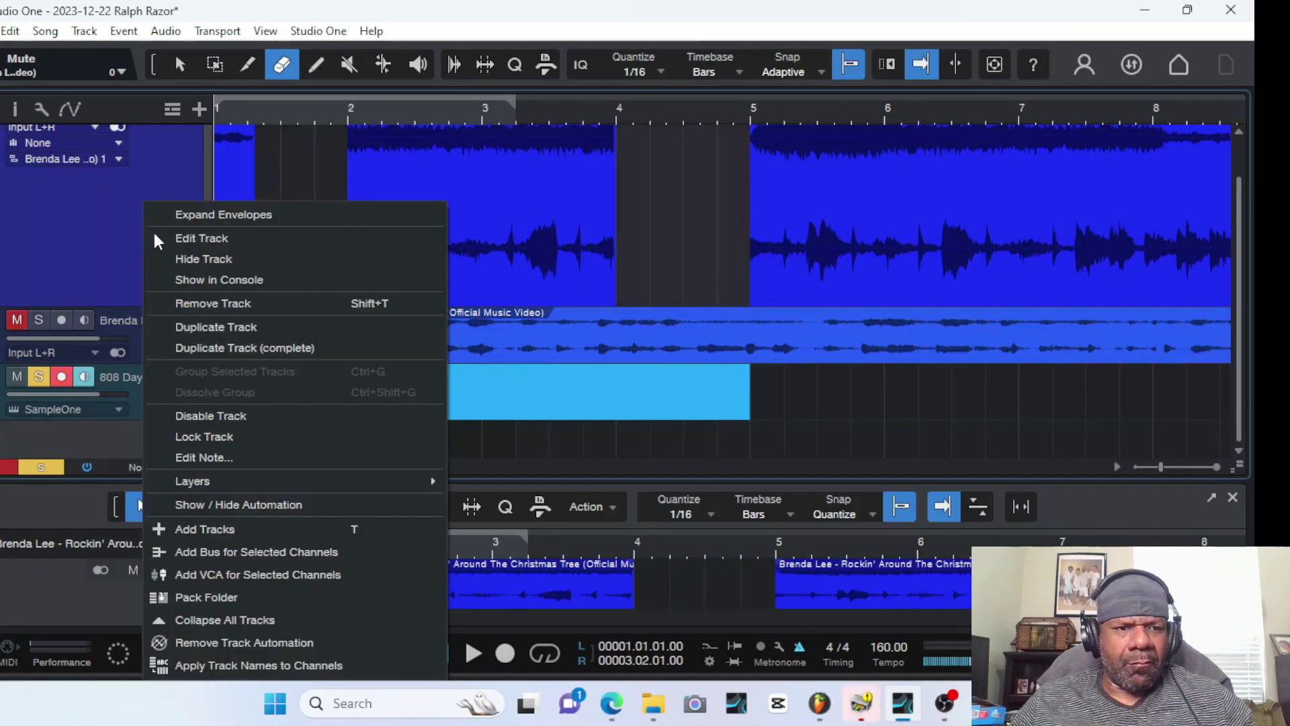
left_click(220, 340)
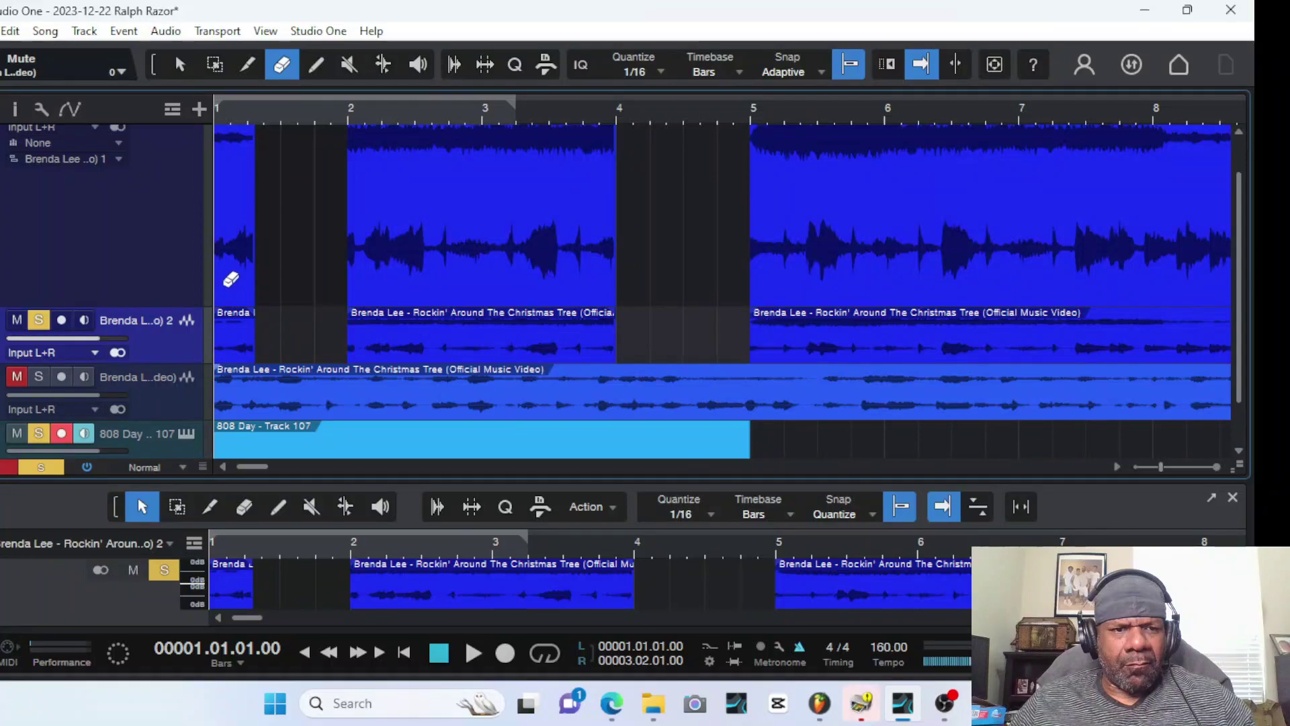
left_click(232, 332)
left_click(373, 325)
left_click(405, 303)
left_click(255, 253)
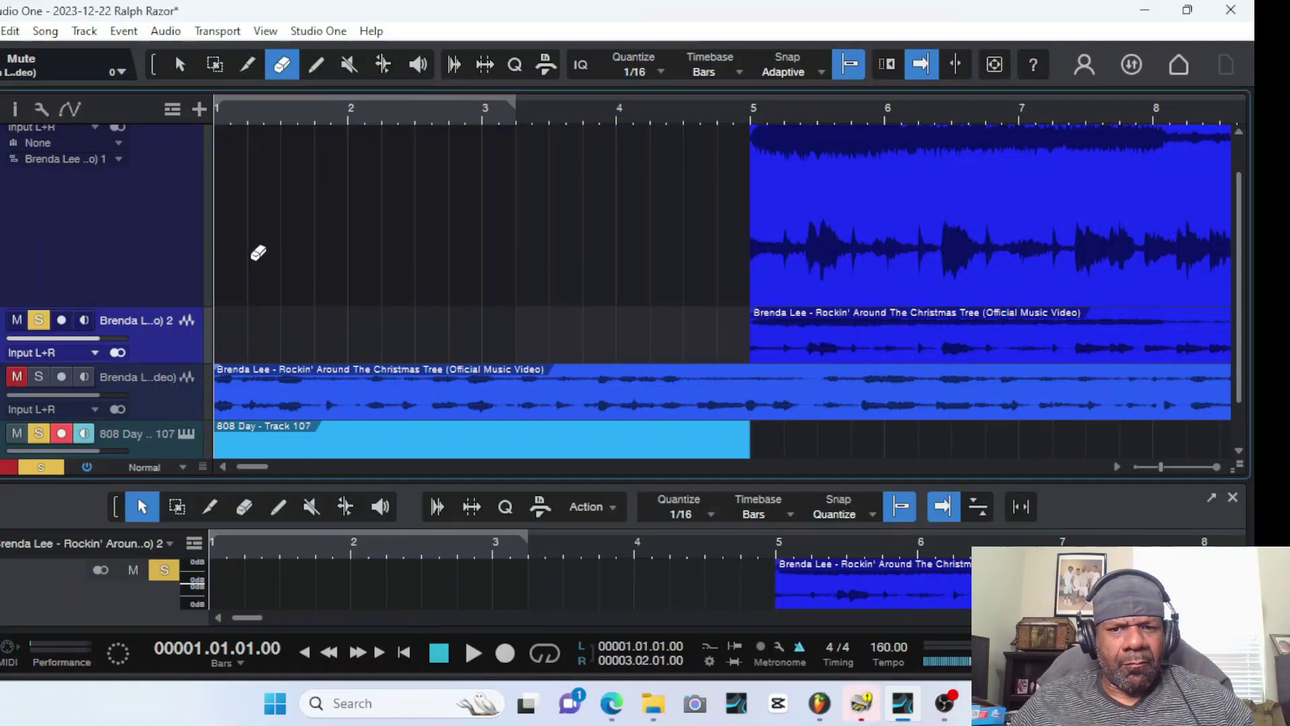
left_click(180, 65)
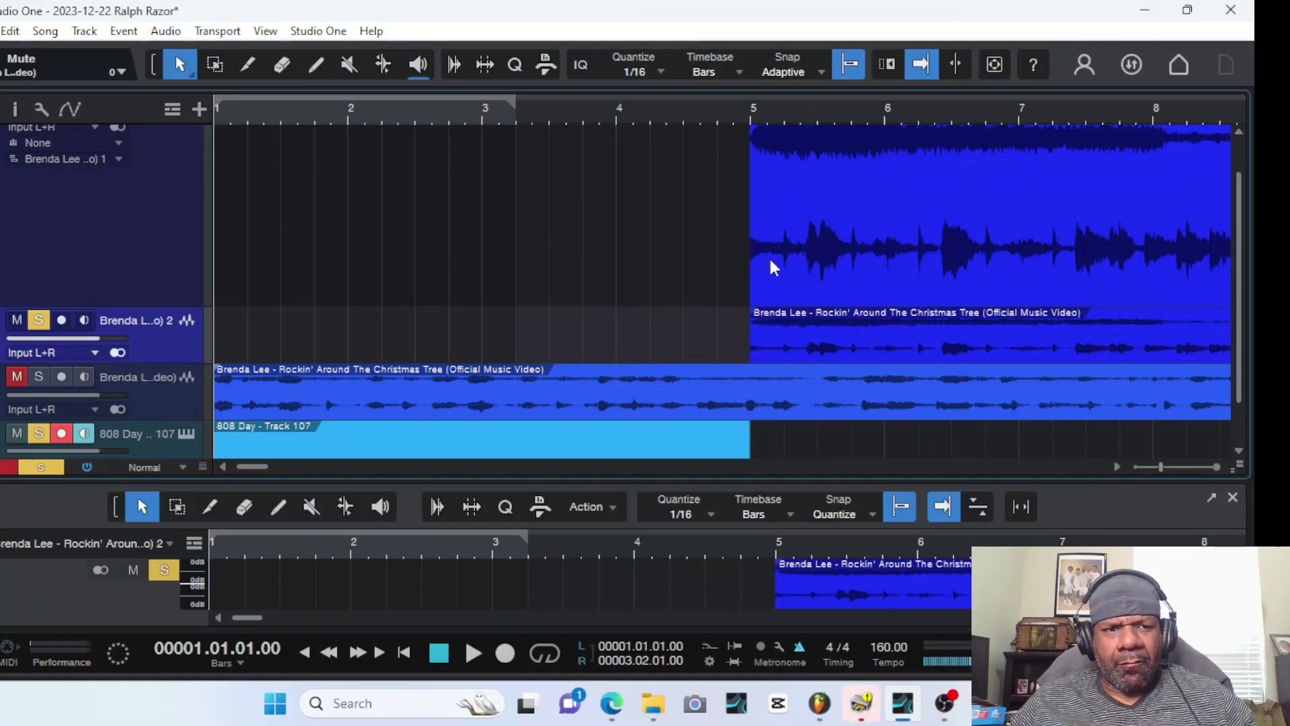
Undo the erasing of the loop pieces in bars 1 to 4 on both loop tracks
scroll(568, 302, "up", 1)
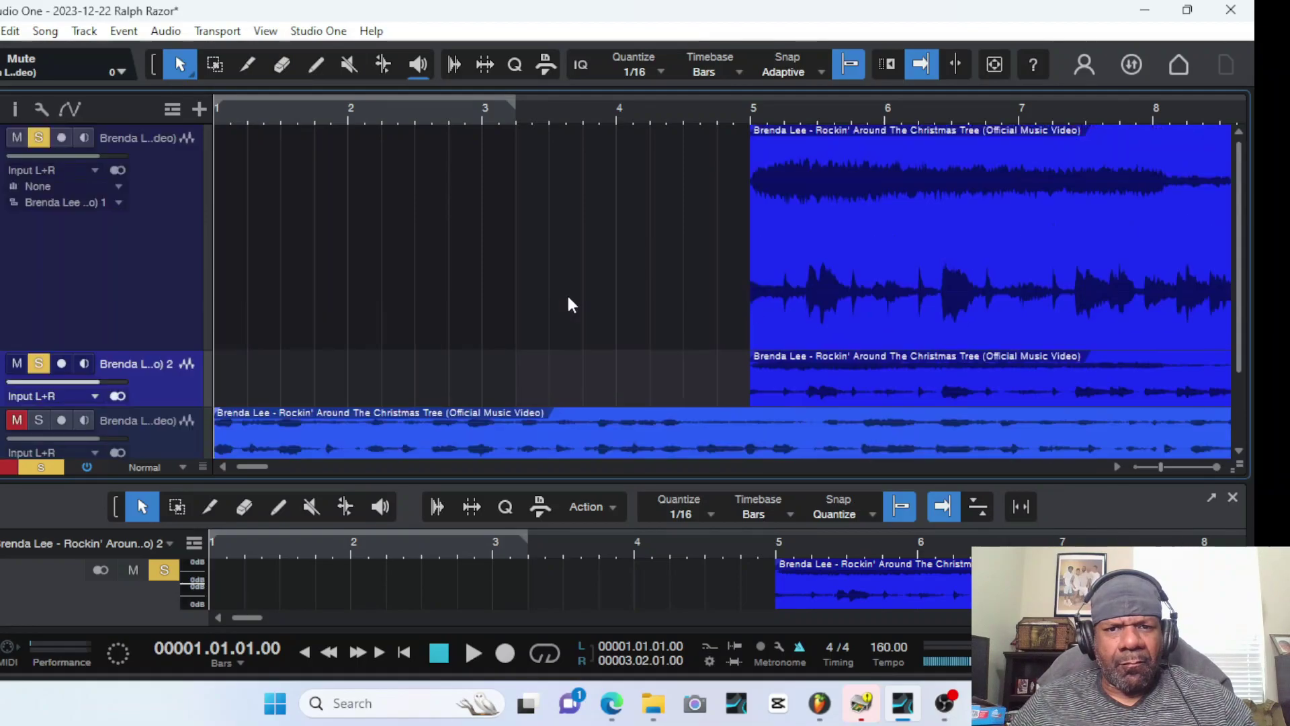
scroll(569, 302, "down", 2)
key("ctrl+z")
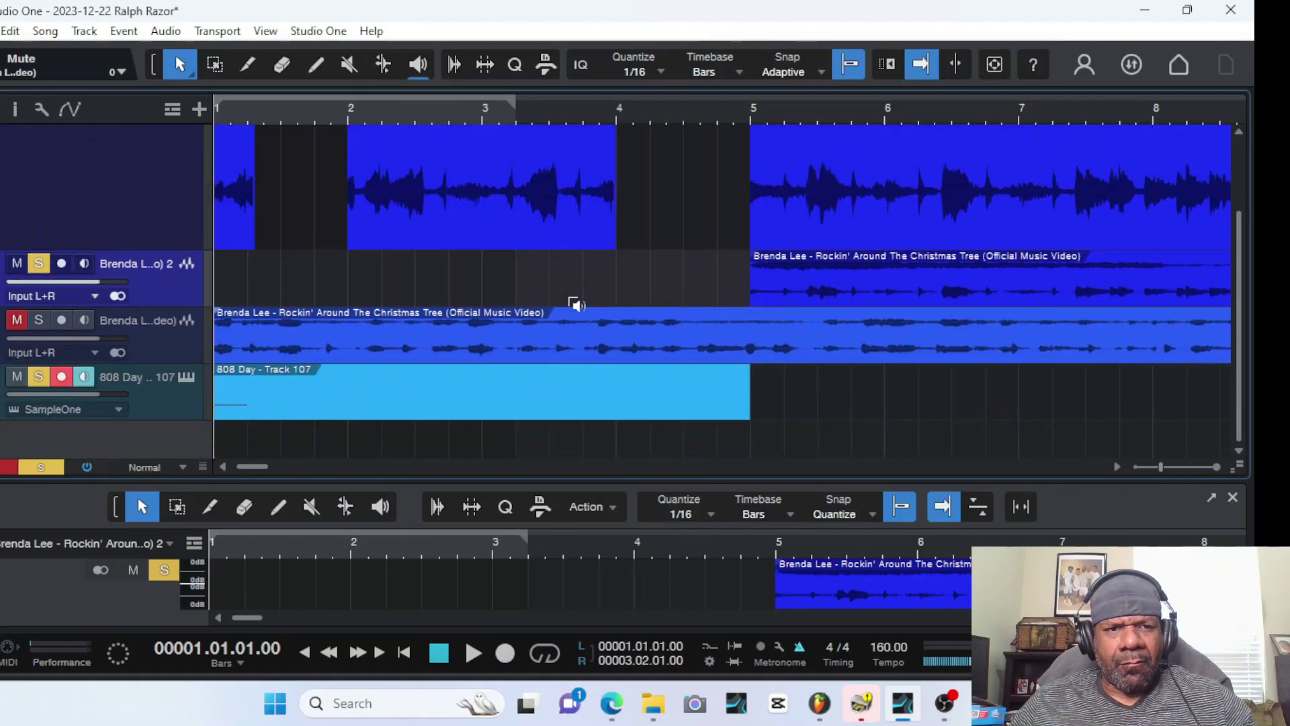
key("ctrl+z")
key("ctrl+z")
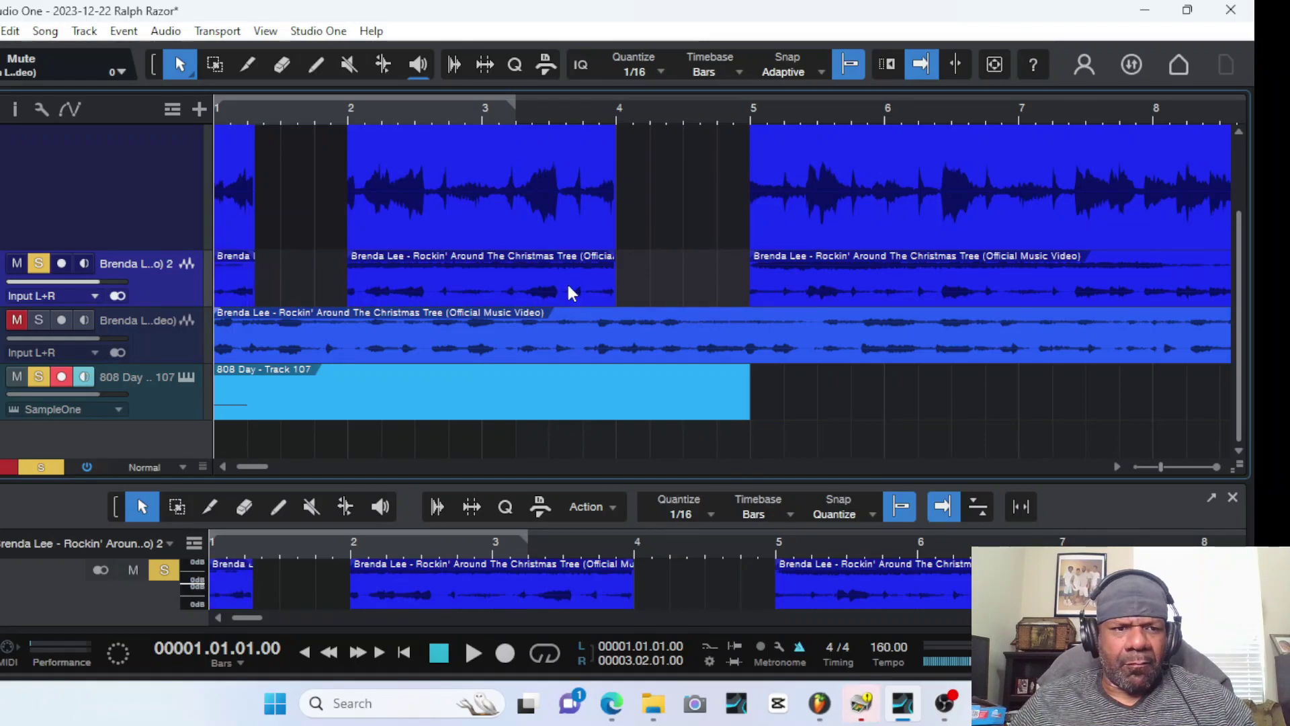
Erase the second track's bar 2 piece and the first track's bar 5 loop, and move the second track's bar 5 loop to bar 1
left_click(283, 65)
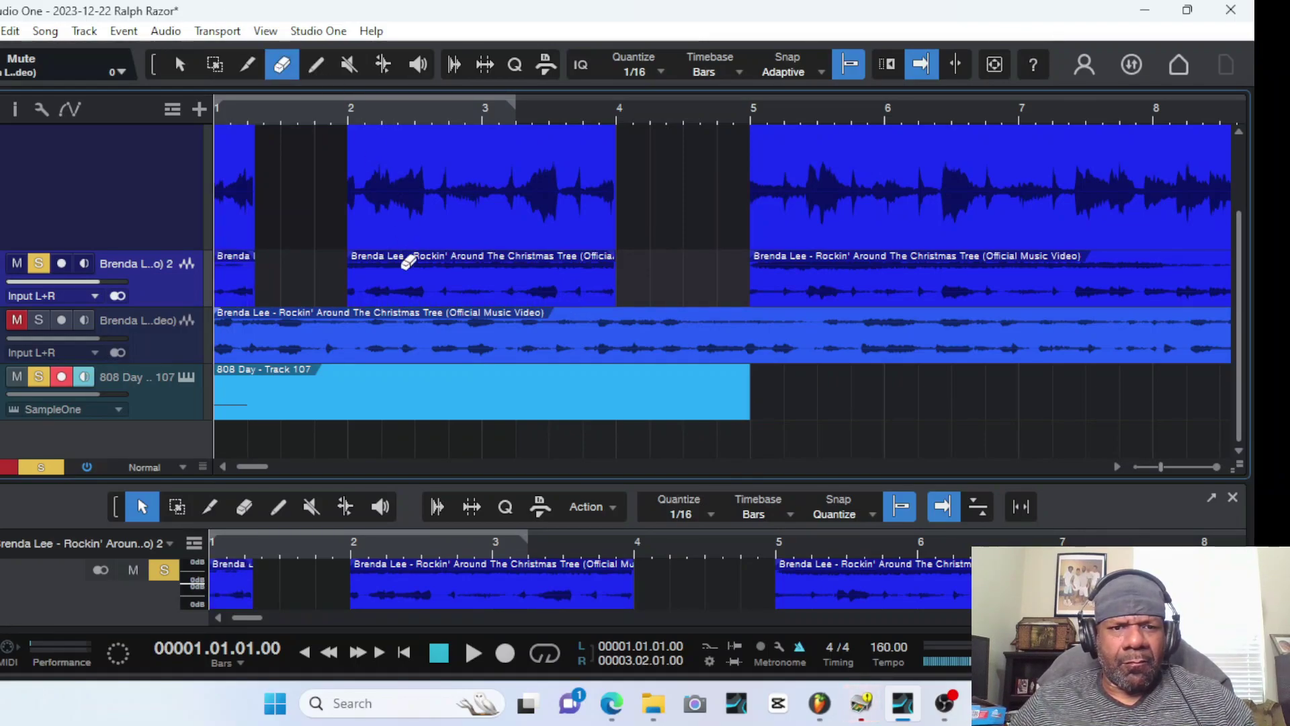
left_click(405, 263)
left_click(751, 209)
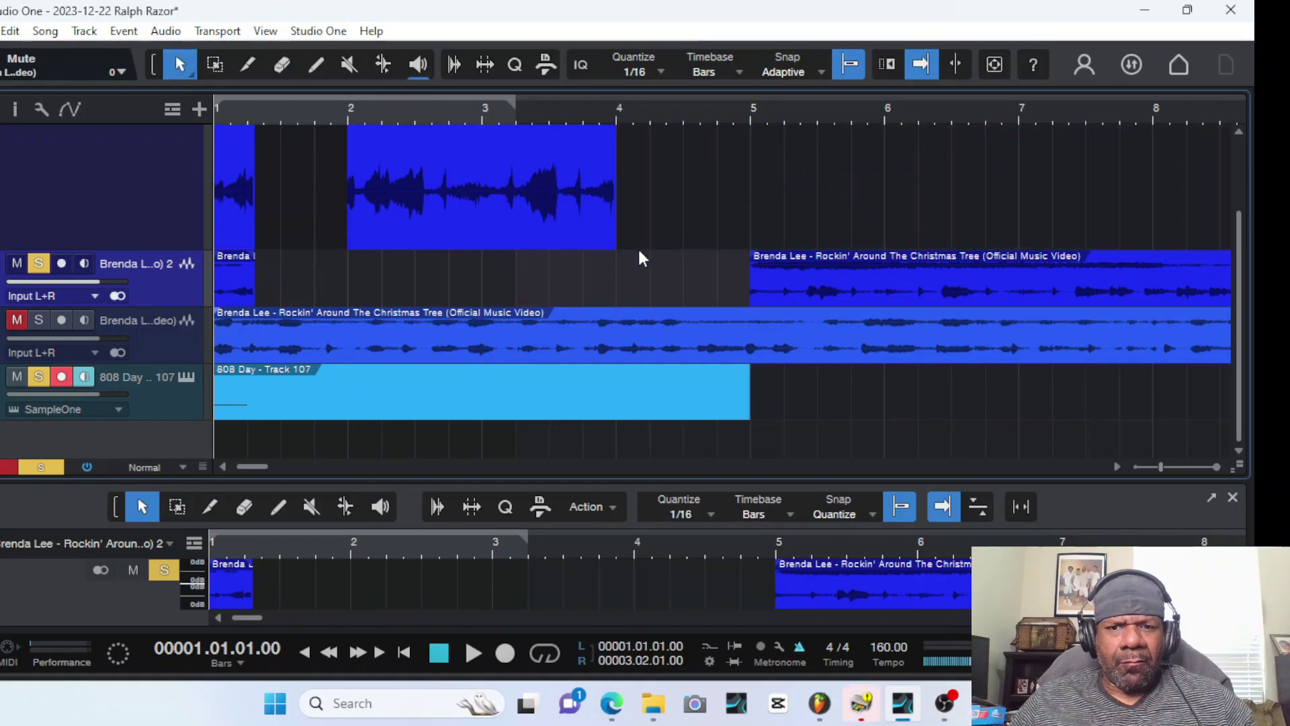
left_click_drag(792, 282, 212, 276)
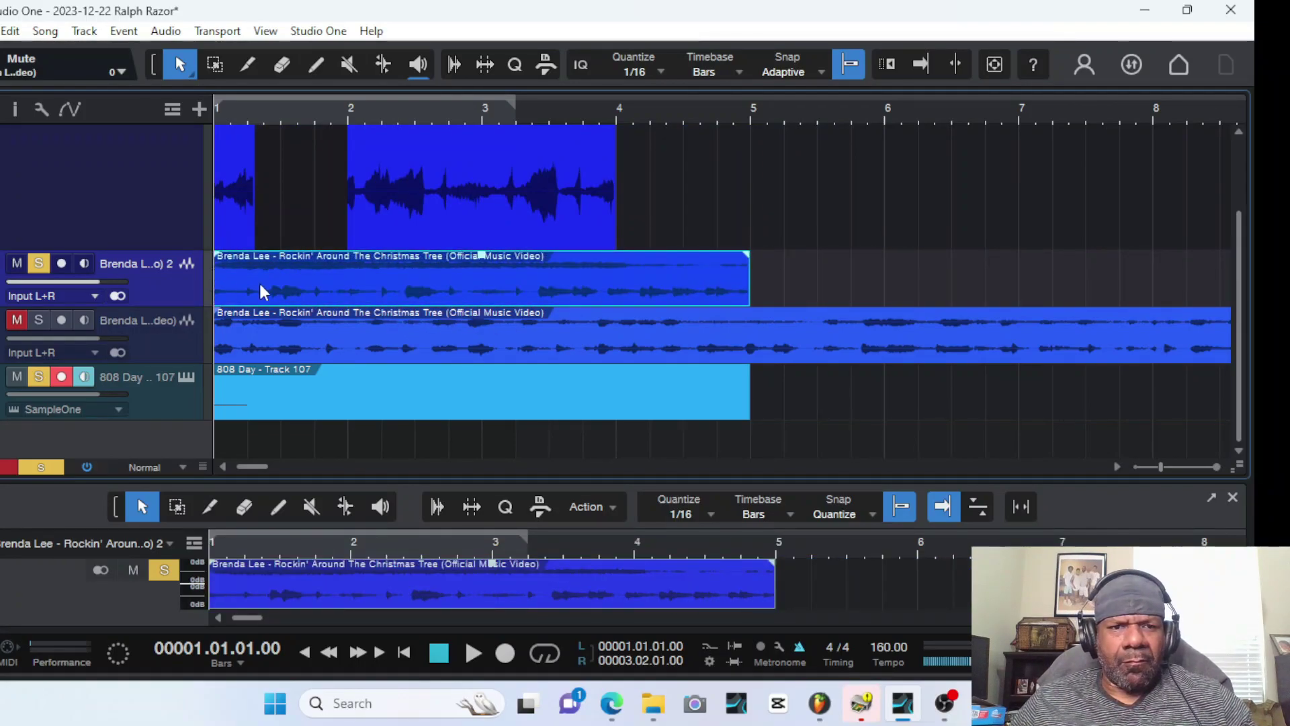
Audition the moved loop and remove the muted full-song track from the arrangement
key("f")
key("space")
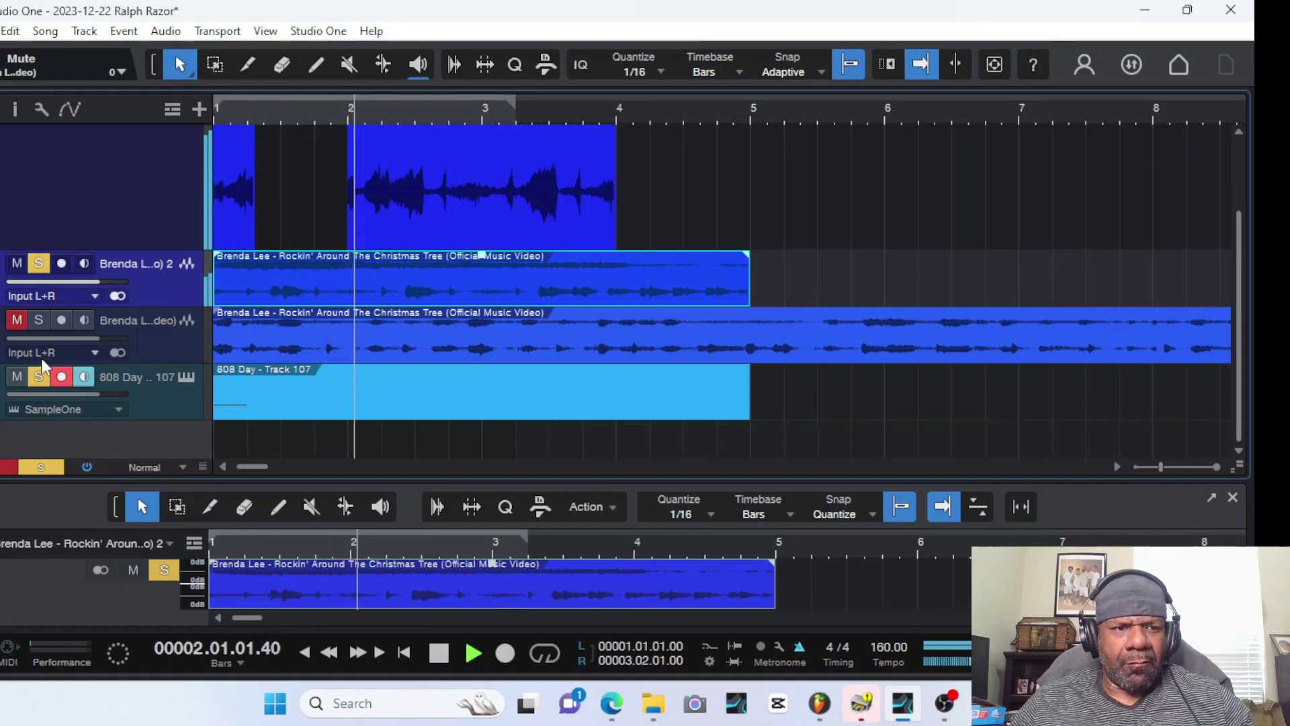
key("space")
left_click(166, 343)
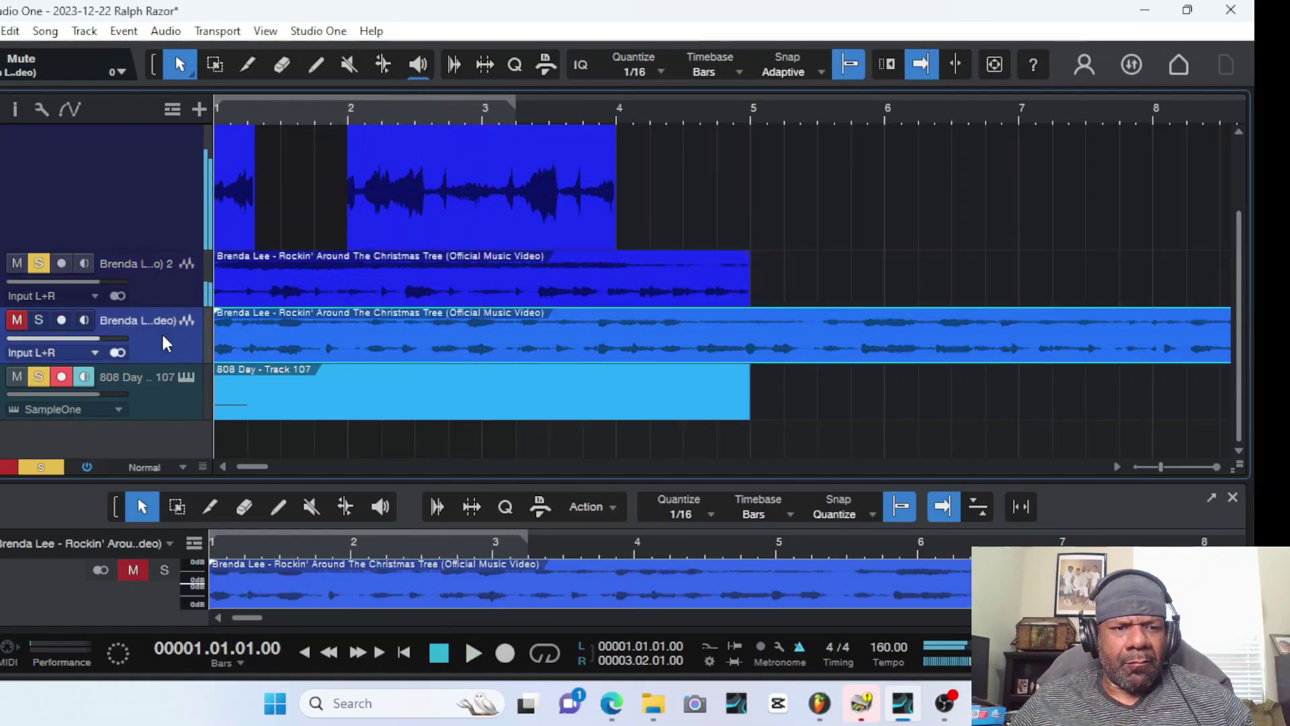
right_click(166, 343)
left_click(193, 272)
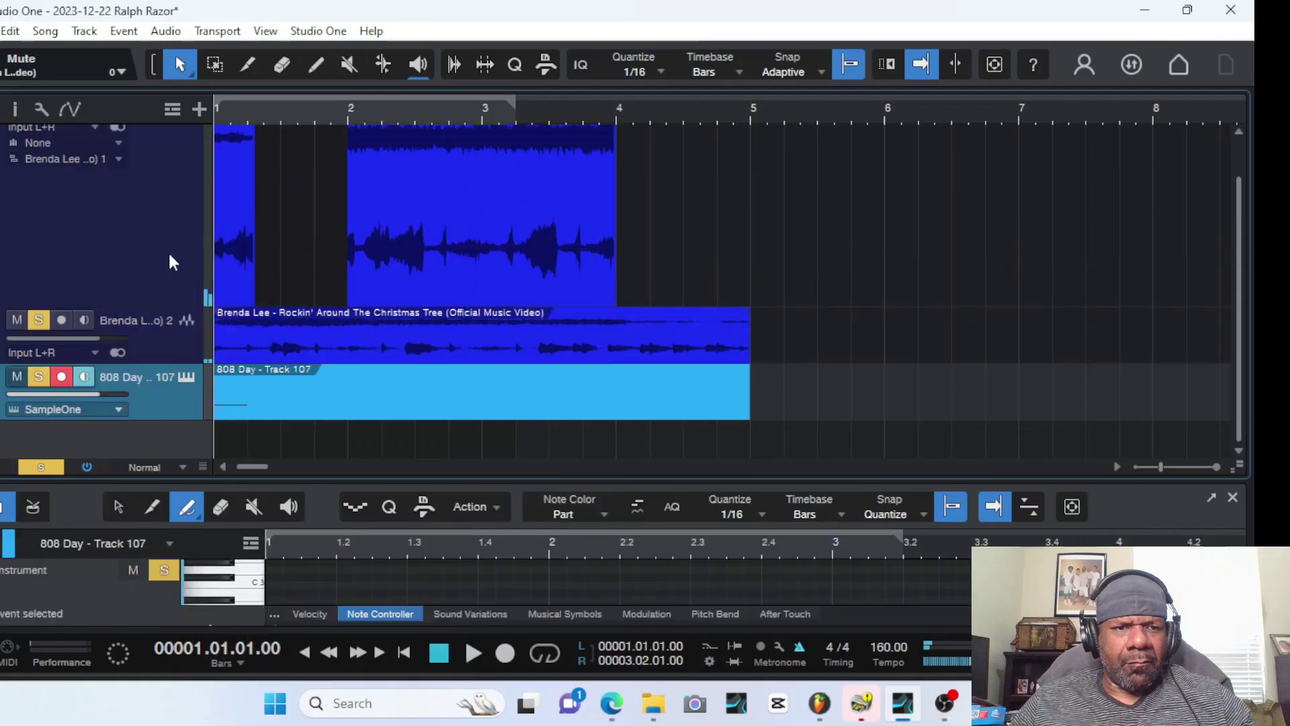
key("space")
key("space")
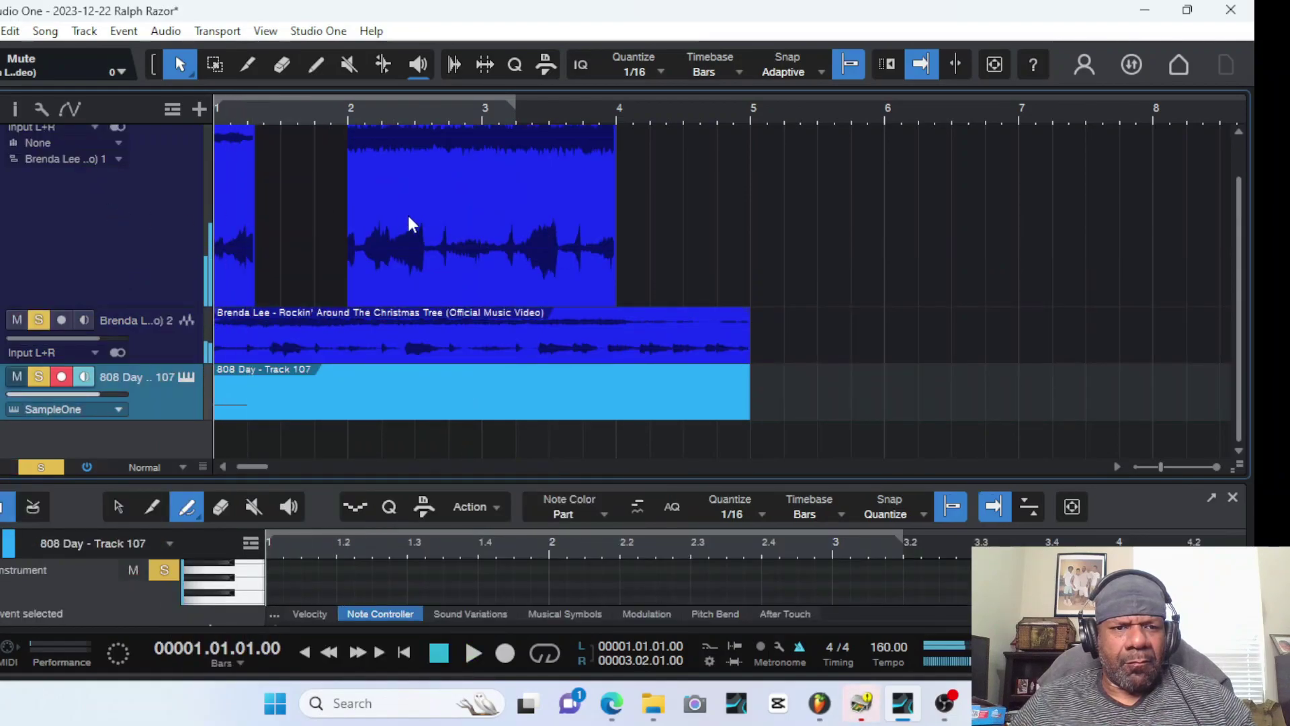
Move the first track's bar 2 loop piece to beat 2 of bar 3 and audition the arrangement
left_click(423, 226)
left_click_drag(424, 226, 593, 230)
left_click(231, 208)
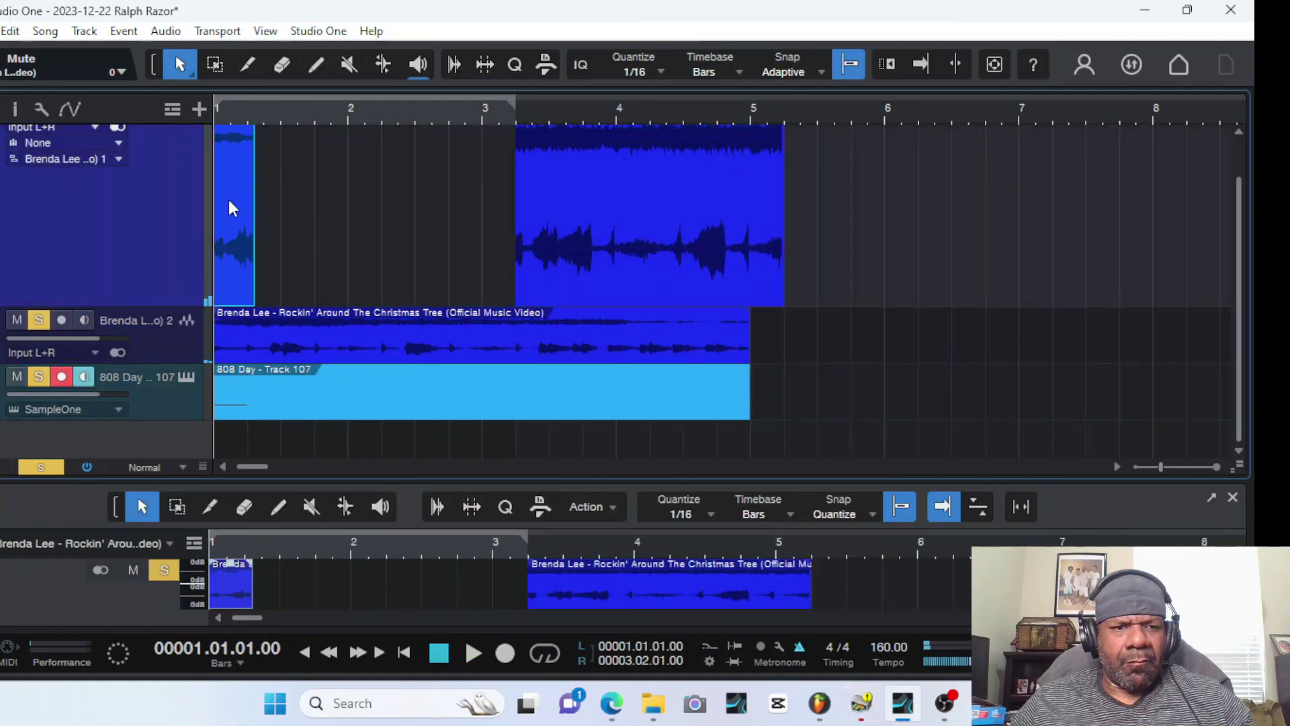
key("space")
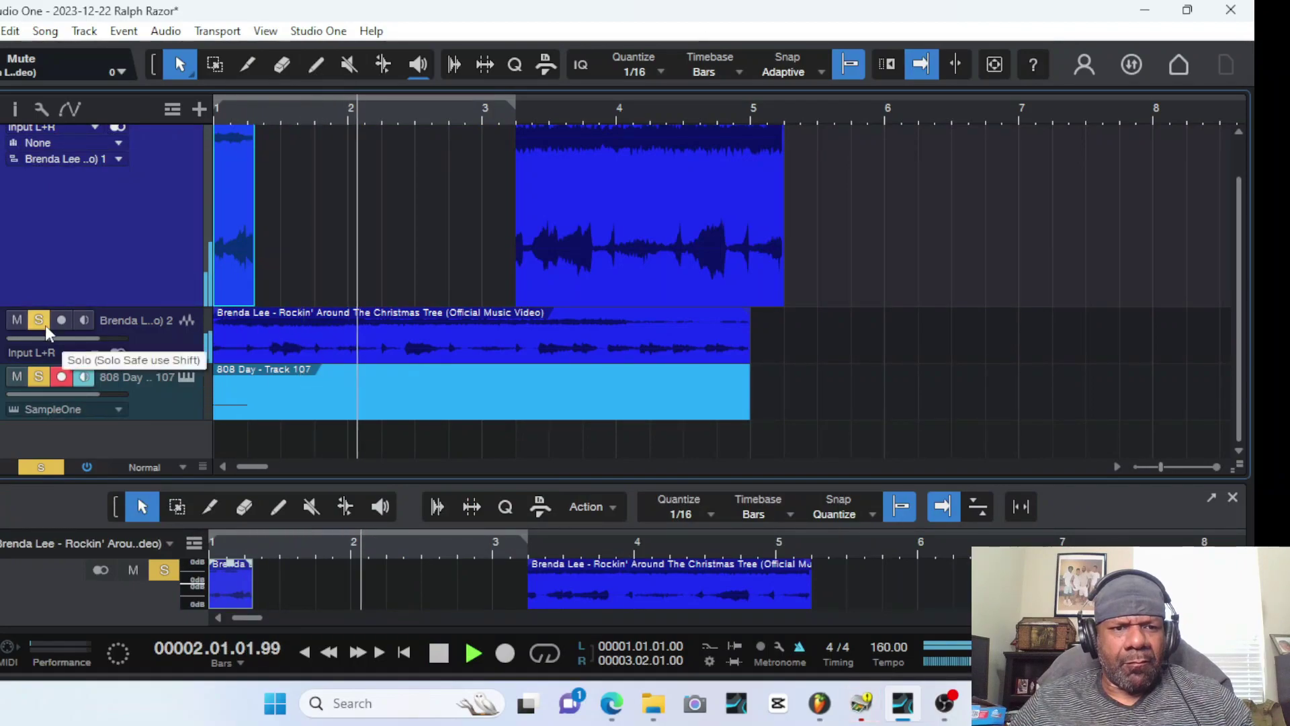
key("space")
Reverse the audio of the four-bar loop on the second track and audition it before and after
left_click(299, 349)
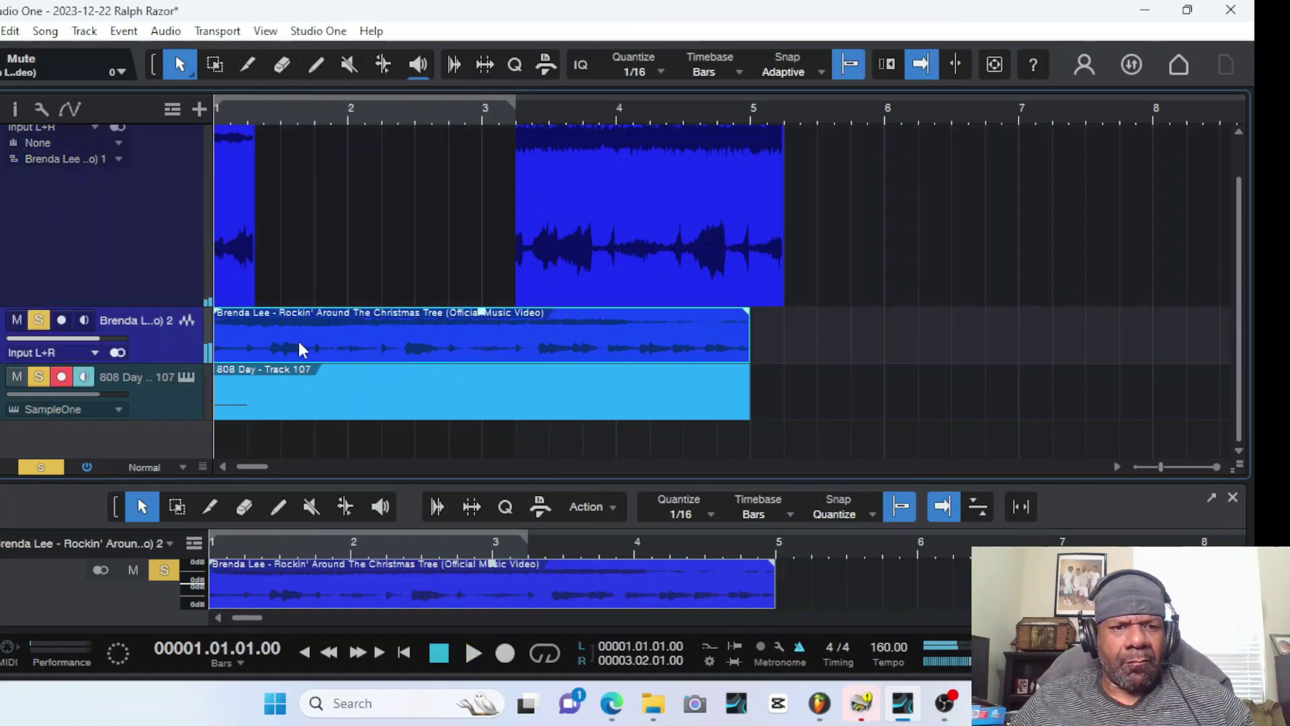
key("space")
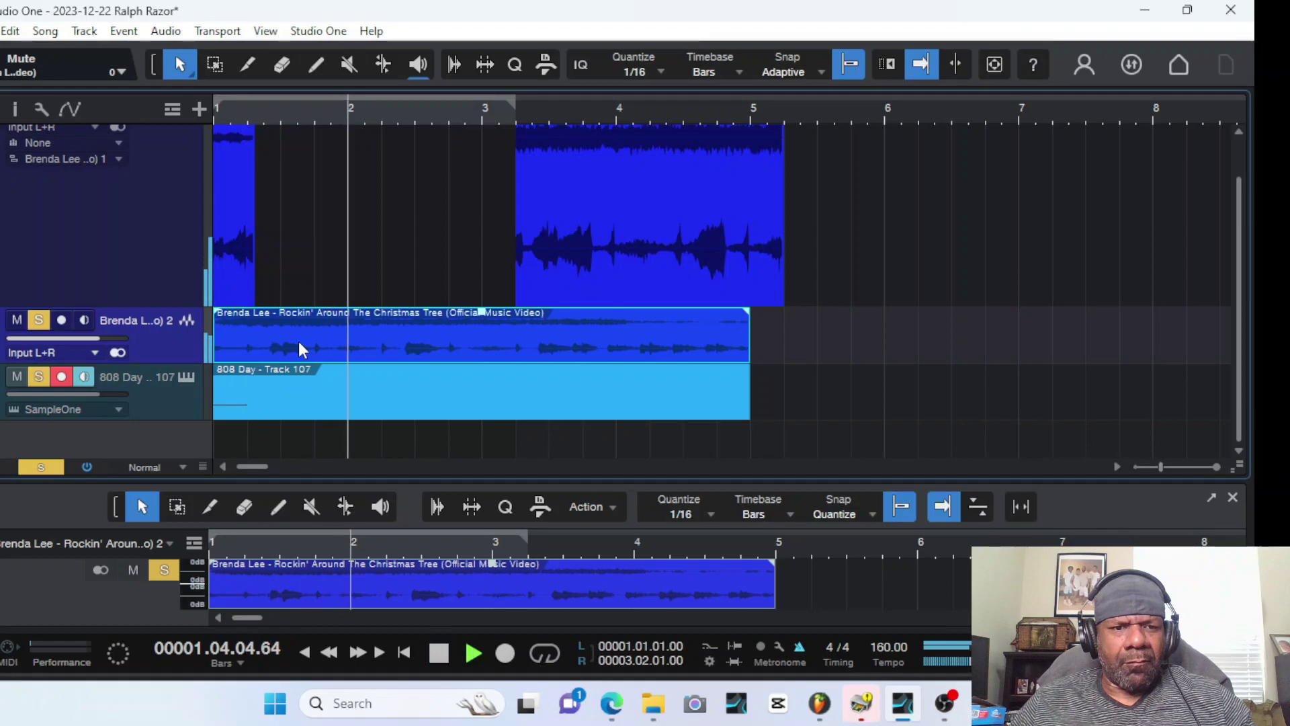
key("space")
right_click(299, 349)
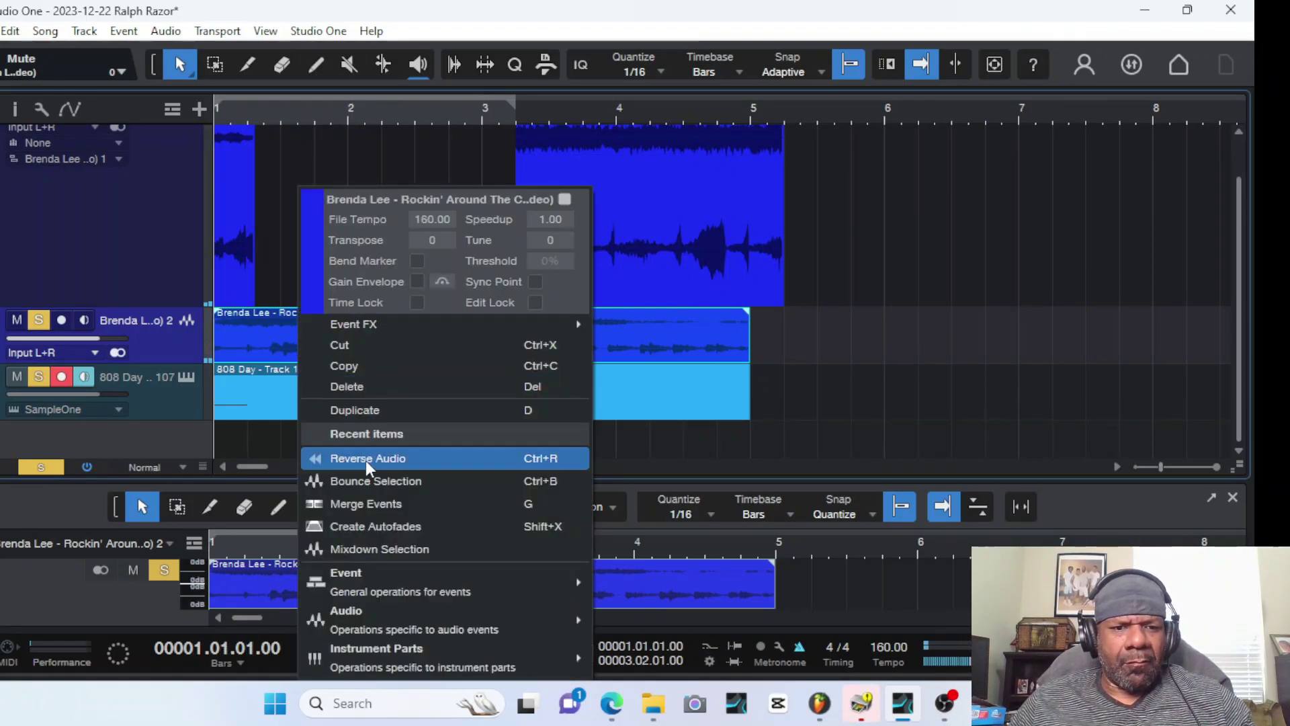
left_click(335, 457)
key("space")
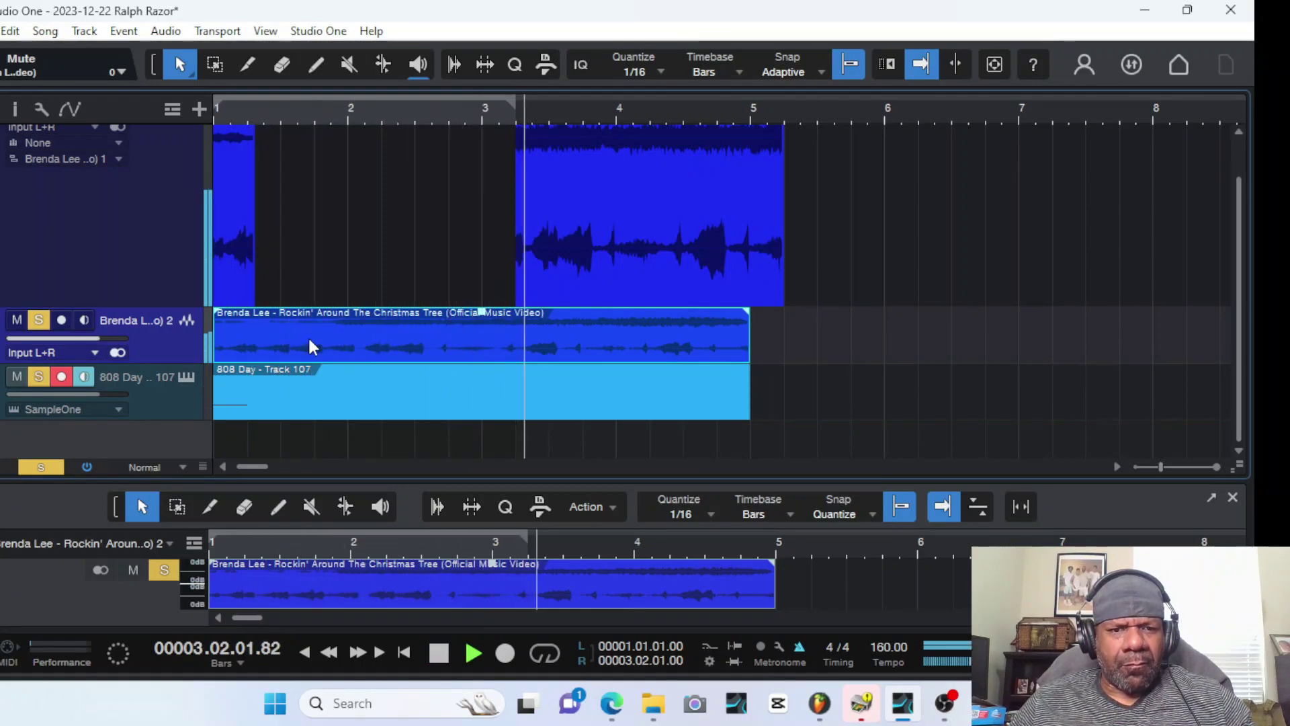
key("space")
Trim the first bar off the reversed loop and move the remaining three bars to bar 1, auditioning the result
left_click_drag(214, 340, 347, 341)
key("space")
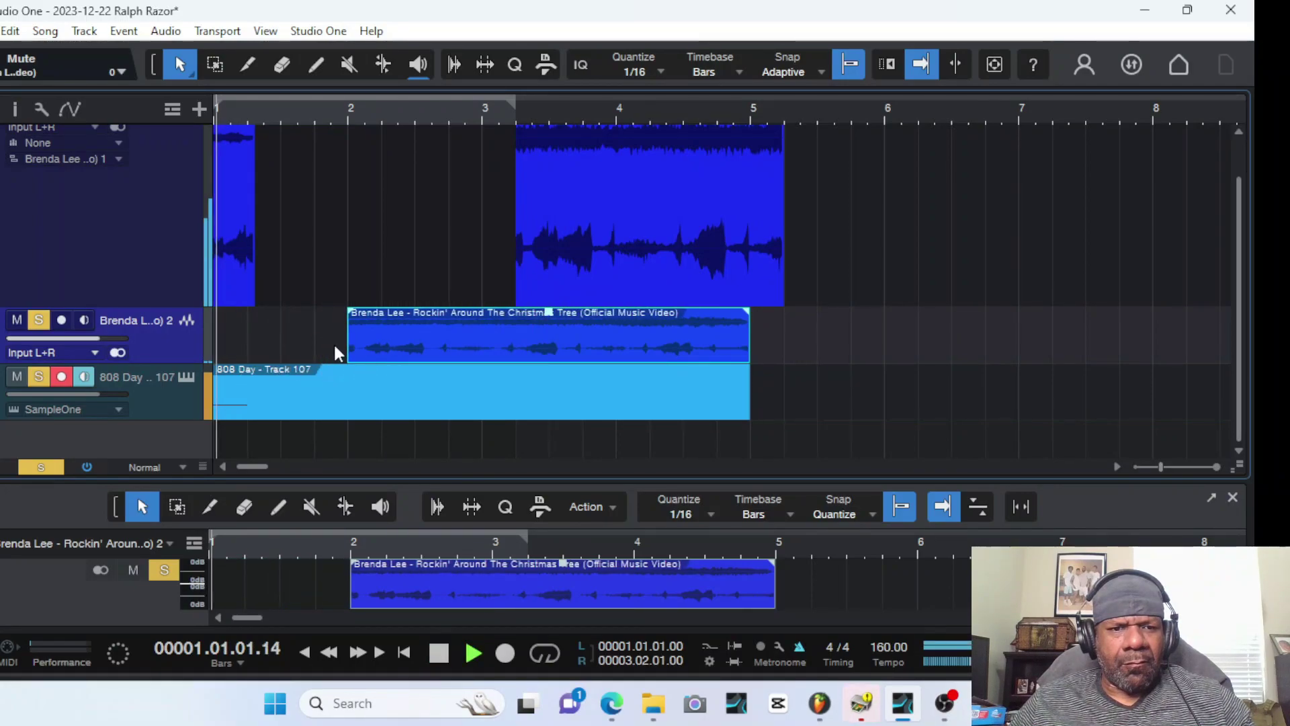
key("space")
left_click_drag(393, 340, 211, 331)
key("space")
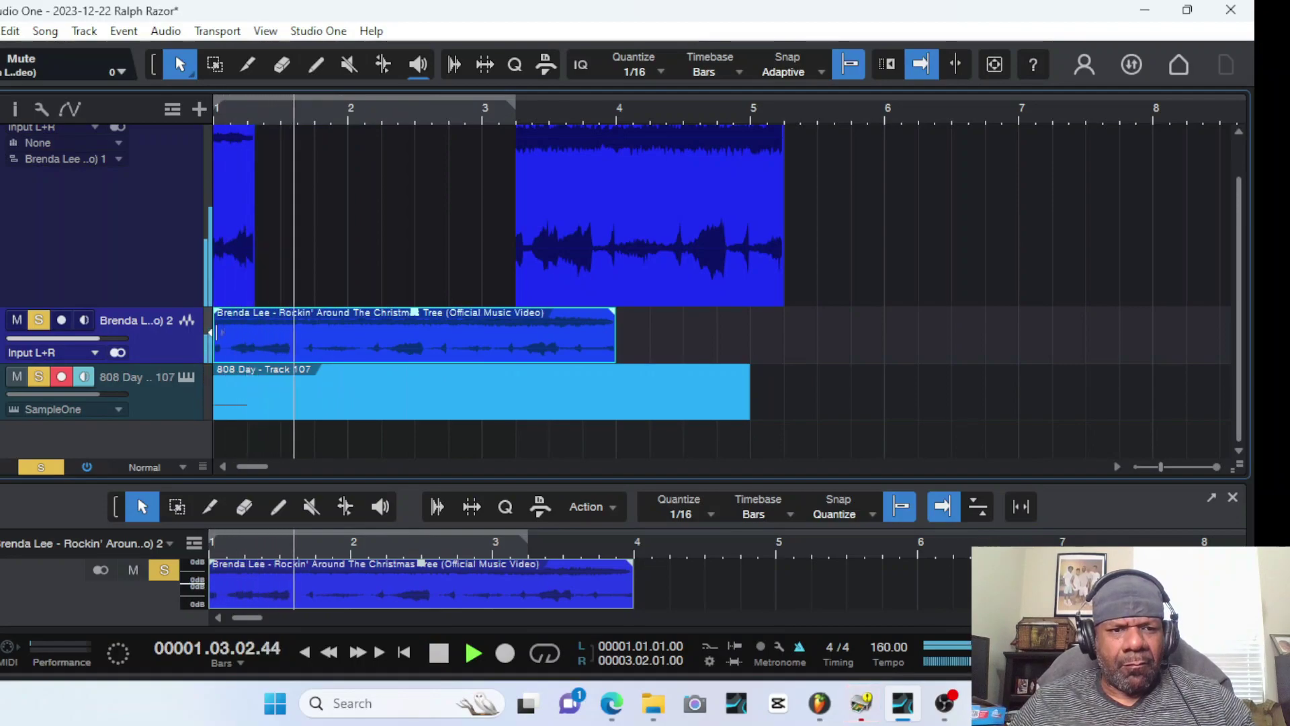
Delete the first loop track's piece at beat 2 of bar 3 and remove that track
left_click(581, 209)
key("Delete")
key("space")
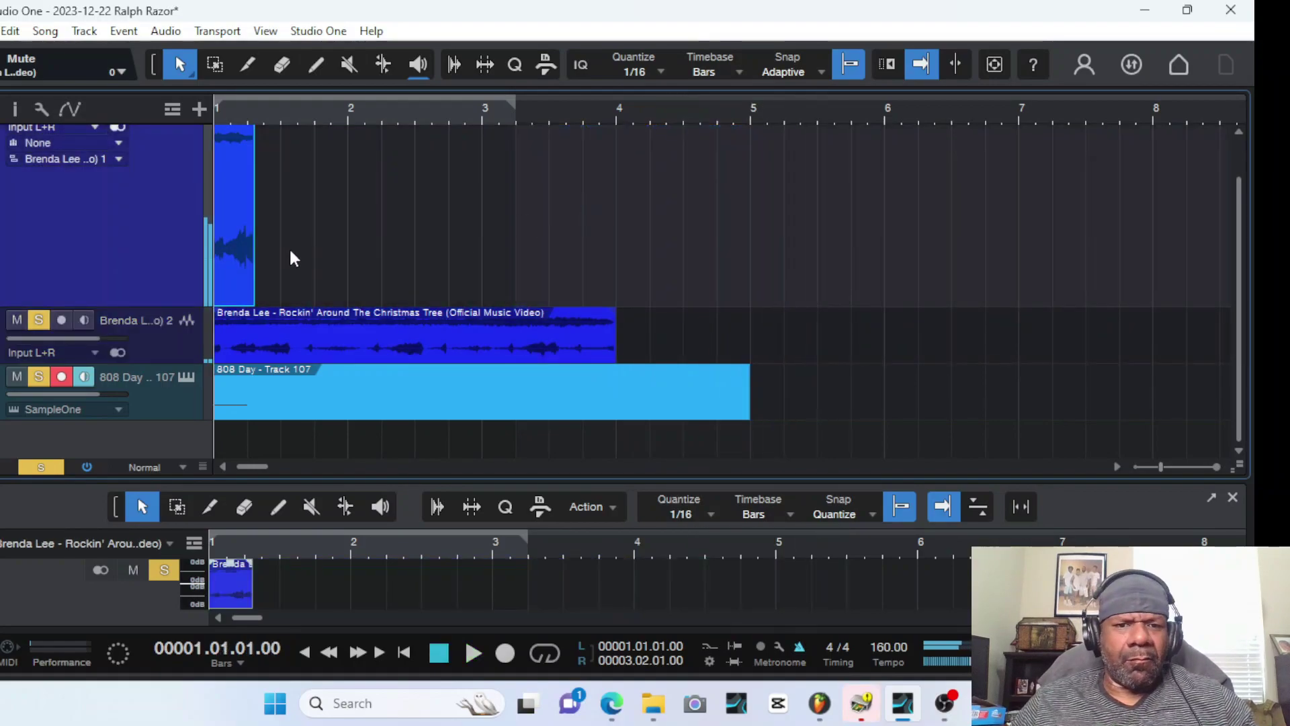
right_click(99, 218)
left_click(172, 304)
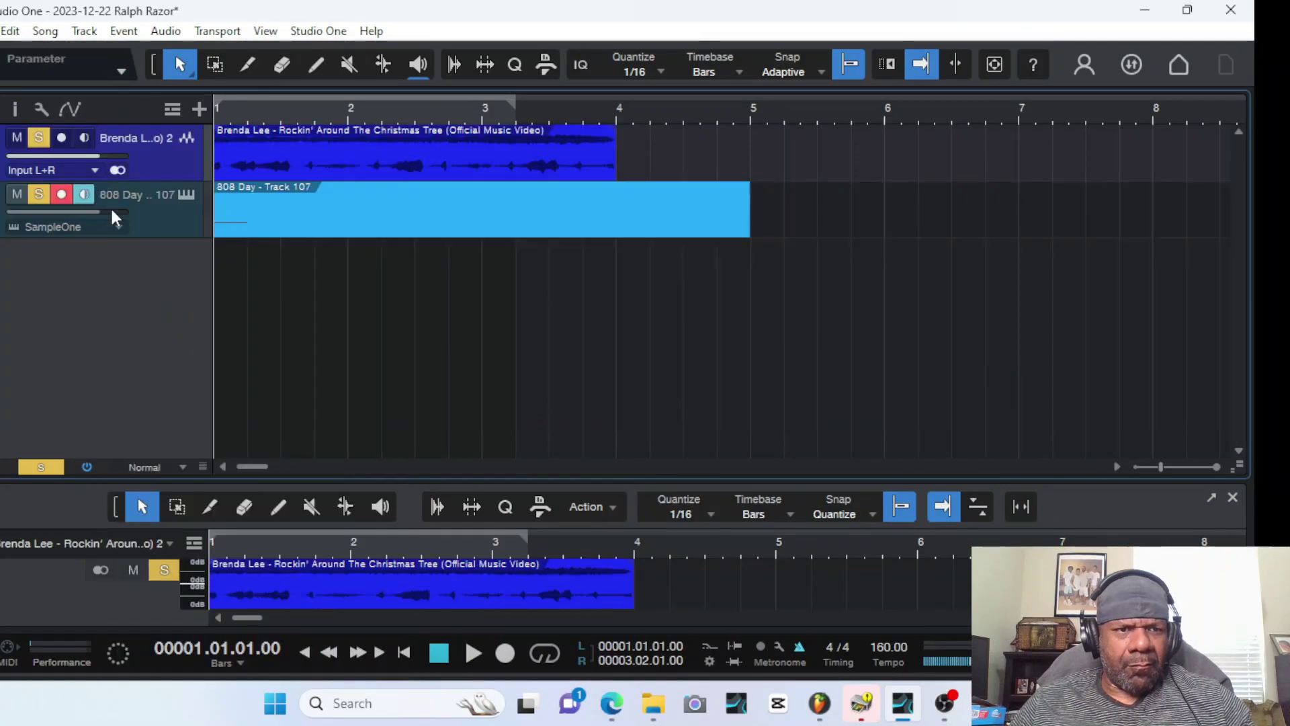
Clear solo on both remaining tracks, disarm the 808 track, and play the mix with the editor closed
key("space")
left_click(38, 137)
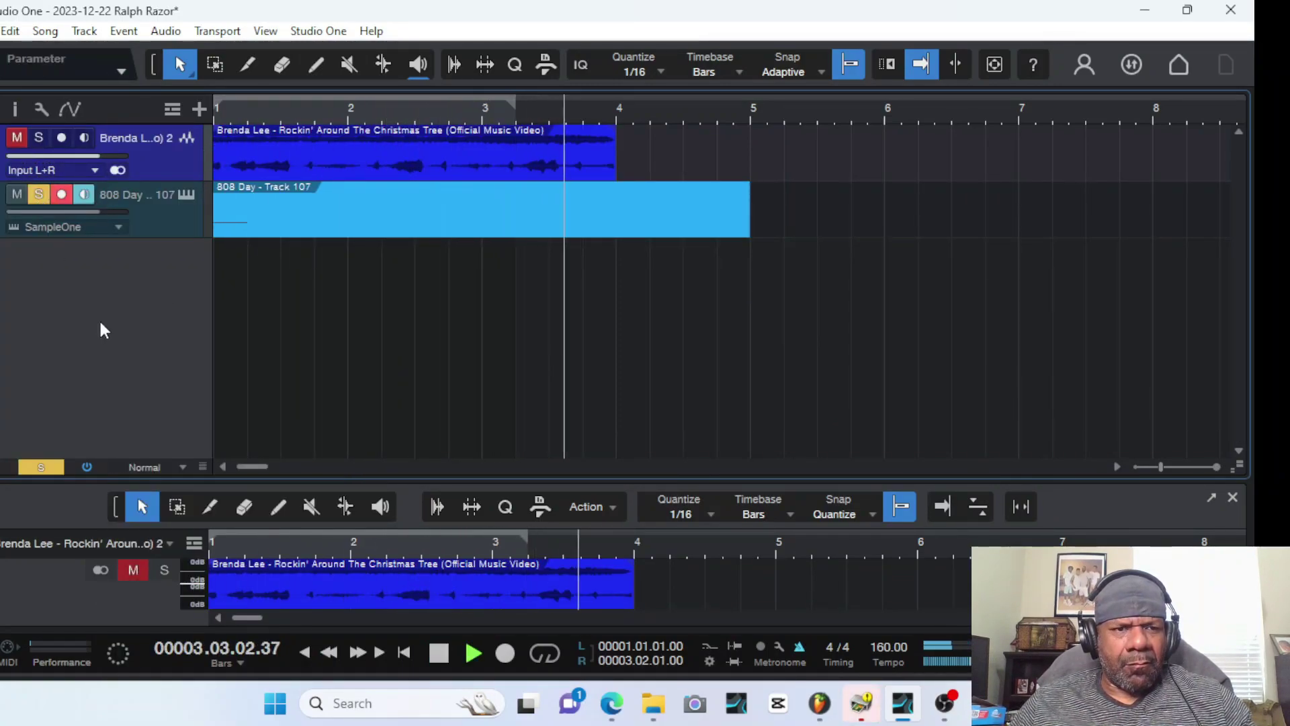
left_click(39, 195)
left_click(62, 195)
key("space")
key("space")
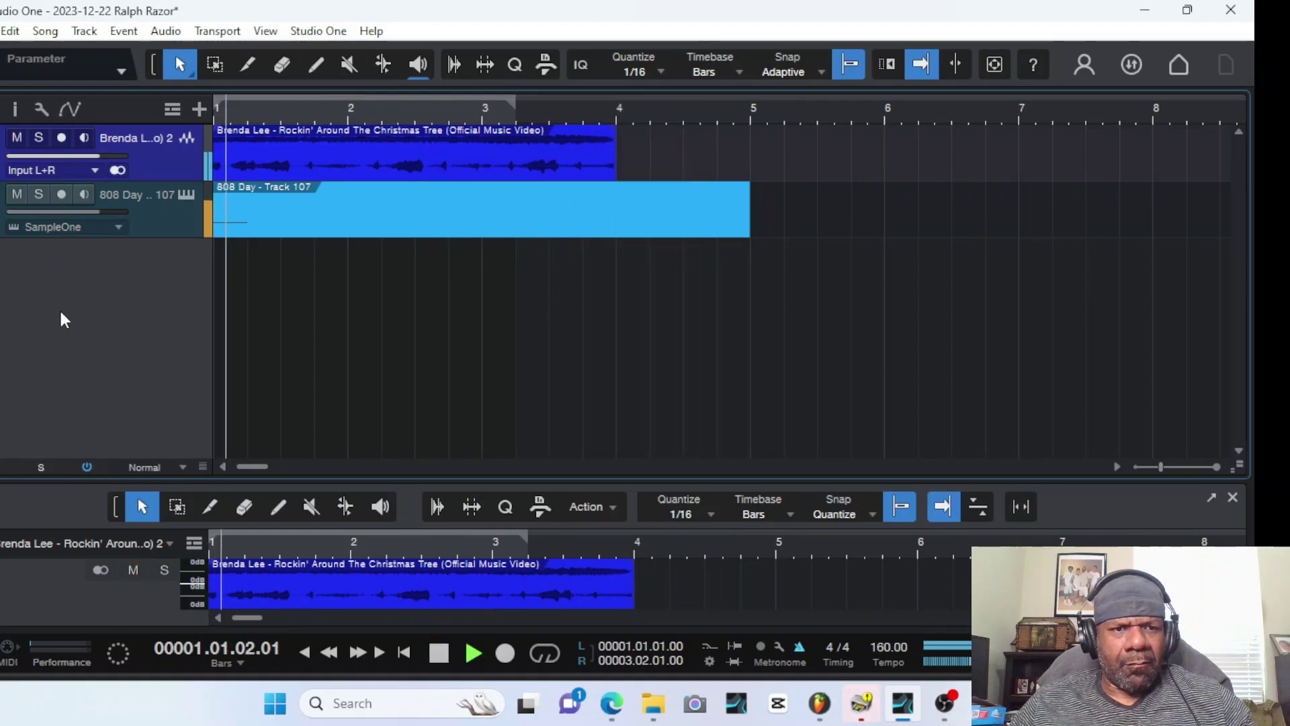
key("F2")
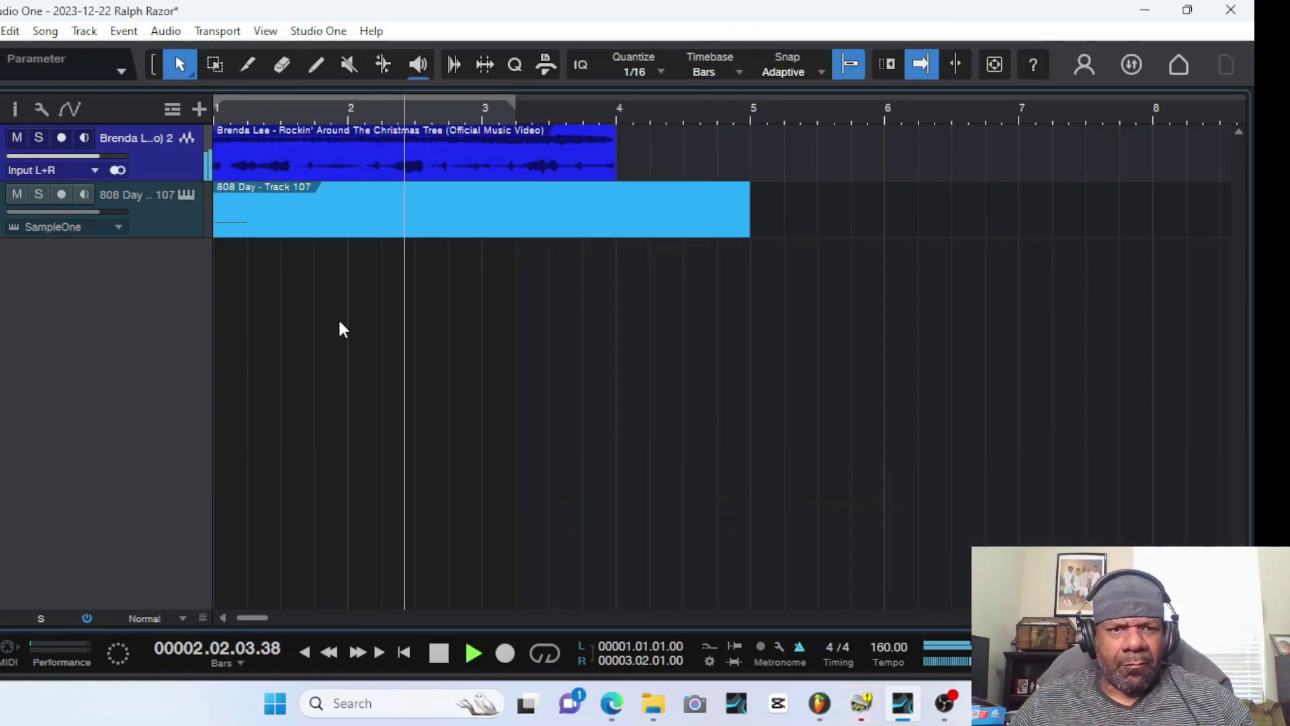
key("space")
Open the 808 part in an enlarged note editor with the Arrow tool and try duplicating its content
double_click(343, 220)
left_click_drag(420, 493, 434, 277)
key("space")
key("space")
left_click(119, 305)
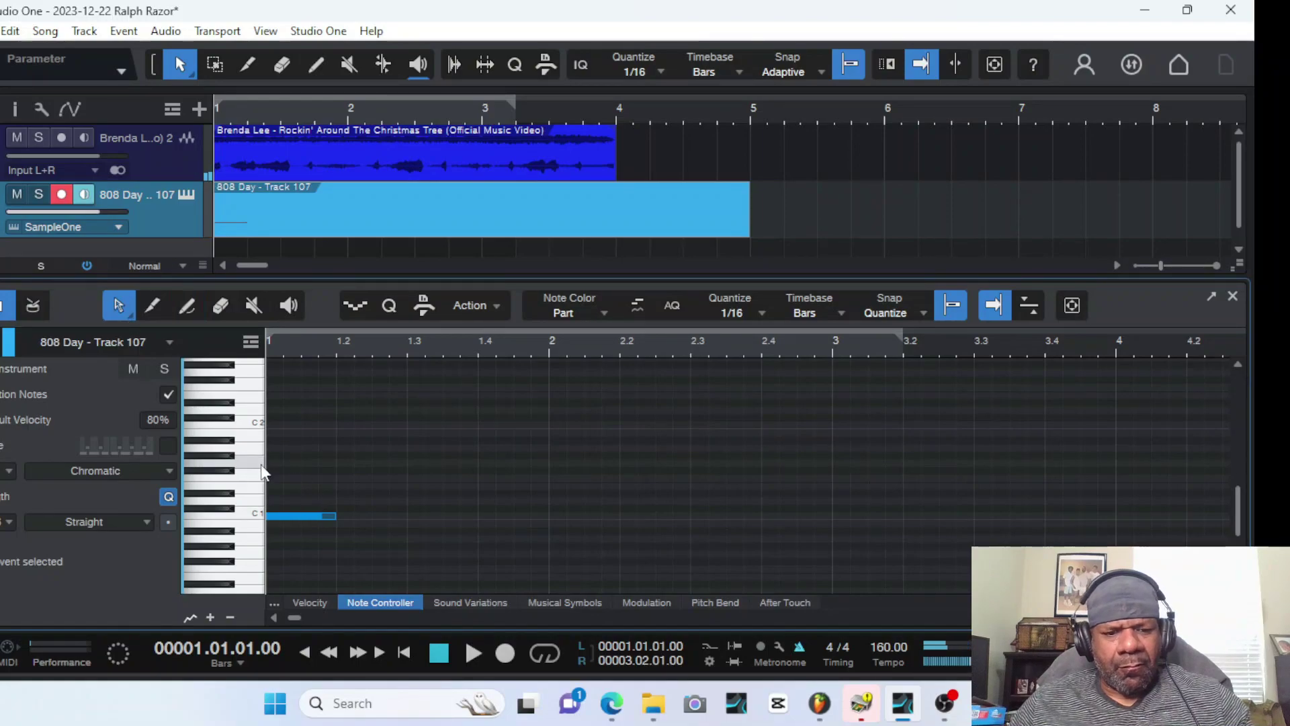
key("d")
key("ctrl+z")
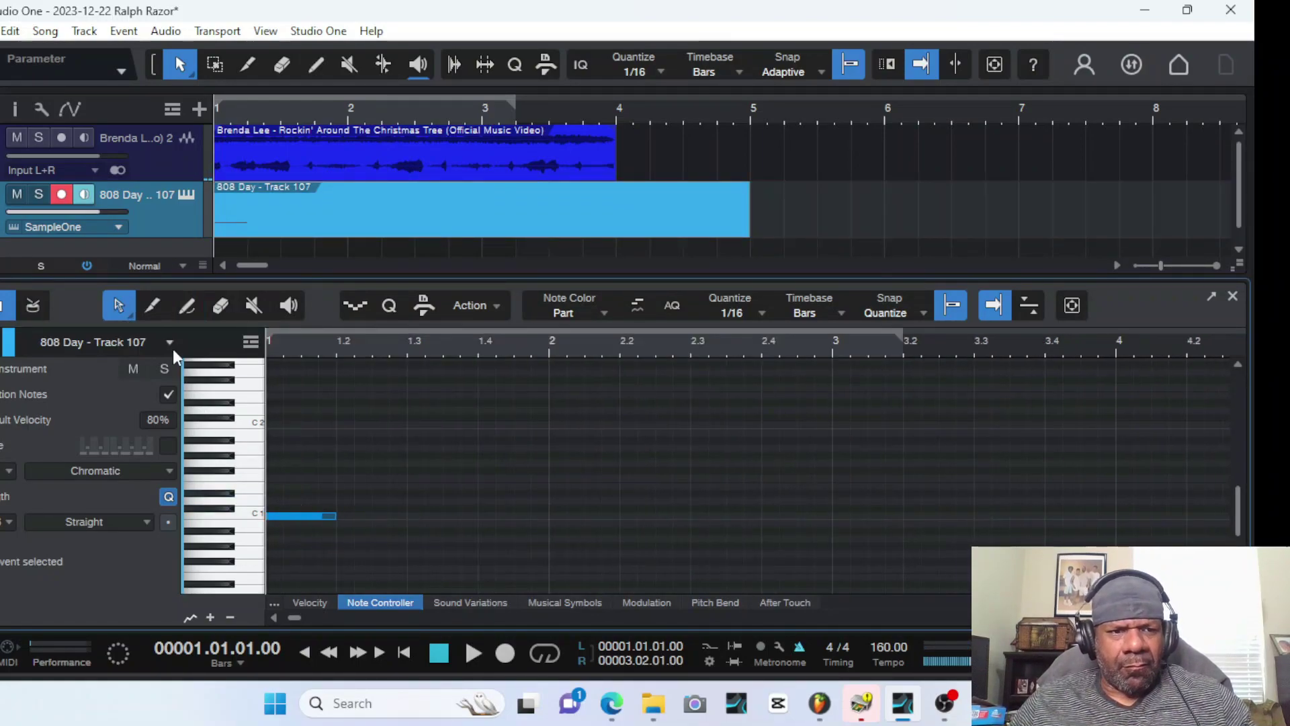
Copy the 808's C1 note to D#1 at position 1.2.3 and audition it against the loop
left_click(125, 305)
left_click(322, 514)
left_click_drag(322, 514, 395, 496)
key("space")
key("space")
key("space")
key("space")
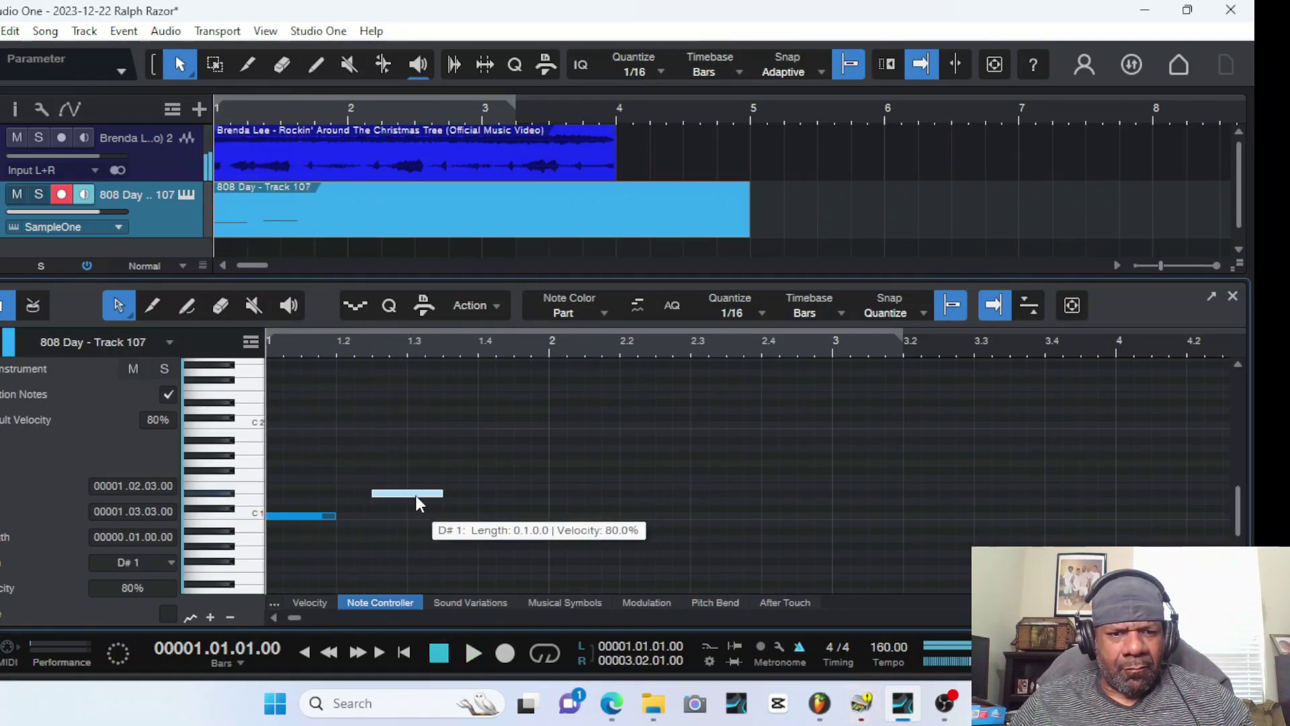
Duplicate the D#1 note and, after auditioning the copy at bar 2, place it on F1 at beat 4 of bar 1
key("space")
key("space")
key("ctrl+d")
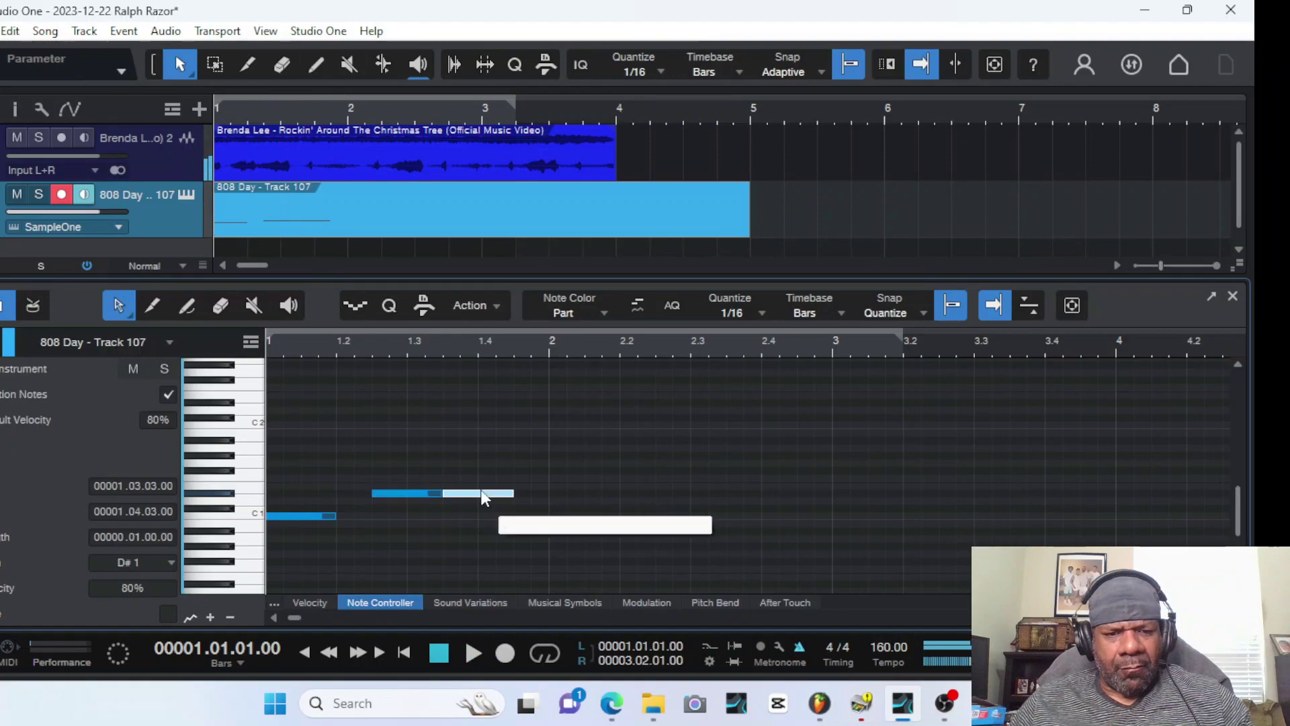
left_click_drag(480, 493, 587, 476)
key("space")
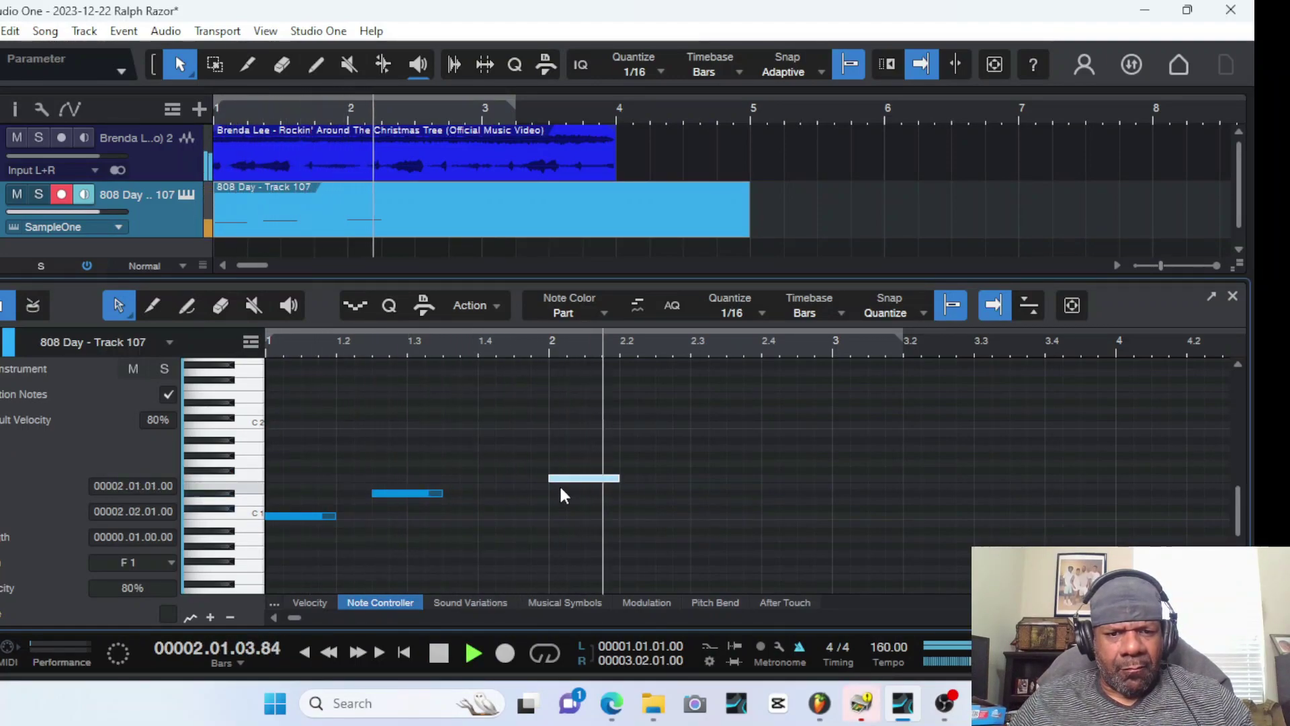
key("space")
left_click_drag(566, 478, 489, 479)
key("space")
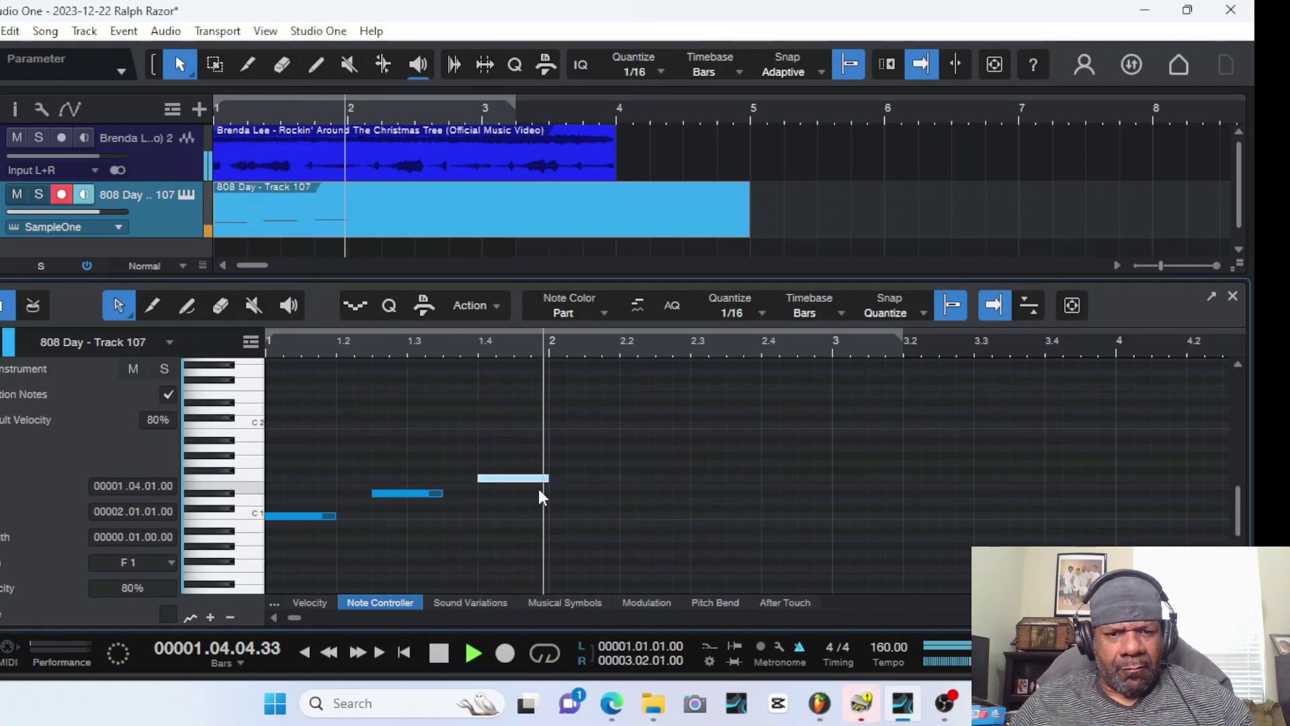
key("space")
Copy the F1 note to beat 2 of bar 2, duplicate it onto beat 3, and audition the bass line
left_click_drag(533, 477, 640, 479)
key("space")
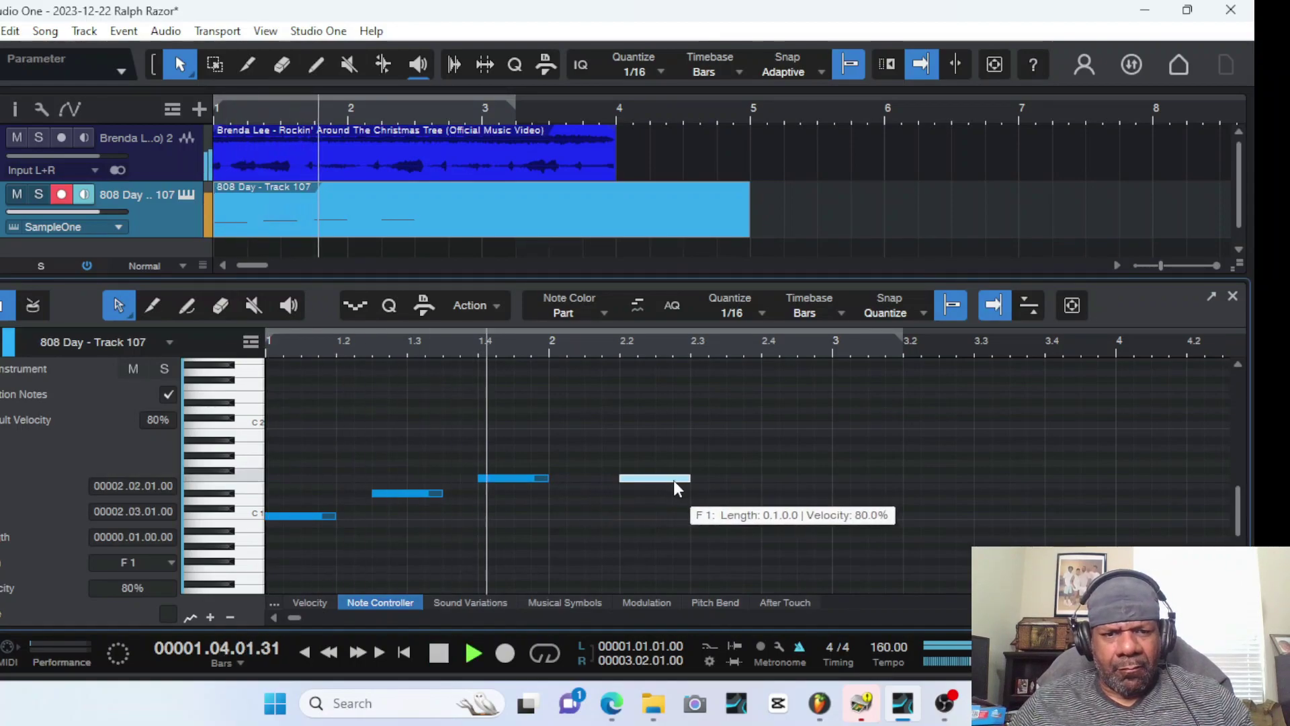
key("space")
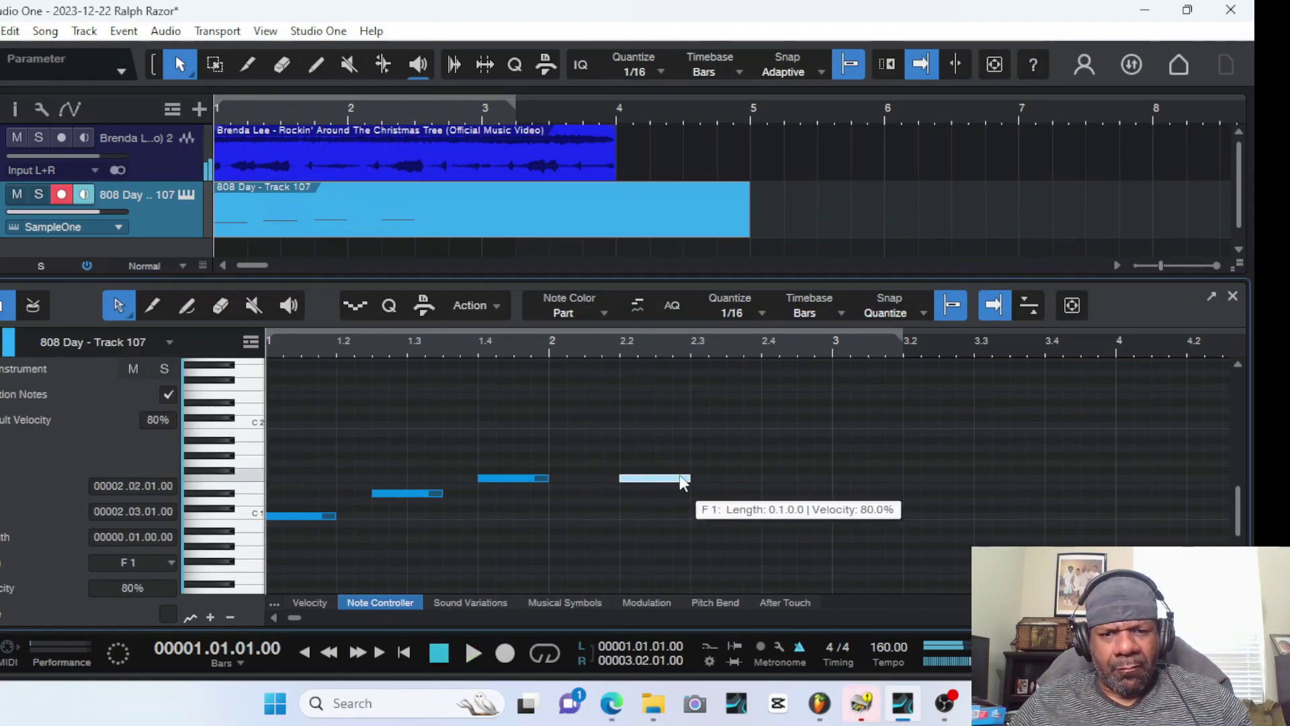
key("d")
key("space")
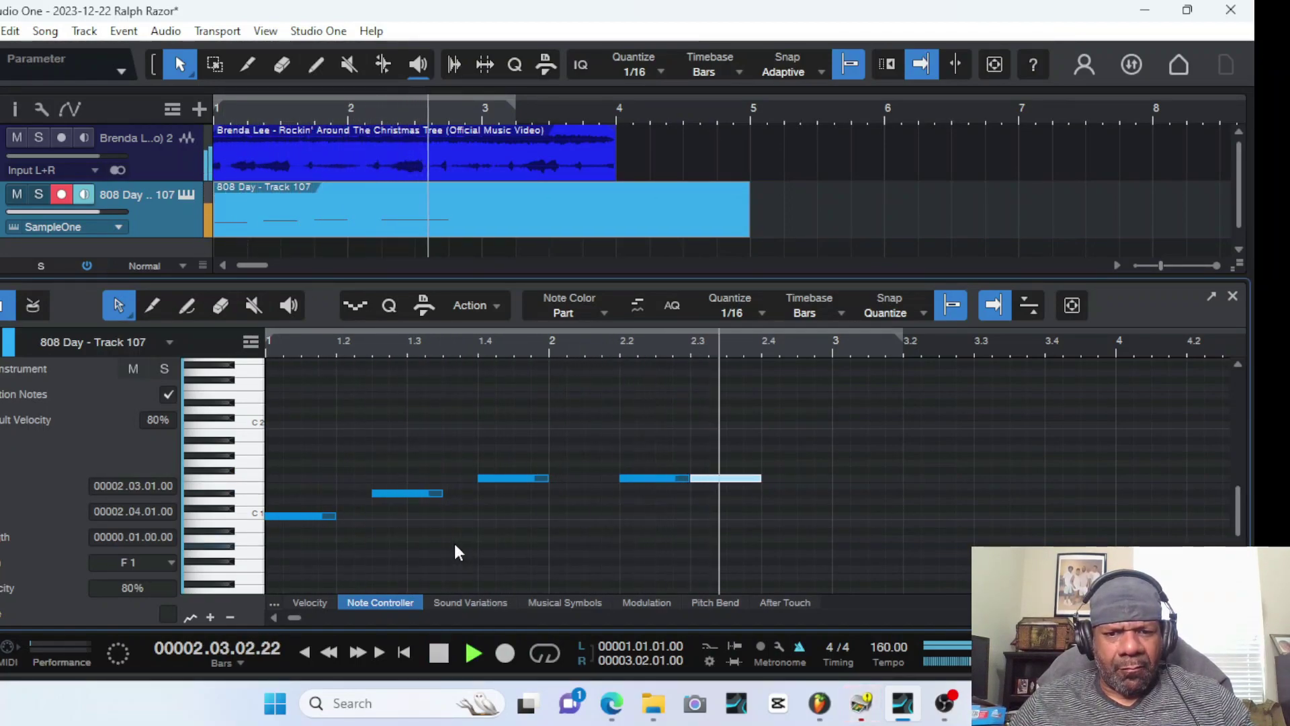
key("space")
key("space")
key("space")
key("space")
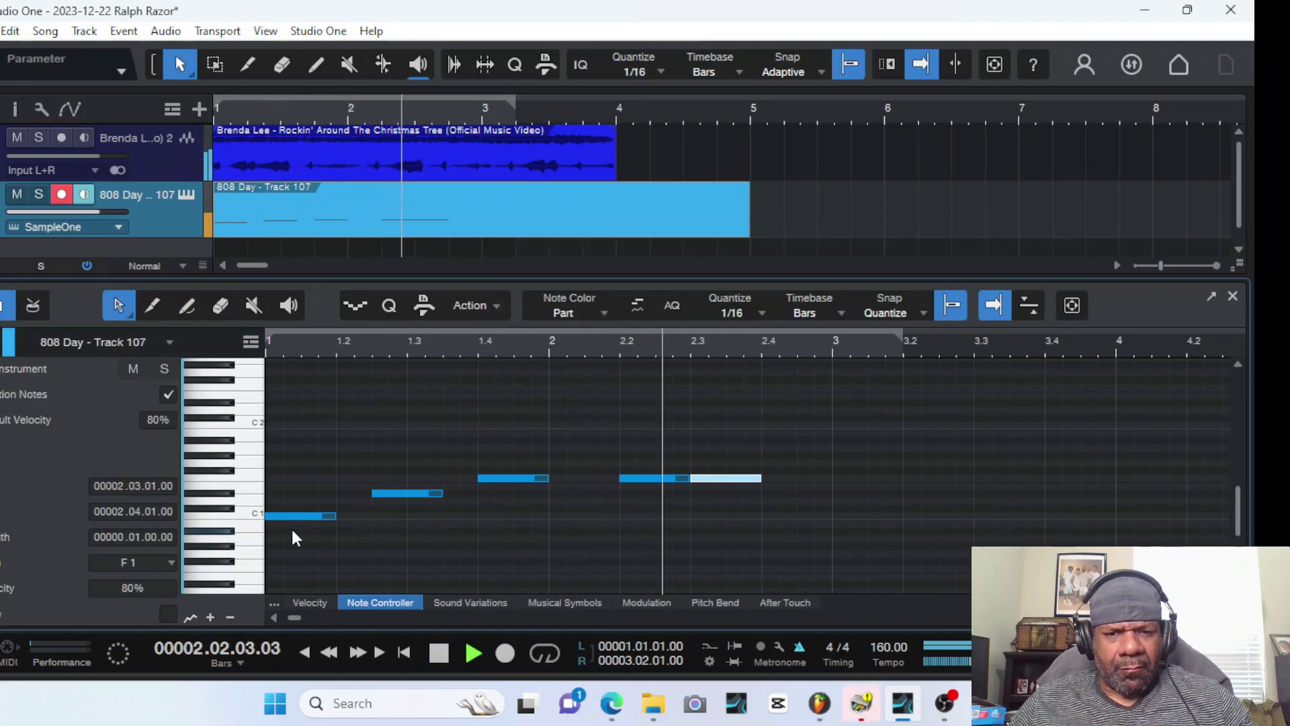
key("space")
Shorten the 808 part to end at bar 4 like the loop, and reopen it in the note editor
key("F2")
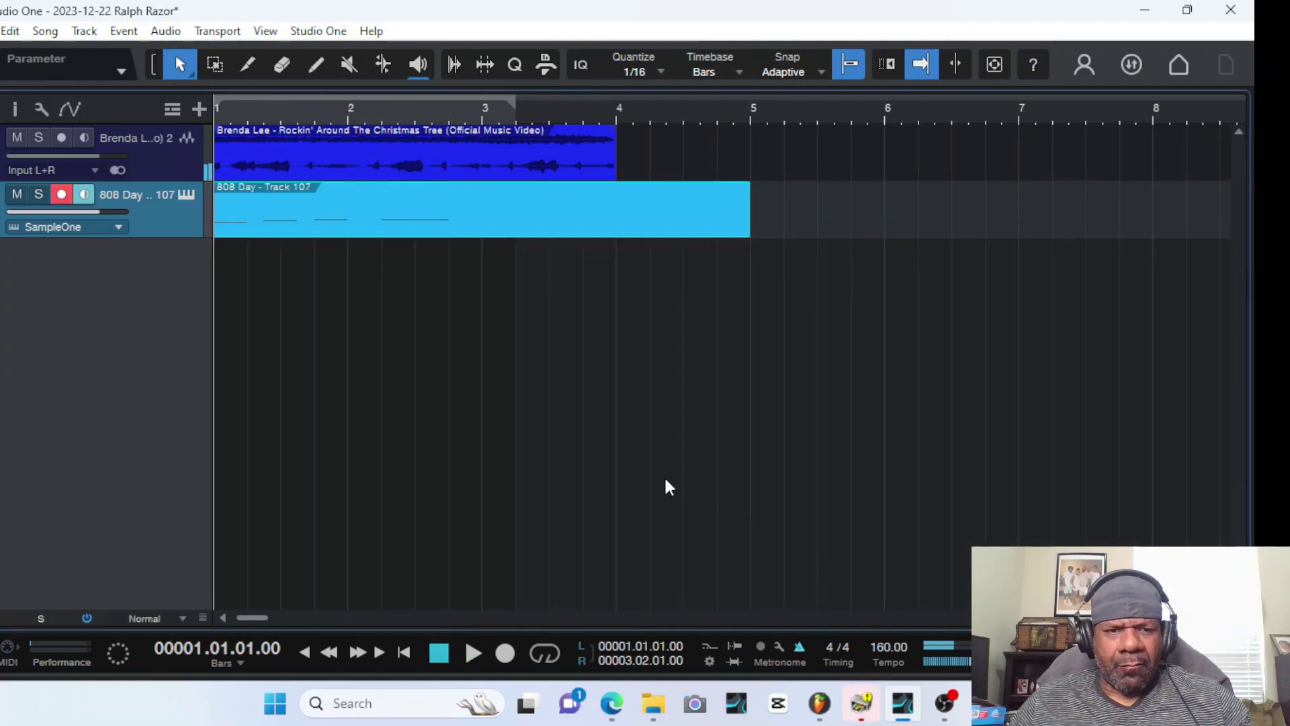
key("space")
key("f")
left_click_drag(751, 218, 621, 219)
key("space")
key("f")
double_click(470, 221)
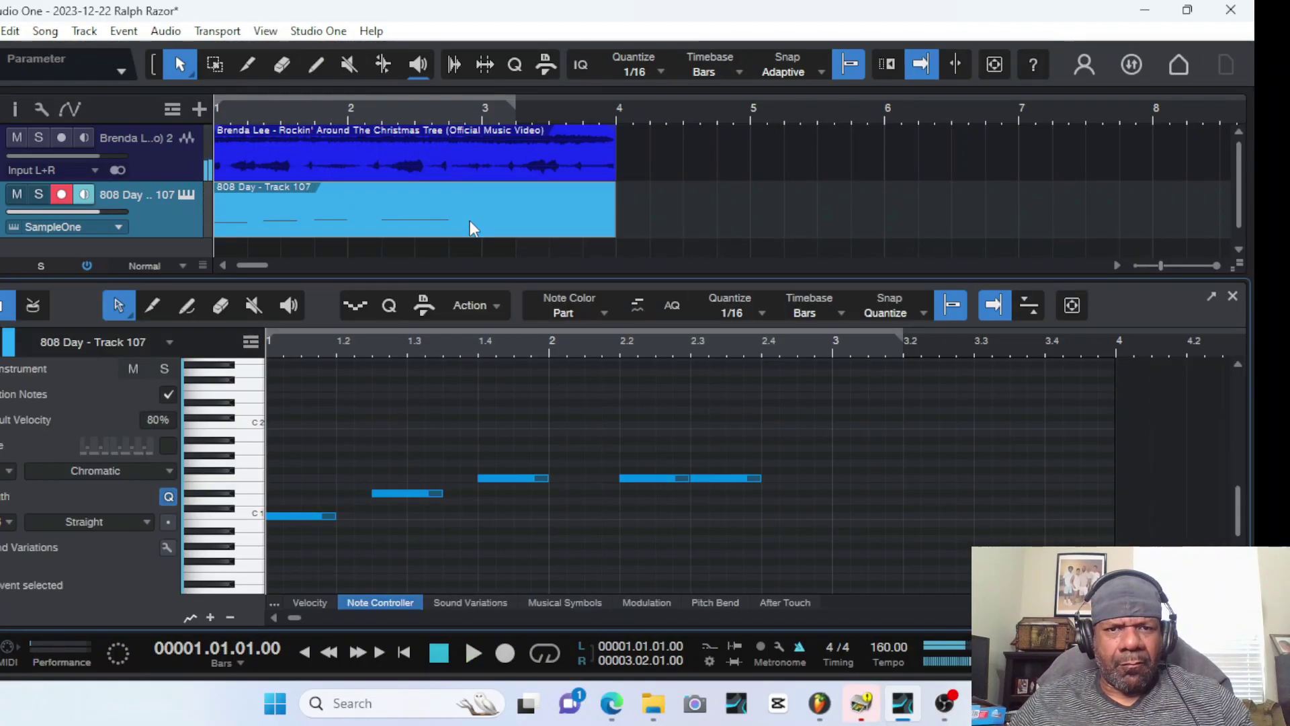
Open the Christmas loop in the audio editor and audition it together with the 808 bass line
double_click(592, 144)
key("space")
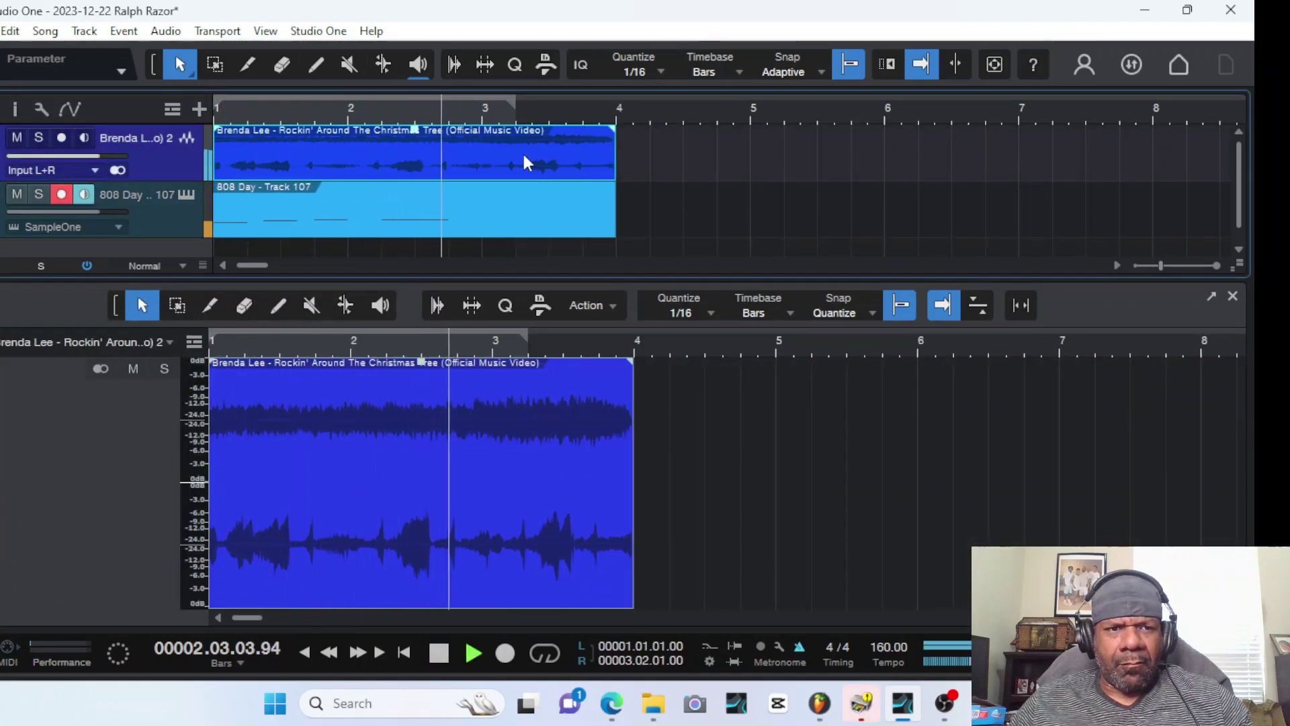
key("space")
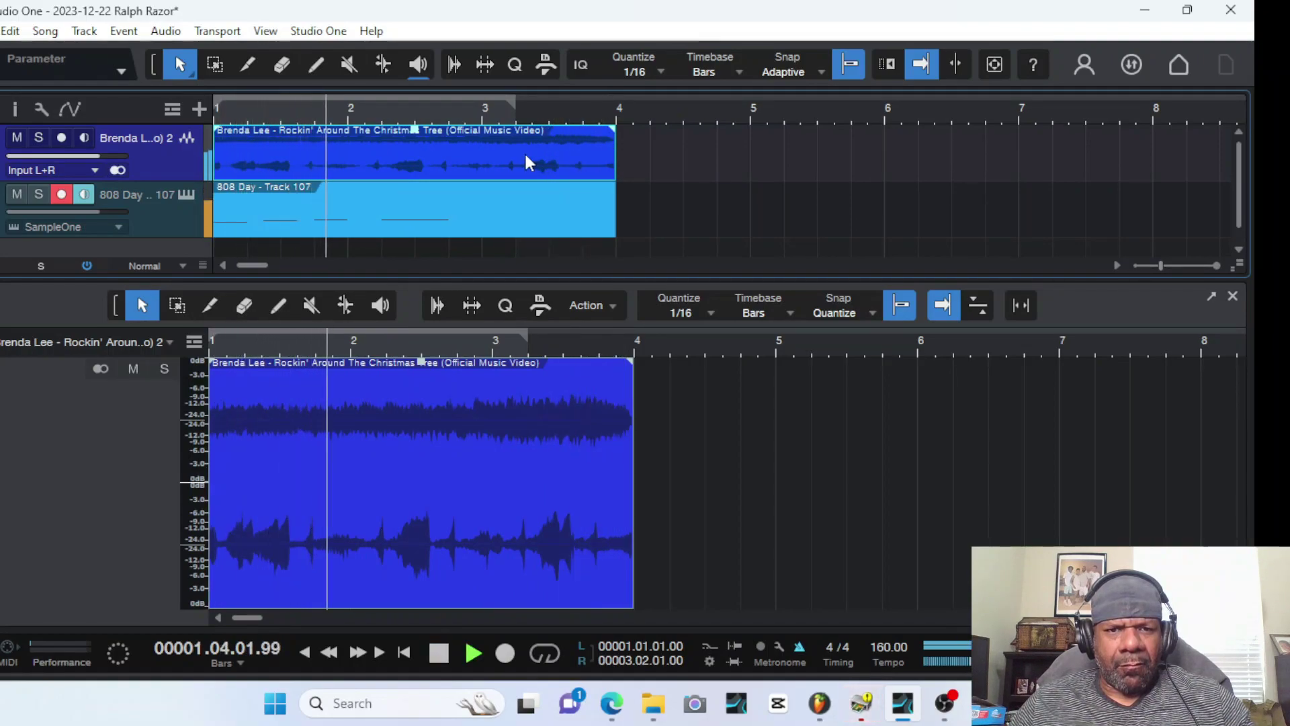
left_click_drag(616, 162, 691, 162)
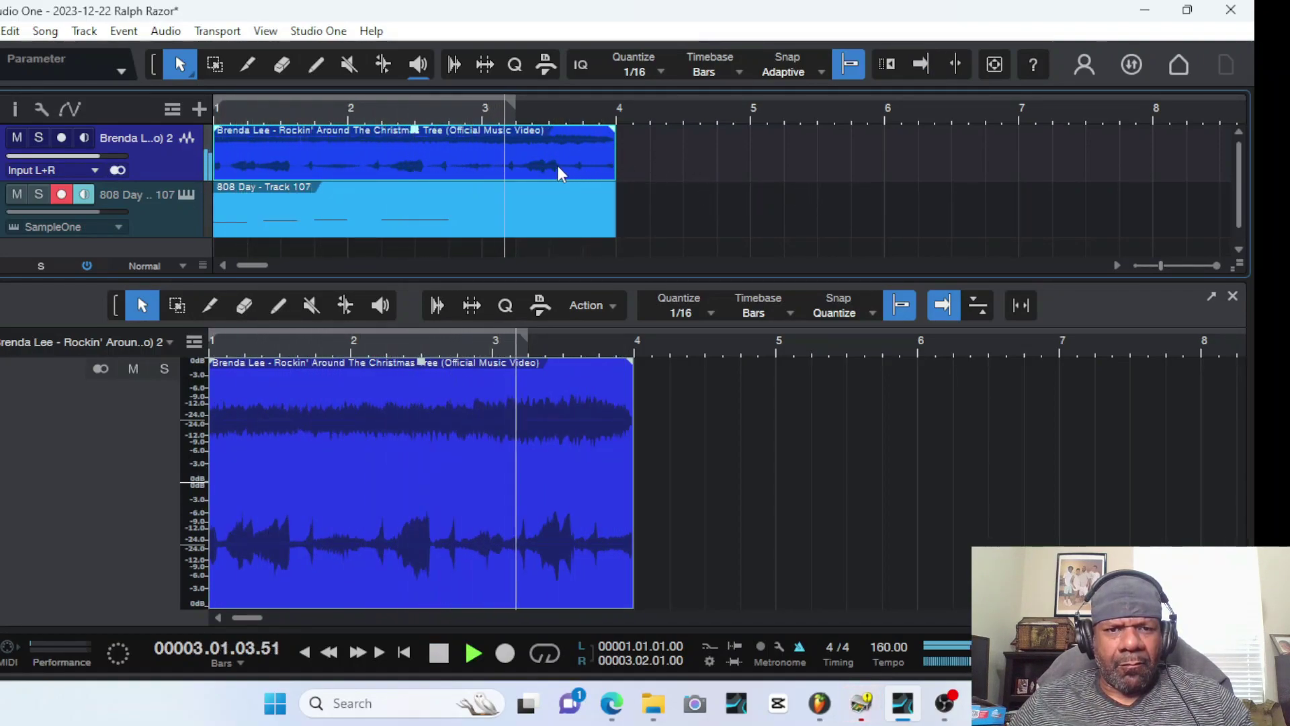
key("space")
Try a four-bar loop by moving it to bar 2, extending its start back to bar 1, and auditioning it
left_click_drag(421, 148, 556, 158)
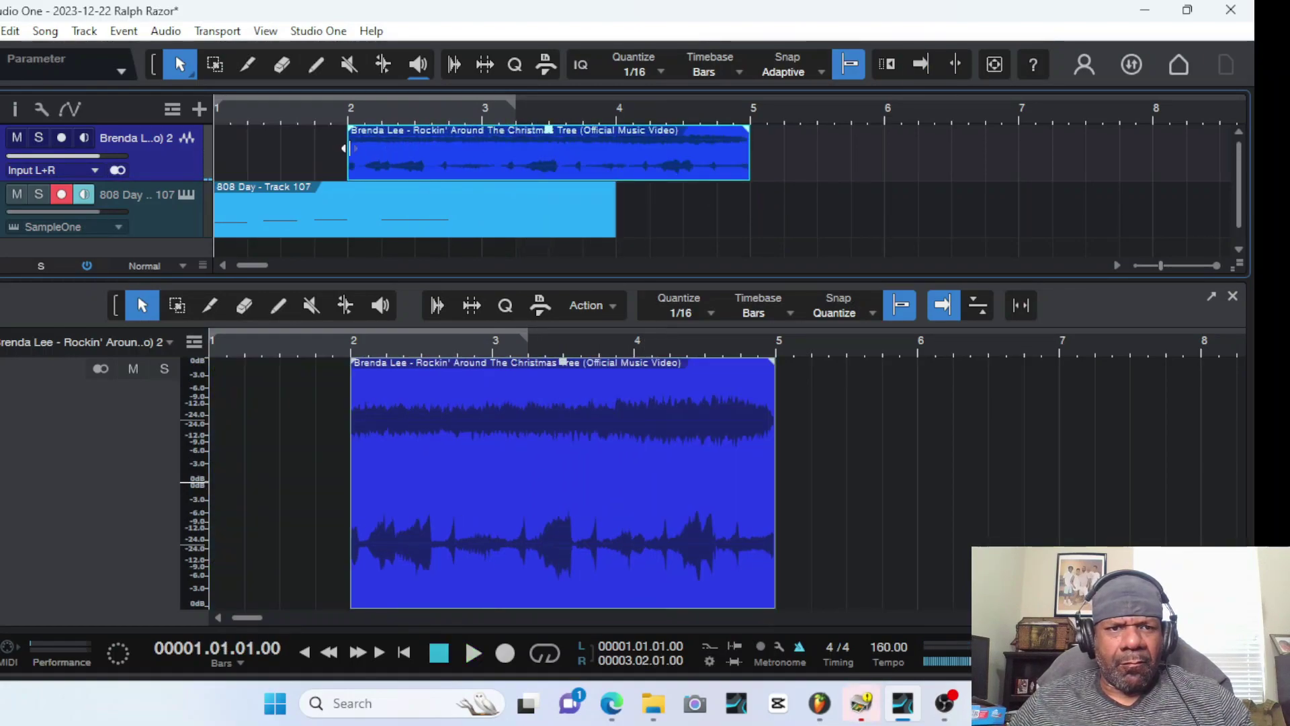
left_click_drag(344, 148, 215, 150)
key("space")
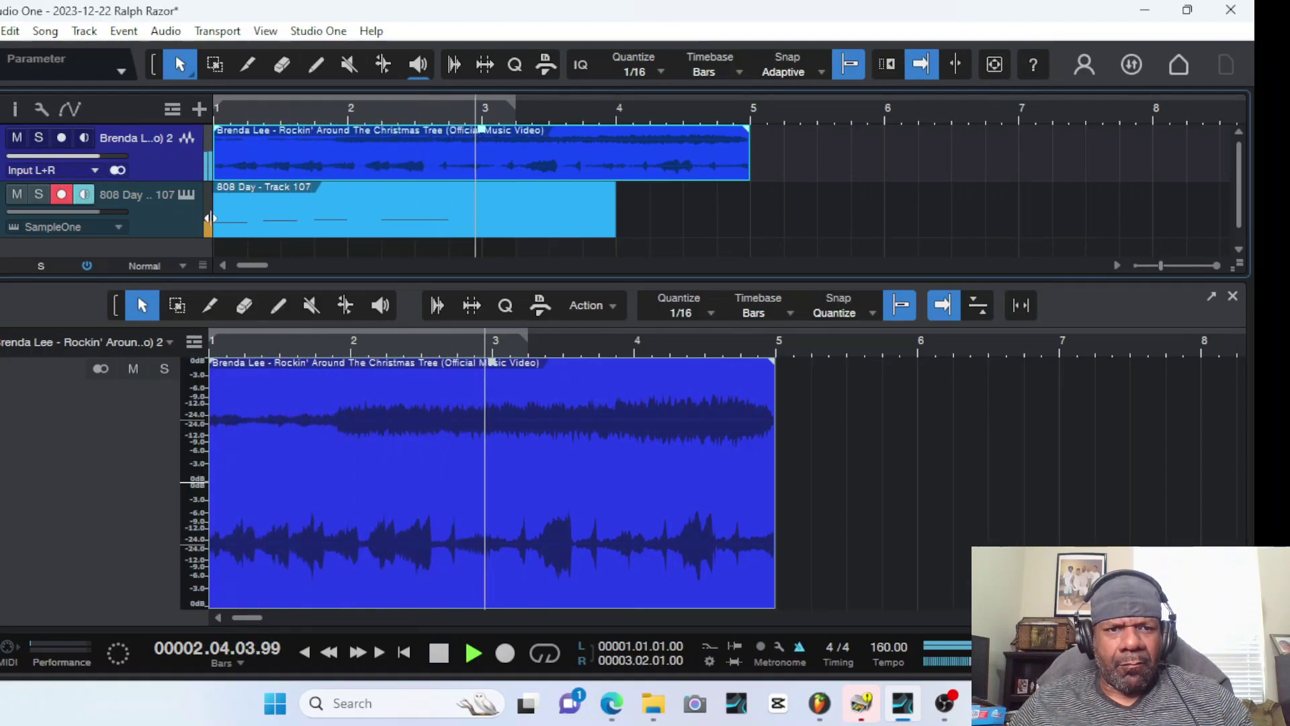
key("space")
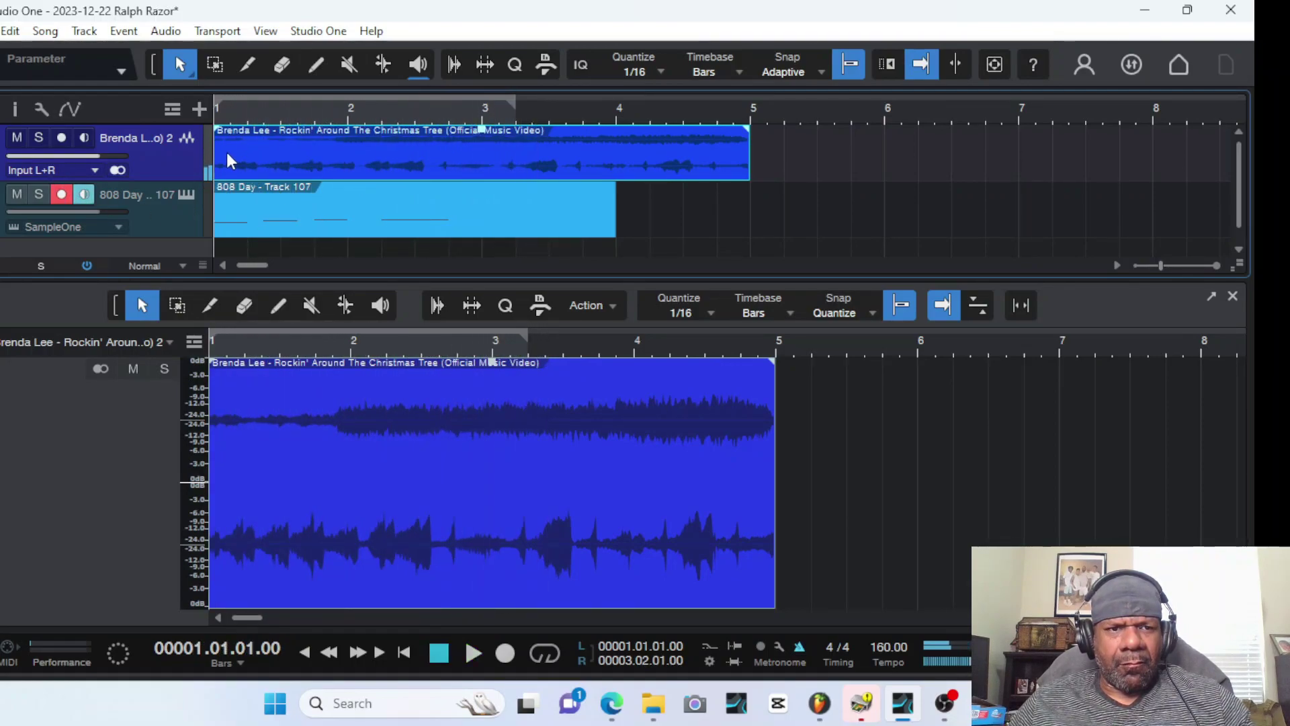
Trim the added first bar off the loop, move the clip back to bar 1, and play it
left_click_drag(215, 154, 348, 154)
left_click_drag(472, 156, 381, 167)
key("space")
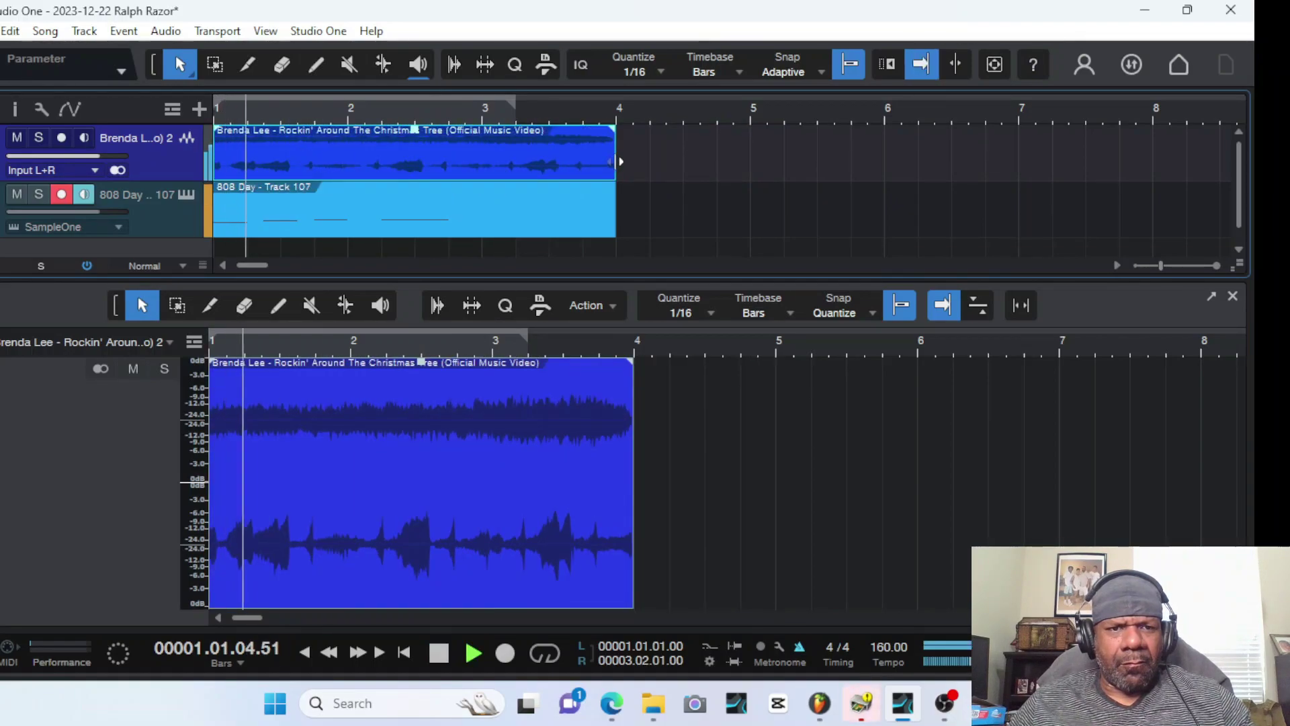
Trim the loop to end at bar 3, audition it, and duplicate it to fill up to bar 5
left_click_drag(615, 161, 482, 156)
key("space")
key("space")
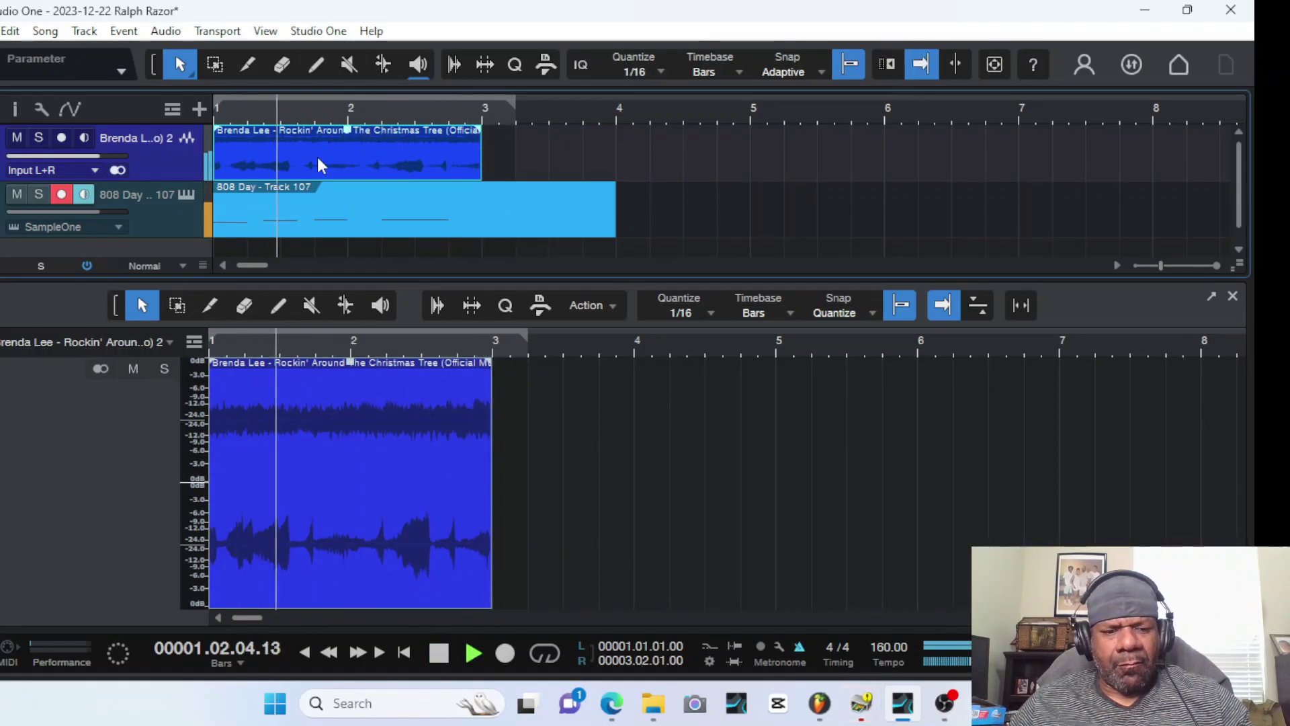
key("d")
Extend the 808 part to bar 5 and duplicate all its notes so the bass line repeats from bar 3
left_click_drag(618, 218, 750, 218)
key("space")
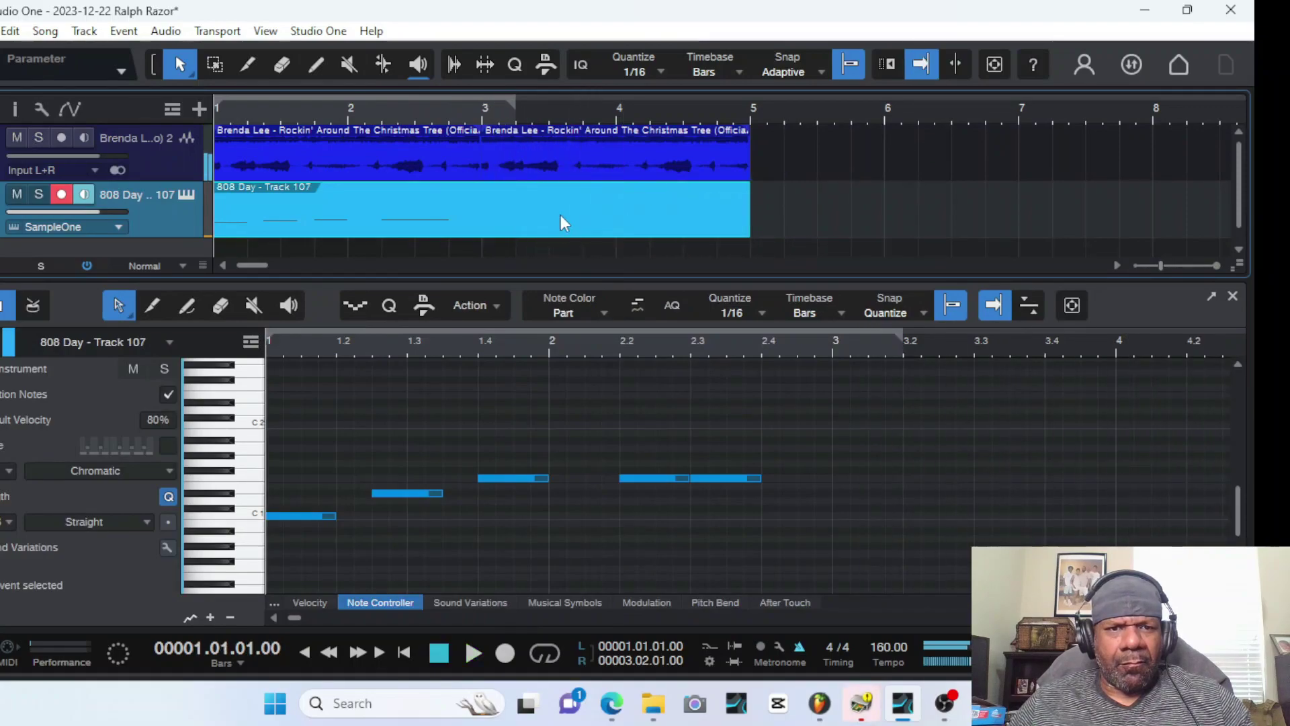
key("ctrl+a")
left_click(434, 459)
key("ctrl+a")
key("ctrl+d")
Play back the four-bar arrangement with the note editor closed and the mixer console shown
key("space")
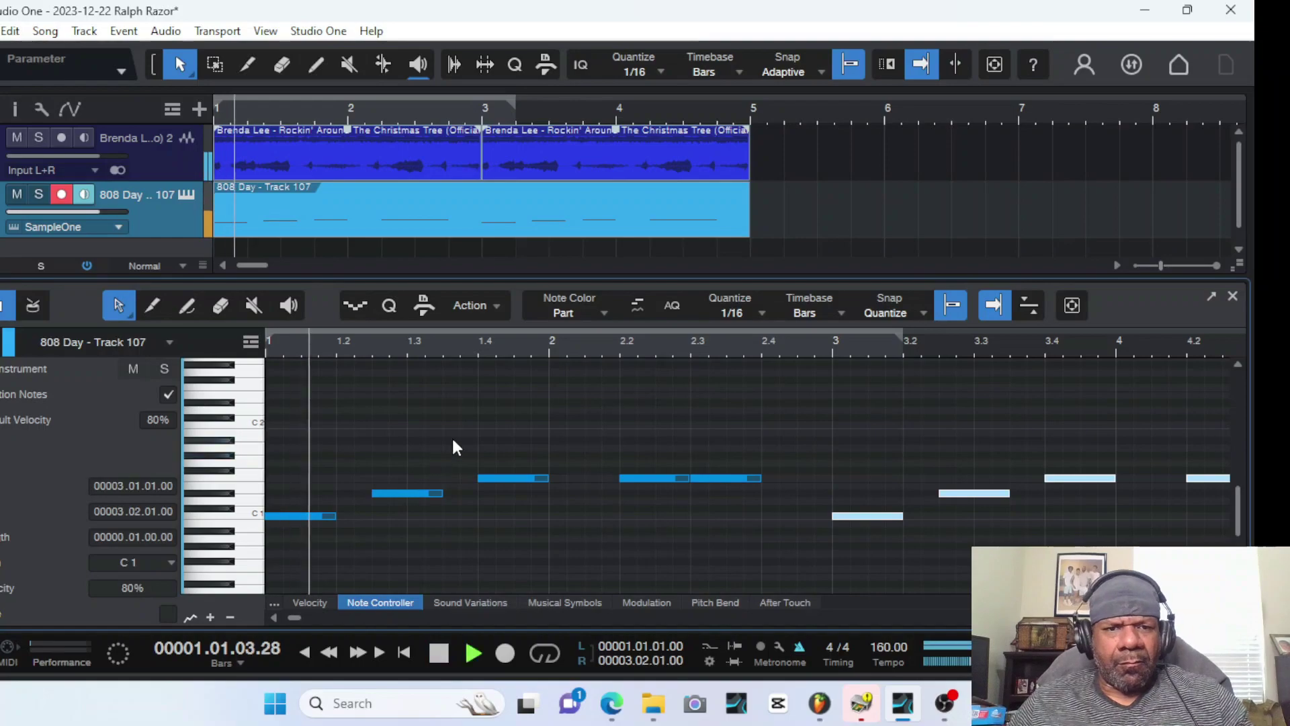
key("F2")
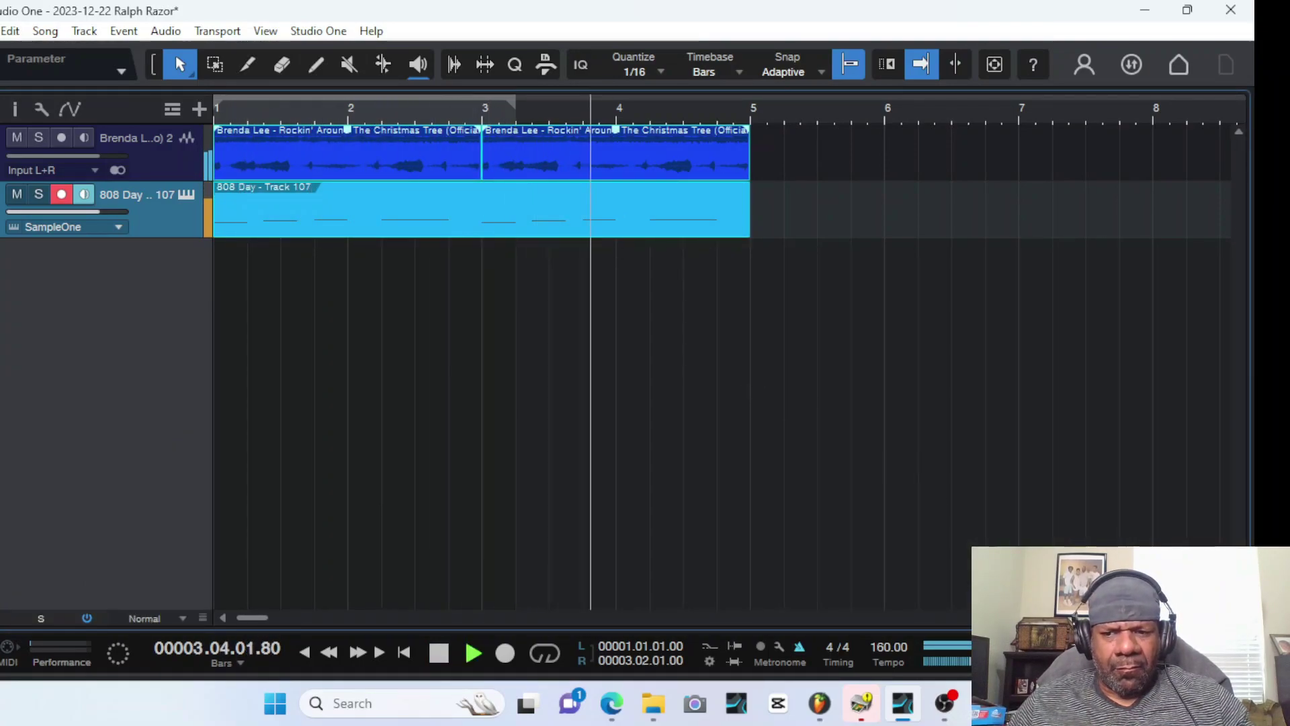
key("F3")
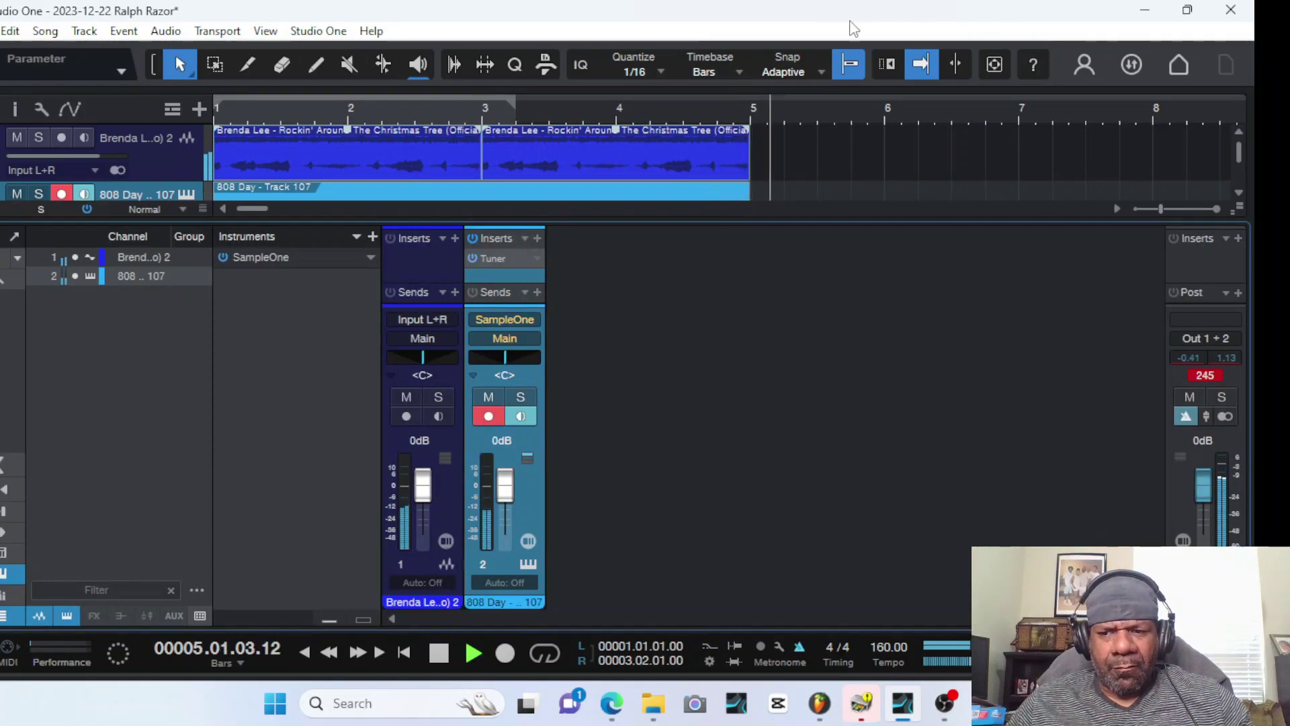
key("space")
Browse the 808_Day_2023 folder and audition samples including Tracks 114, 115, 117, 15 and 26
key("F5")
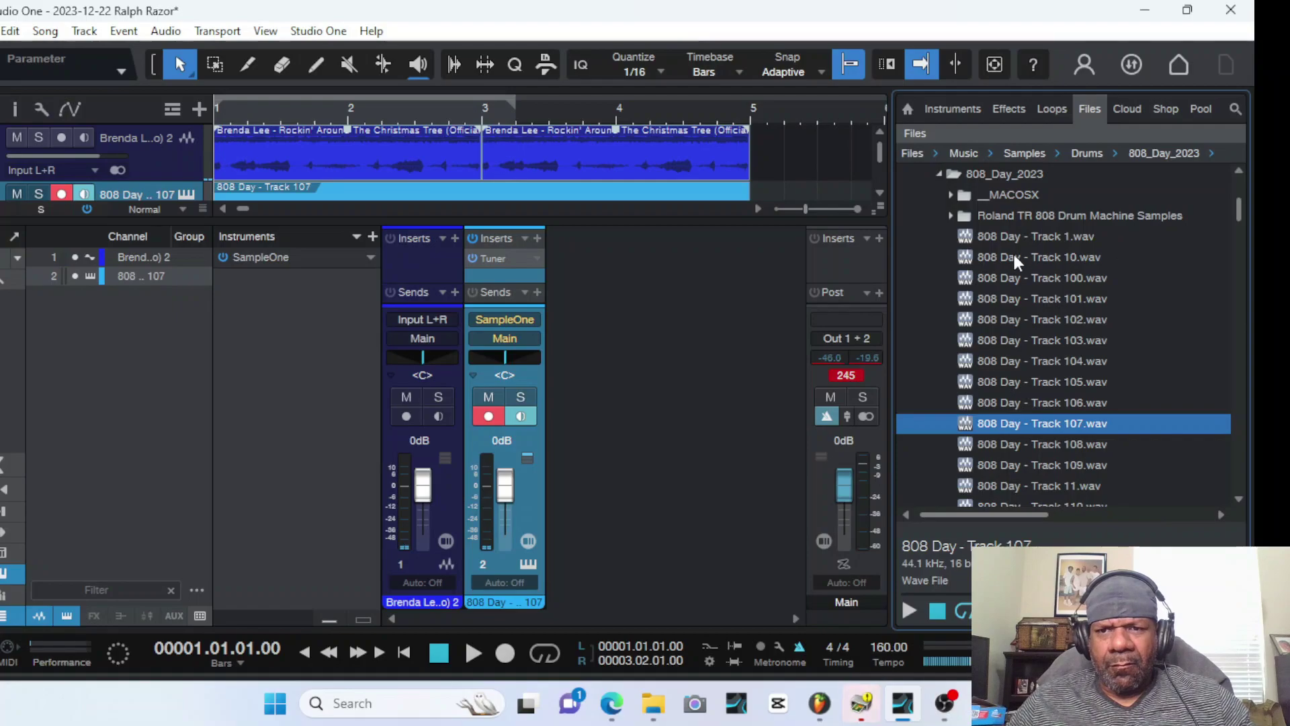
scroll(1014, 349, "down", 4)
left_click(1007, 344)
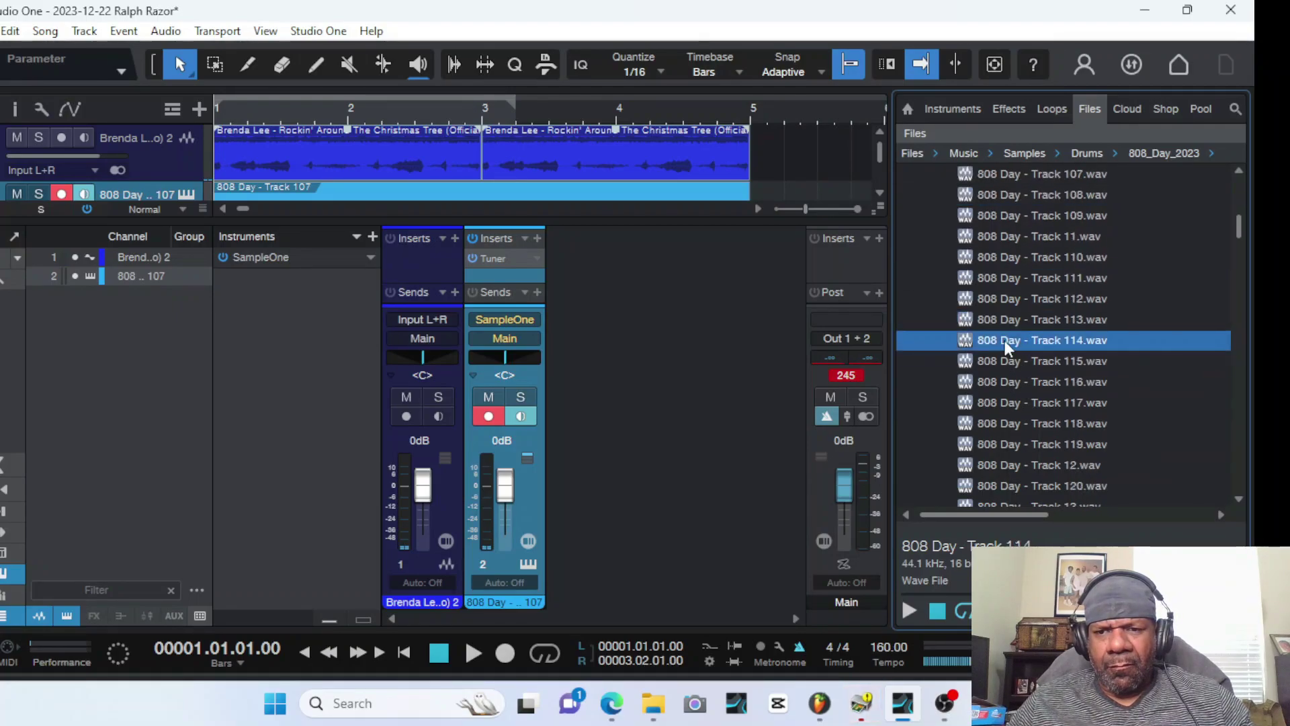
left_click(1005, 359)
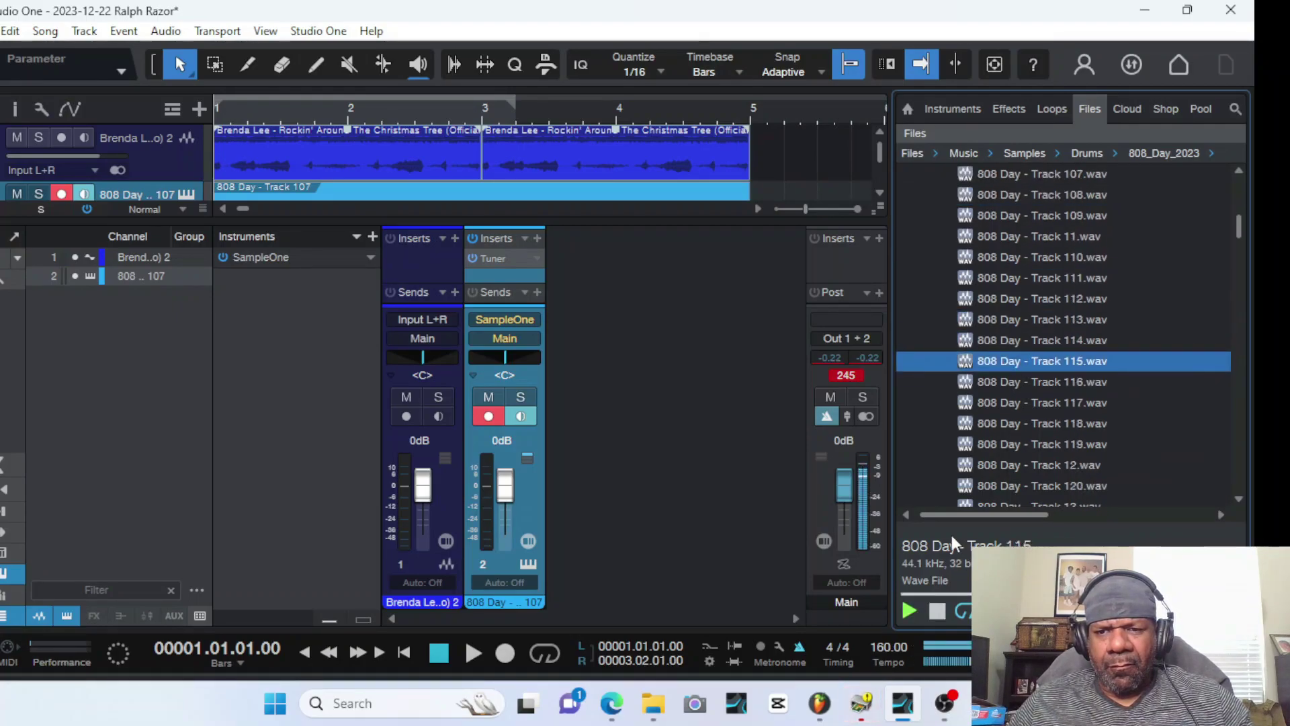
left_click(1046, 404)
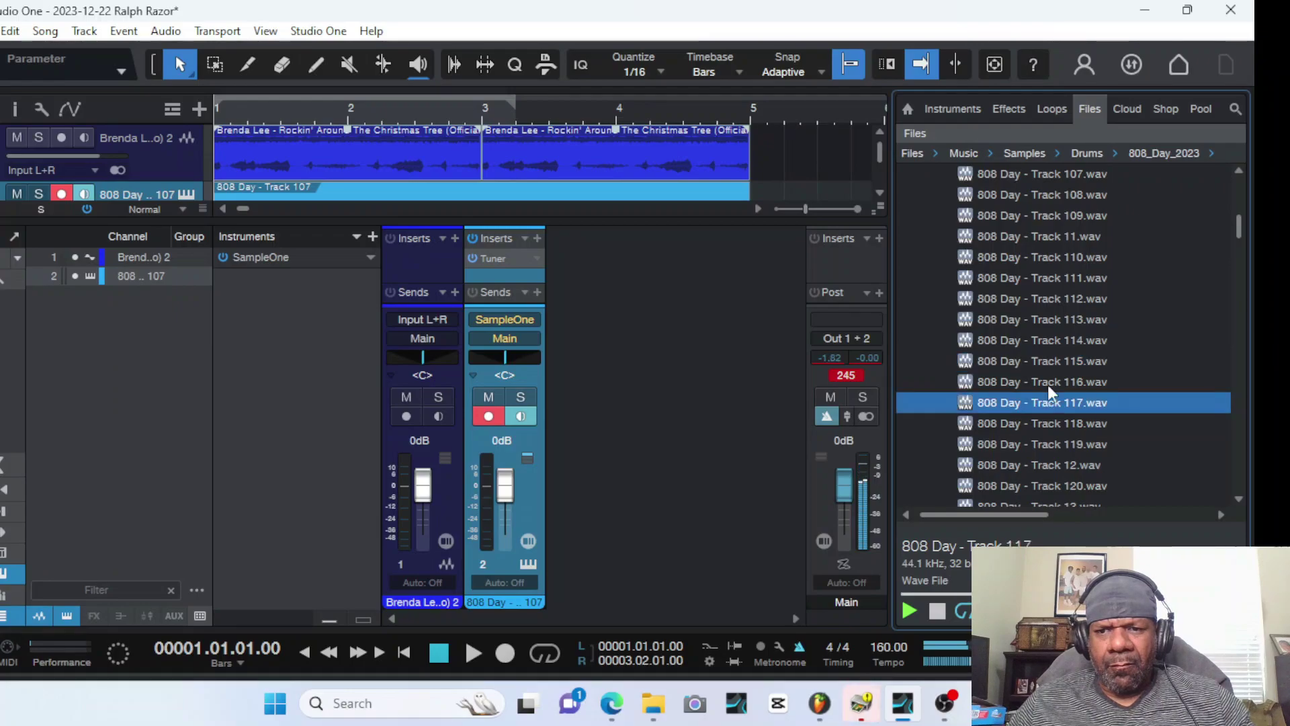
scroll(1077, 451, "down", 2)
left_click(1050, 423)
scroll(1051, 443, "down", 4)
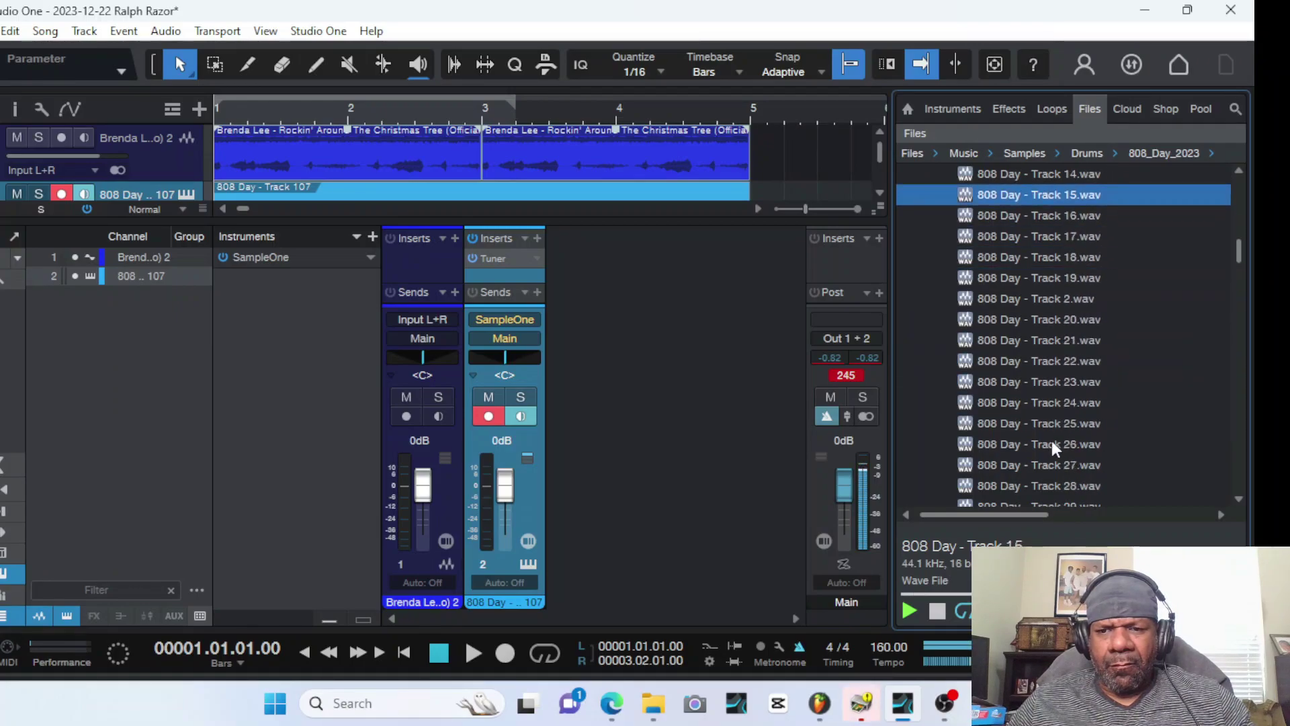
left_click(1053, 443)
left_click_drag(1244, 257, 1253, 172)
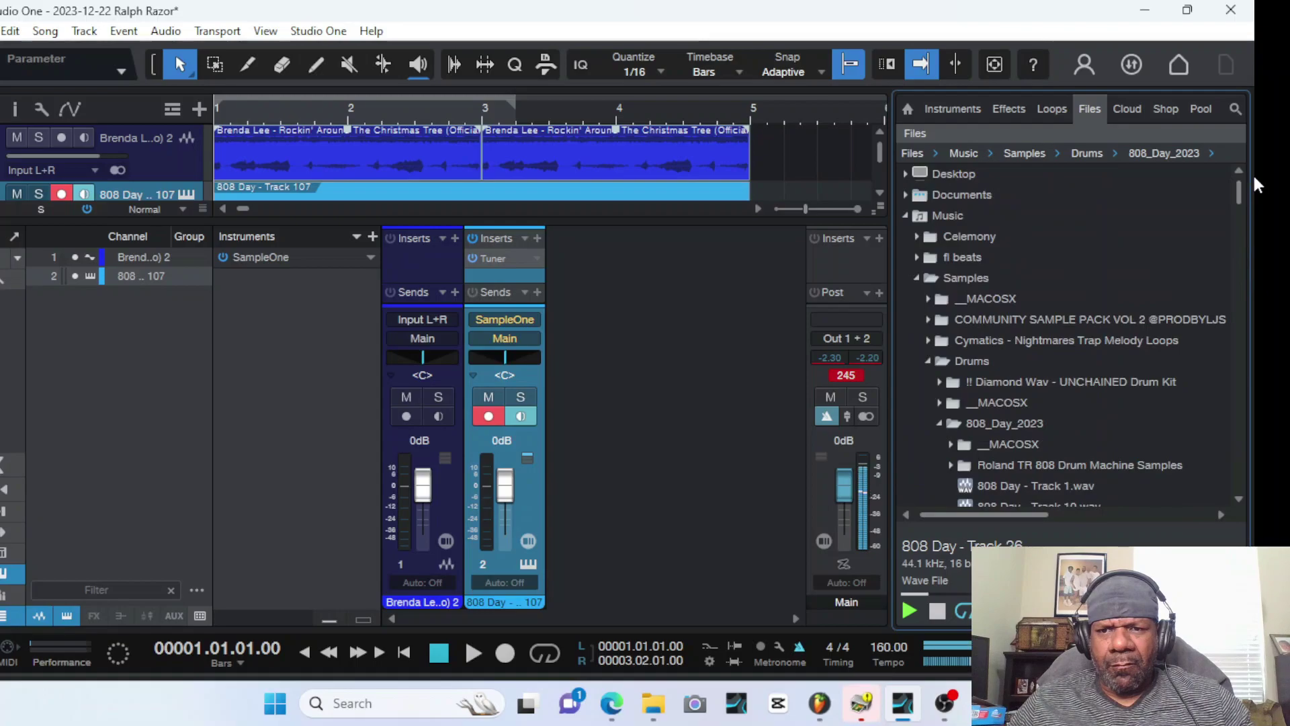
Open the Claps folder of the Diamond Wav - UNCHAINED Drum Kit and audition several claps
scroll(988, 303, "down", 1)
left_click(939, 319)
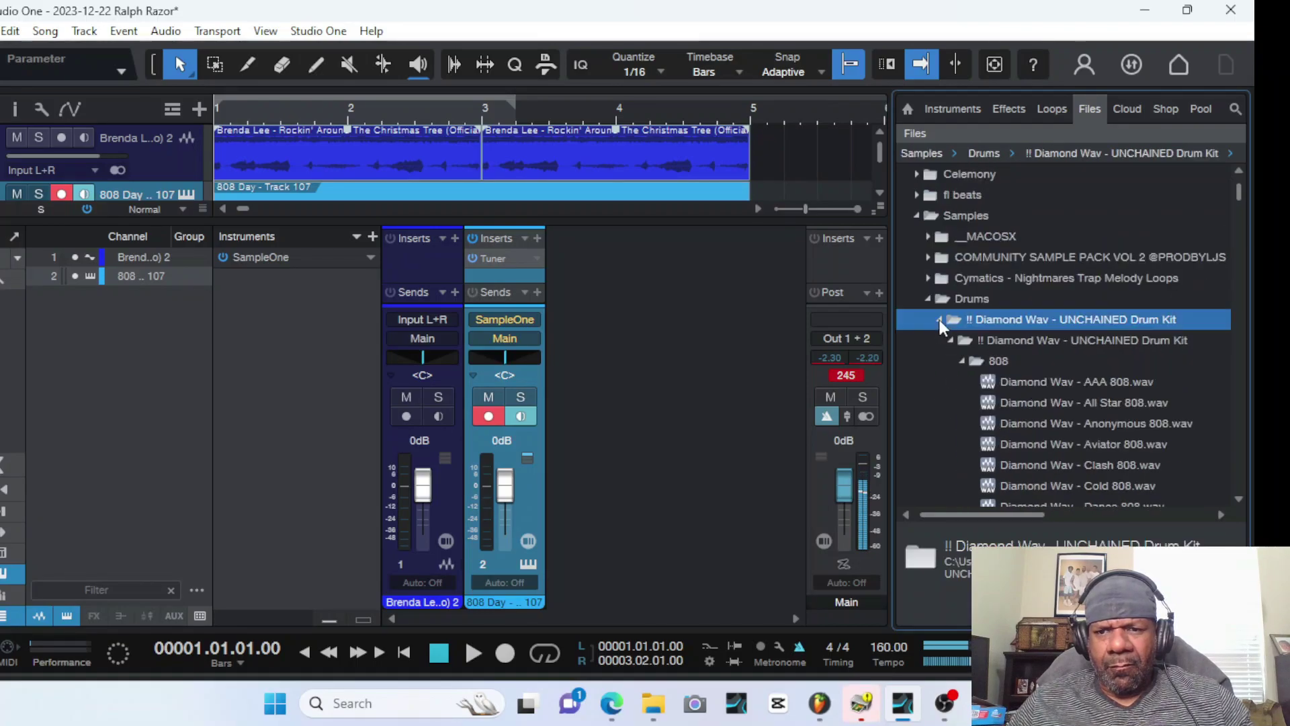
left_click(965, 360)
left_click(962, 382)
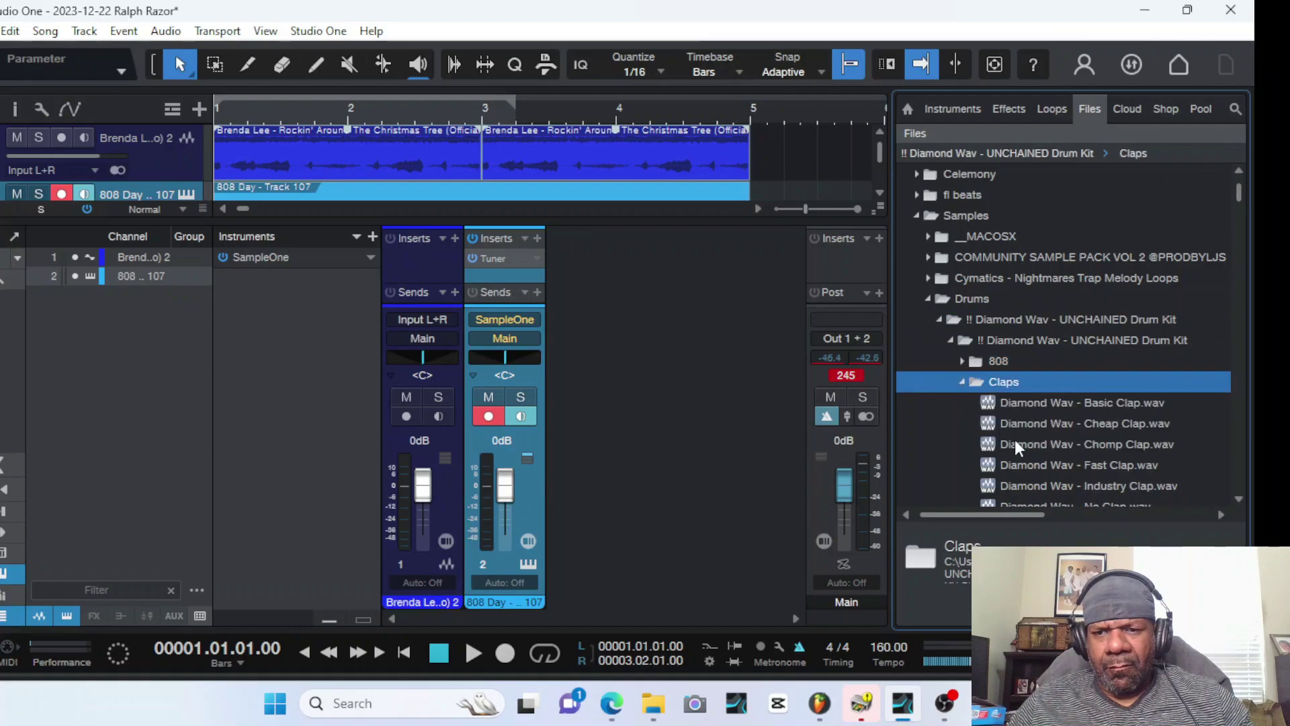
left_click(1011, 424)
left_click(1011, 485)
left_click(1051, 467)
left_click(1059, 442)
Add Diamond Wav - Chomp Clap.wav on a new track at beat 3 of bar 1 and audition it
scroll(1069, 422, "down", 2)
right_click(1063, 401)
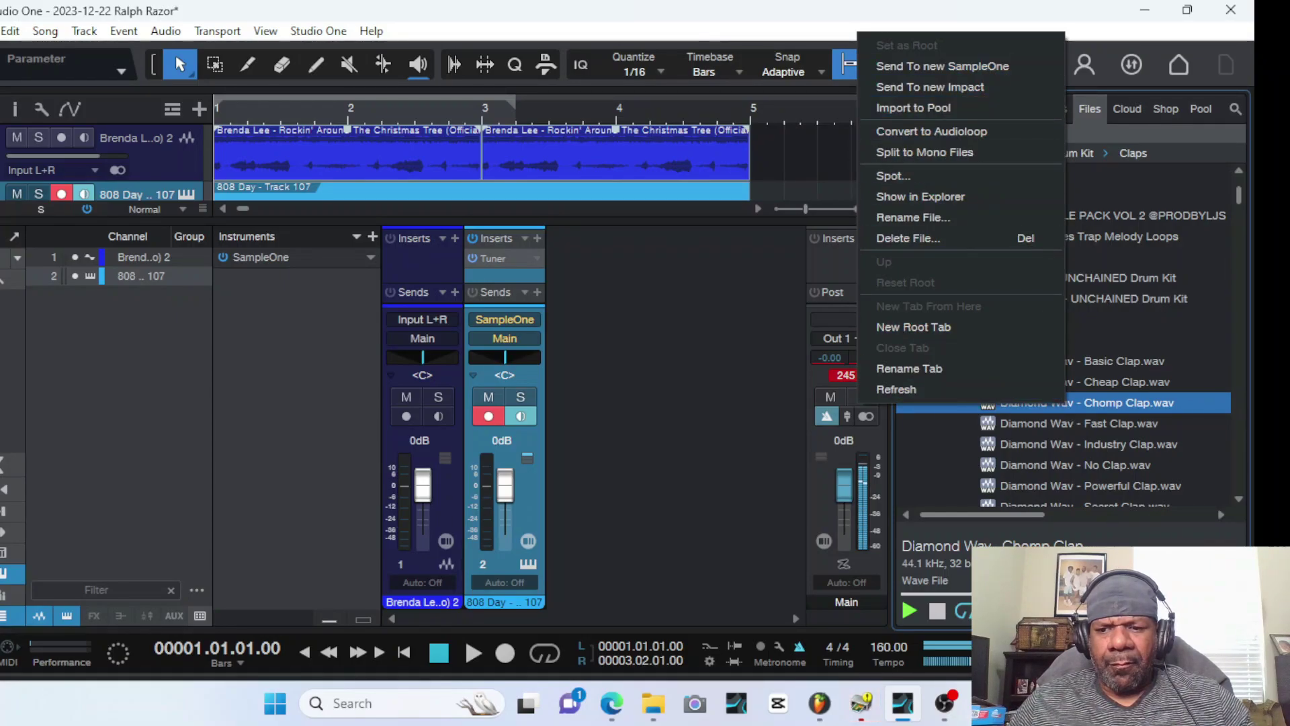
left_click(1188, 653)
mouse_move(1036, 406)
left_mouse_down()
mouse_move(252, 317)
mouse_move(289, 319)
left_mouse_up()
key("space")
key("space")
Duplicate the clap onto beat 3 of bars 2, 3 and 4 and play the pattern
left_click_drag(347, 264, 175, 270)
key("d")
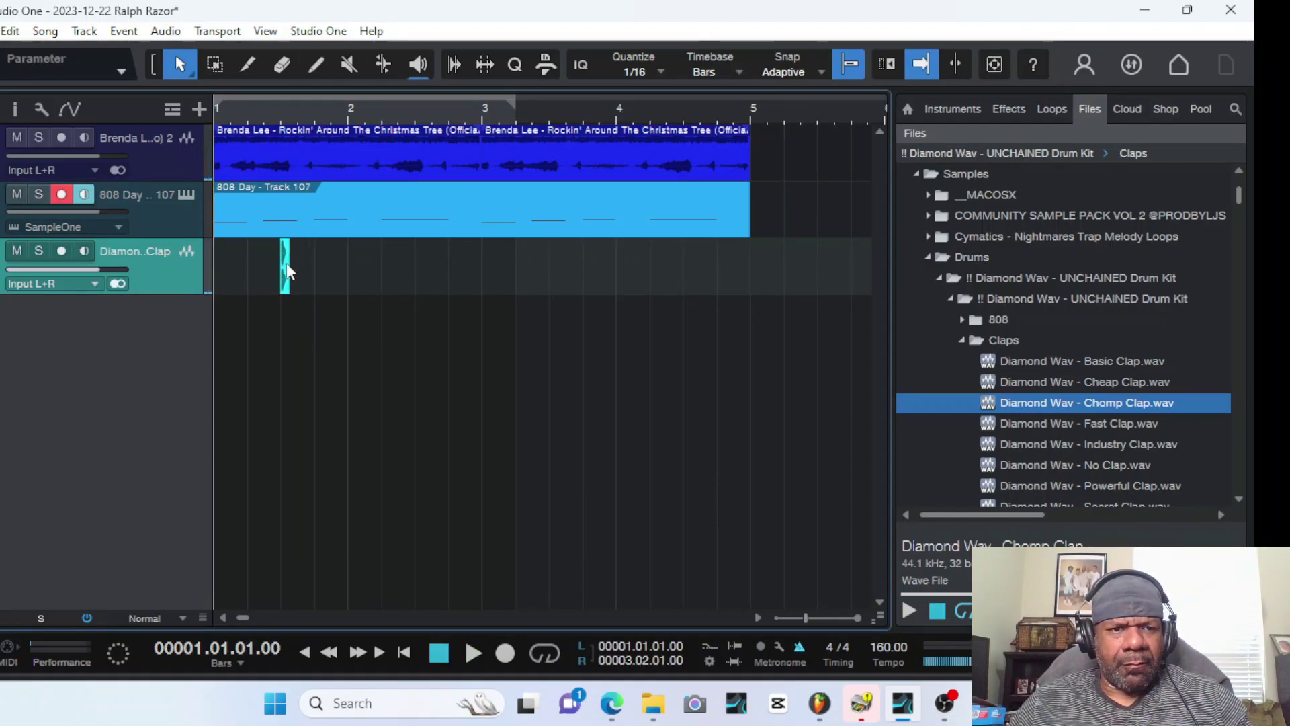
key("d")
left_click_drag(300, 267, 193, 268)
key("d")
key("f")
key("space")
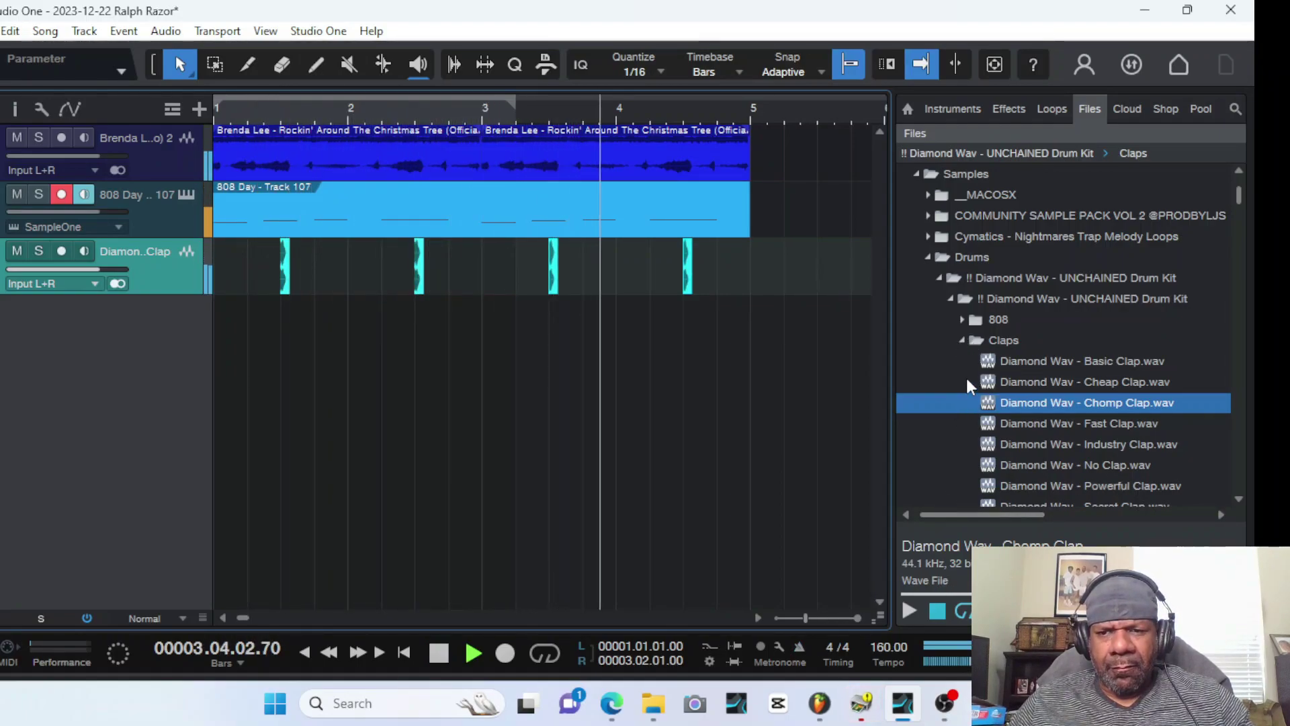
Stop playback and audition counter snares in the drum kit's HH & CS folder, from Attack through Hard
left_click(961, 336)
key("space")
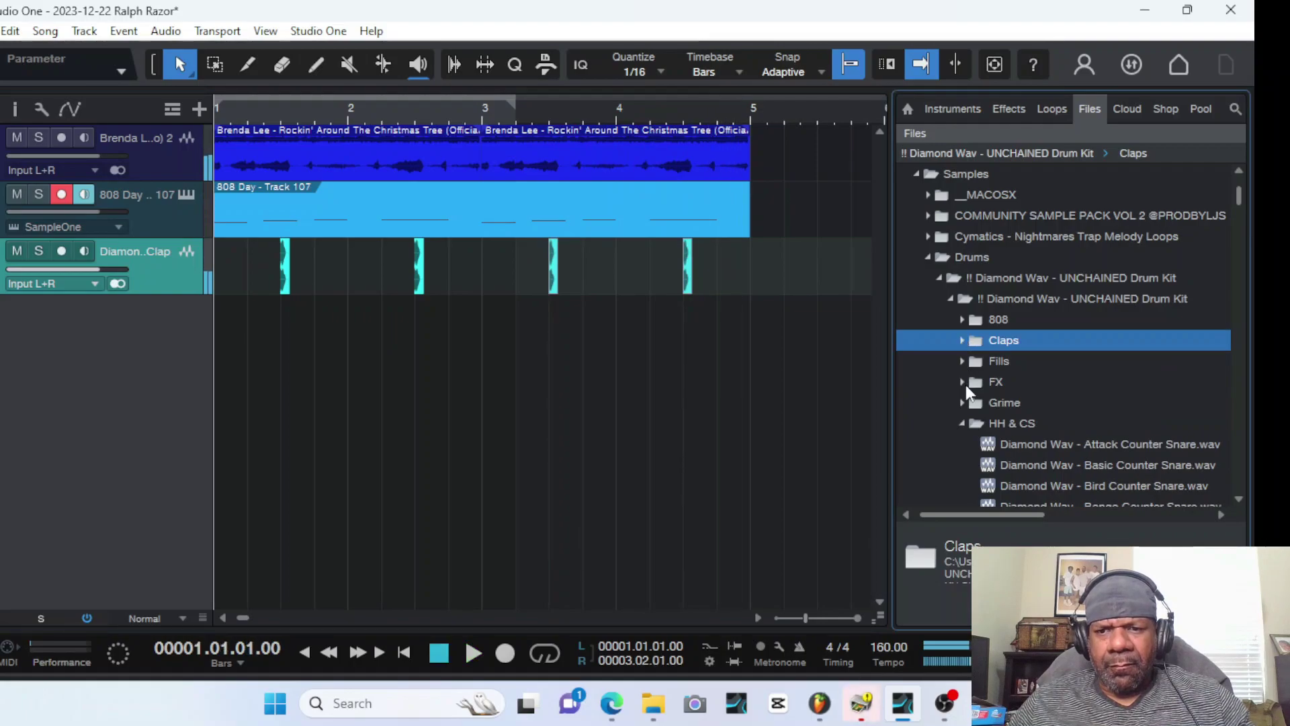
scroll(968, 386, "down", 2)
left_click(1040, 403)
scroll(1029, 430, "down", 2)
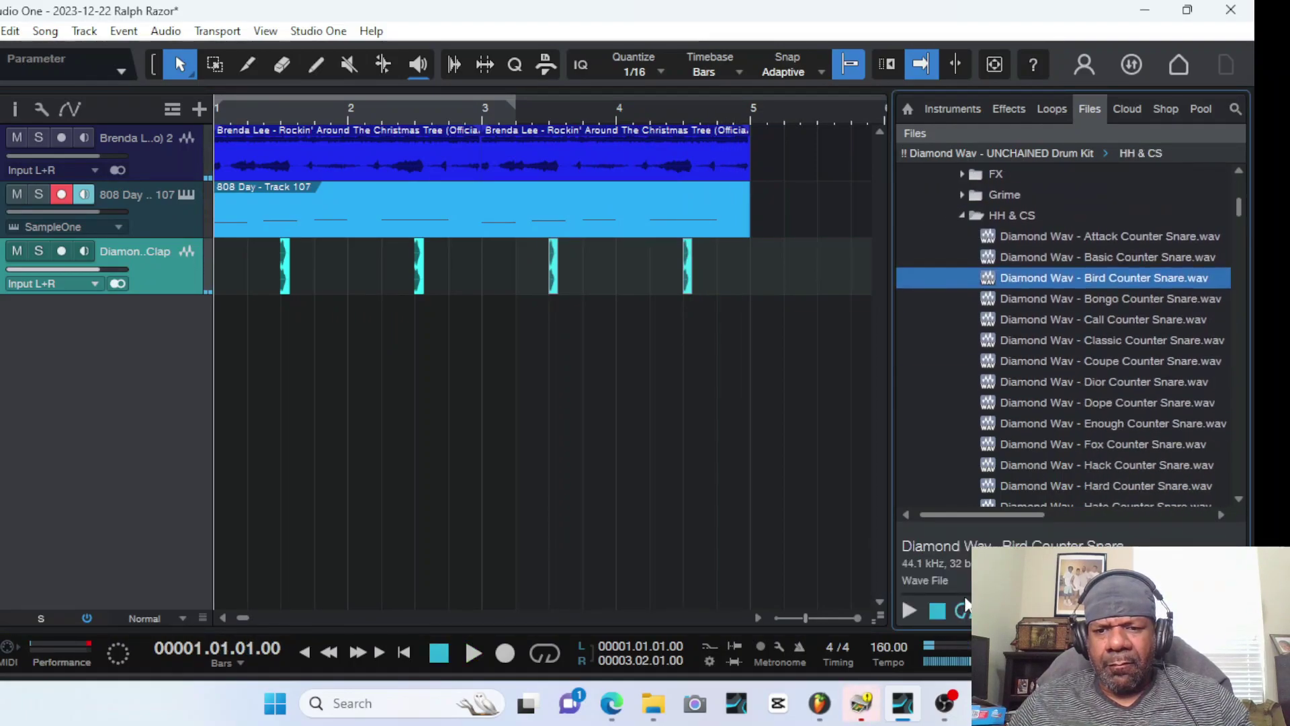
left_click(1061, 367)
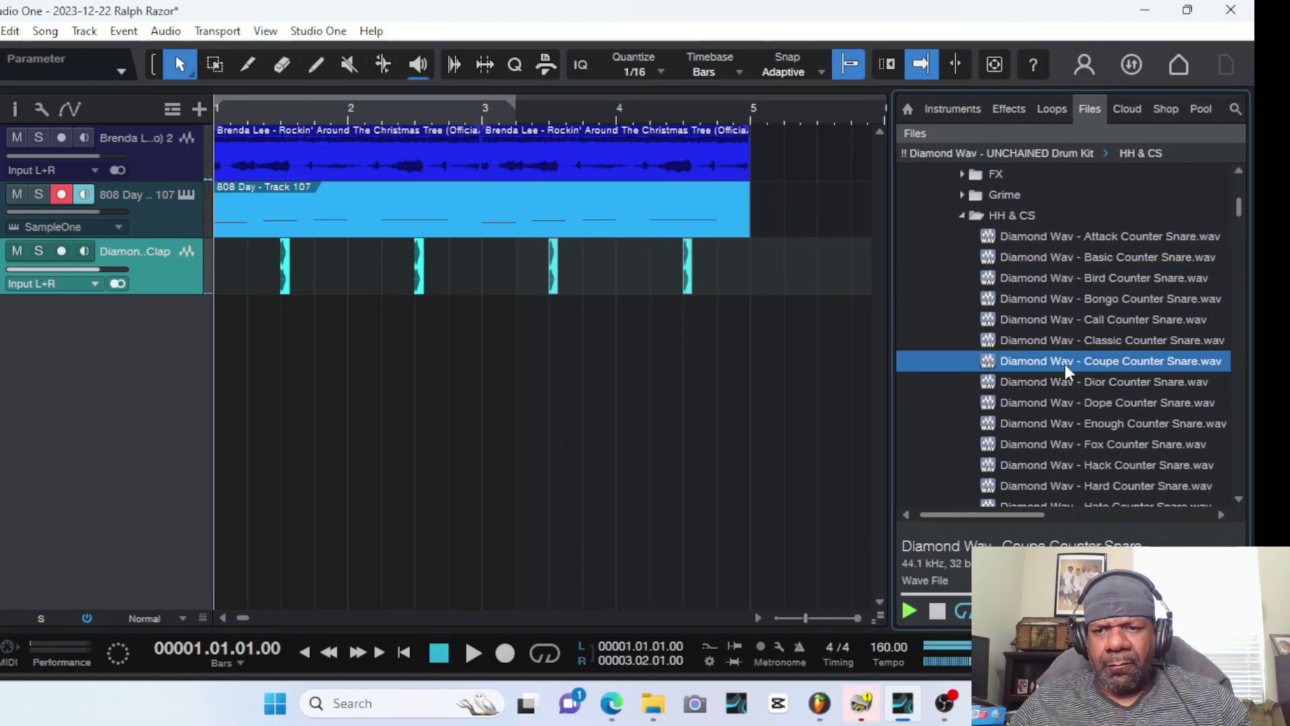
left_click(1090, 245)
left_click(1086, 256)
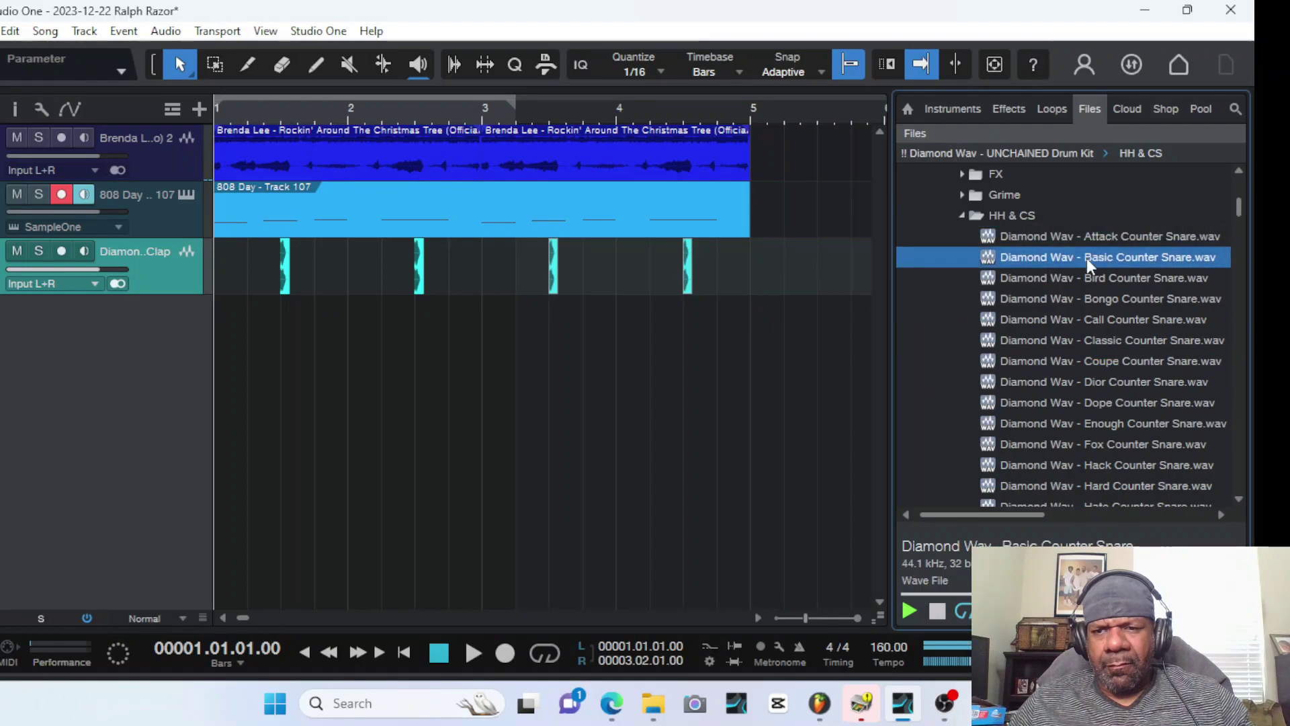
left_click(1086, 276)
left_click(1076, 367)
left_click(1072, 383)
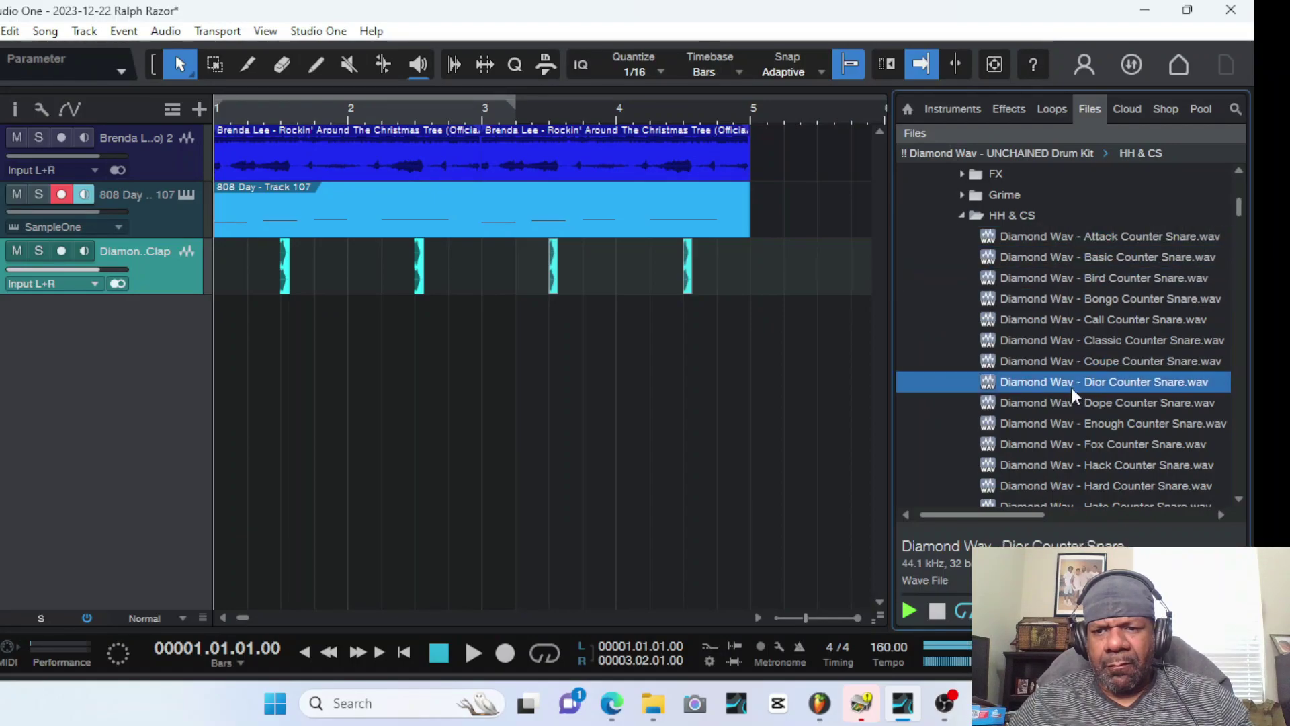
left_click(1071, 404)
left_click(1073, 427)
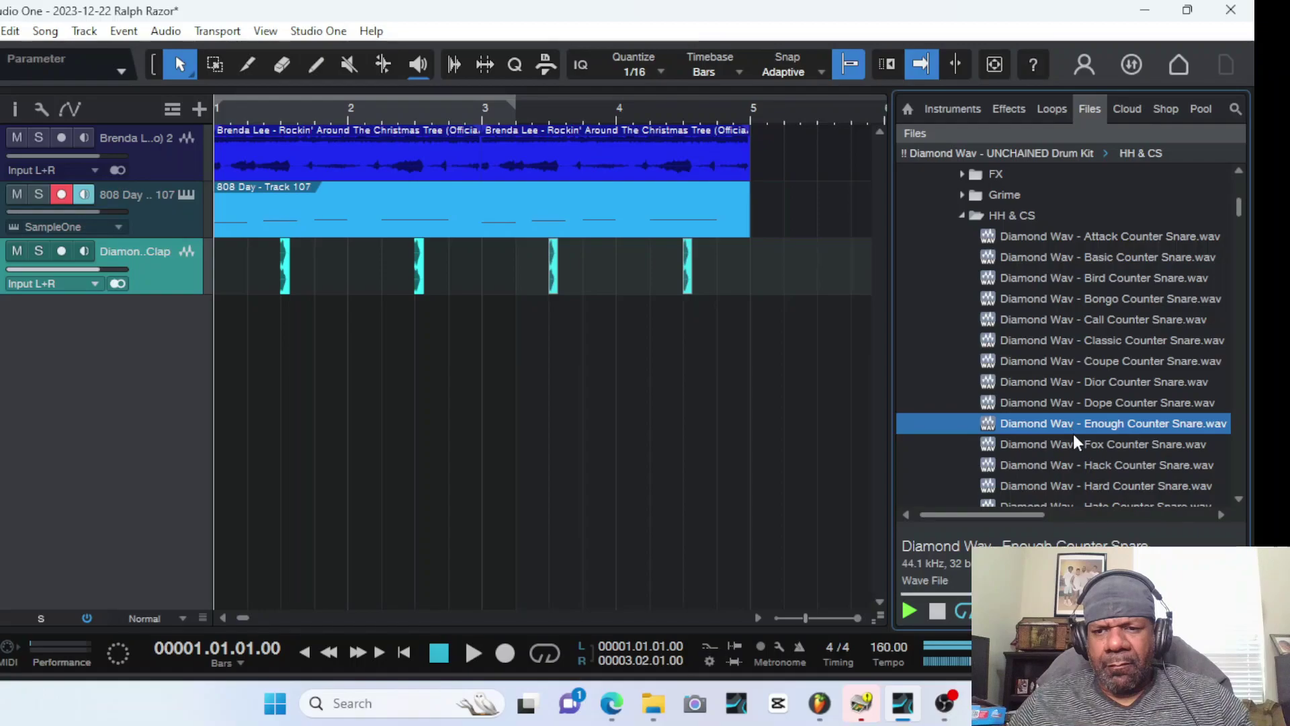
left_click(1075, 443)
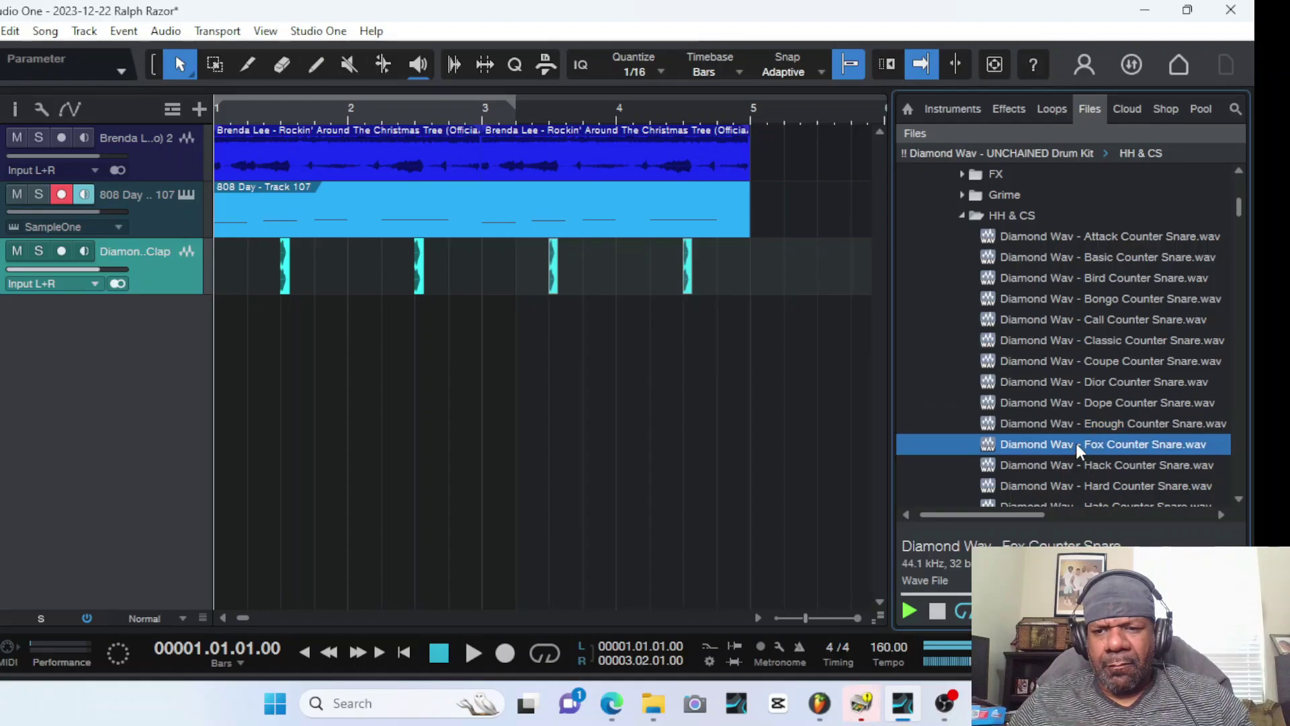
left_click(1074, 463)
left_click(1067, 487)
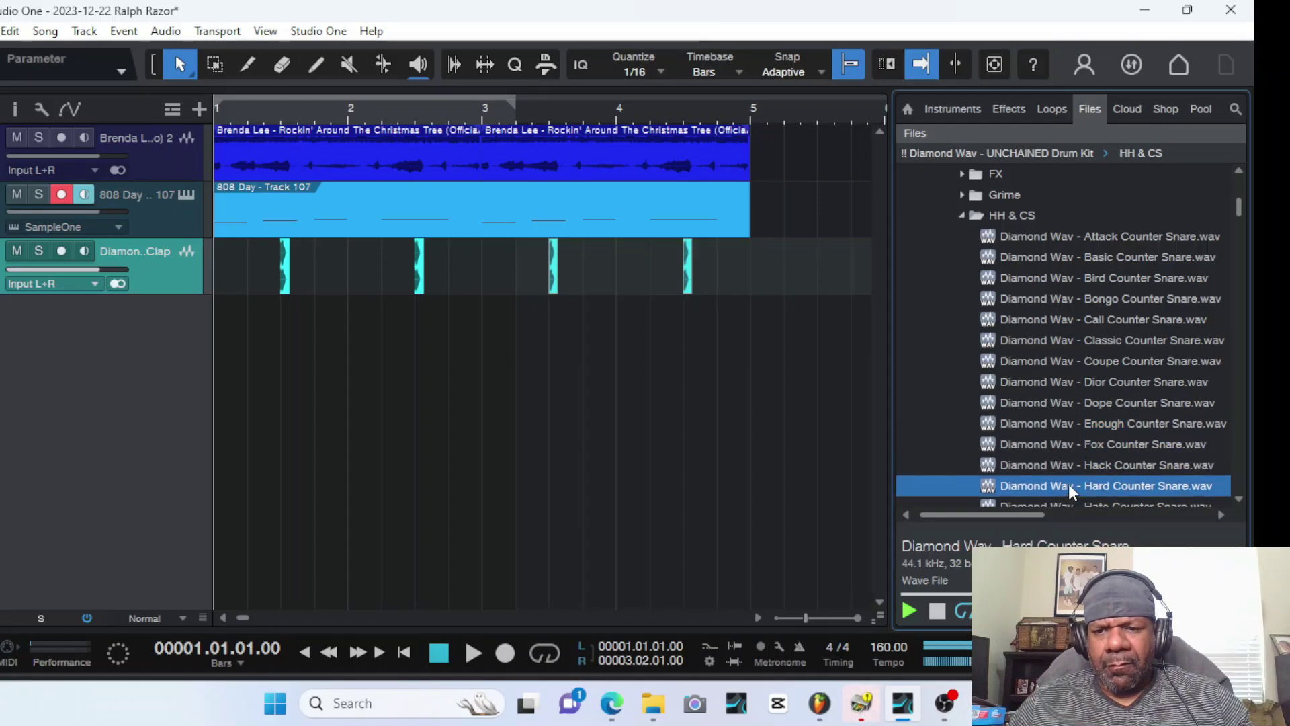
Add Diamond Wav - Hard Counter Snare.wav on a new track with hits at 1.3 and 2.2.3, and audition them
scroll(1074, 461, "down", 2)
mouse_move(1071, 402)
left_mouse_down()
mouse_move(591, 397)
mouse_move(292, 351)
mouse_move(400, 338)
left_mouse_up()
key("space")
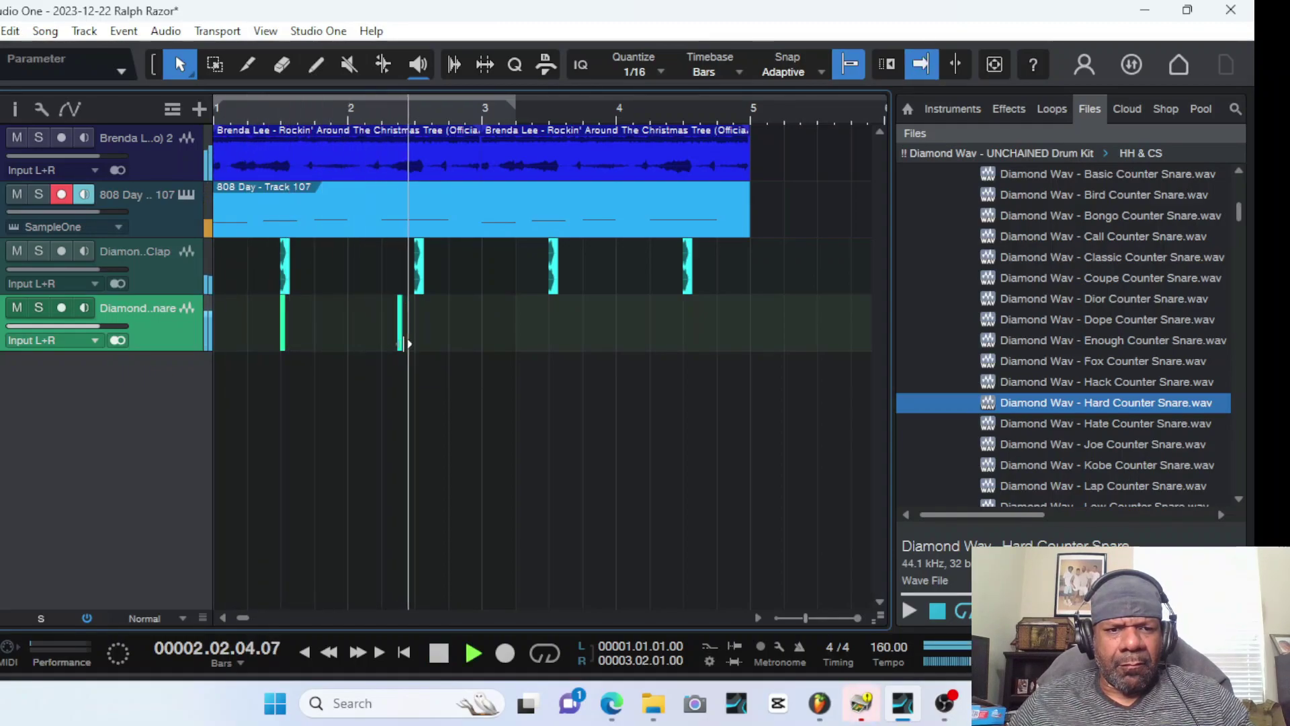
key("space")
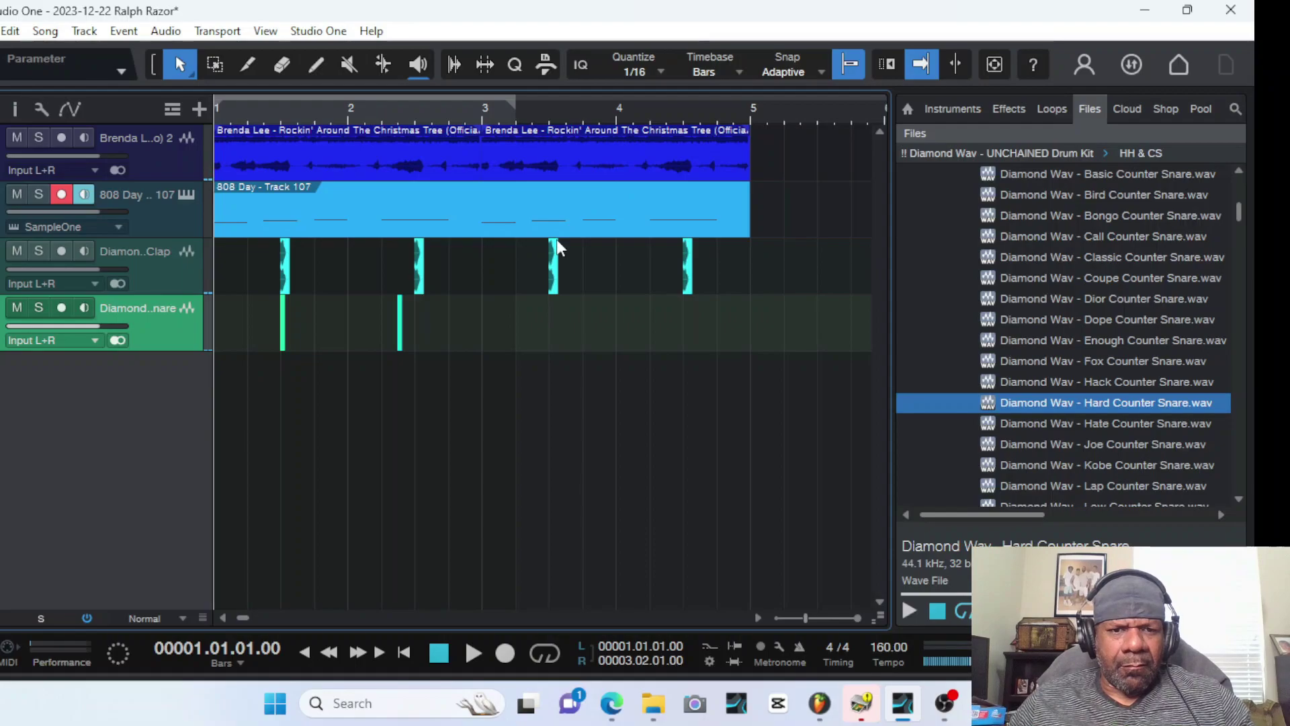
Duplicate the two counter snare hits, move the copies one bar further to 3.3 and 4.2.3, and play the pattern
left_click_drag(481, 325, 60, 328)
key("d")
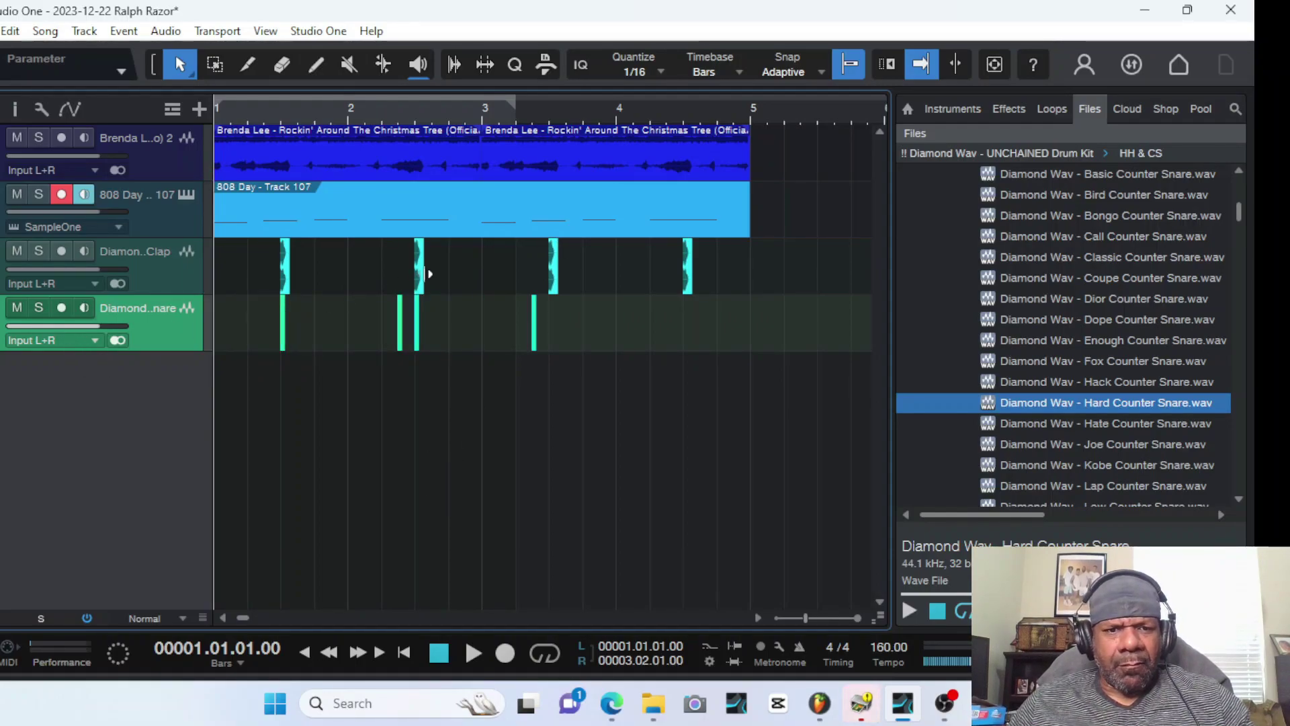
left_click_drag(417, 327, 554, 334)
key("space")
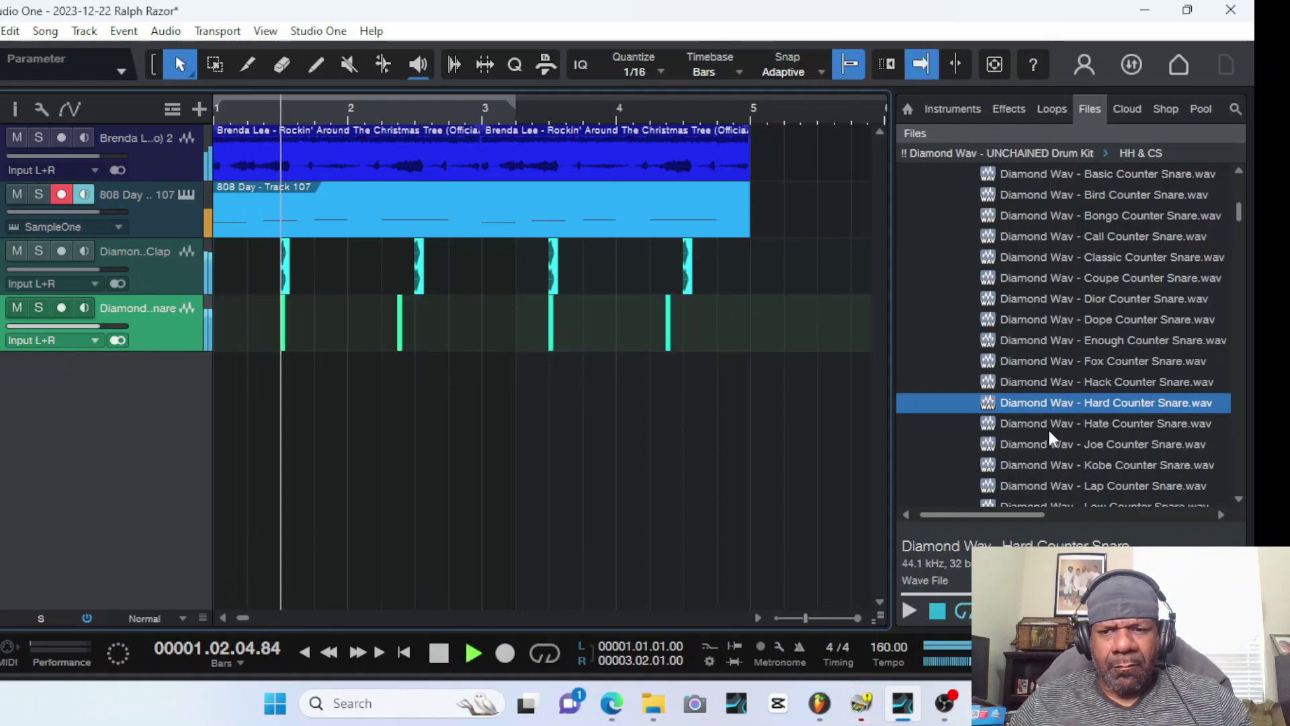
Stop playback and audition more counter snares in the HH & CS folder, including Low, Kobe and Lap
scroll(1079, 409, "down", 3)
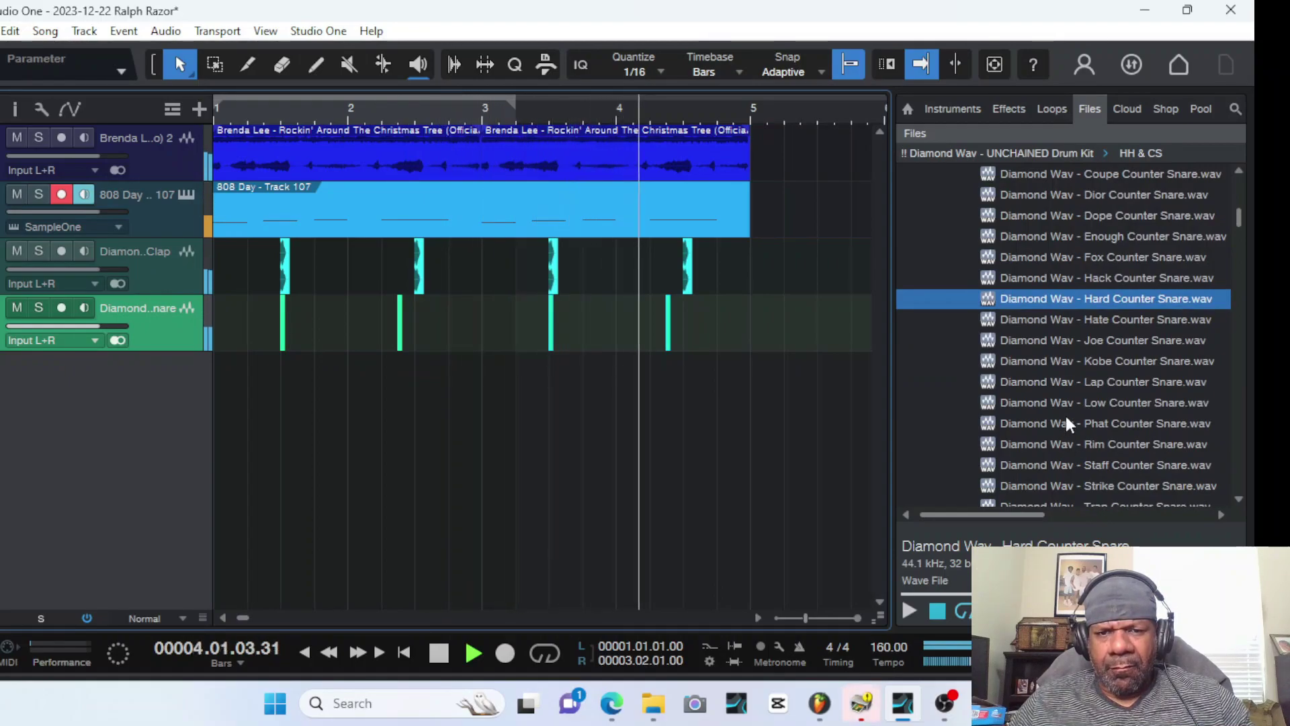
key("space")
left_click(1068, 404)
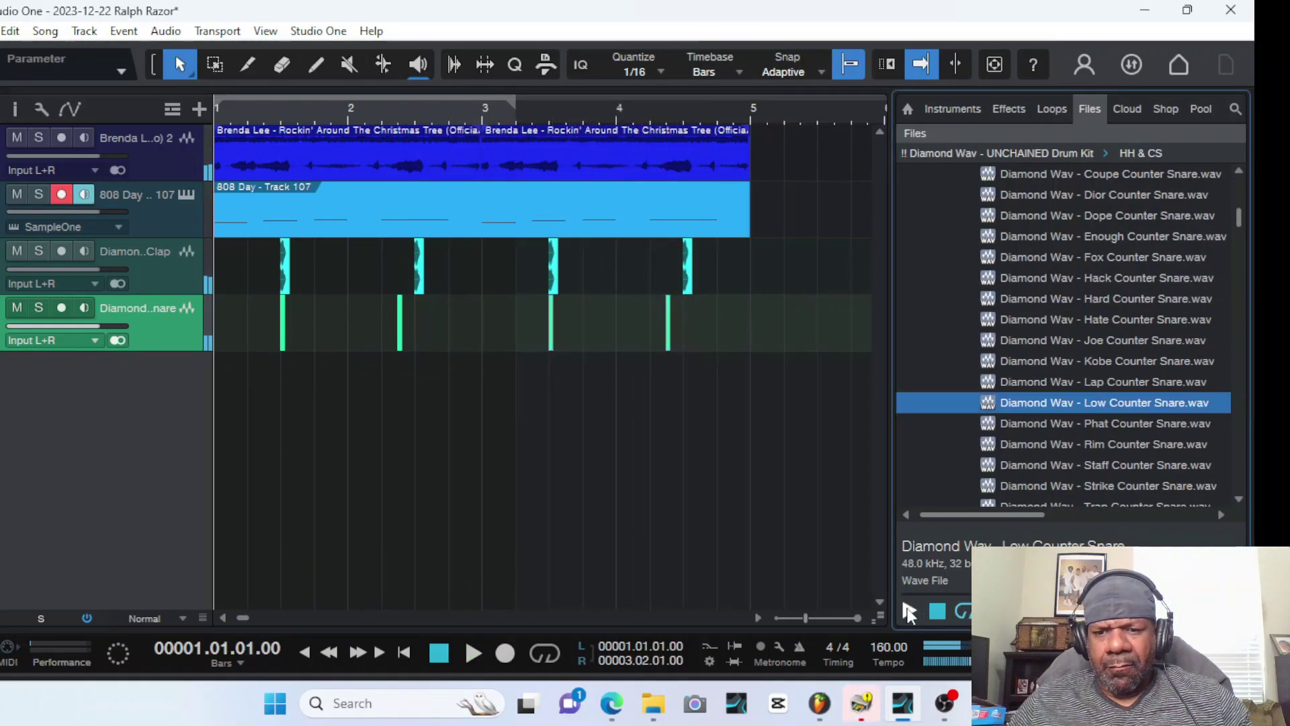
left_click(1124, 452)
left_click(1122, 370)
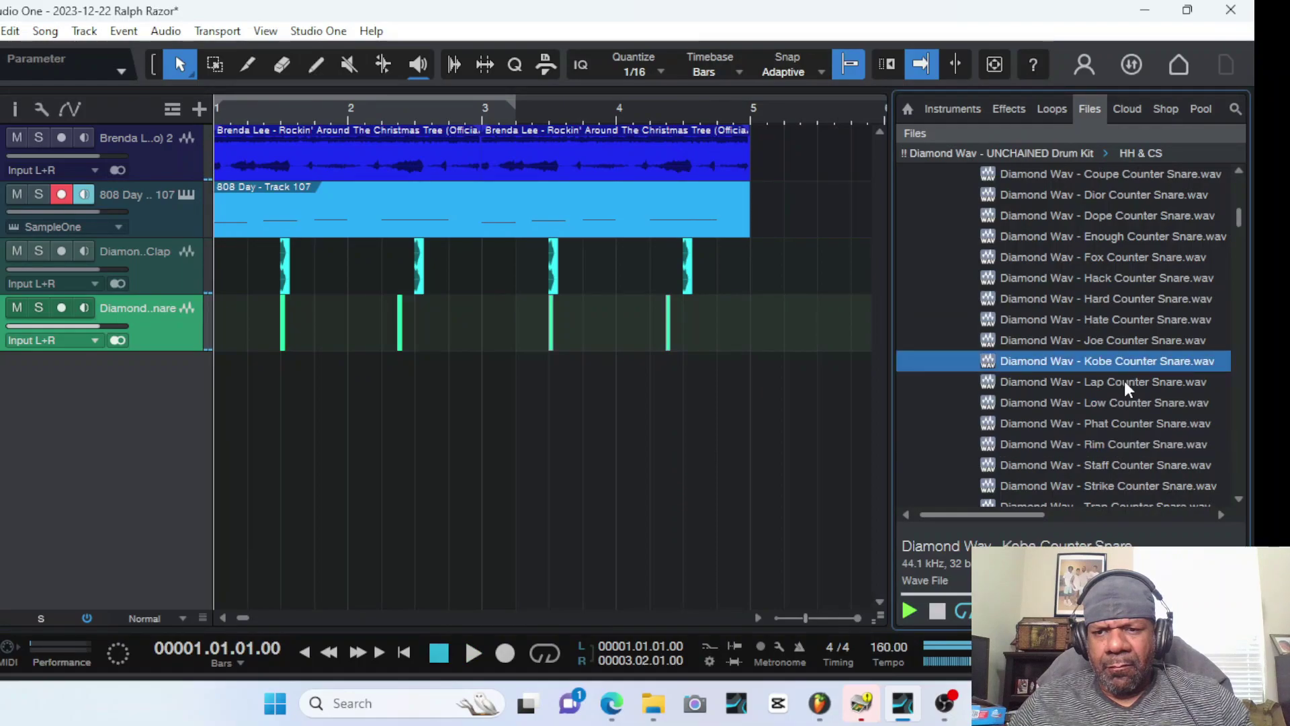
left_click(1127, 383)
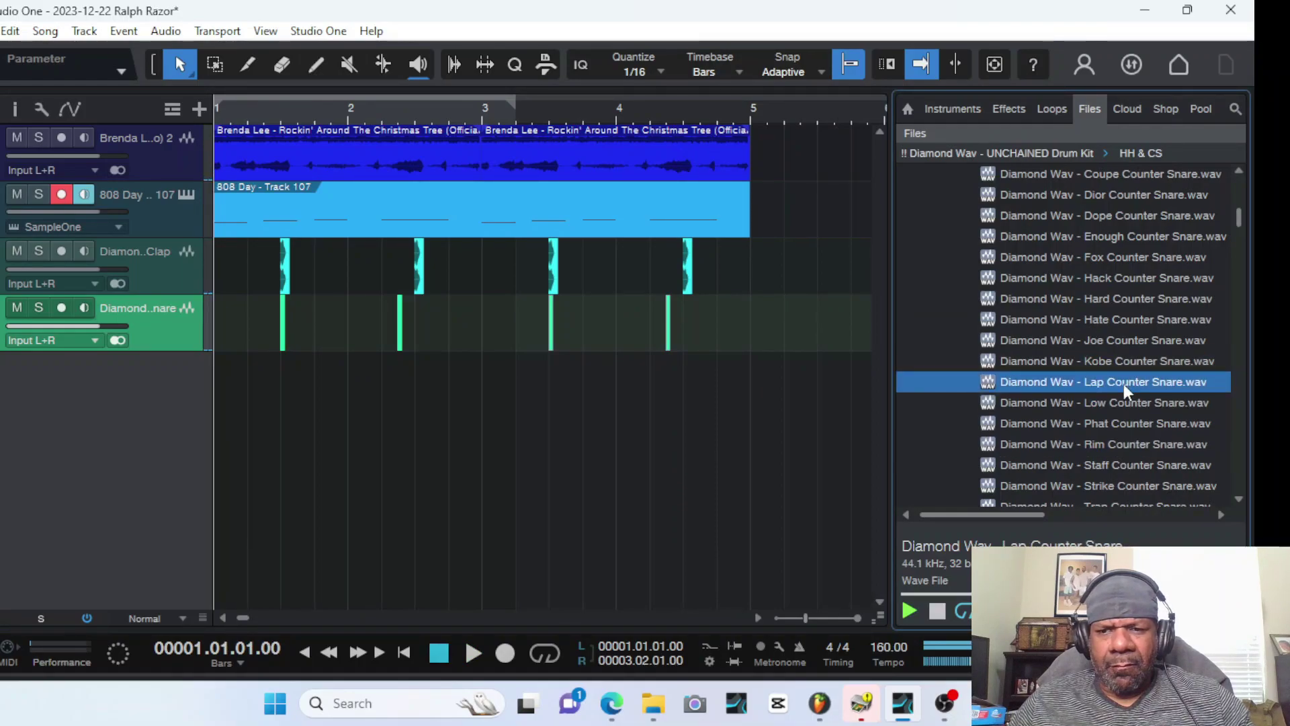
Load Diamond Wav - Lap Counter Snare.wav into a new SampleOne instrument track, and close the instrument window and file browser
right_click(1124, 385)
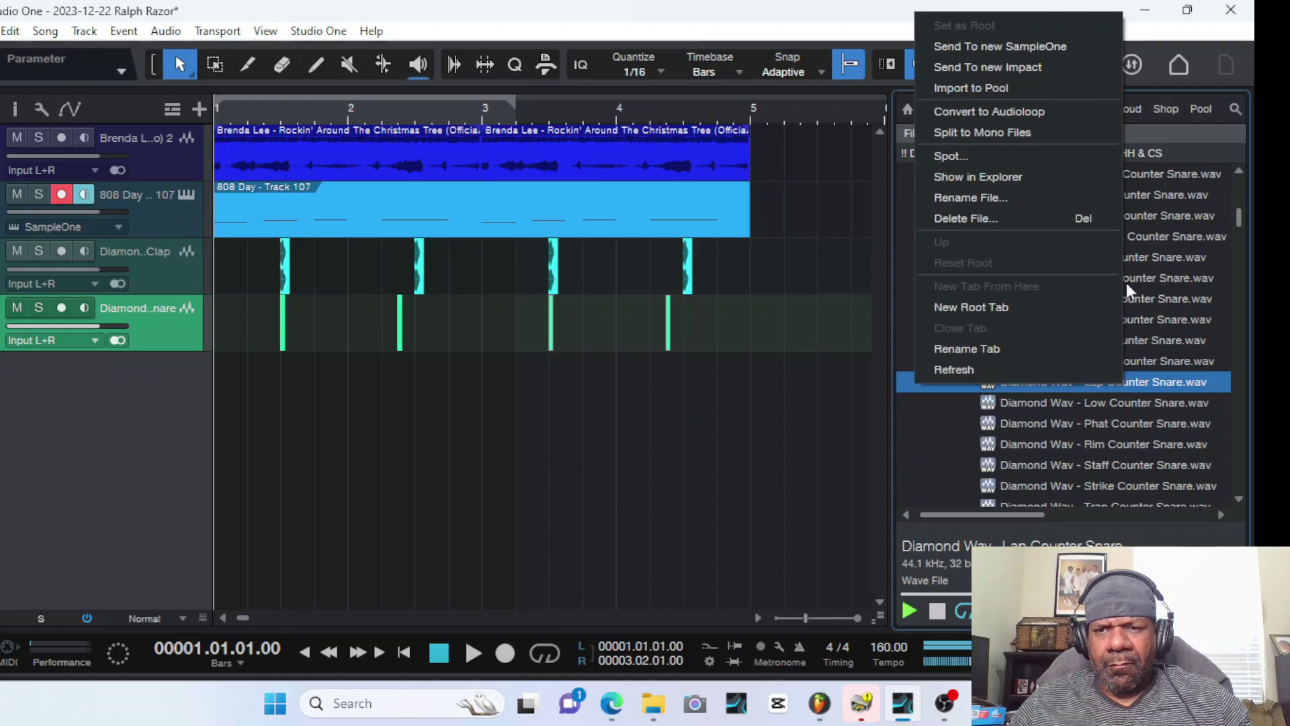
left_click(1056, 48)
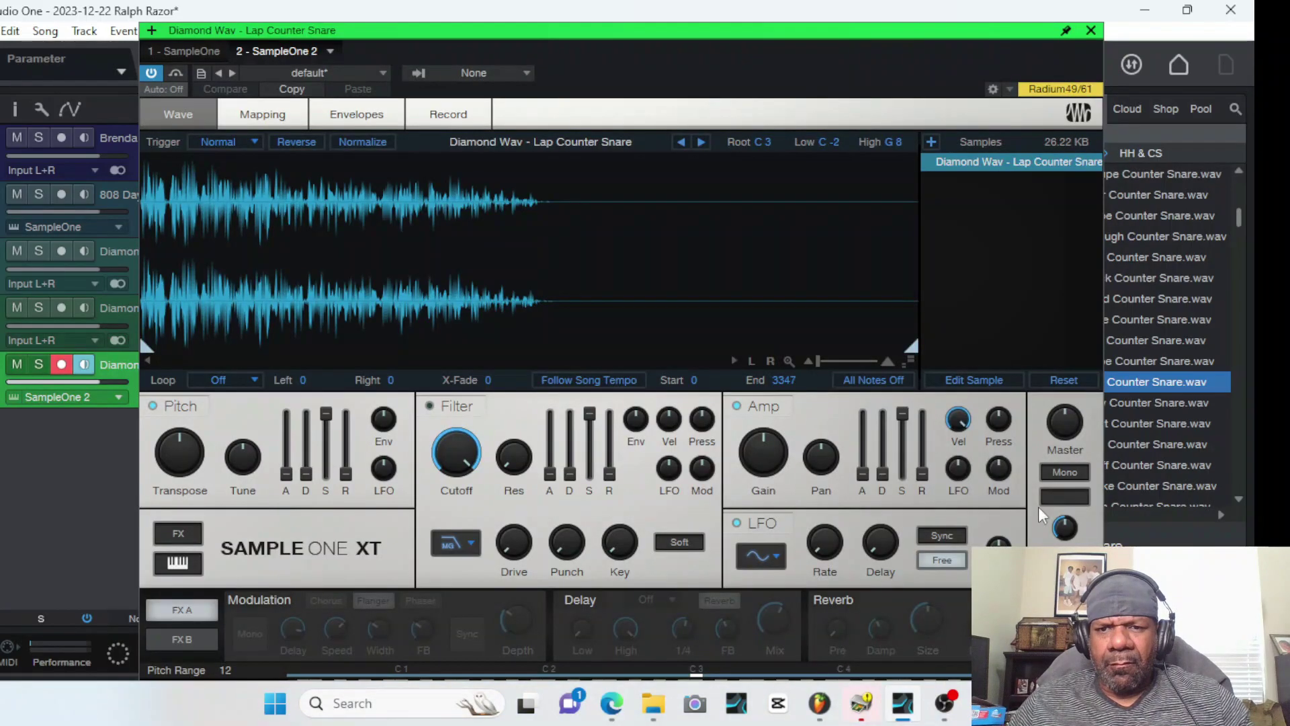
left_click(1092, 30)
key("F5")
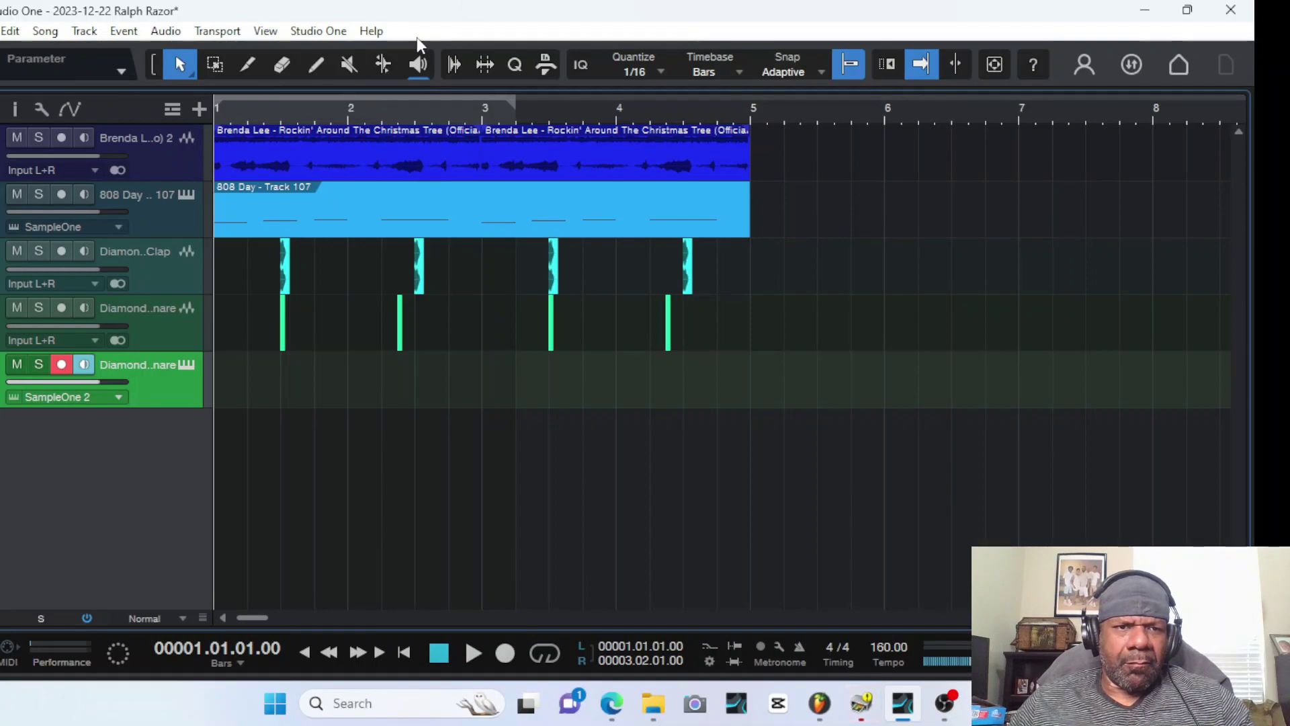
Draw a one-bar instrument event at bar 1 on the Lap Counter Snare track
left_click(316, 67)
mouse_move(351, 382)
left_mouse_down()
mouse_move(300, 366)
mouse_move(216, 373)
left_mouse_up()
key("1")
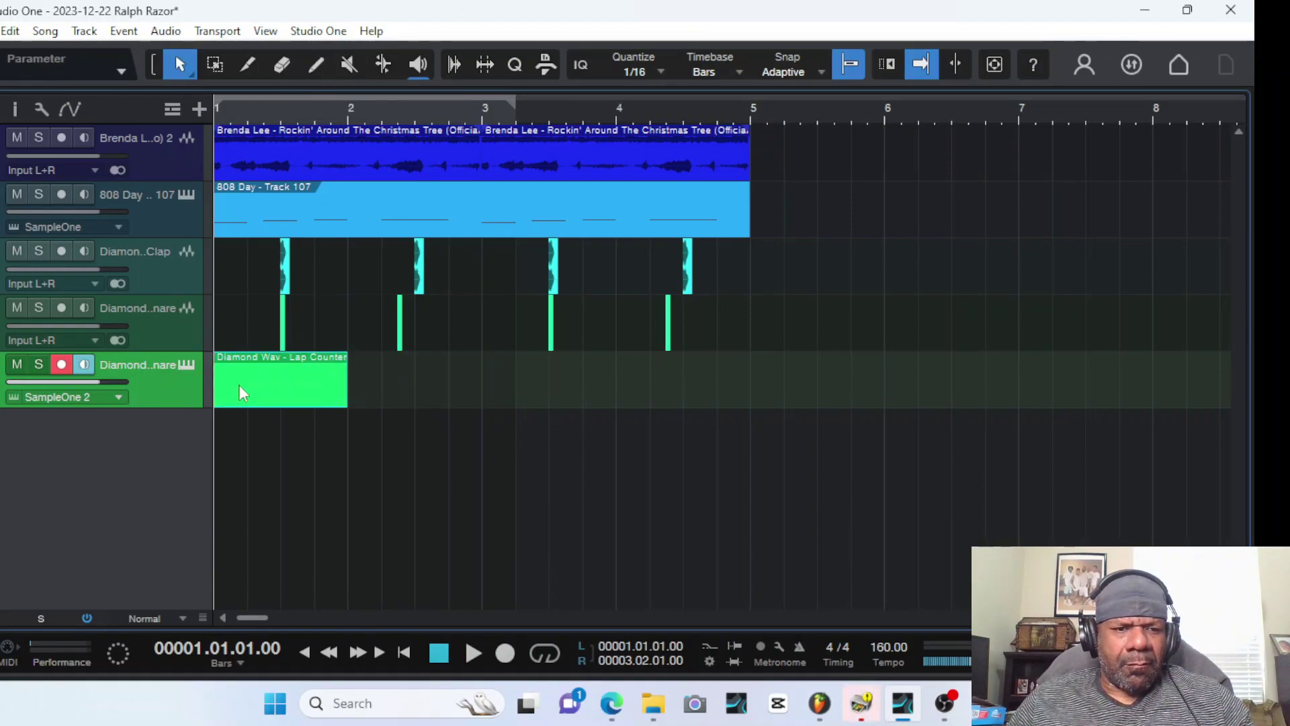
Fill the lap counter snare event with eighth notes on C3 across bar 1 and play them briefly
double_click(240, 386)
left_click(188, 306)
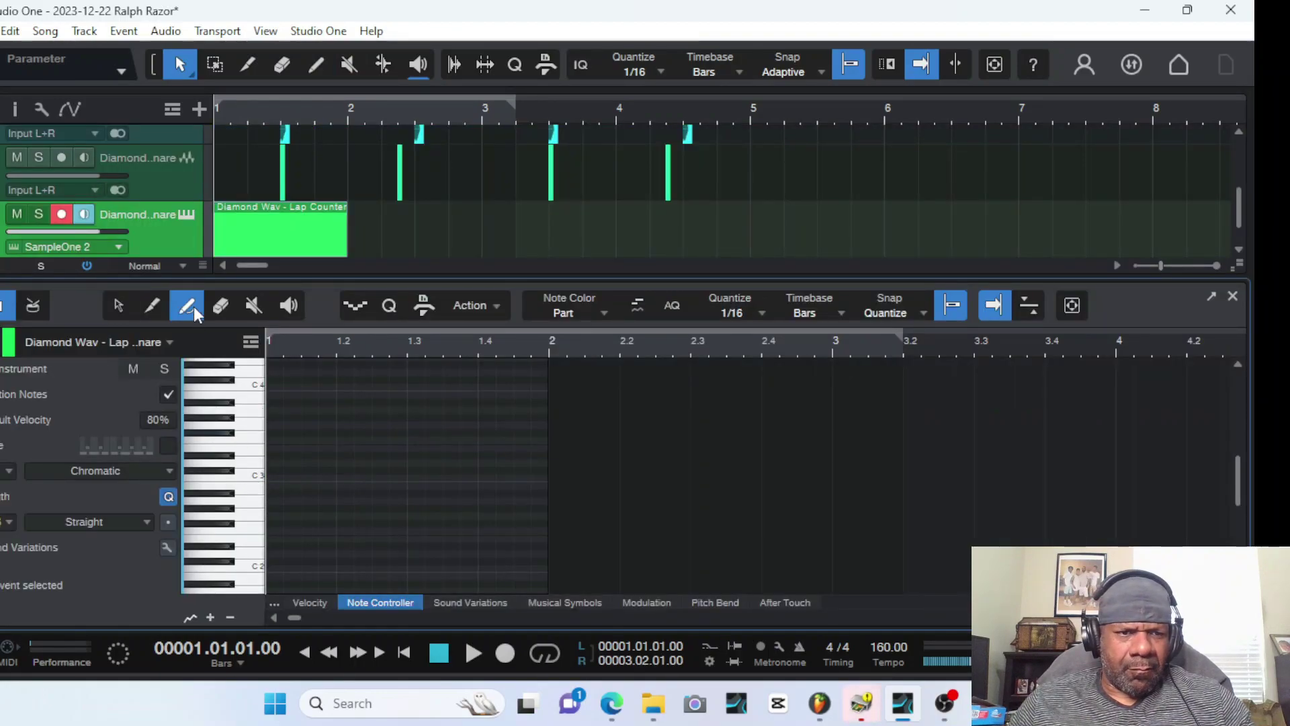
left_click_drag(272, 478, 555, 476)
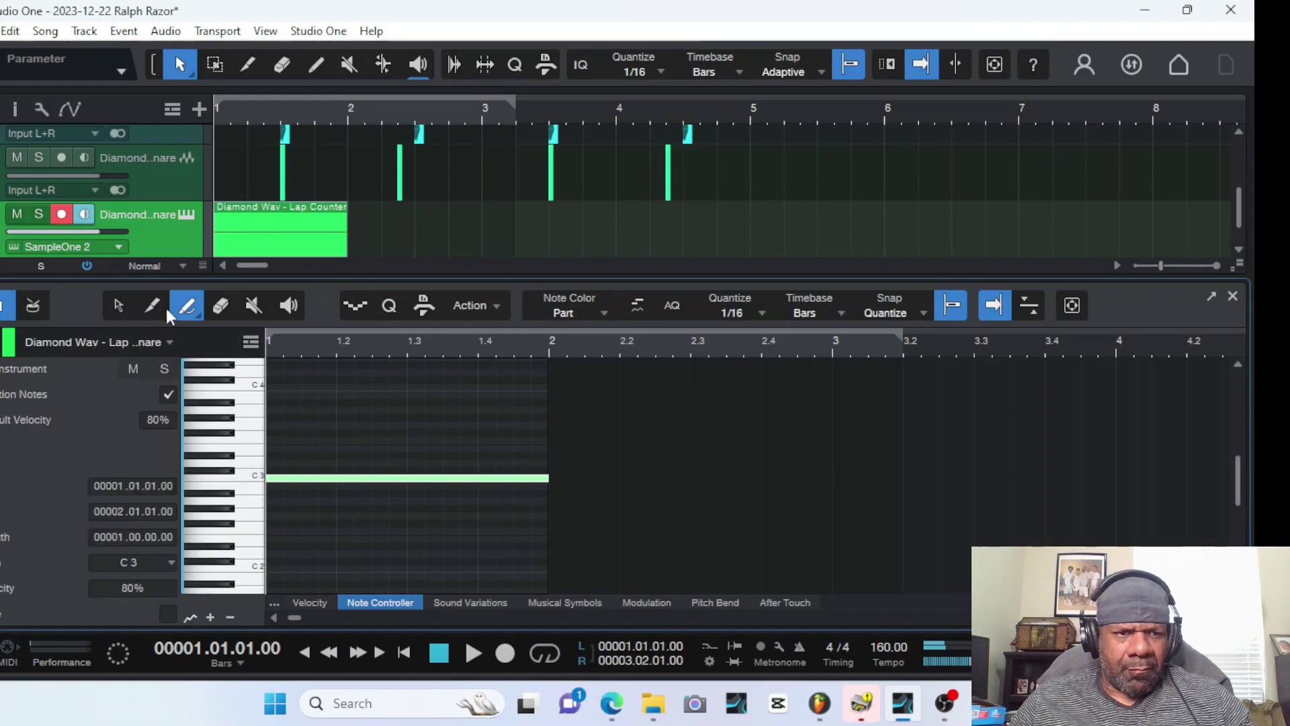
left_click_drag(269, 477, 514, 470)
key("space")
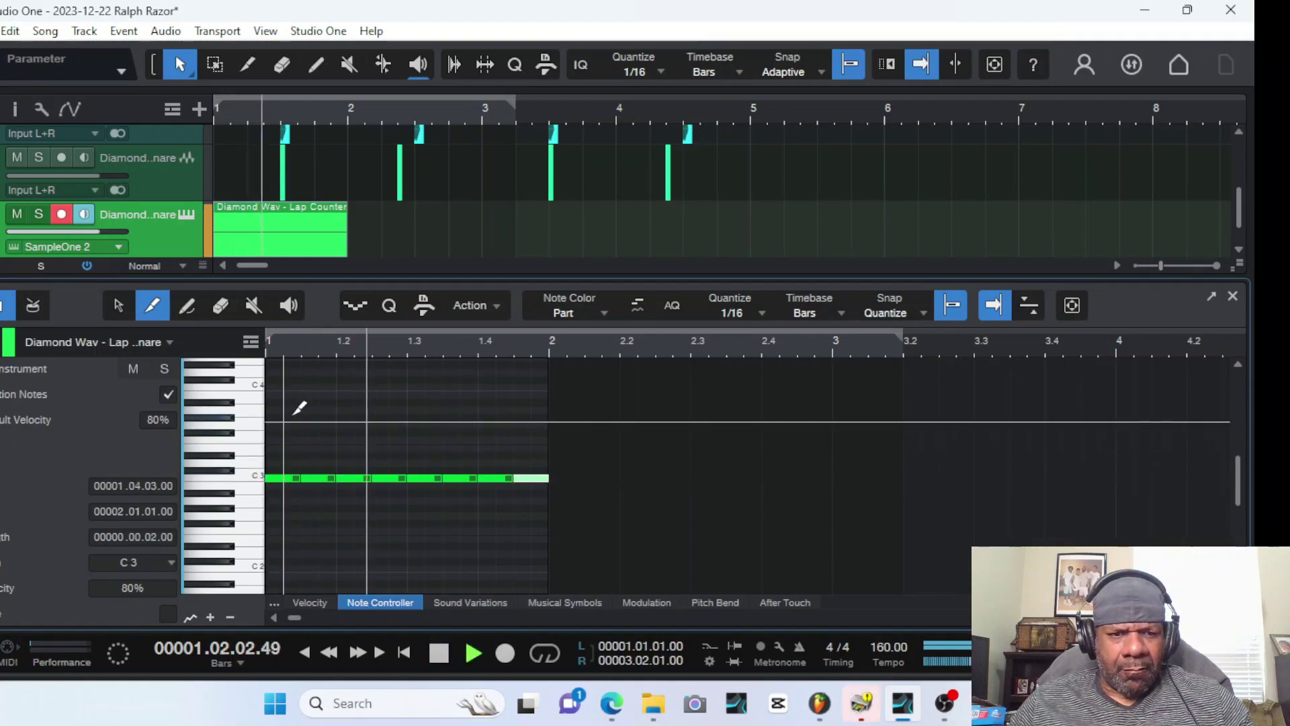
key("space")
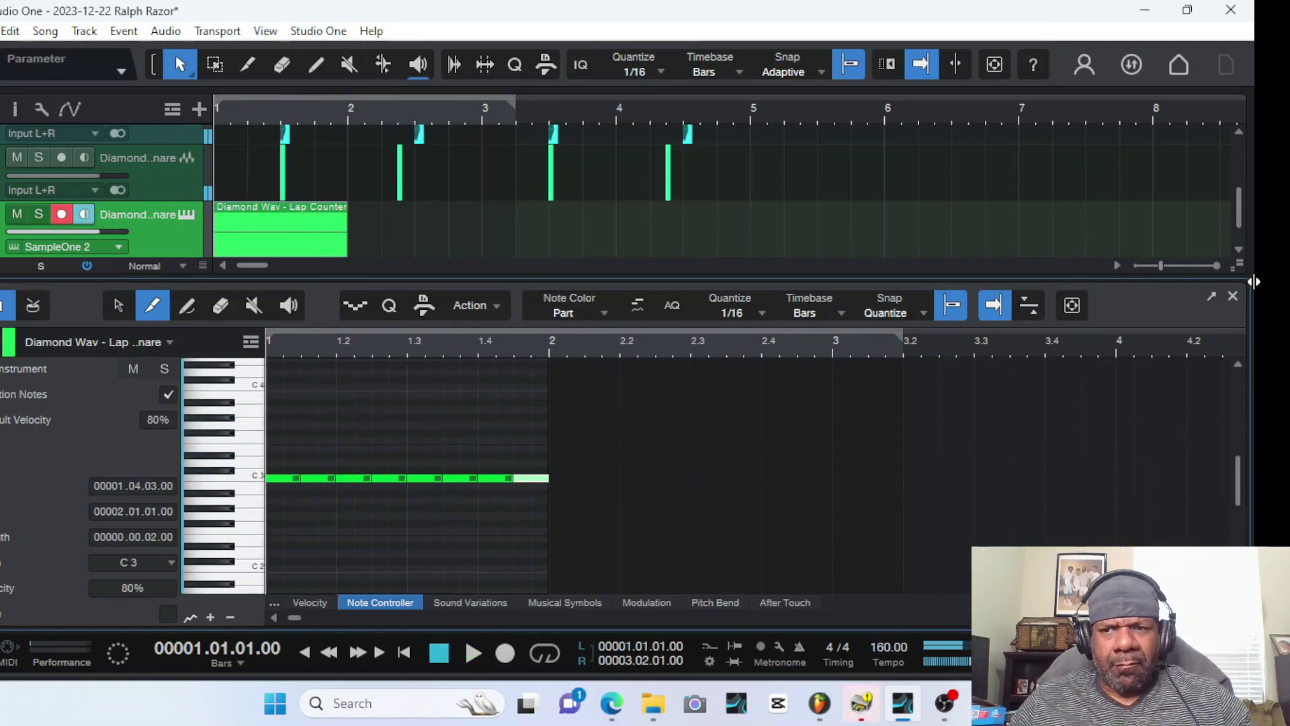
left_click(1235, 299)
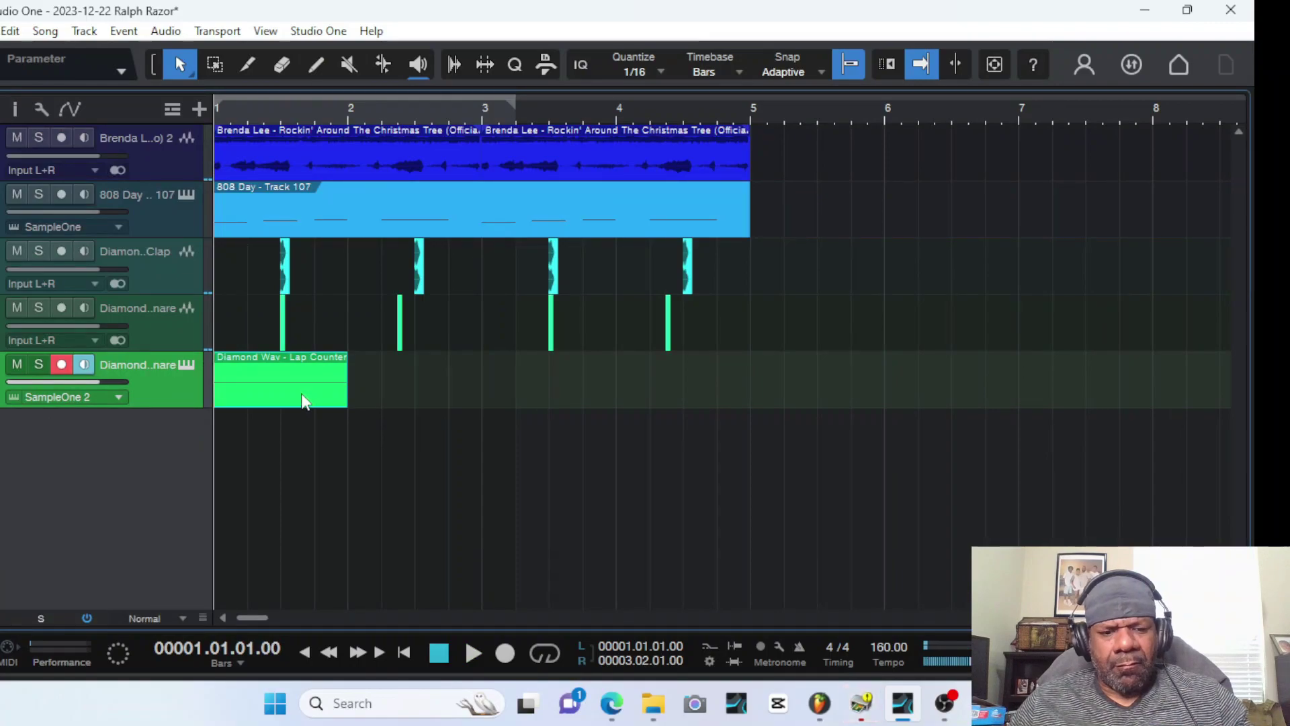
Duplicate the one-bar lap counter snare event into bars 2, 3 and 4 and play the pattern
key("d")
key("d")
key("d")
key("space")
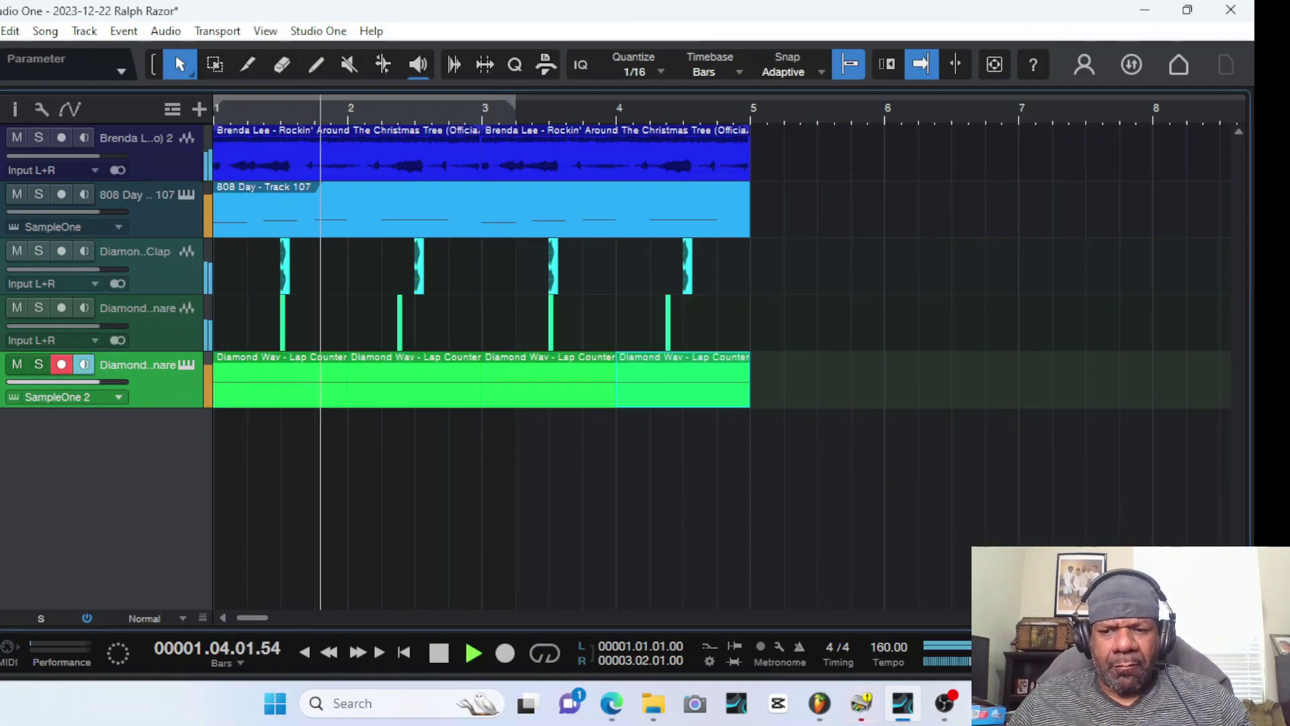
key("F3")
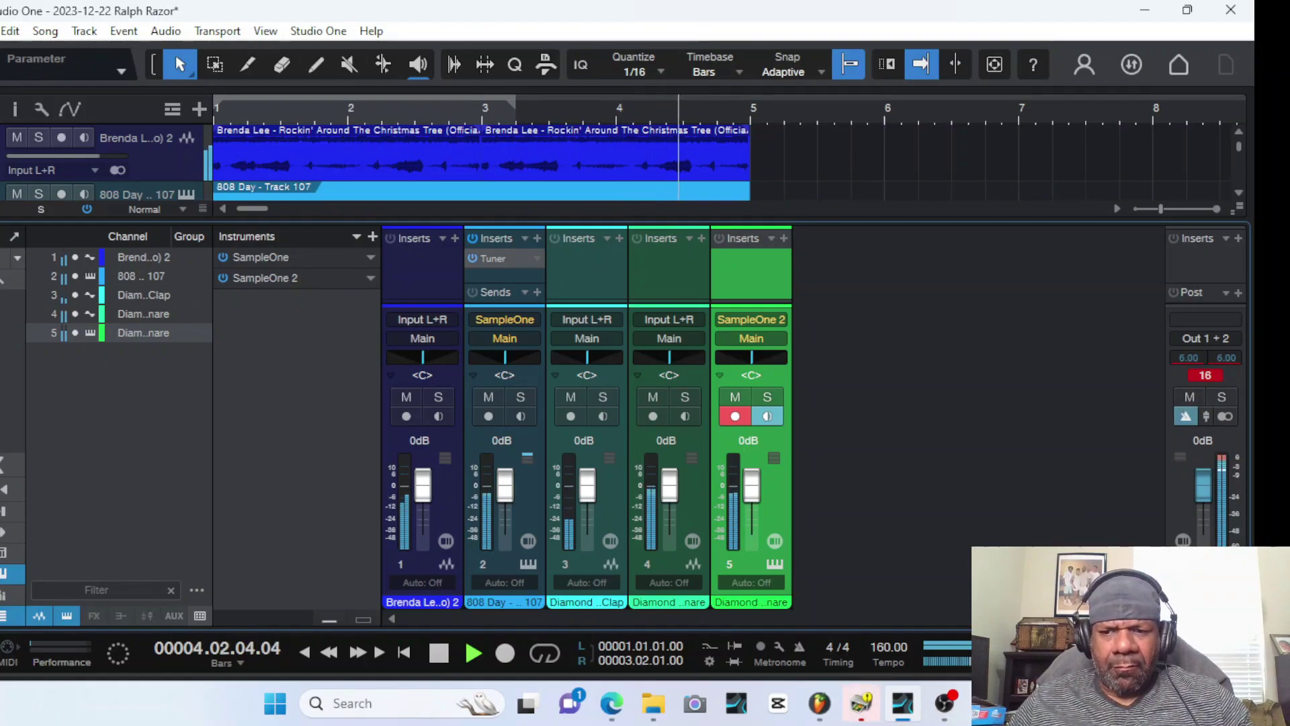
key("F3")
key("space")
key("space")
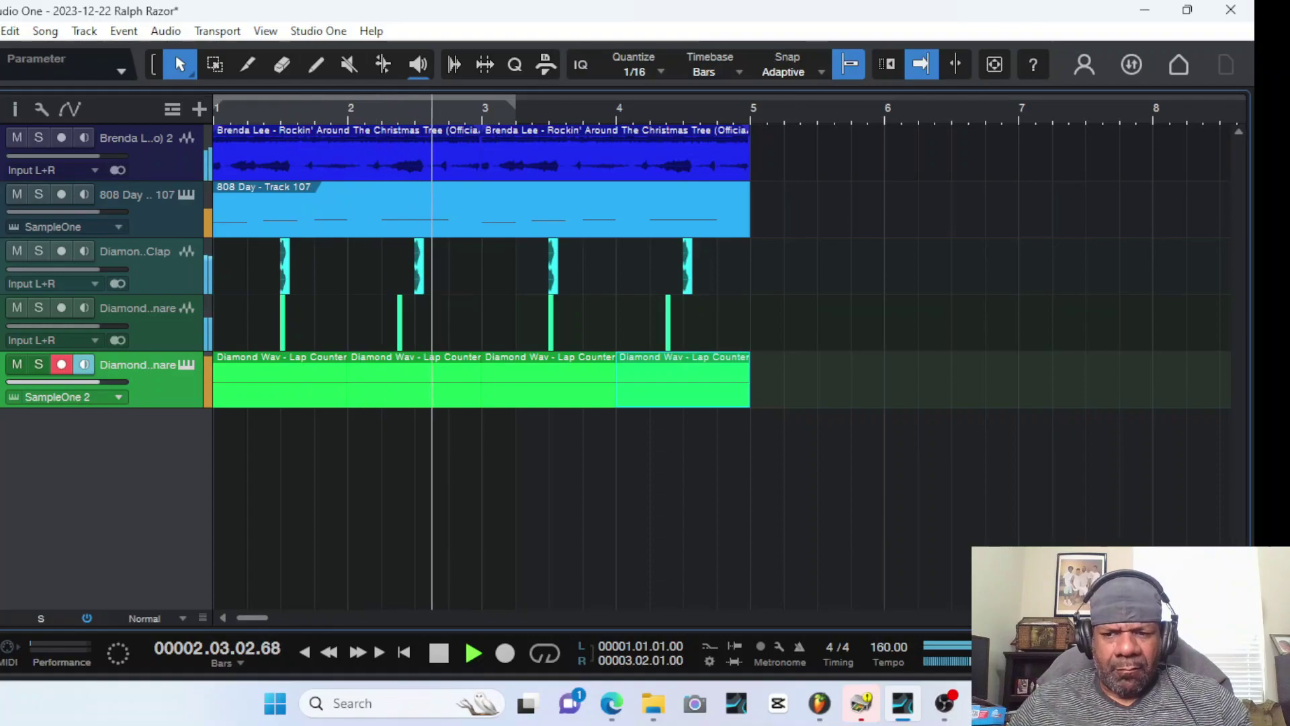
Stop playback and duplicate all events of bars 1 to 4 on every track into bars 5 to 8
key("w")
key("w")
key("w")
key("w")
key("w")
key("w")
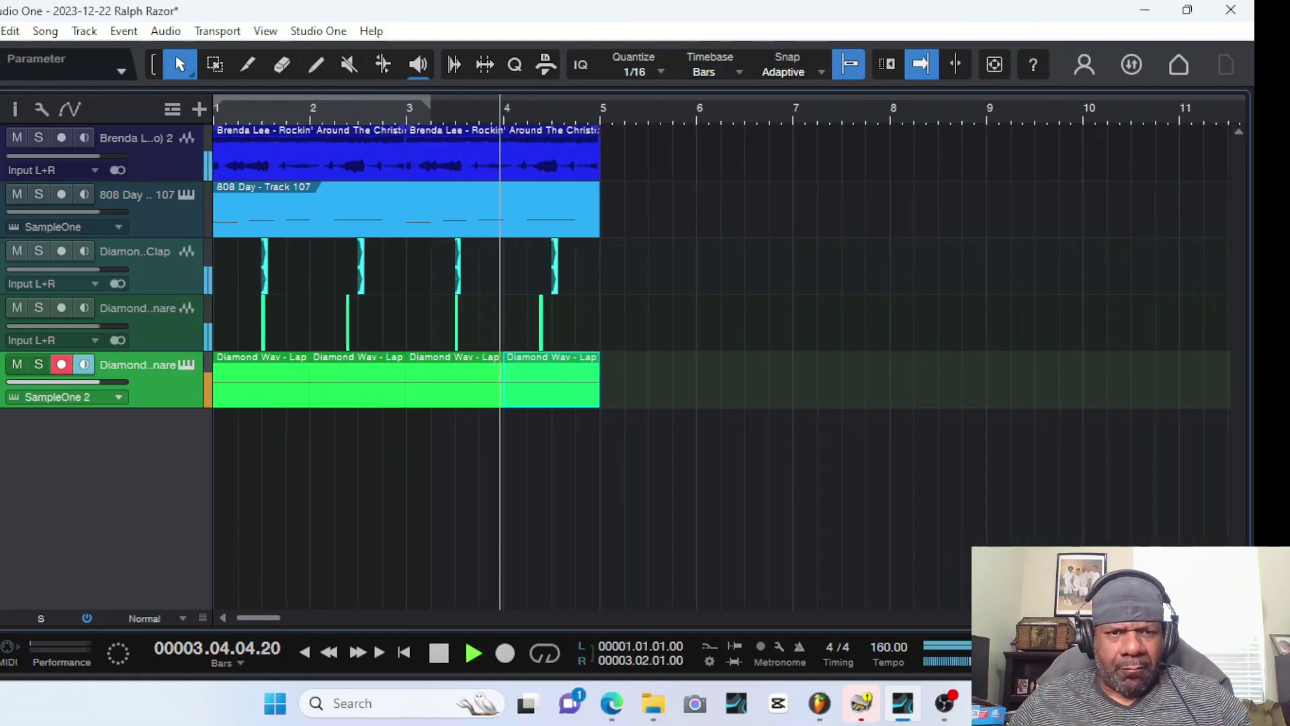
key("w")
key("w")
key("space")
left_click_drag(579, 137, 155, 394)
key("d")
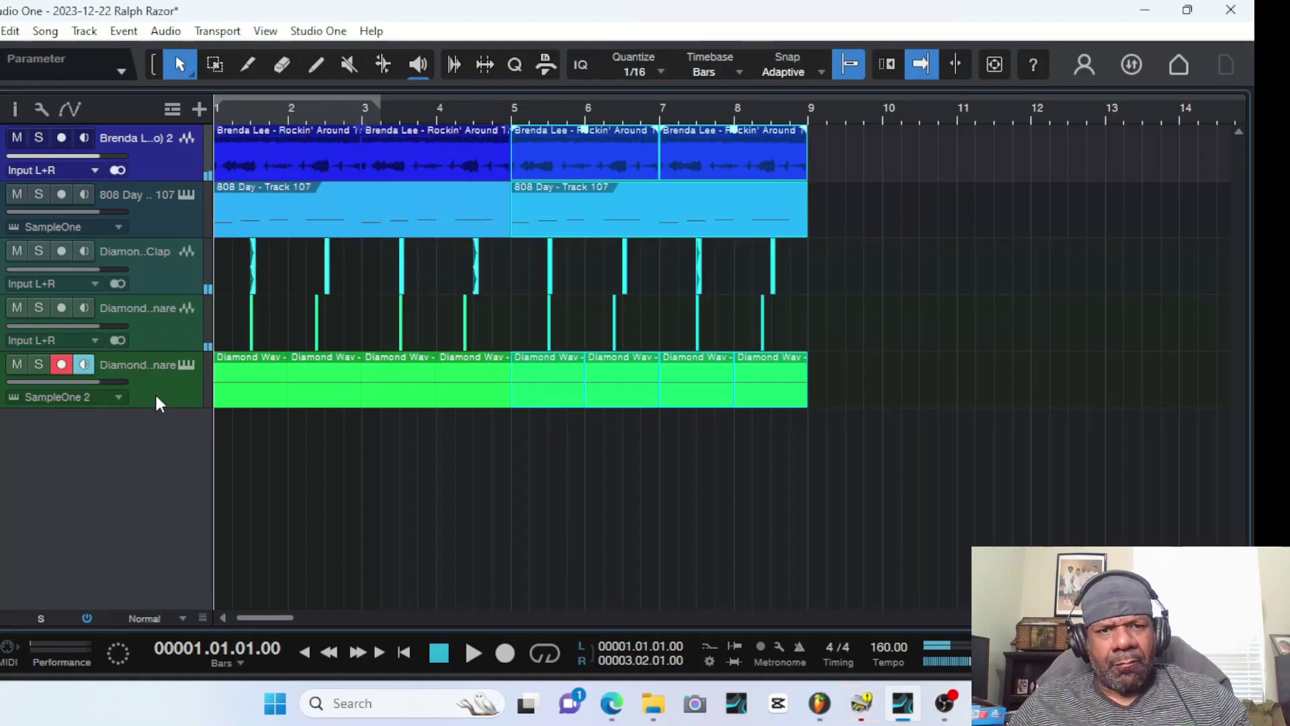
left_click(977, 356)
In the duplicated 808 part at bar 5, lower the note at 5.2.3 to C1 and play the passage from 4.3
double_click(708, 223)
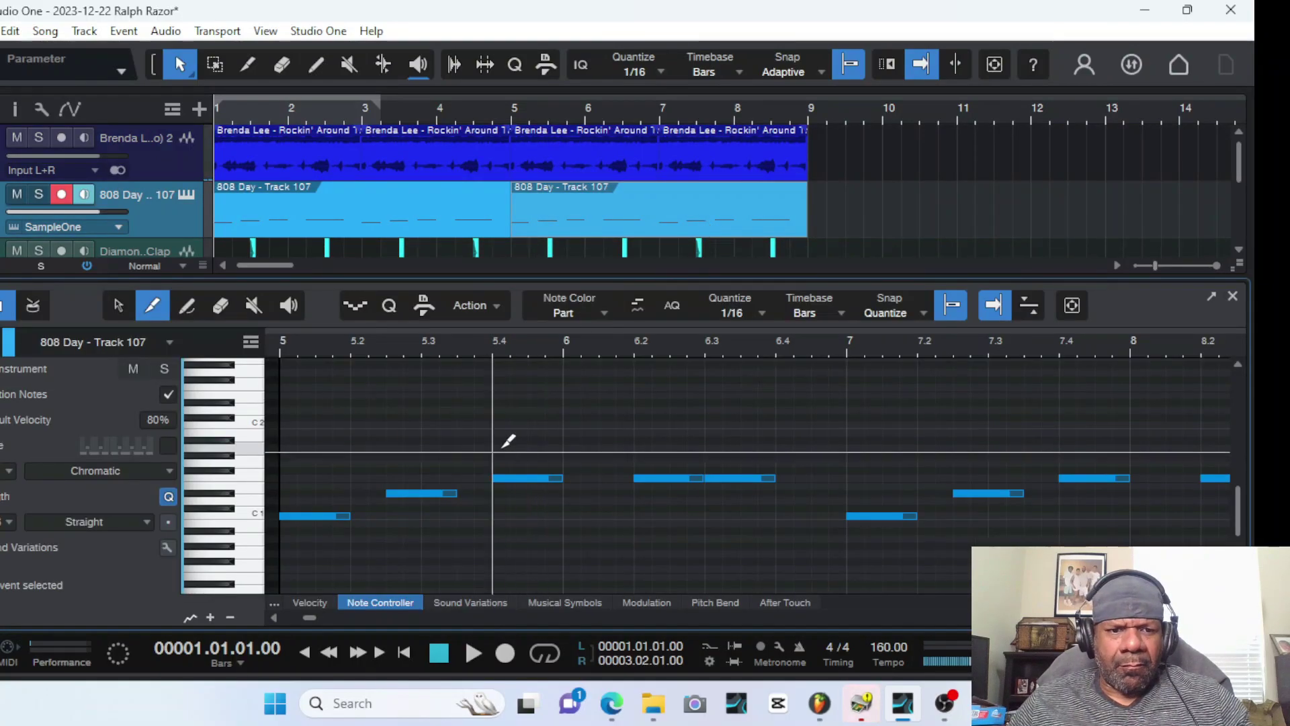
left_click(118, 306)
left_click_drag(429, 492, 426, 515)
key("space")
key("space")
left_click(478, 120)
key("space")
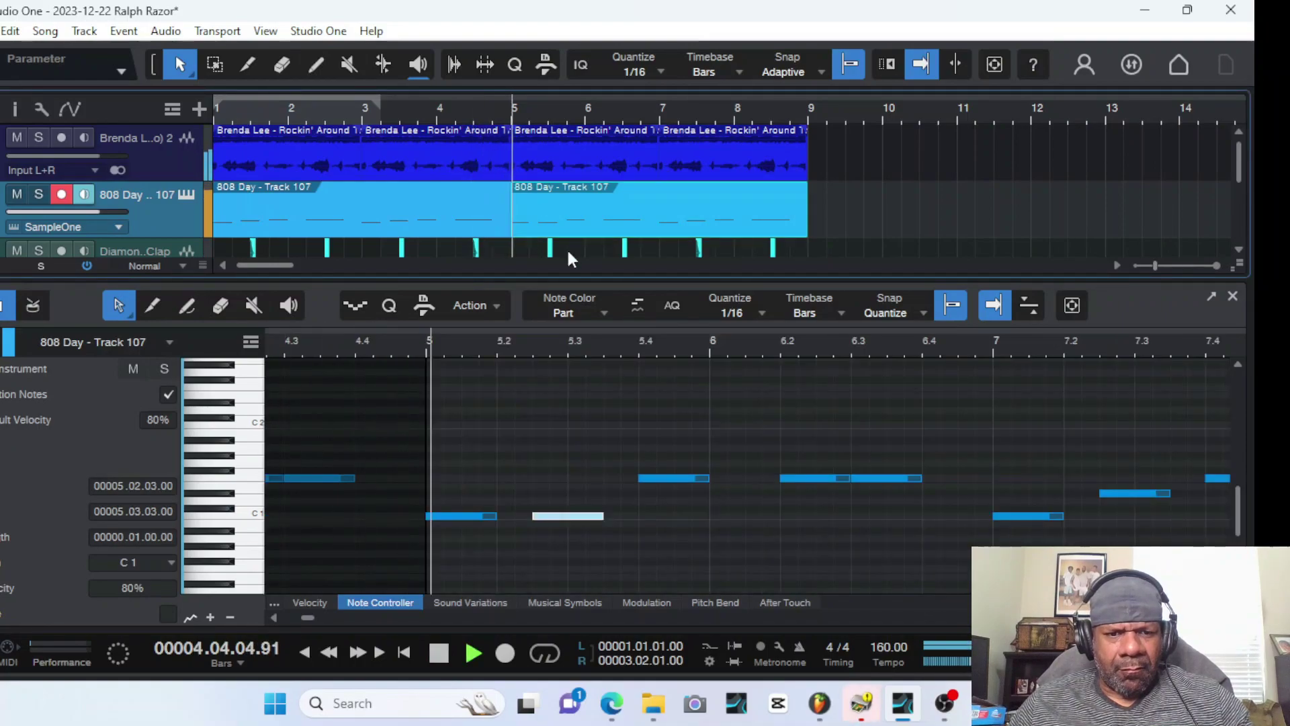
left_click(439, 653)
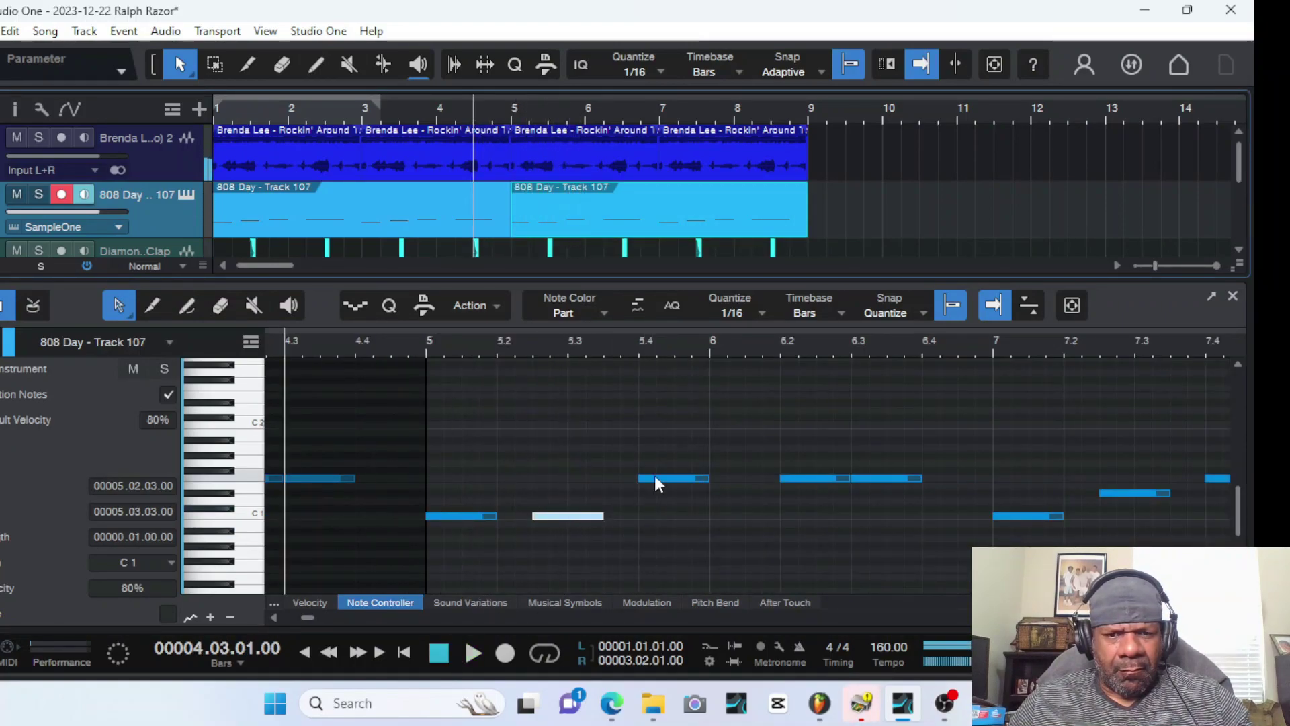
left_click_drag(1174, 617, 1162, 617)
key("space")
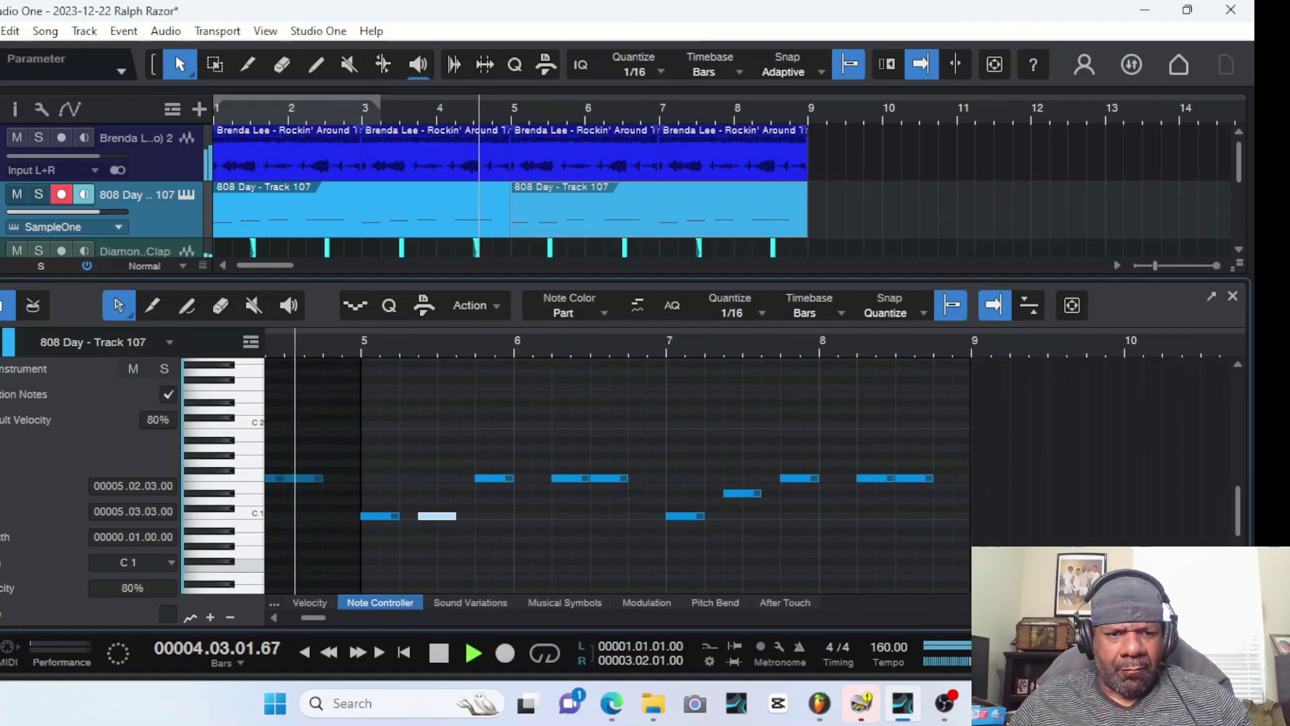
key("space")
left_click(486, 476)
key("Delete")
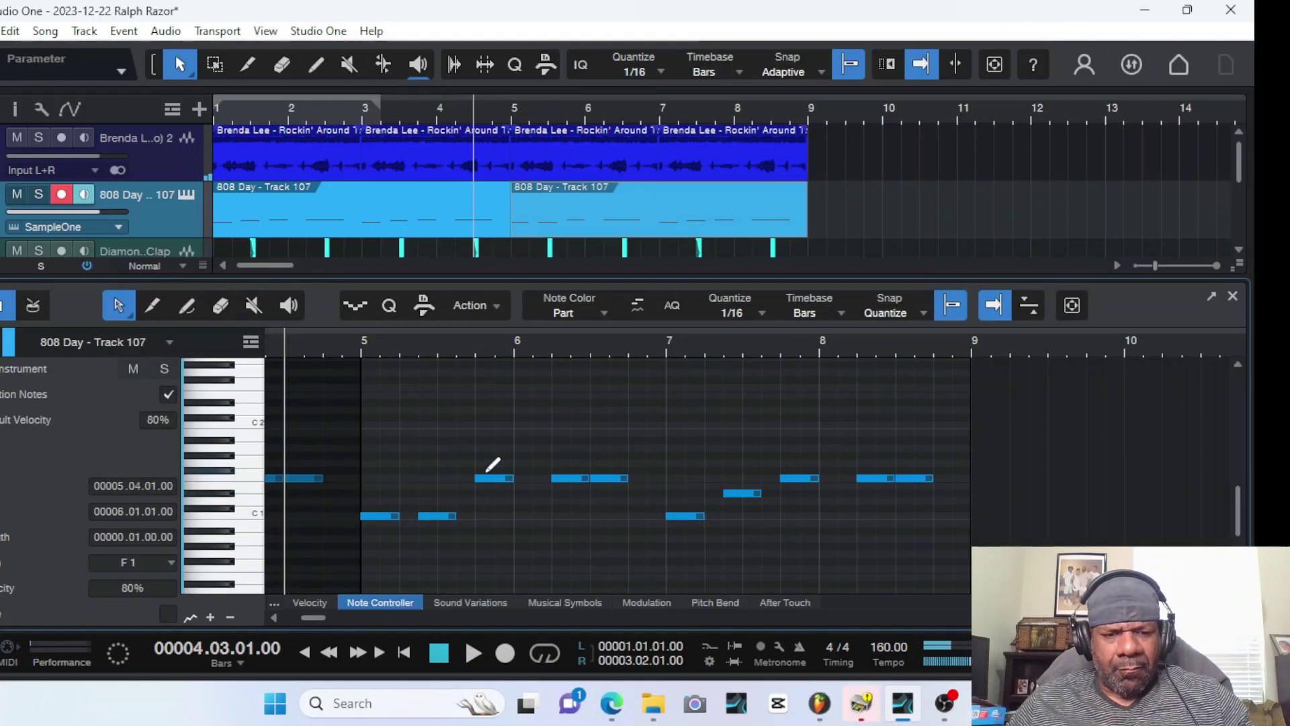
left_click(490, 480)
key("Delete")
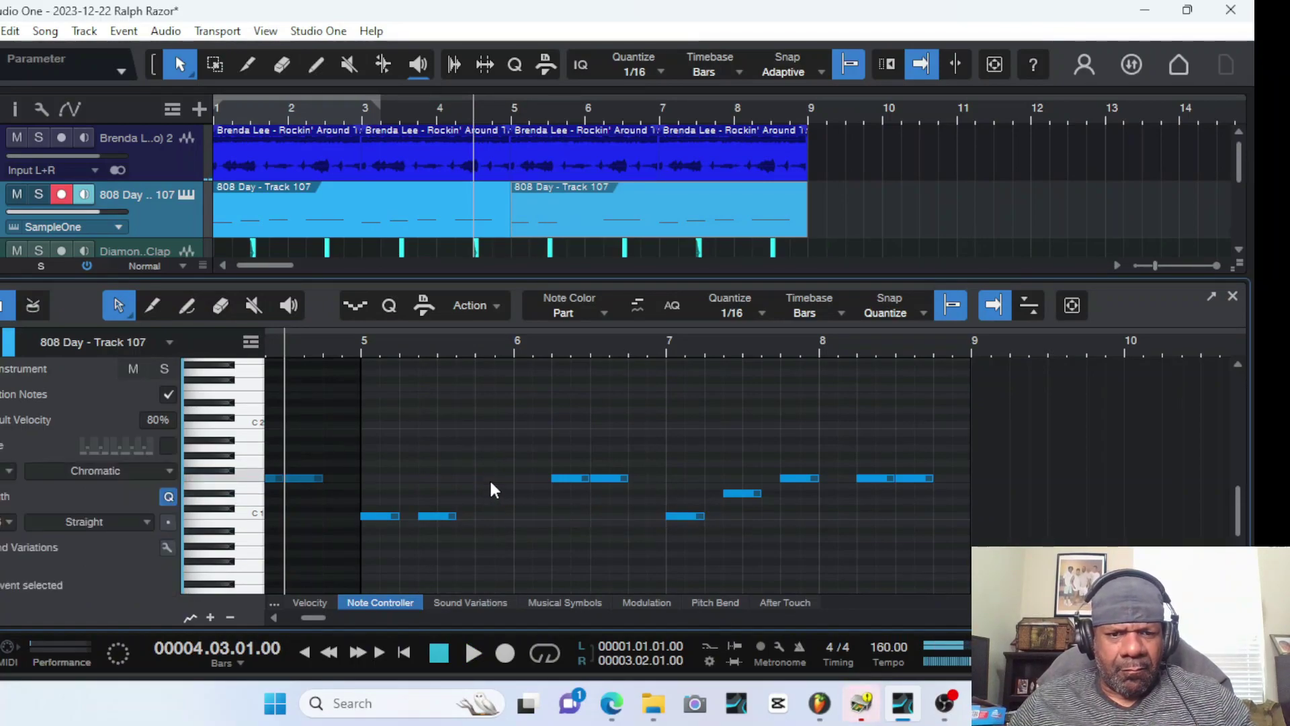
left_click(479, 478)
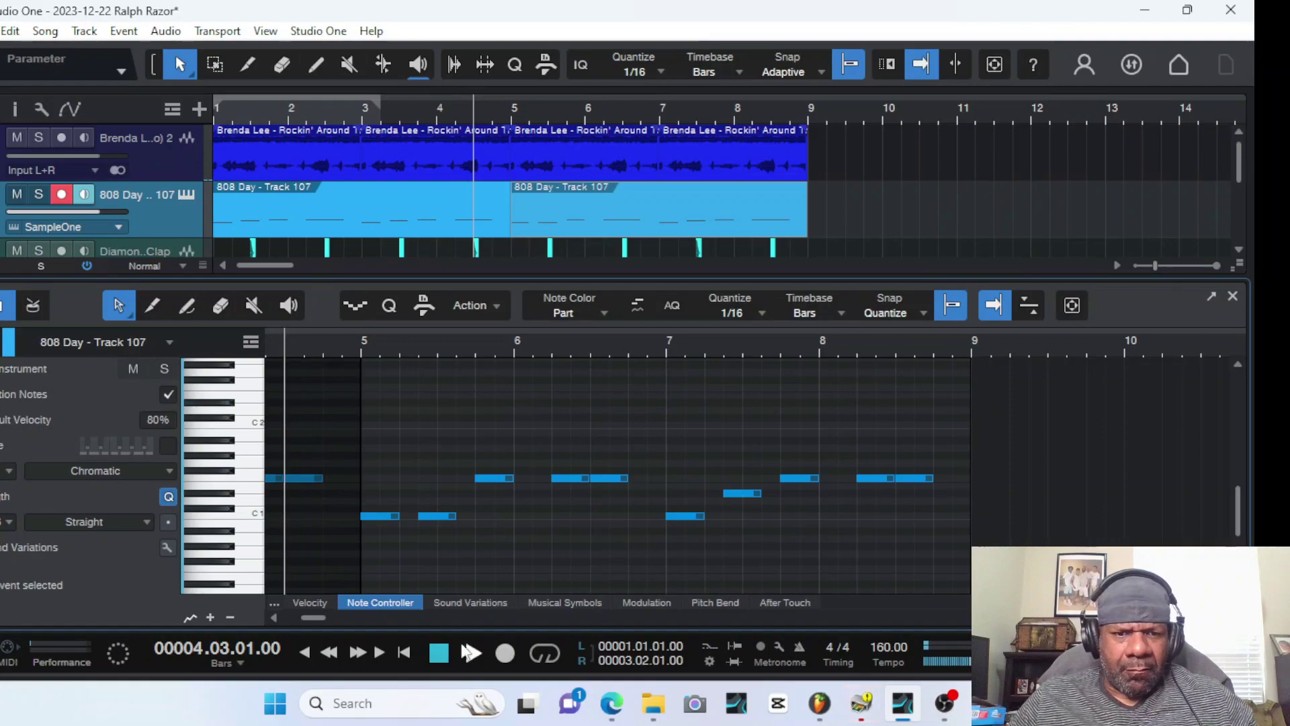
Lower the 808 note at 5.4.1 to C1 and play the passage from 4.3
left_click_drag(486, 479, 488, 531)
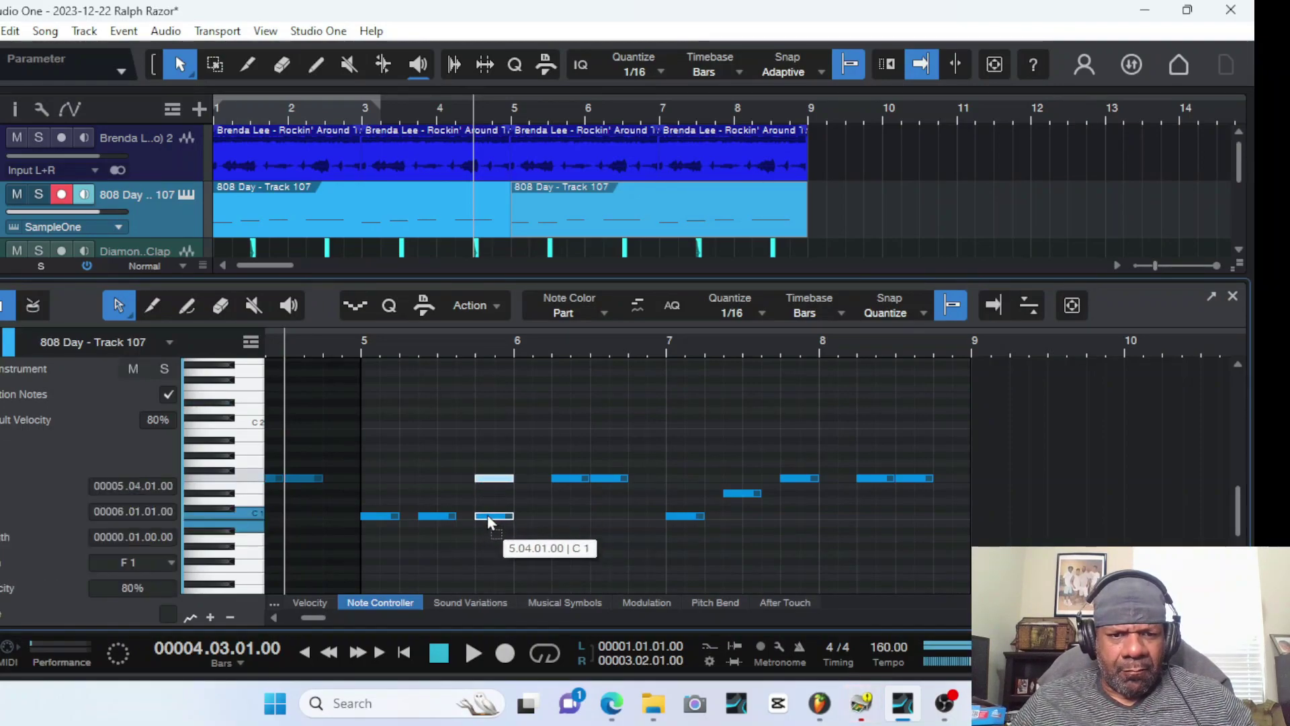
key("space")
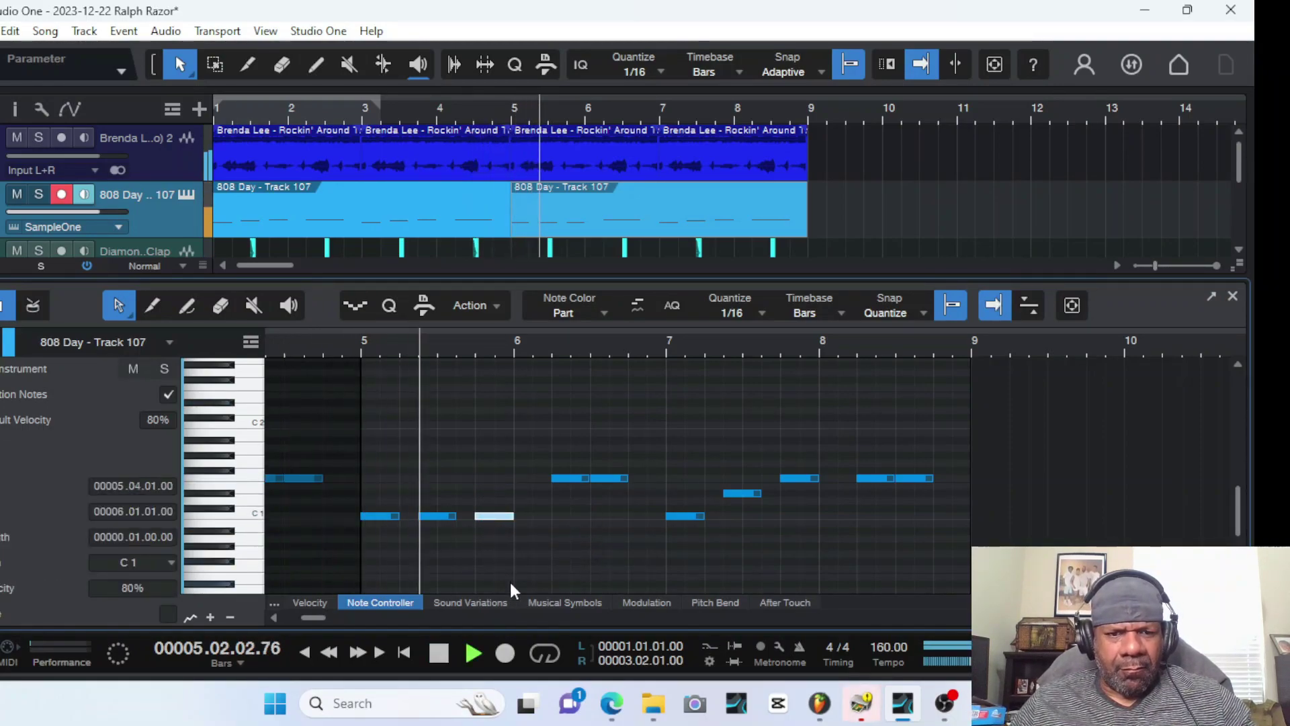
key("space")
Replace the 808 note at 6.2.1 with two C1 eighth notes at 6.2.1 and 6.2.3, and play the passage
left_click(571, 477)
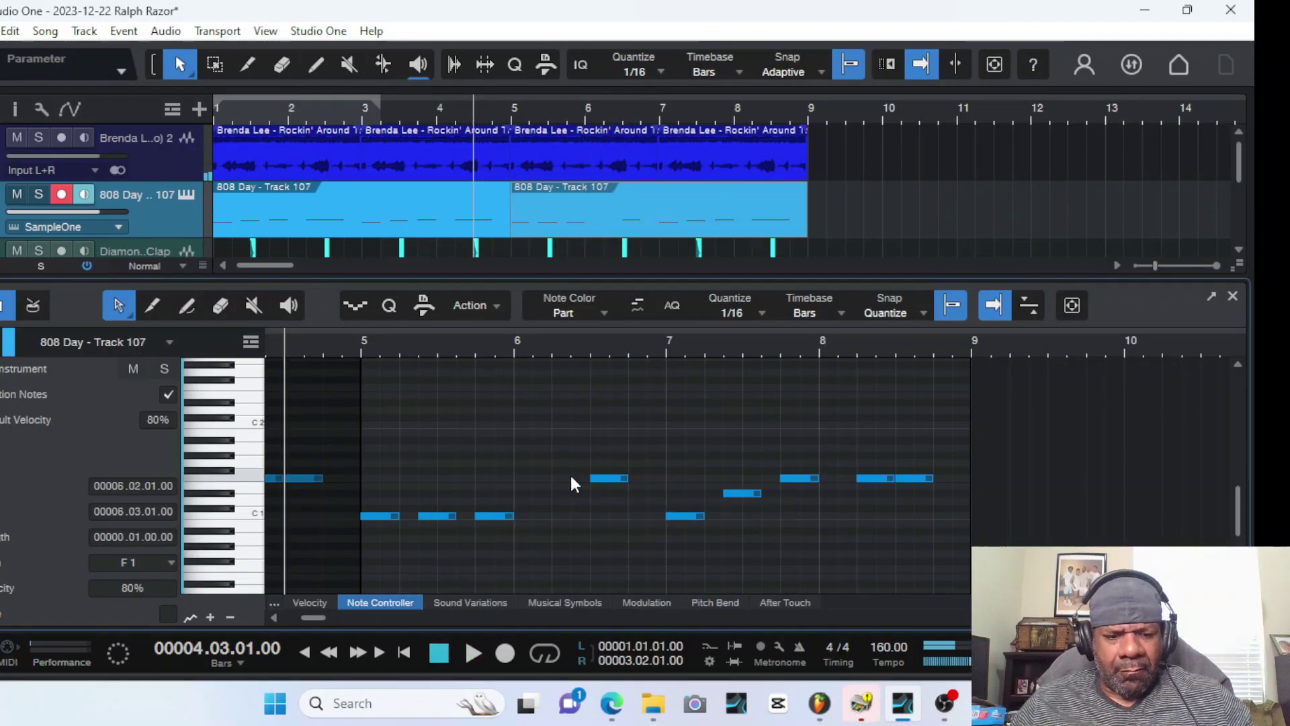
left_click_drag(570, 479, 562, 516)
key("d")
key("space")
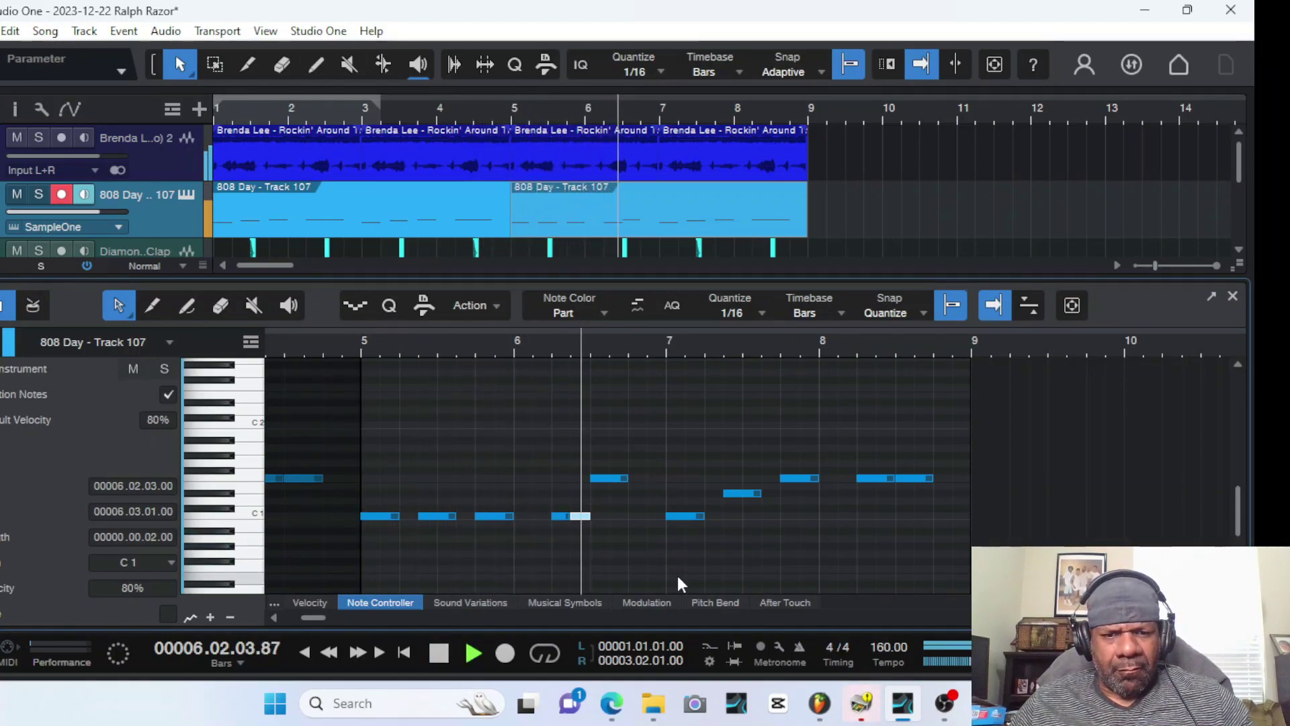
key("space")
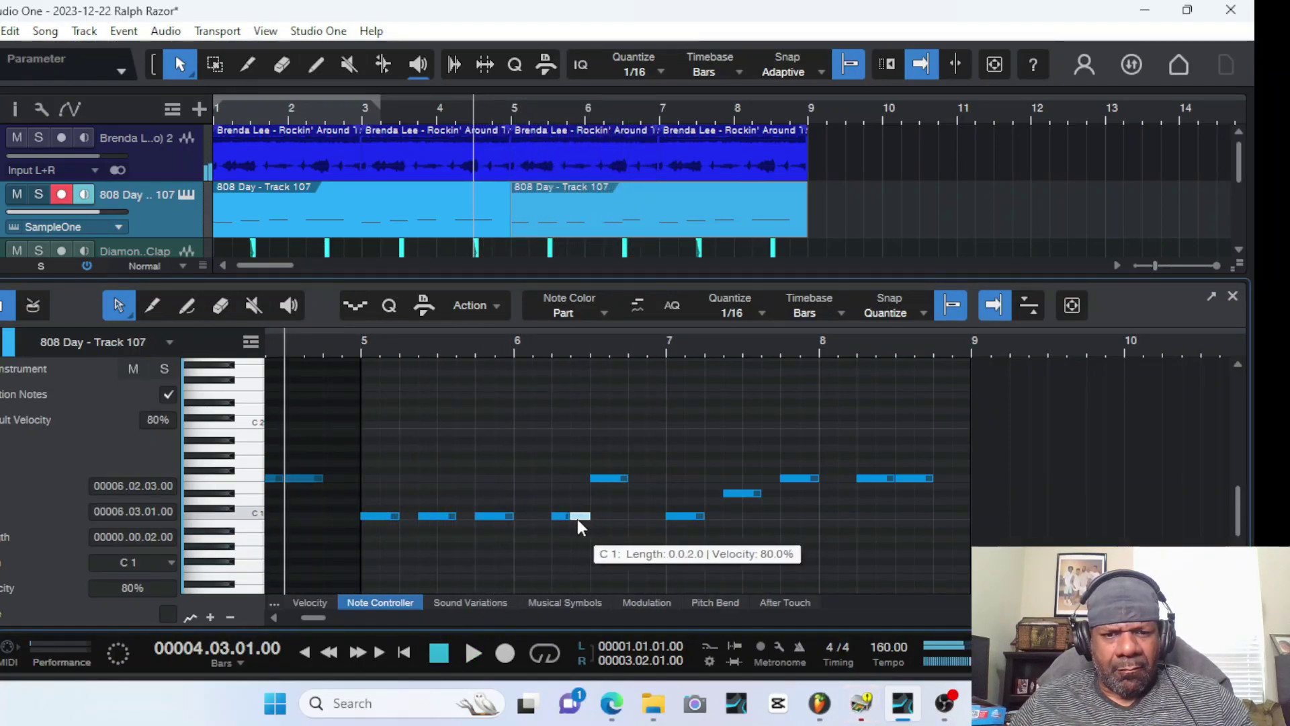
Lower the 808 eighth note at 6.2.1 to A#0 and play the passage
left_click(578, 518)
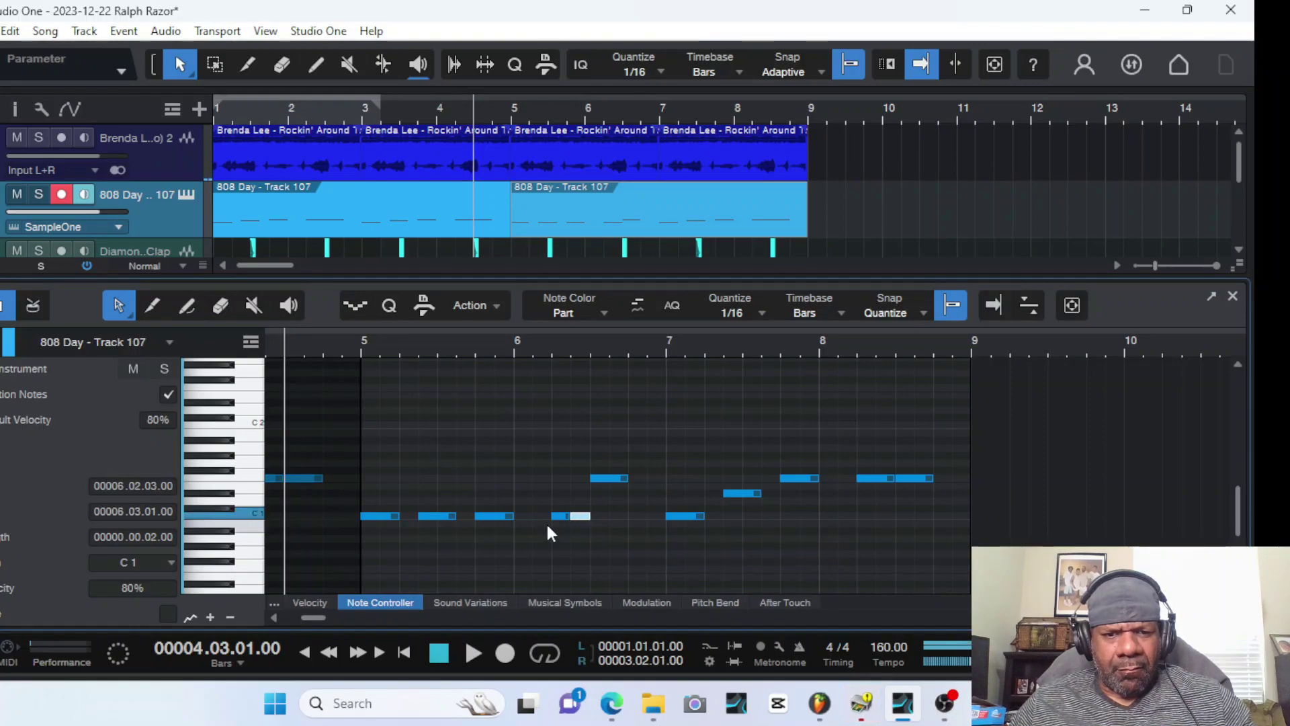
left_click_drag(559, 518, 562, 531)
key("f")
key("space")
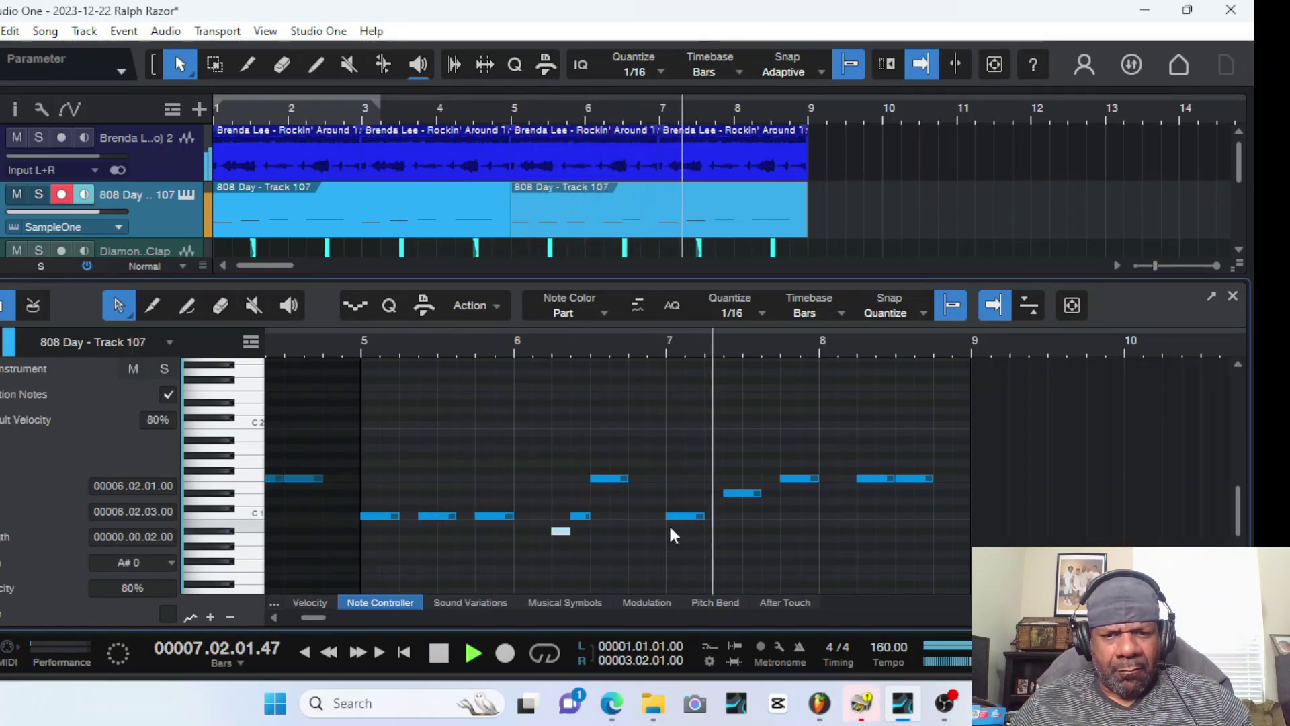
key("space")
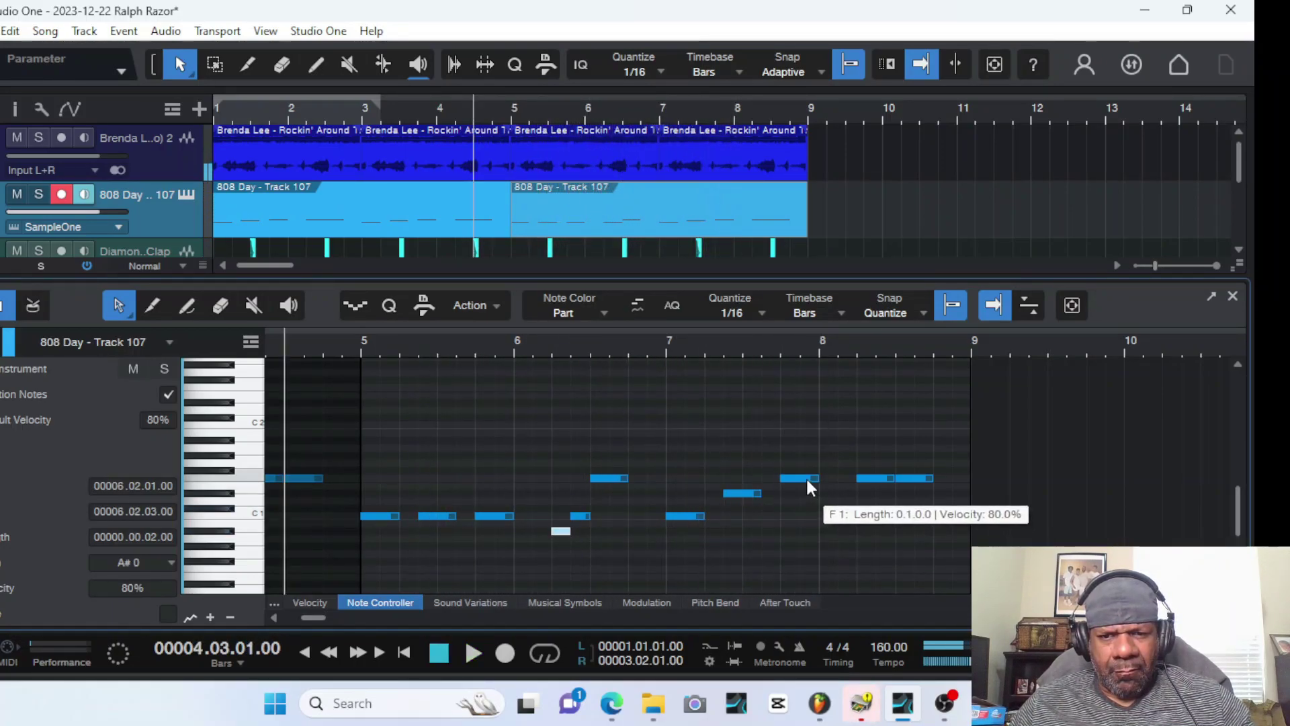
Lower the 808 note at 7.4.1 to D1 and play the passage
left_click(808, 479)
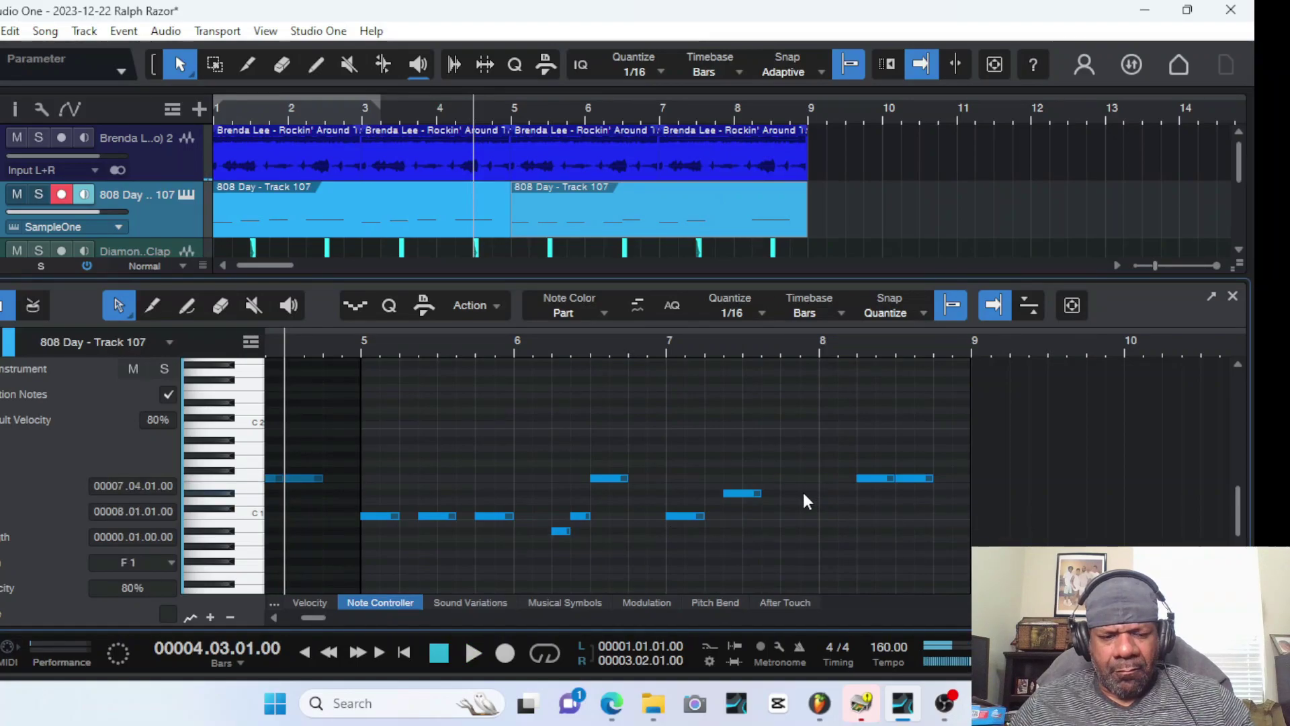
left_click_drag(806, 479, 806, 502)
key("f")
key("space")
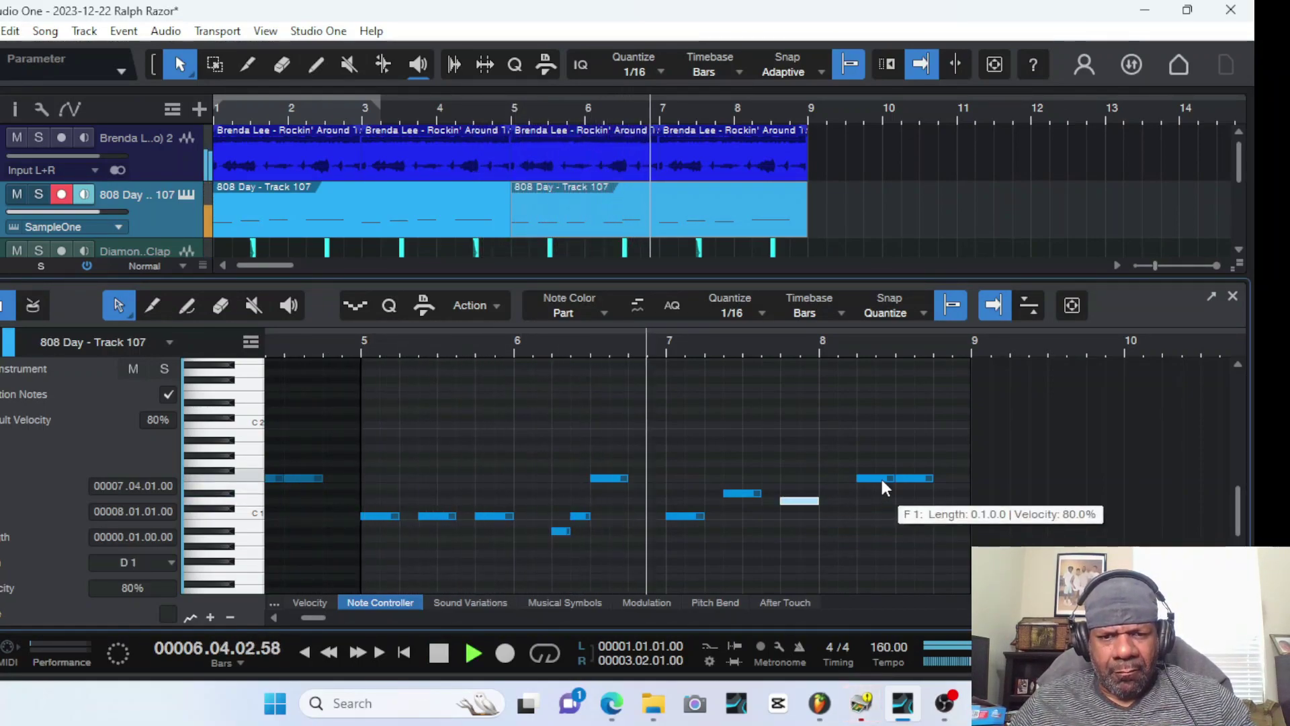
Replace the 808 note at 7.4.1 with a C1 quarter note and play the passage from 4.3
key("space")
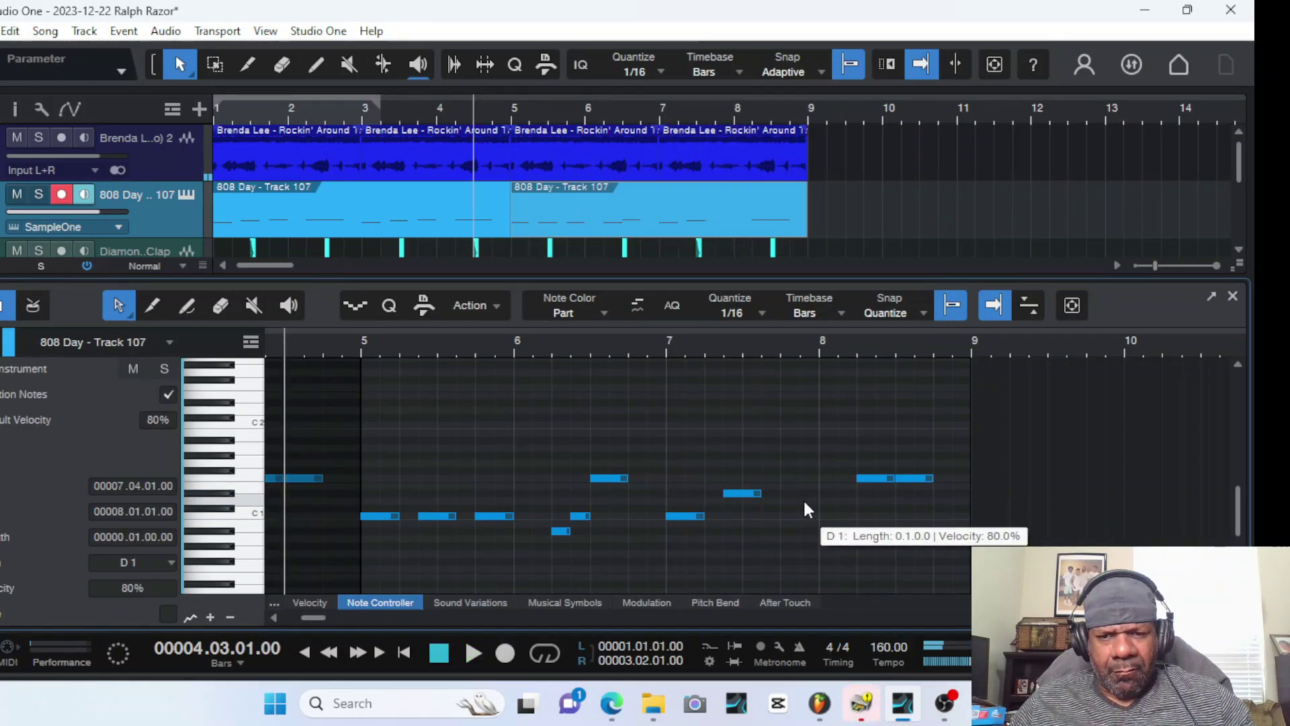
left_click(630, 447)
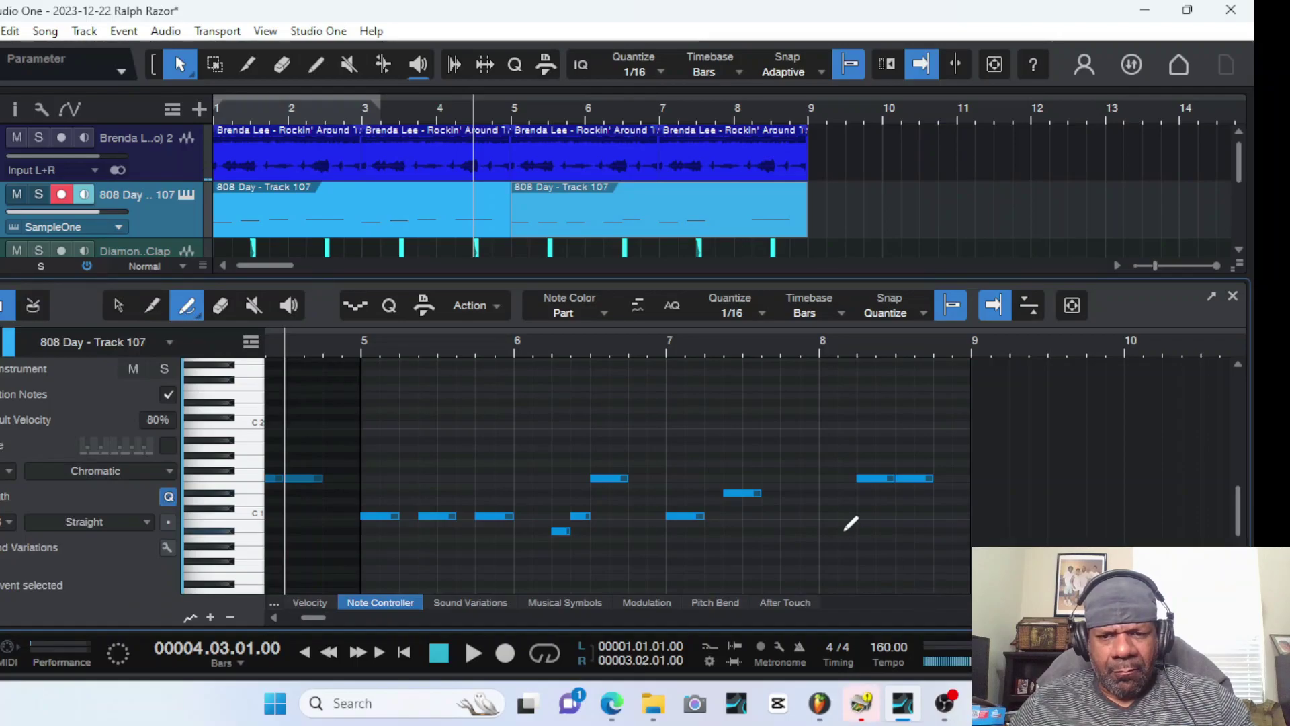
left_click(783, 516)
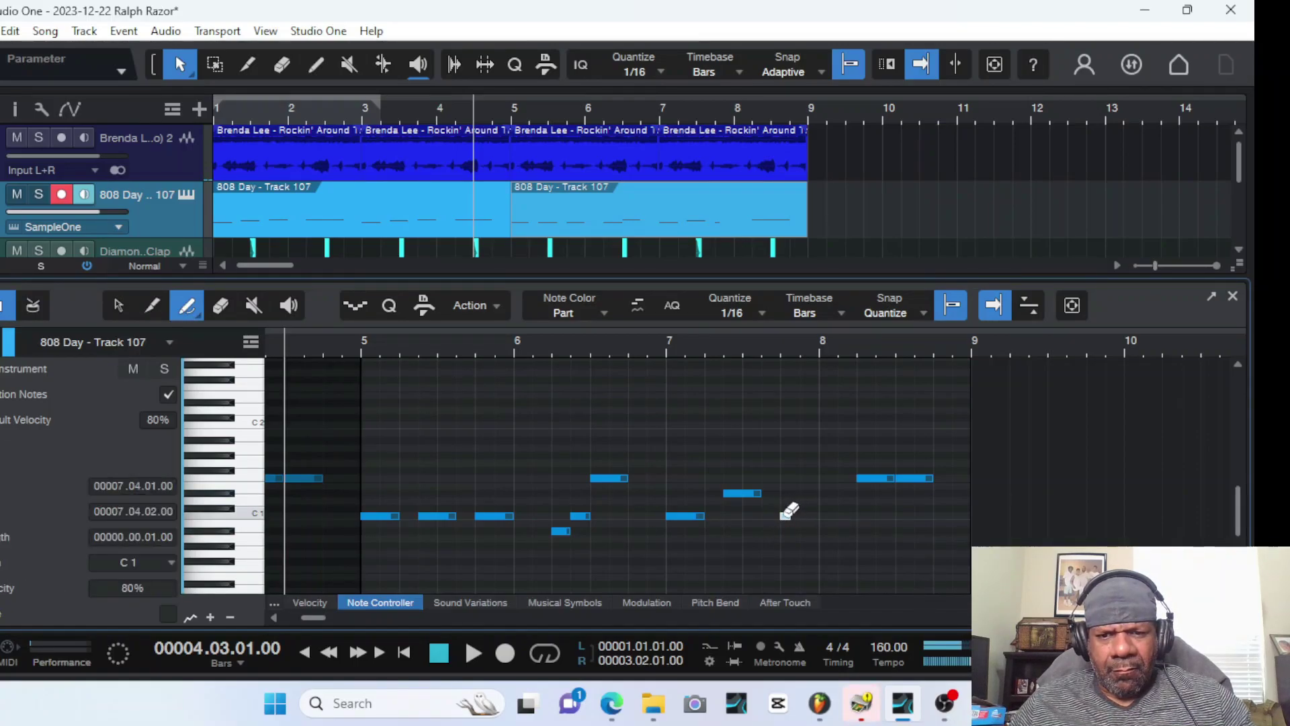
left_click_drag(788, 520, 818, 517)
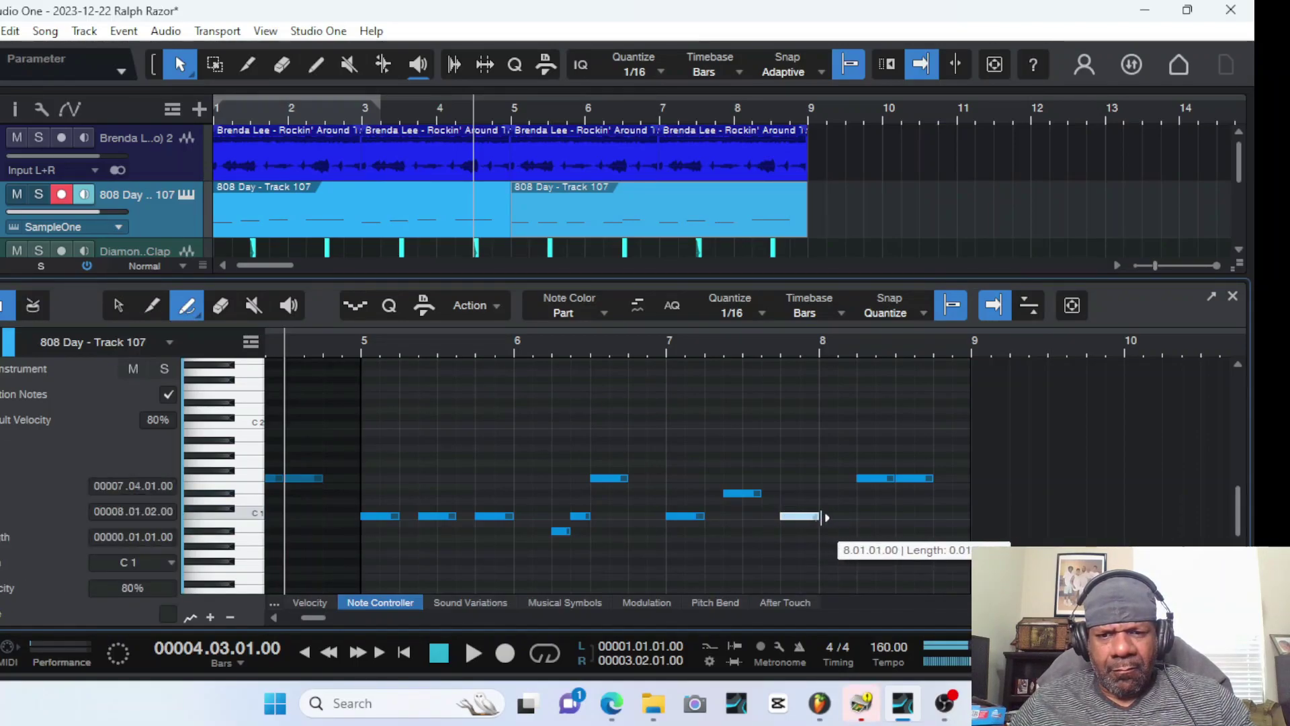
key("space")
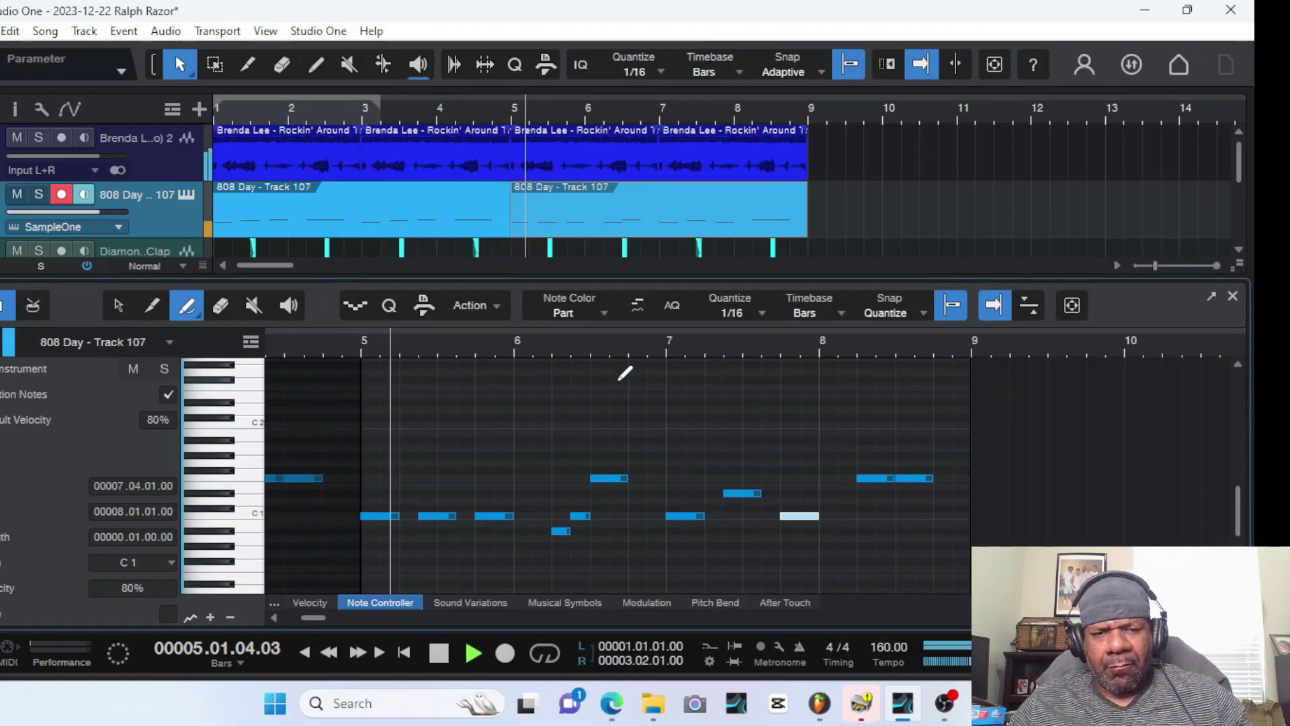
left_click(125, 310)
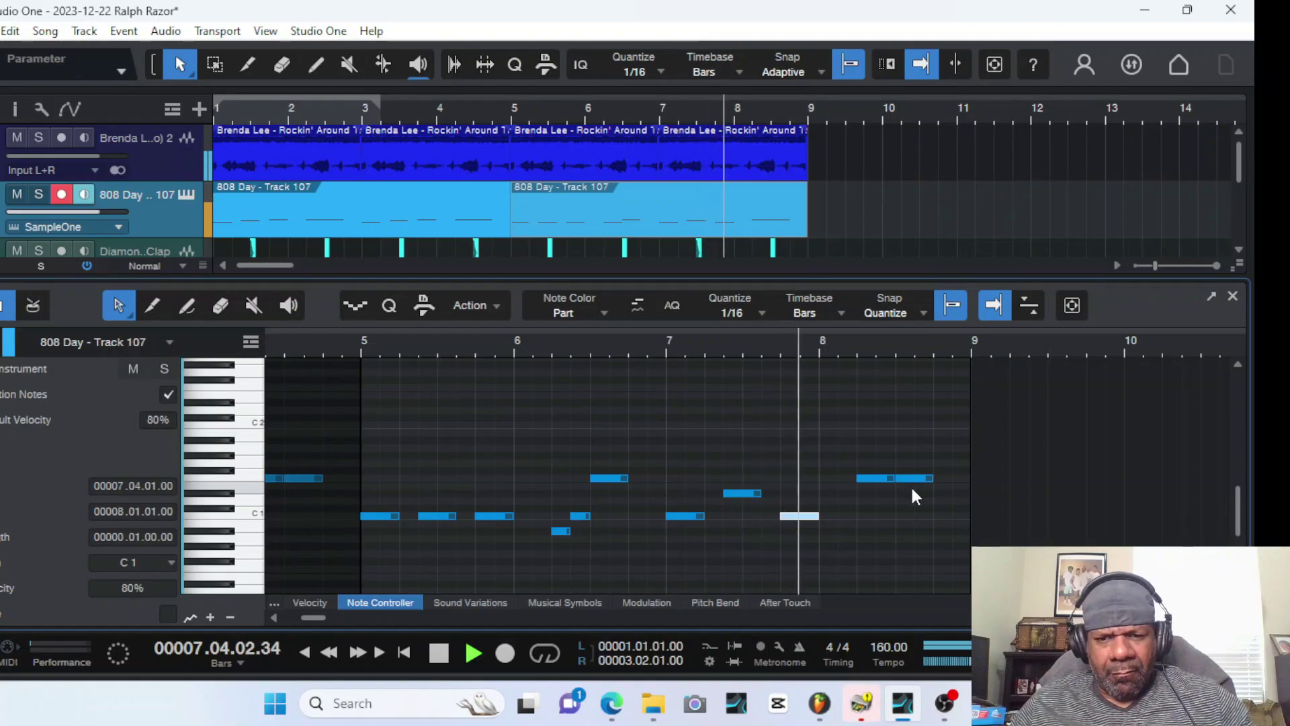
key("space")
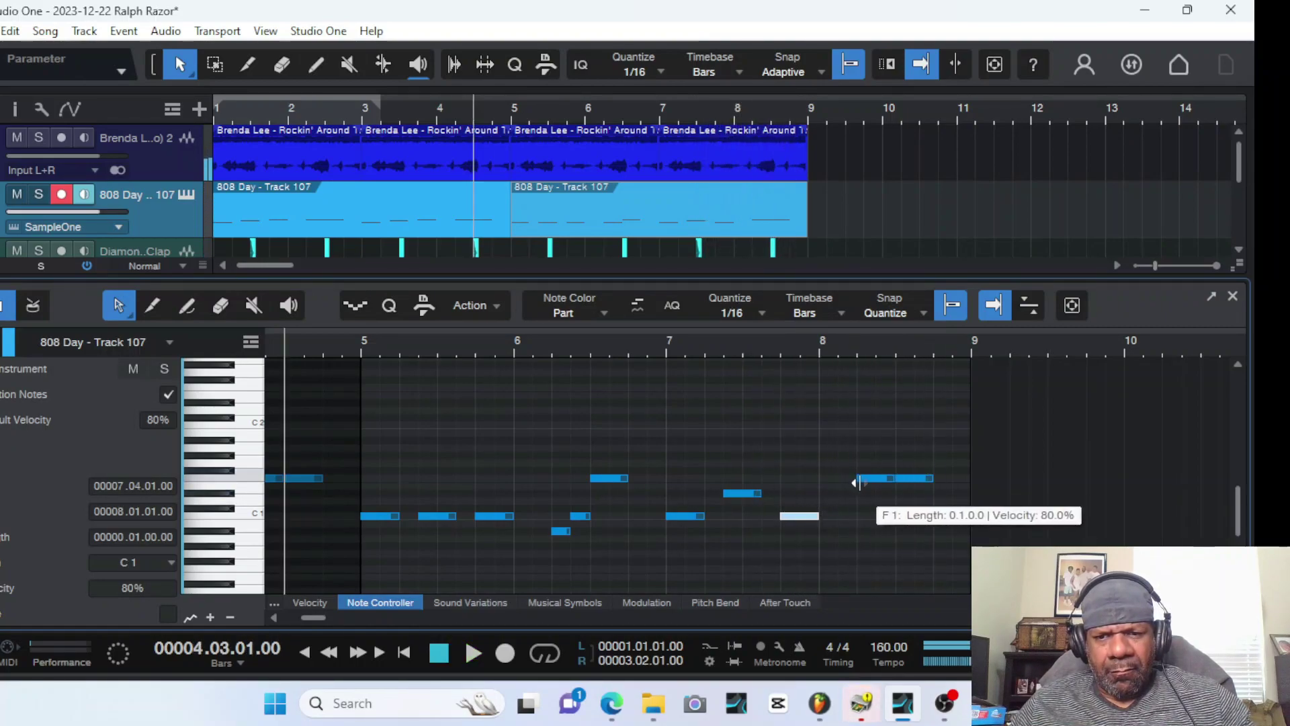
Delete the F1 808 note at 8.2.1 while keeping the F1 note at 8.3.1
left_click(880, 476)
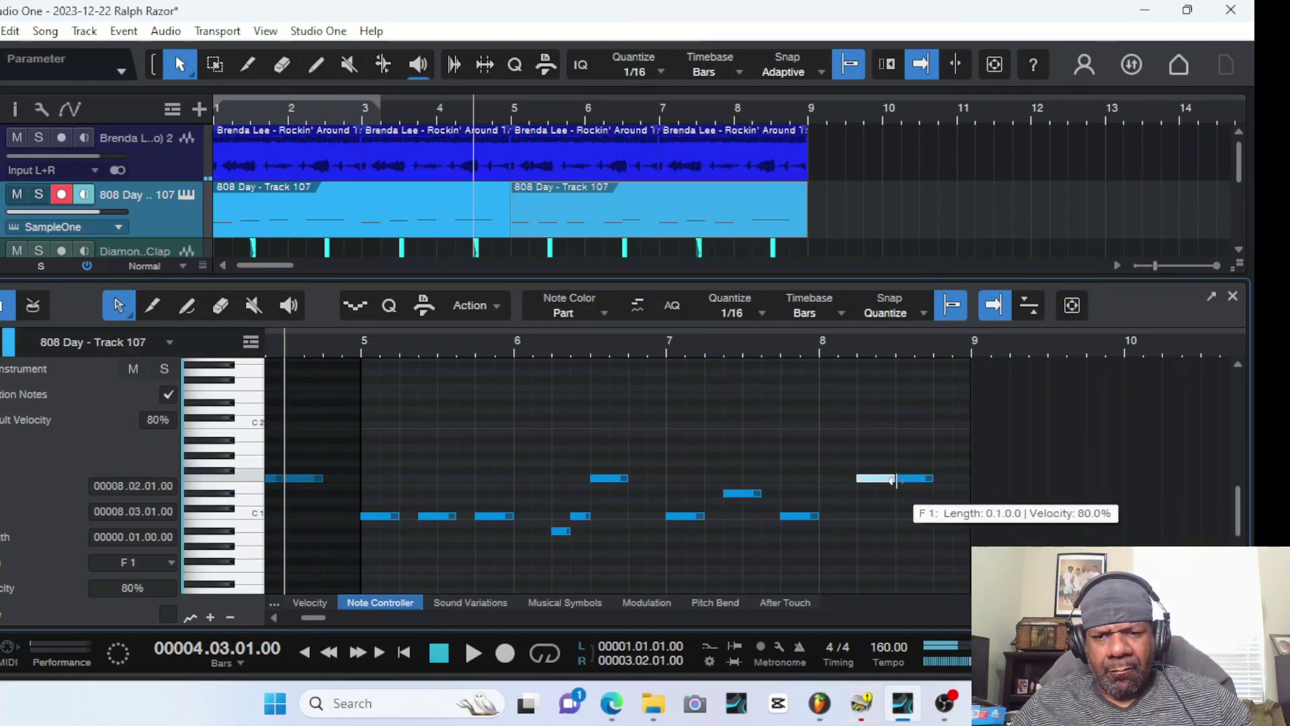
key("Delete")
key("Delete")
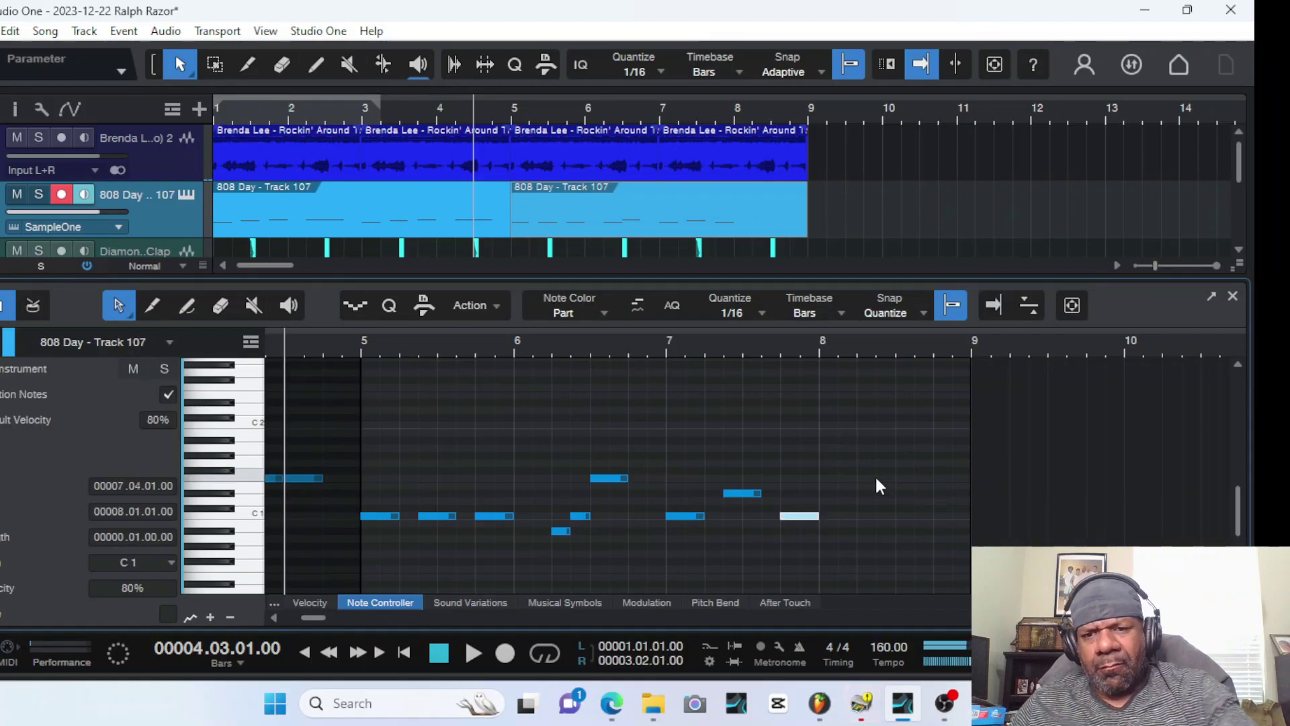
key("ctrl+z")
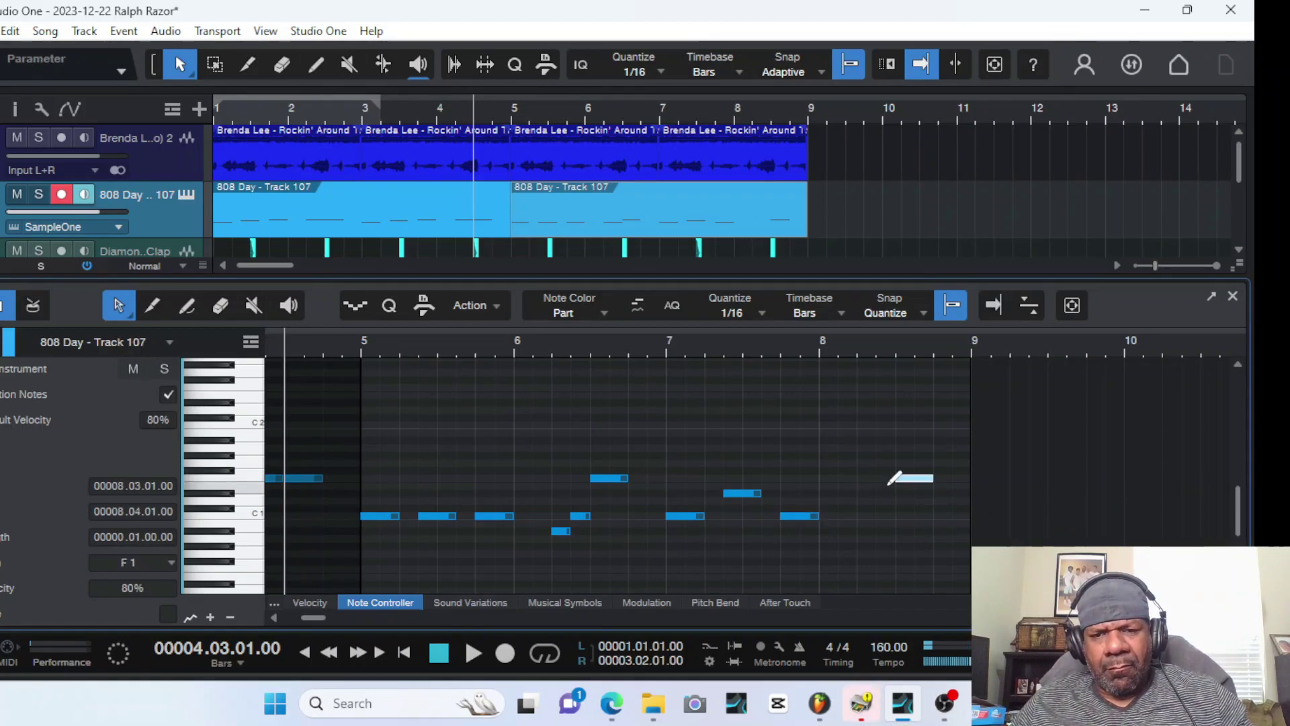
key("ctrl+z")
key("Delete")
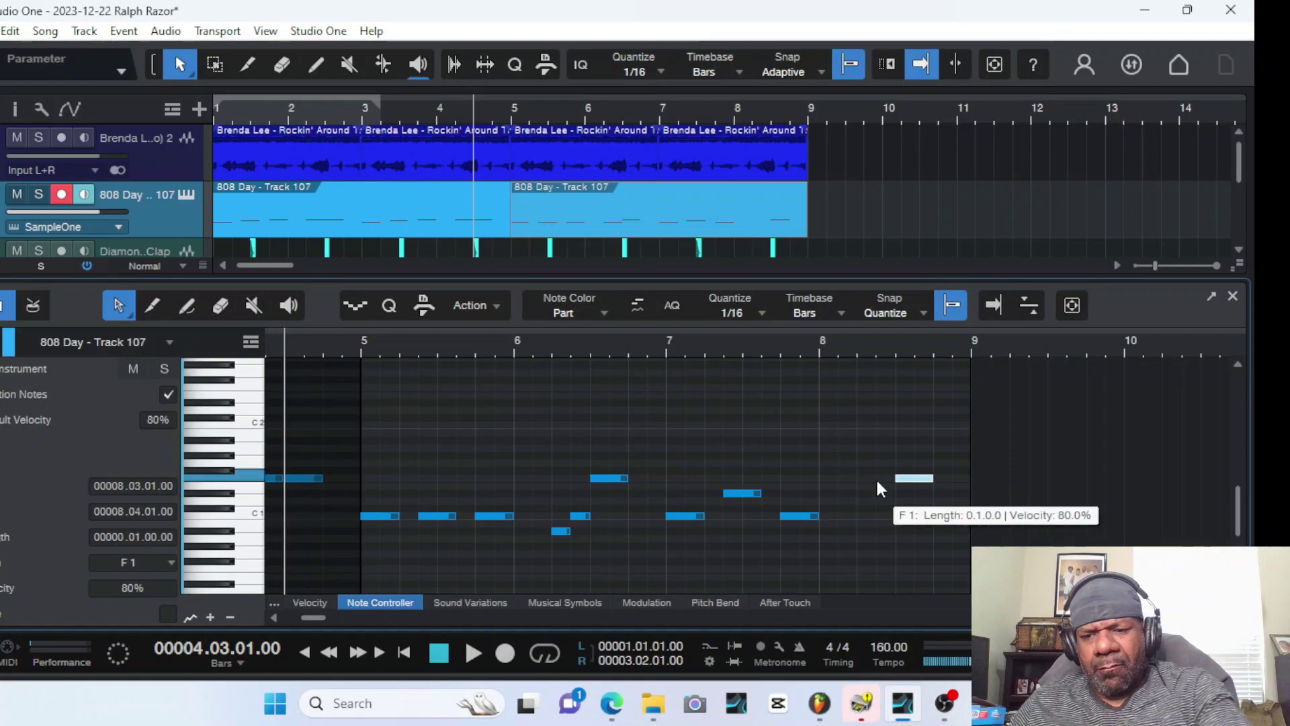
Play the eight-bar arrangement from bar 1 and close the note editor
left_click(409, 653)
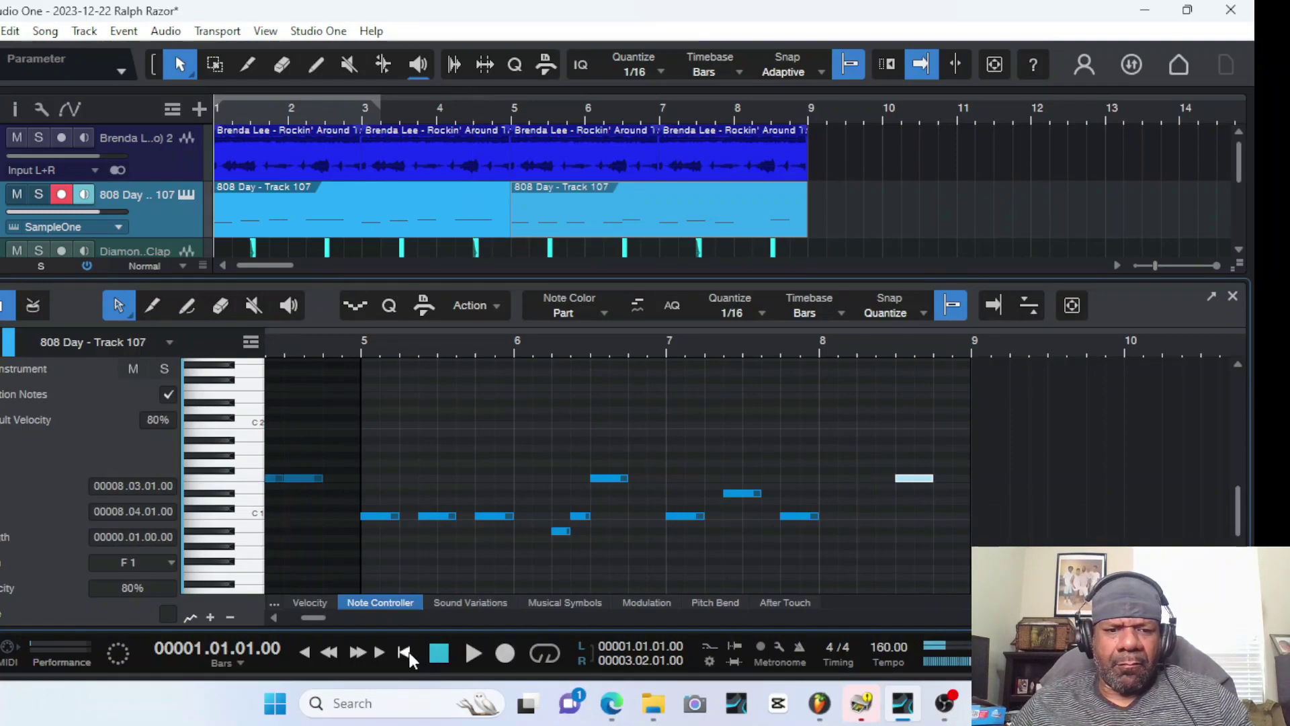
key("space")
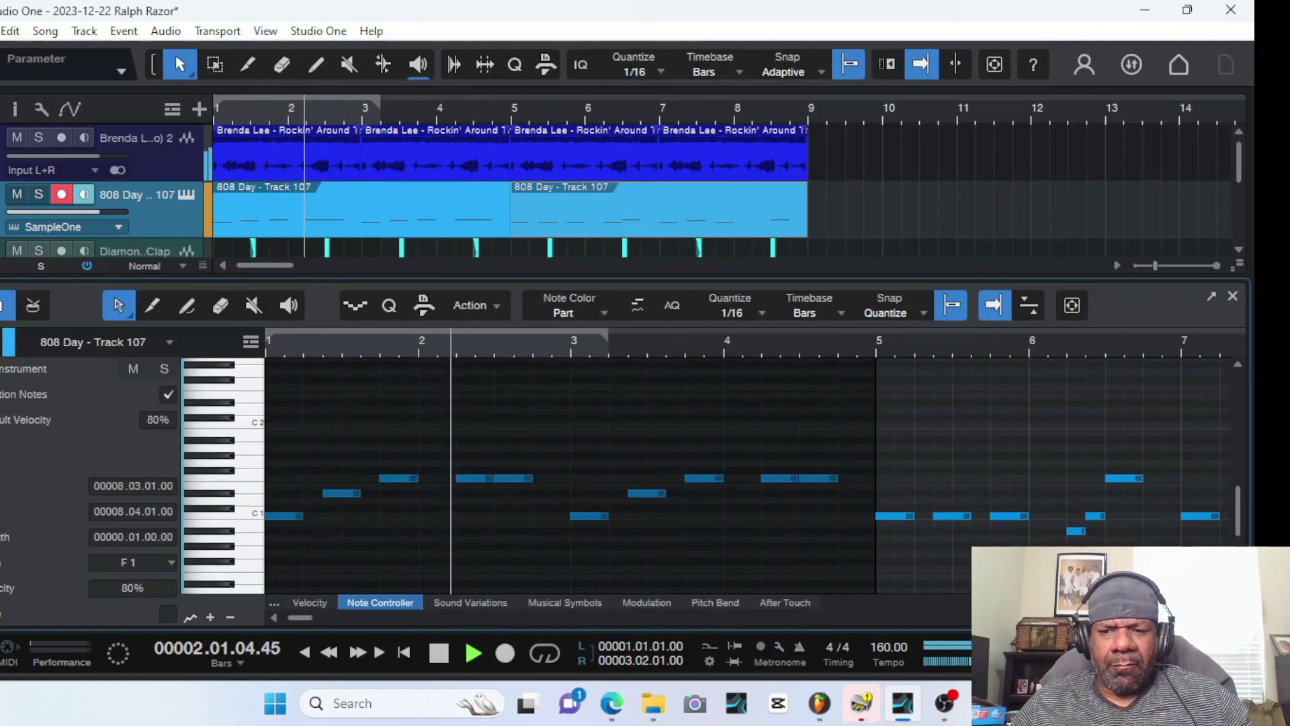
key("F2")
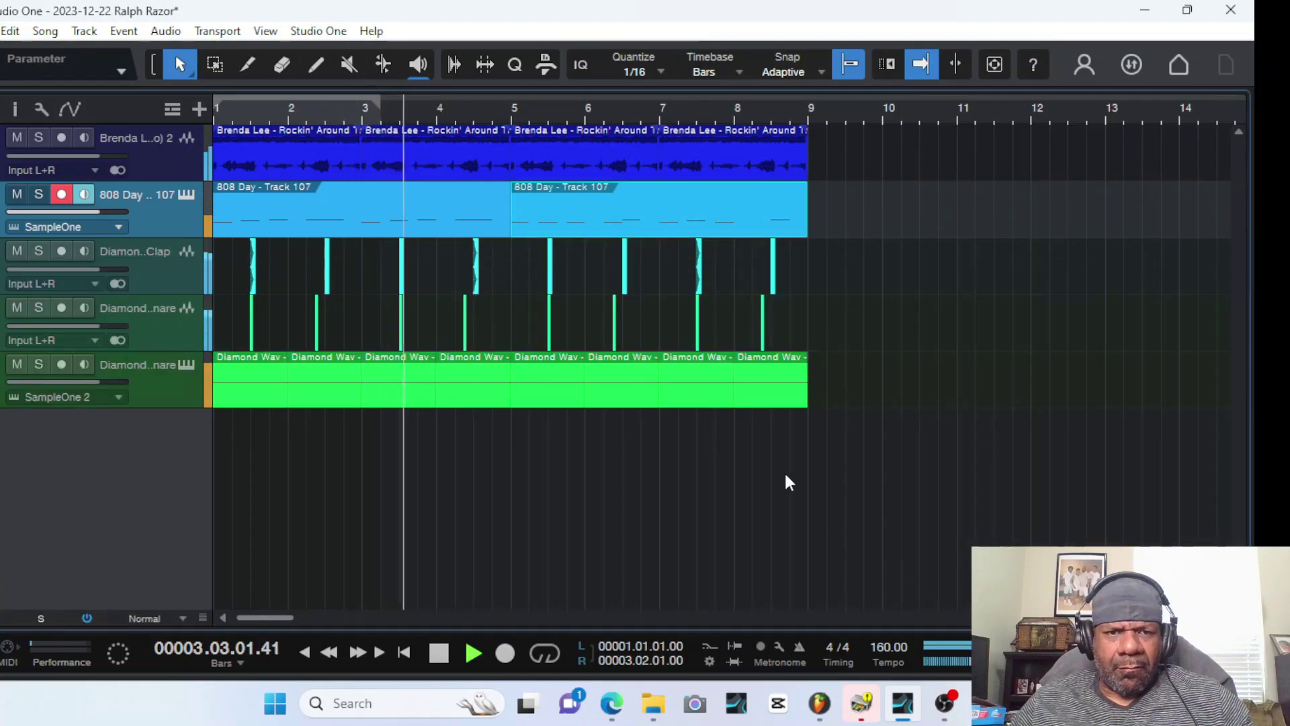
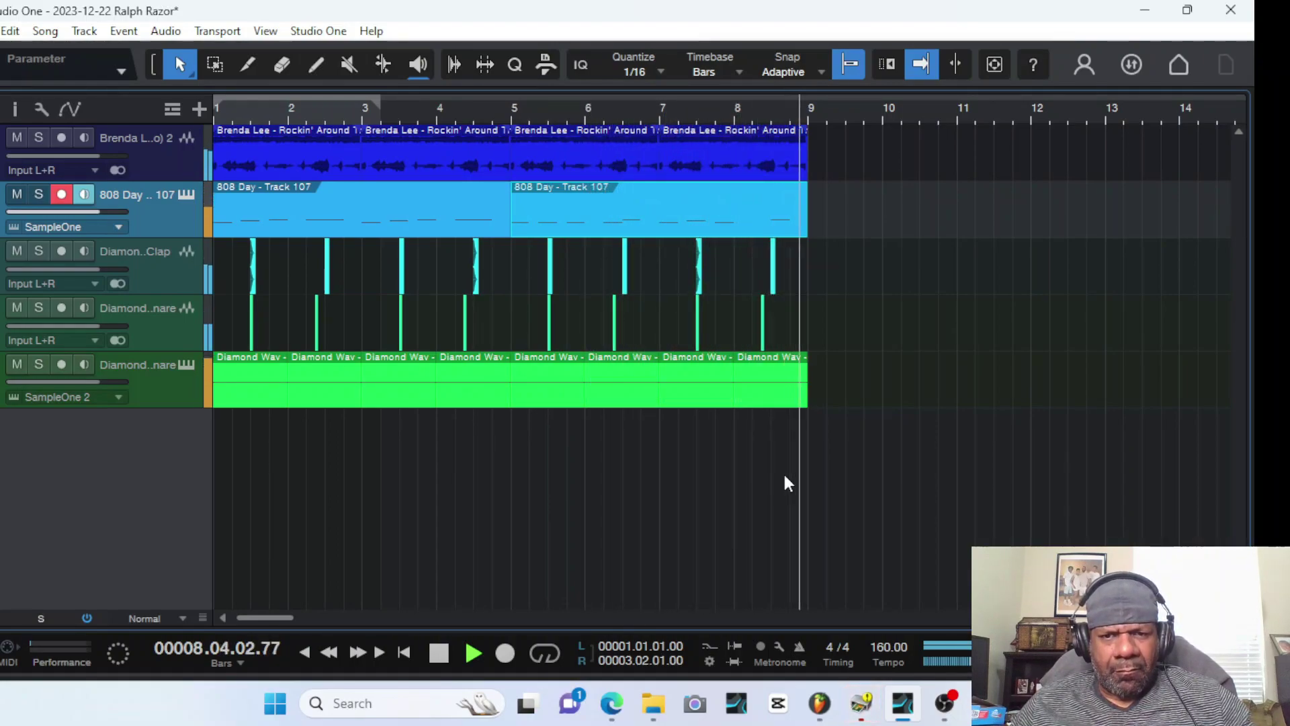
Search the UNCHAINED drum kit files for "crash" and audition Crash FX, Crash Hard FX and Crash Hat
key("F5")
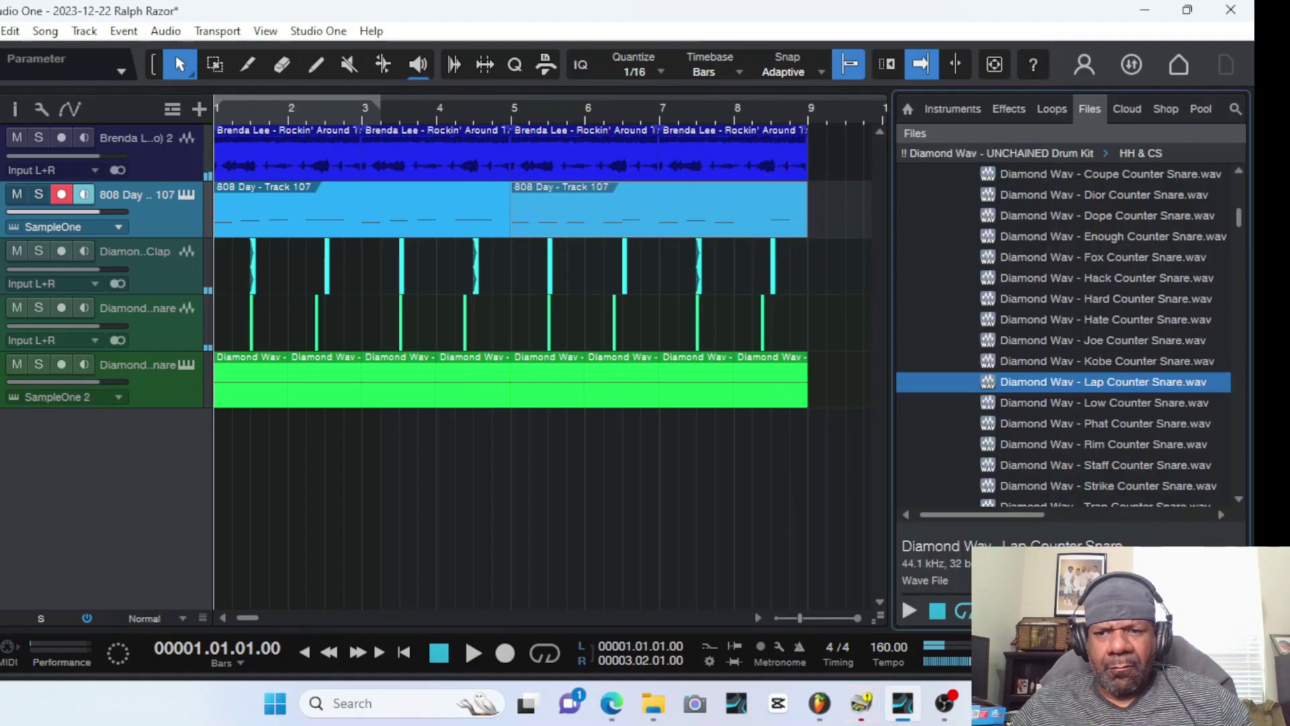
scroll(1096, 300, "up", 4)
left_click(1096, 297)
scroll(1006, 219, "up", 2)
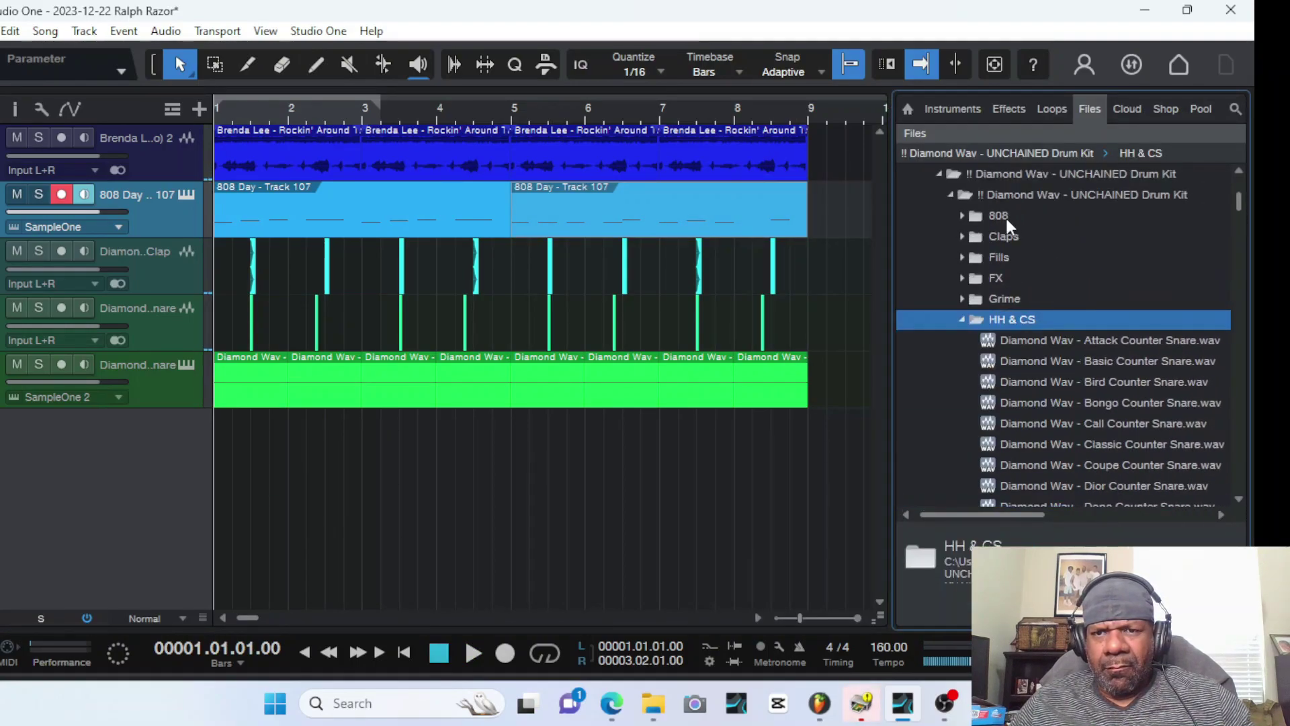
left_click(1234, 106)
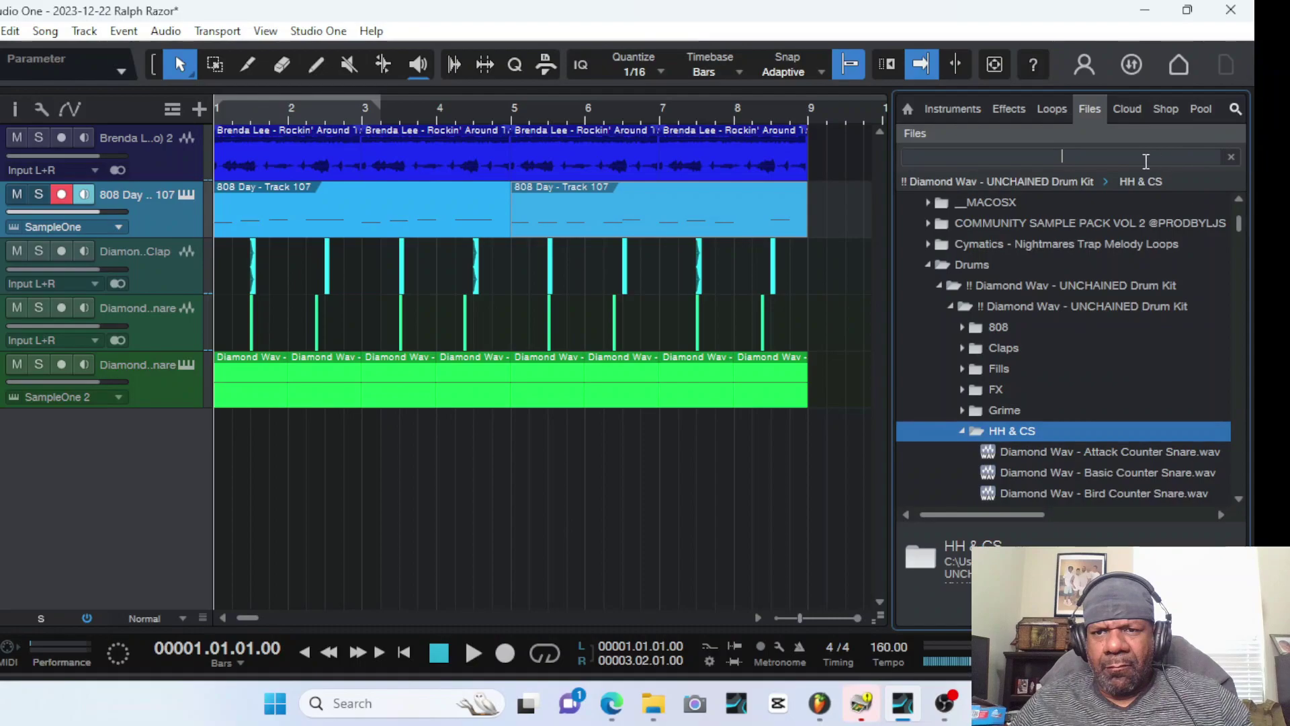
type("crash")
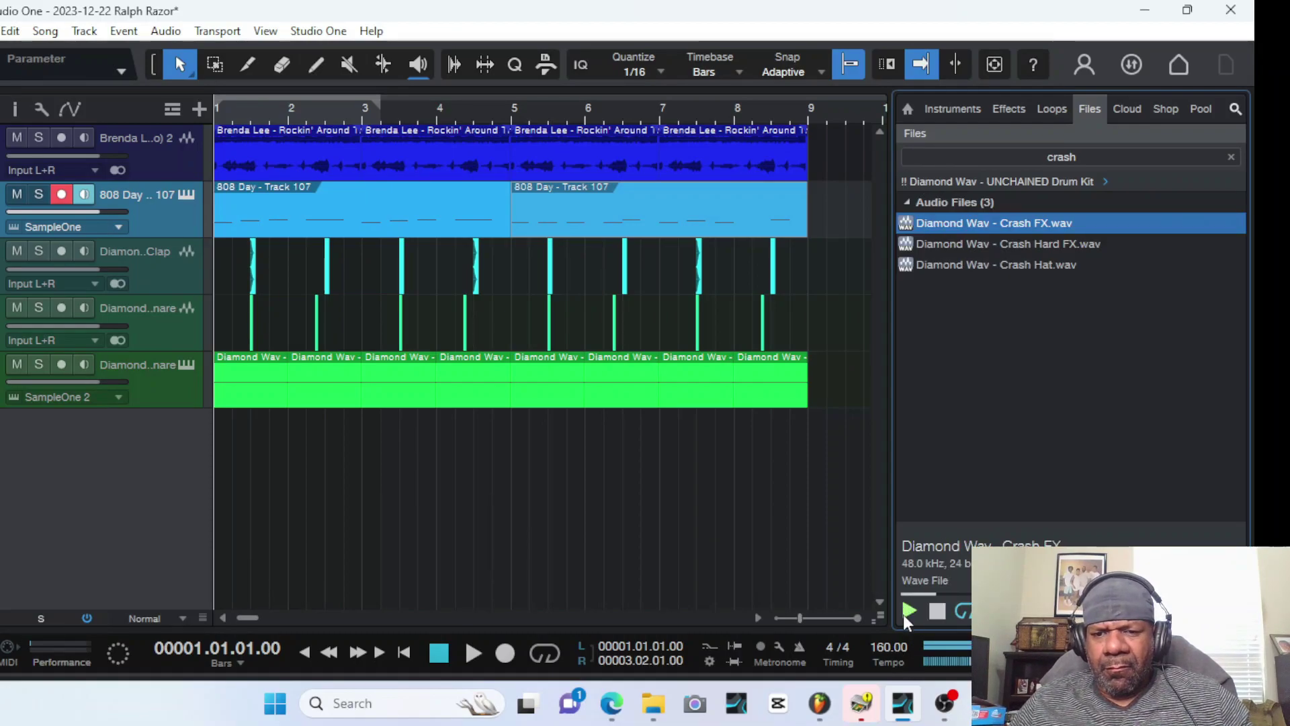
left_click(1001, 246)
left_click(996, 264)
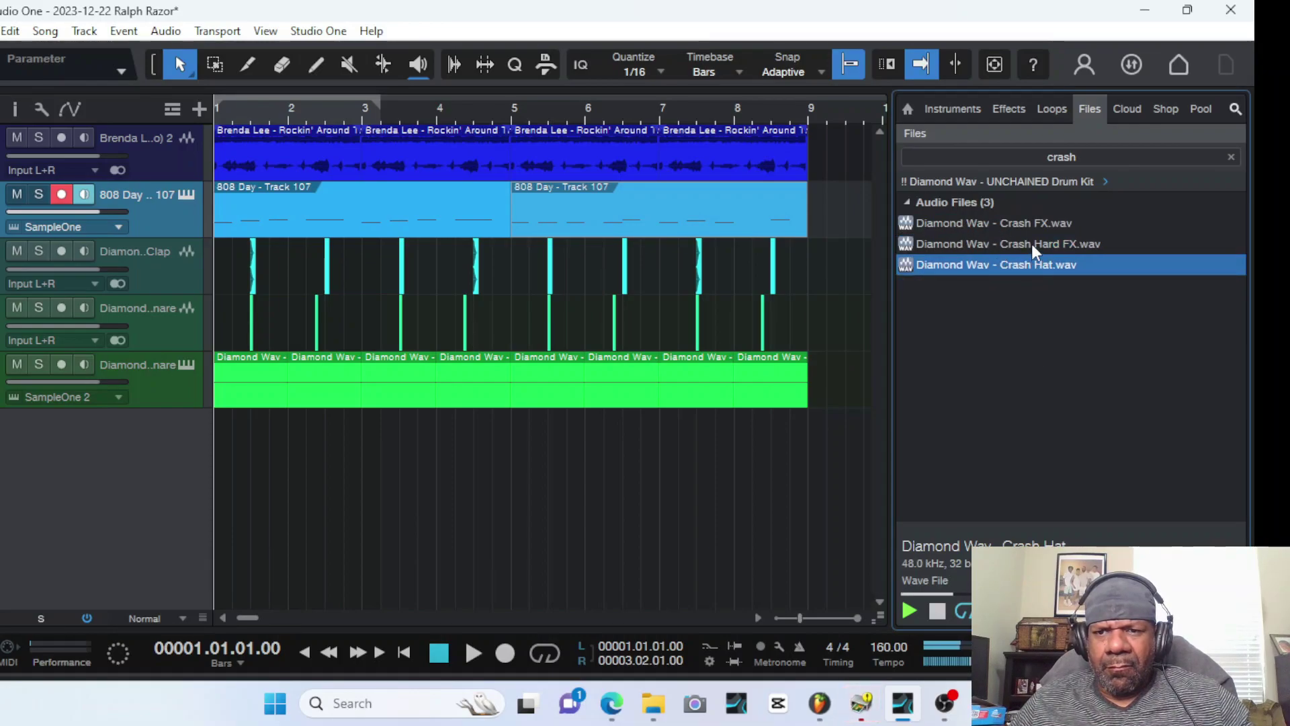
Place Diamond Wav - Crash Hard FX.wav on a new track at bar 1, play the beat and hide the file browser
left_click_drag(1034, 243, 235, 456)
key("space")
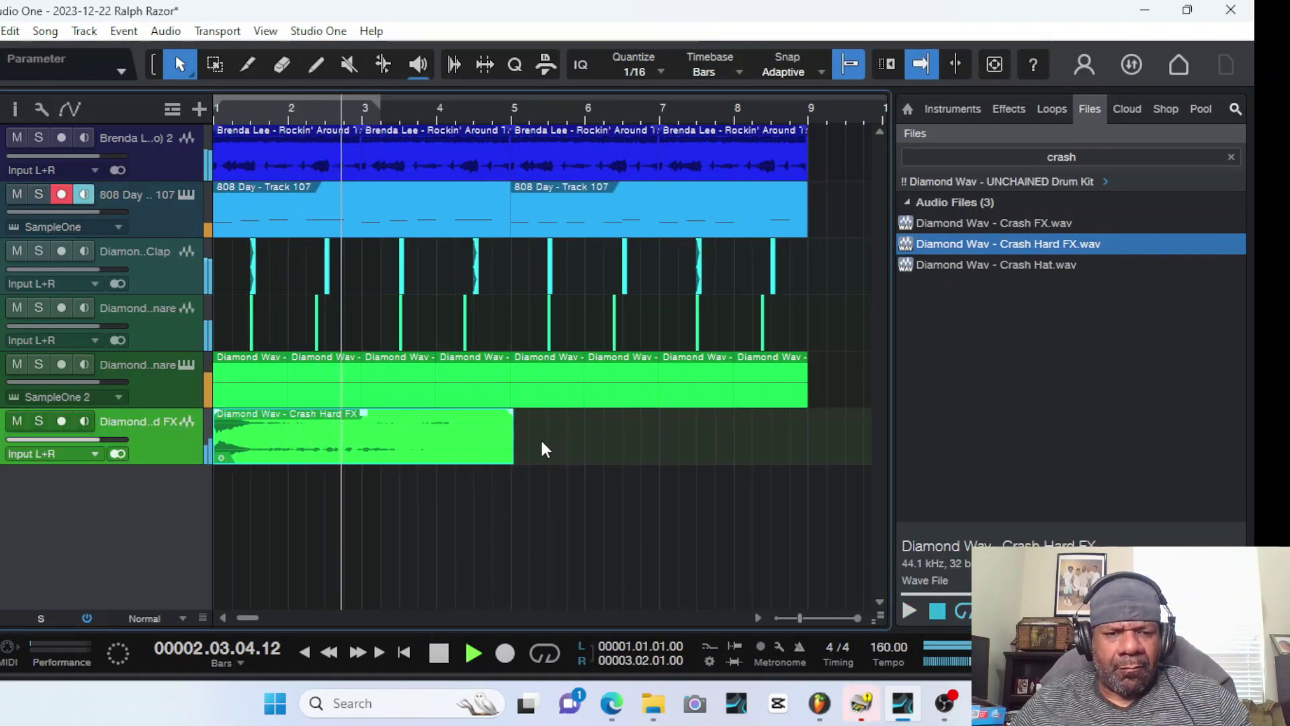
key("F5")
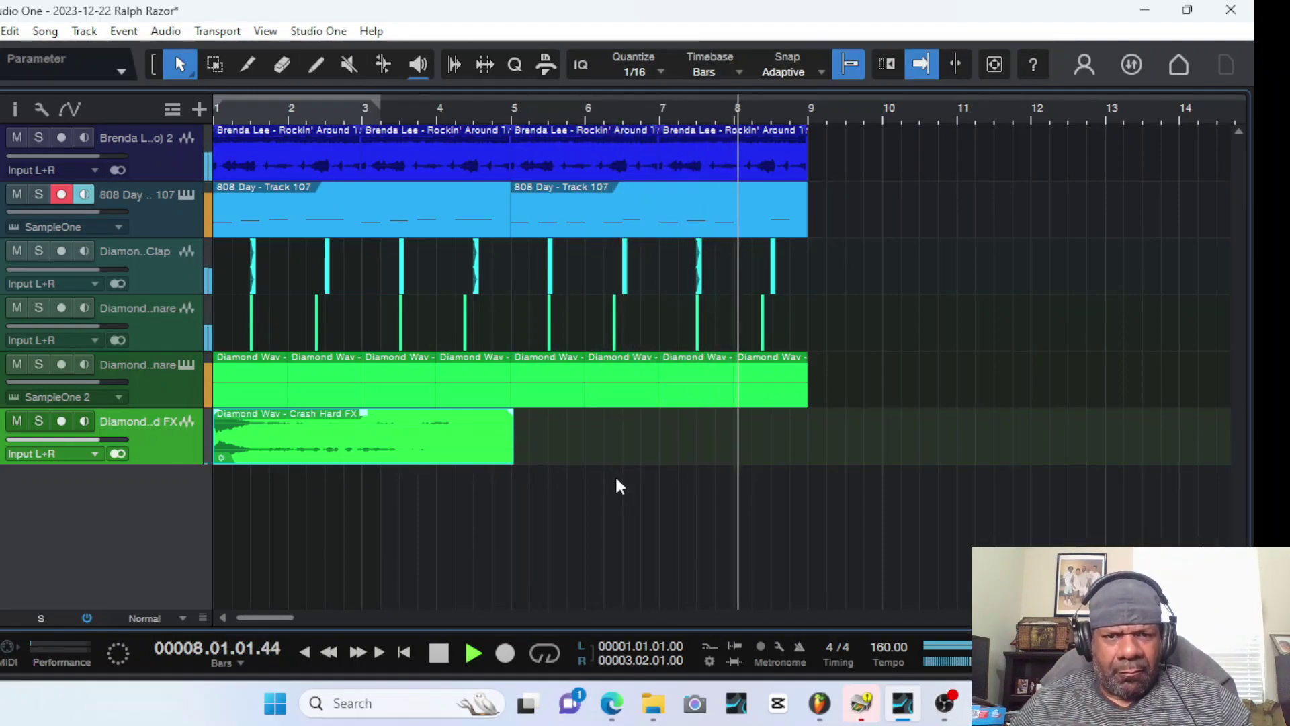
key("space")
Duplicate every event in the eight-bar arrangement so the copies start at bar 9
key("ctrl+a")
key("ctrl+d")
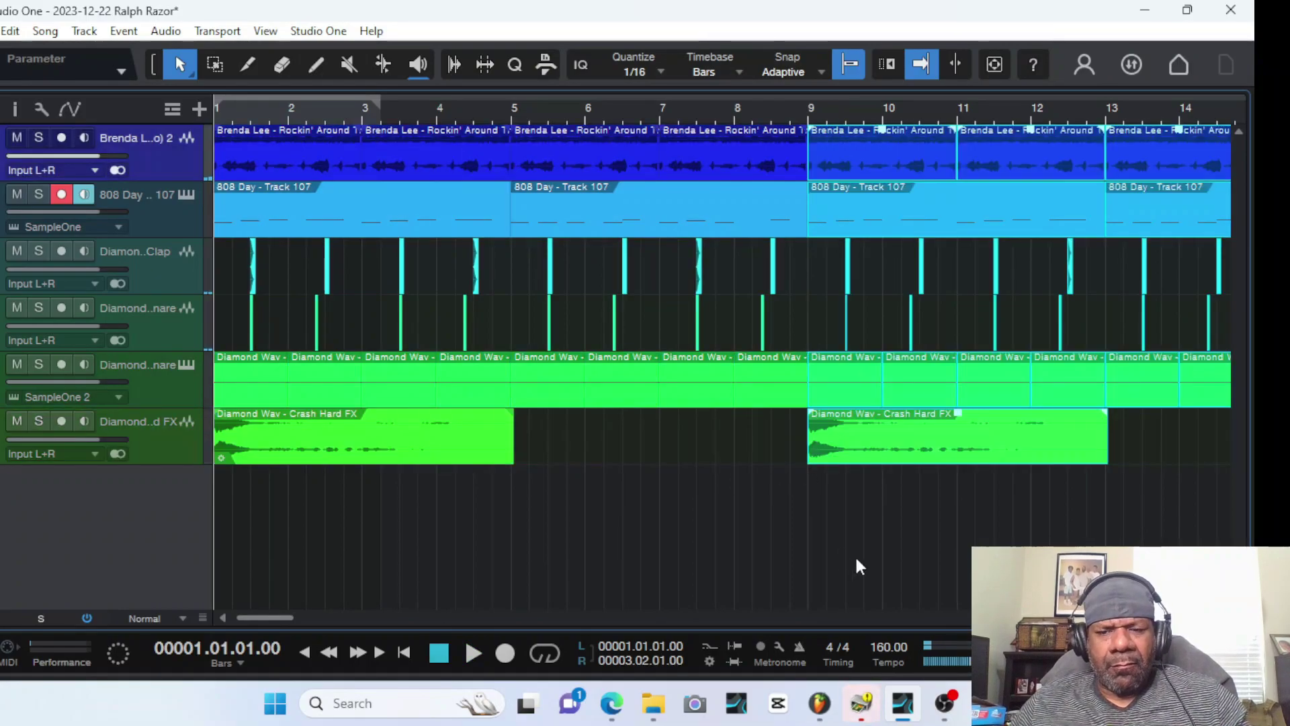
key("w")
key("w")
key("w")
key("w")
key("w")
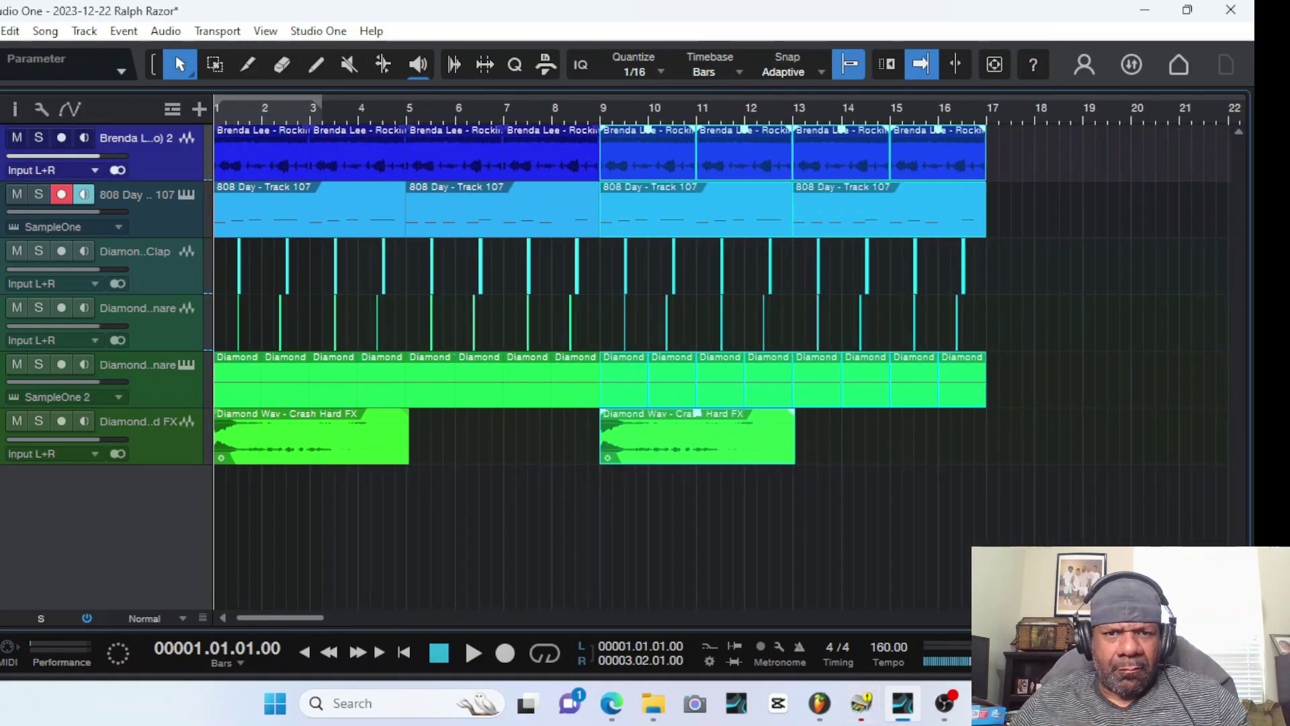
key("w")
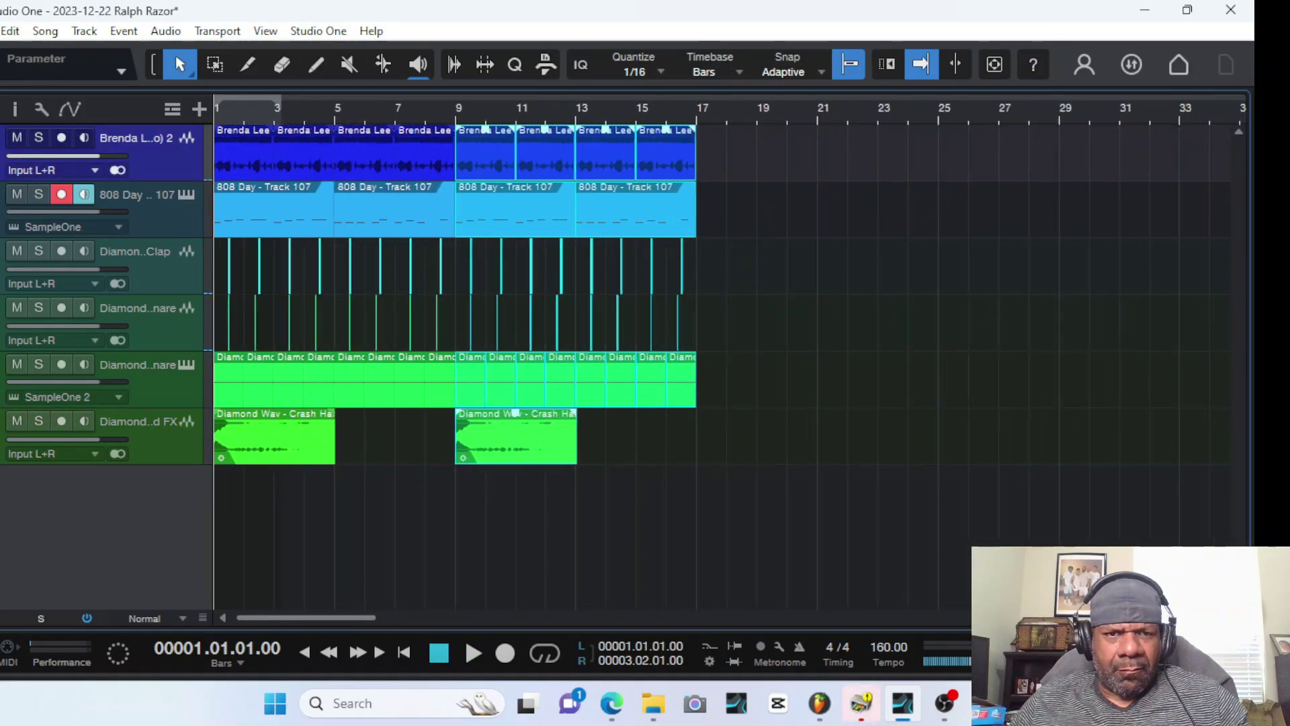
left_click(931, 450)
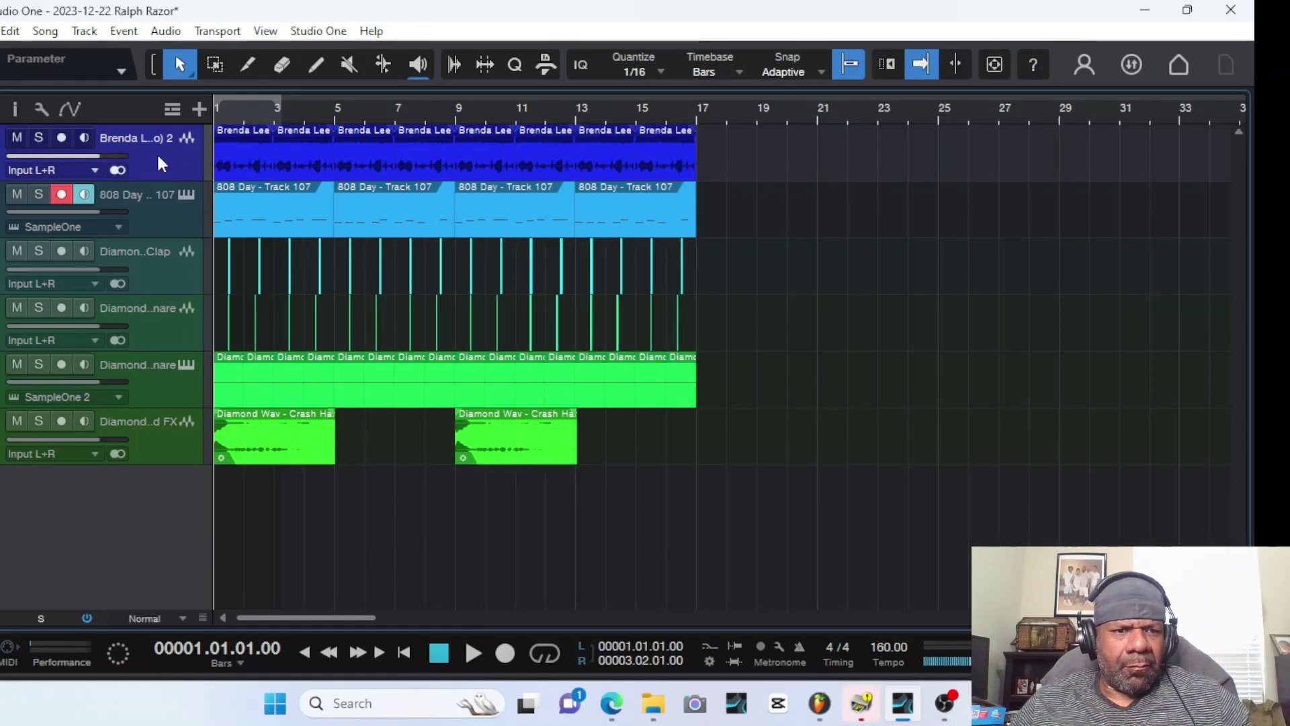
Duplicate the Brenda Lee loop track with its events, mute the original track and play from bar 1
right_click(182, 160)
left_click(237, 299)
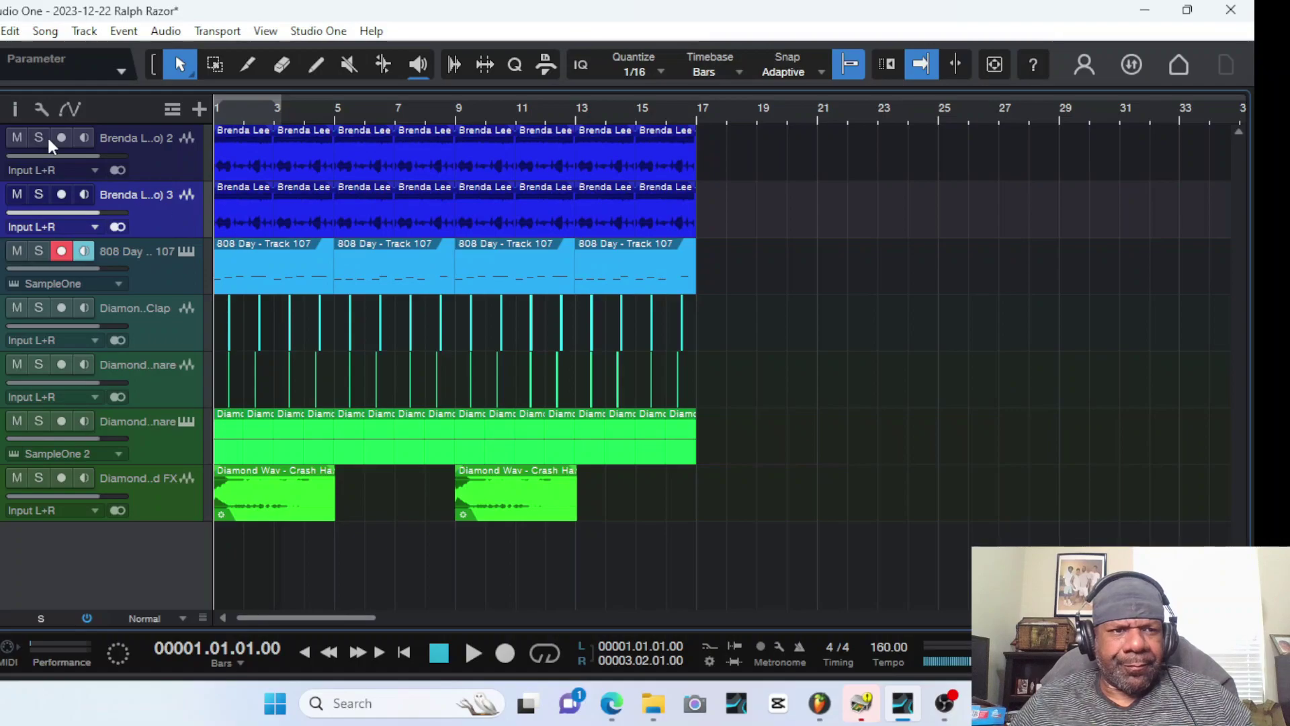
key("space")
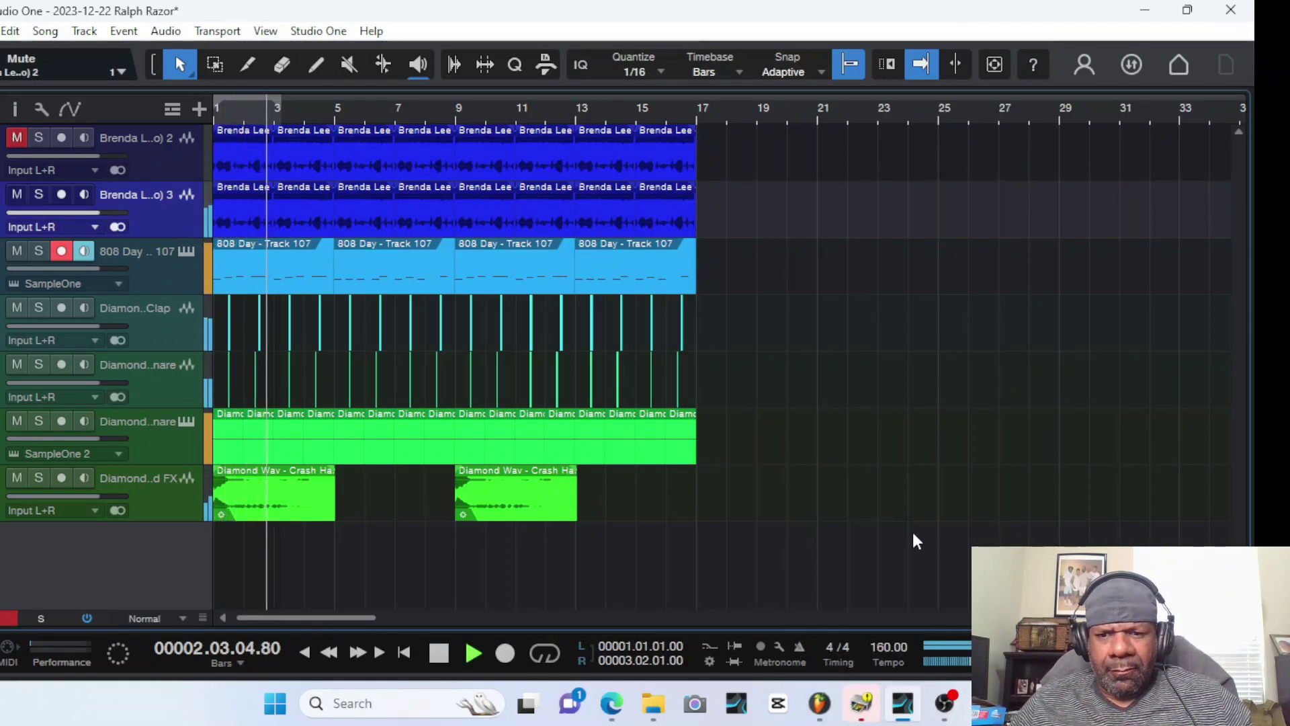
Insert the PreSonus Autofilter effect on the mixer channel of the duplicated Brenda Lee loop track
key("F3")
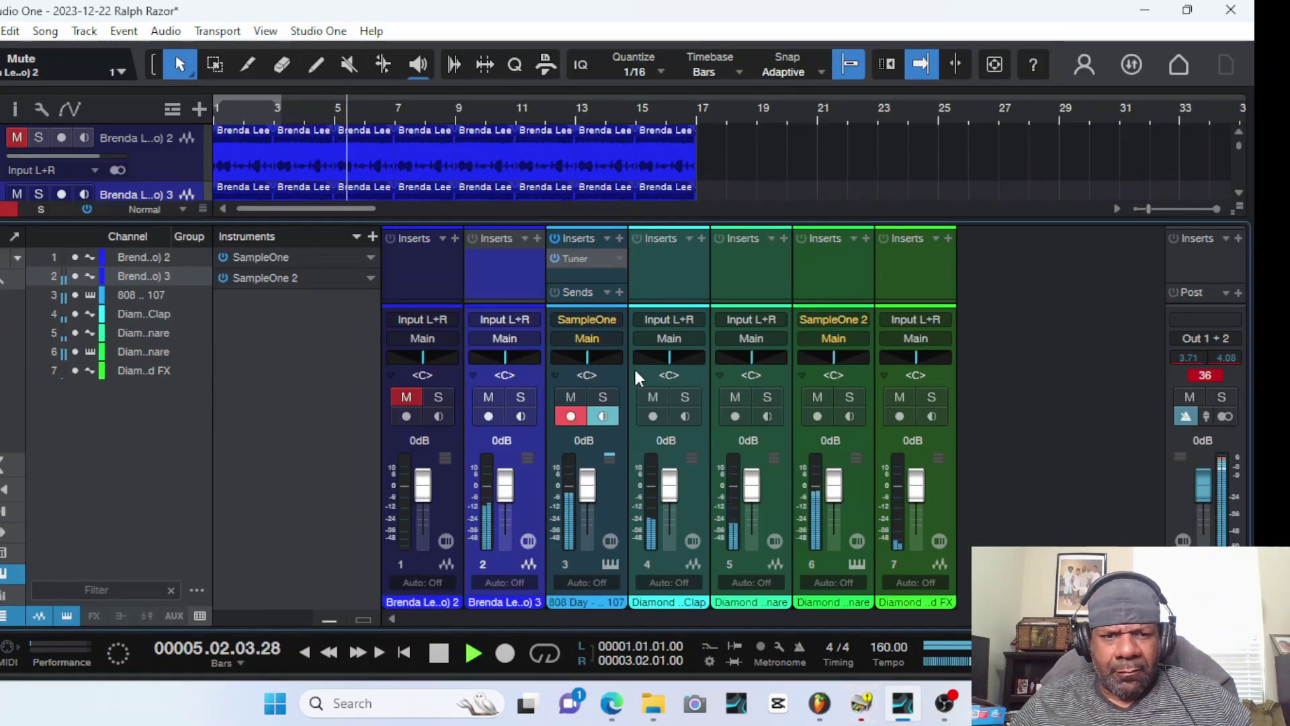
left_click(536, 239)
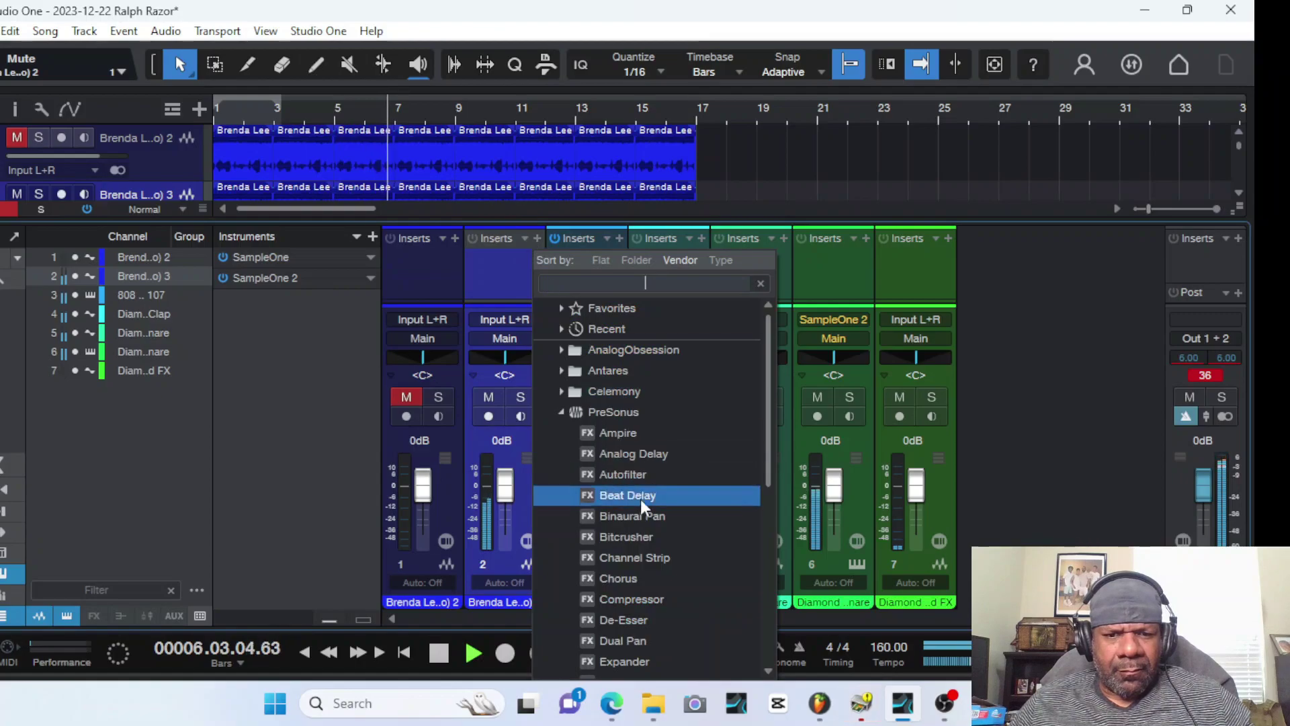
scroll(664, 558, "down", 5)
scroll(656, 598, "down", 3)
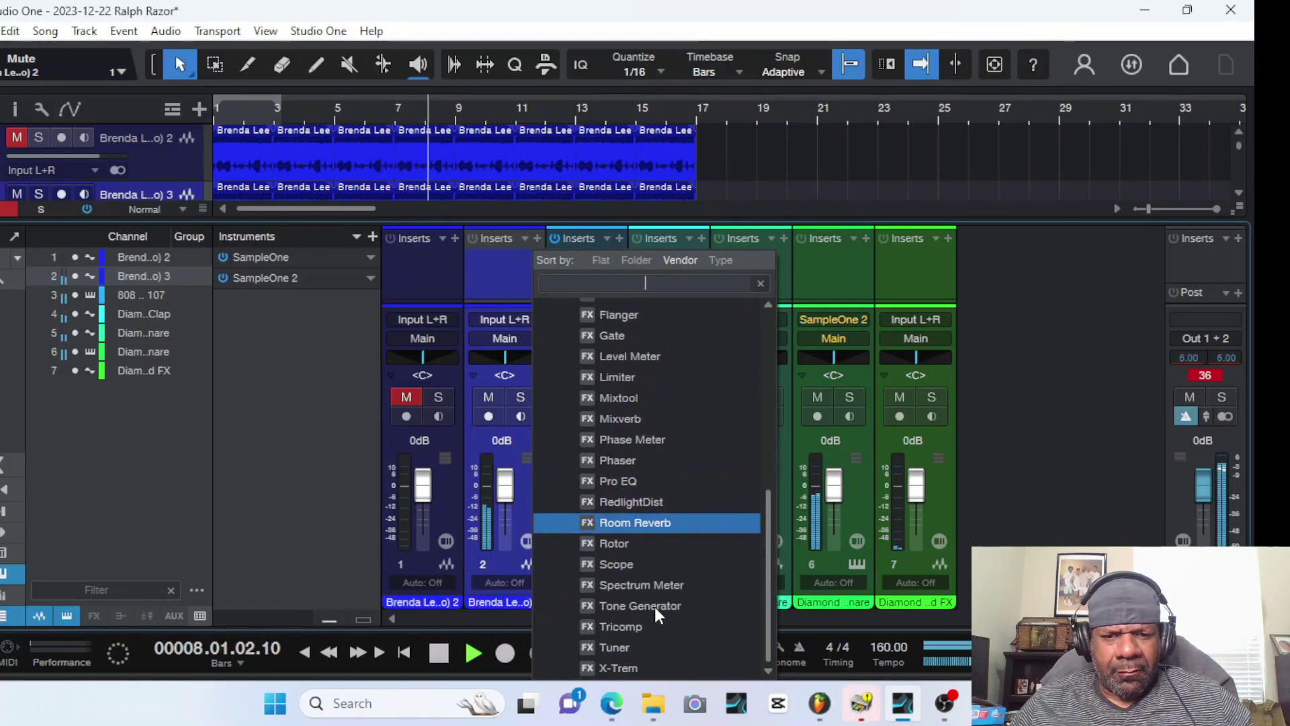
scroll(626, 575, "up", 3)
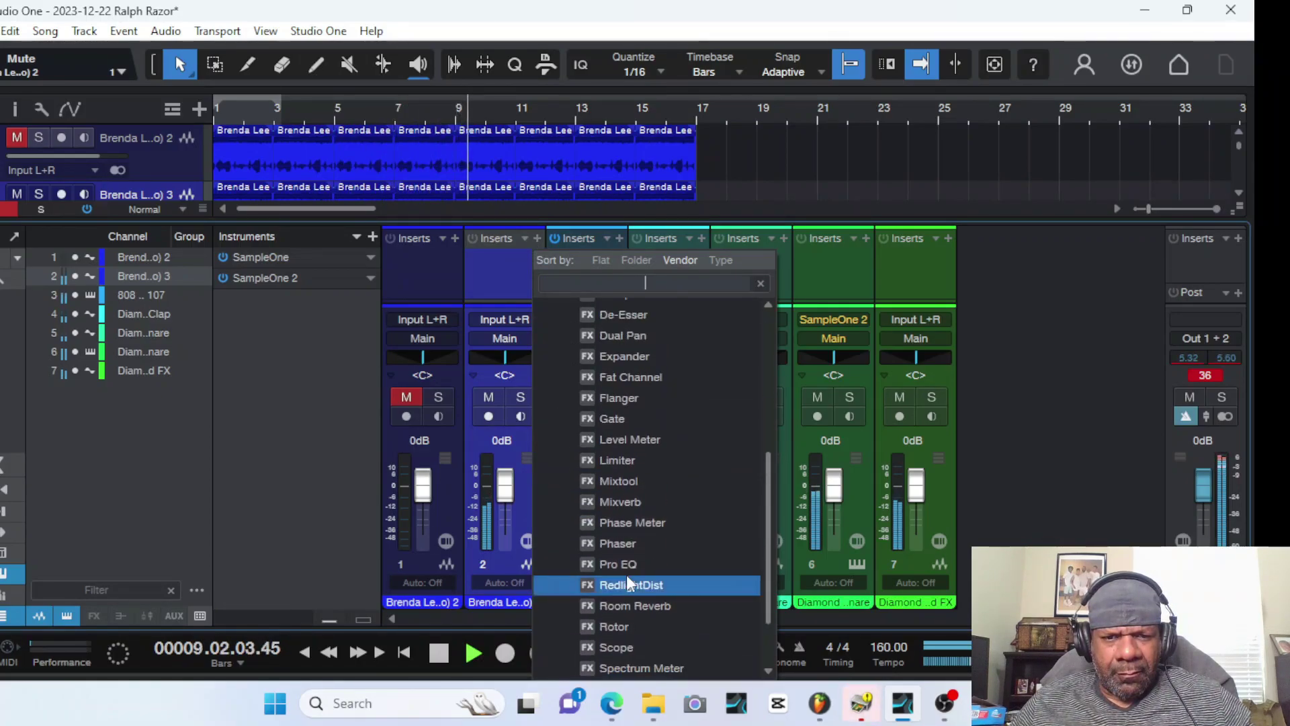
scroll(626, 577, "up", 4)
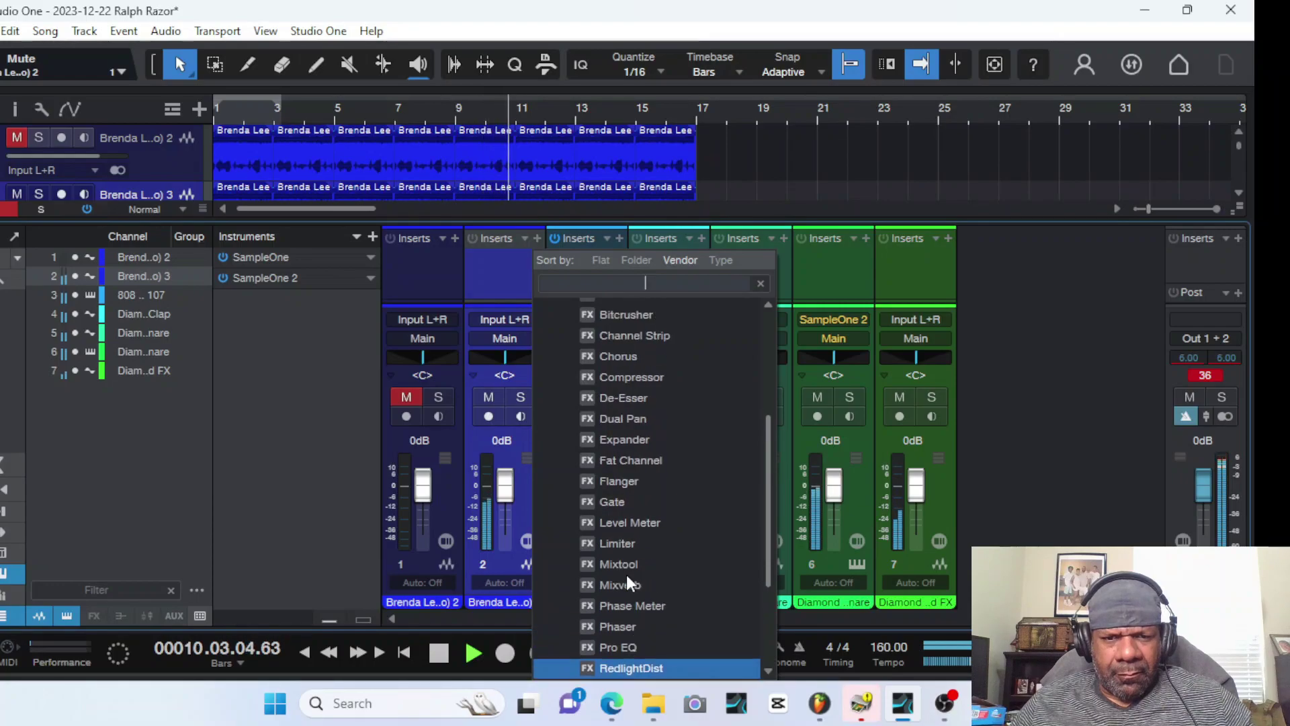
scroll(628, 569, "up", 3)
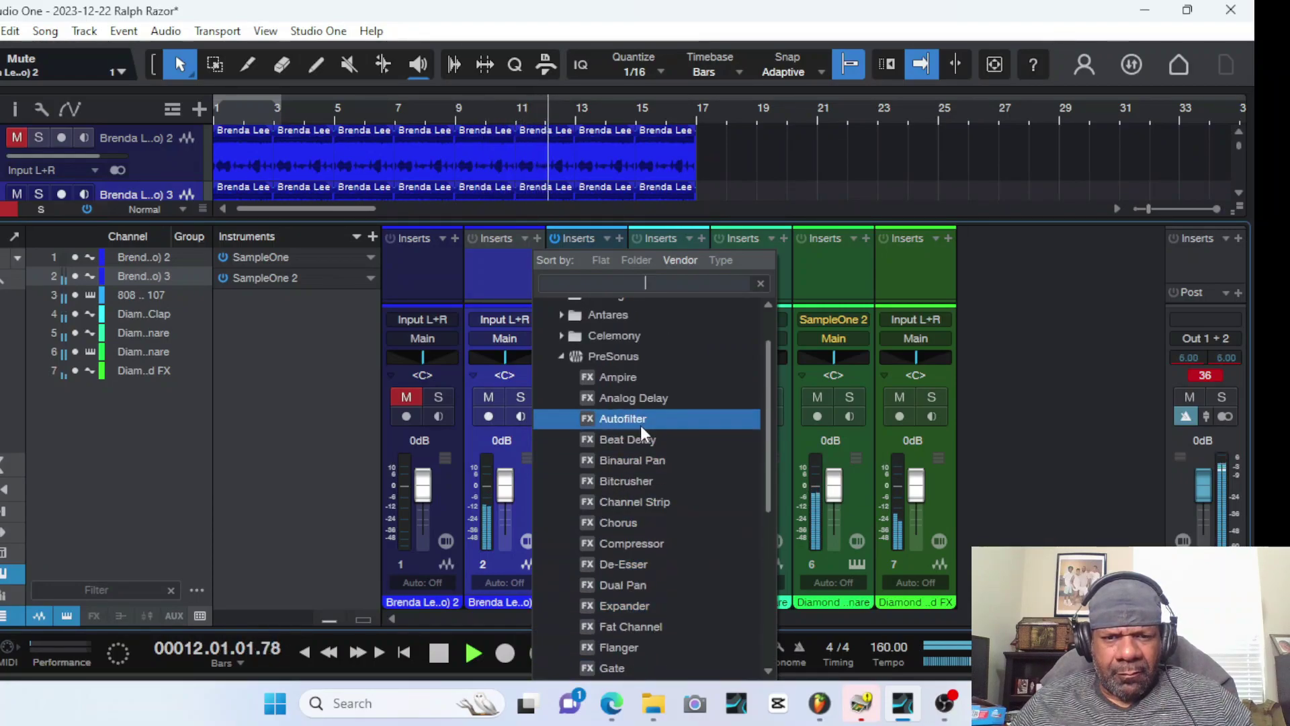
left_click(638, 424)
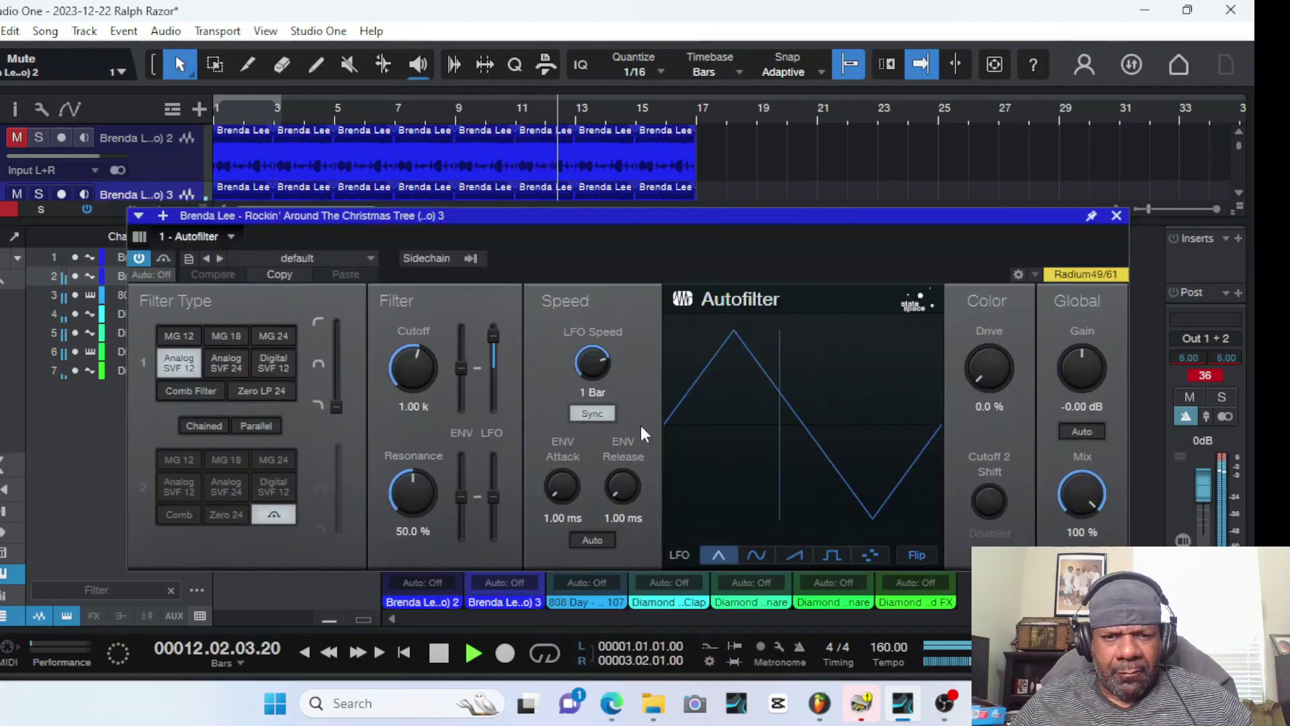
Load the Cabinfilter preset in the Autofilter and play the song from bar 1 with the effect window and mixer closed
left_click(370, 258)
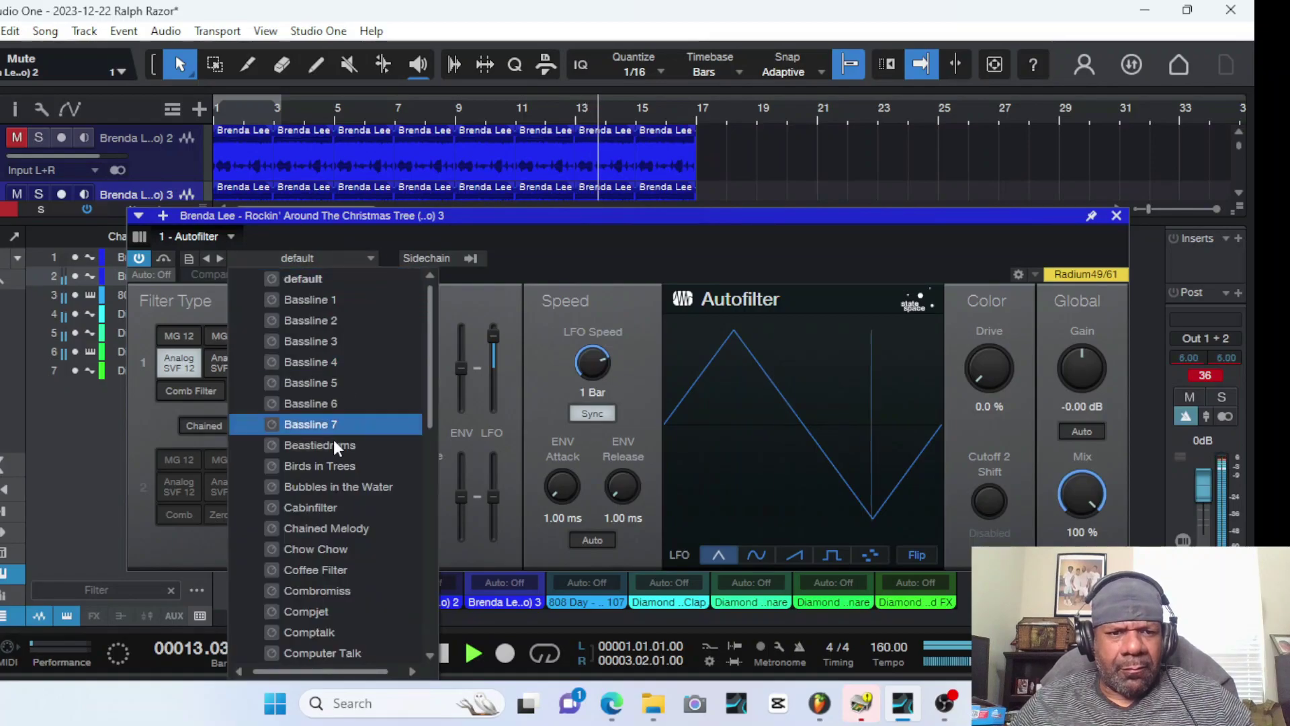
left_click(336, 506)
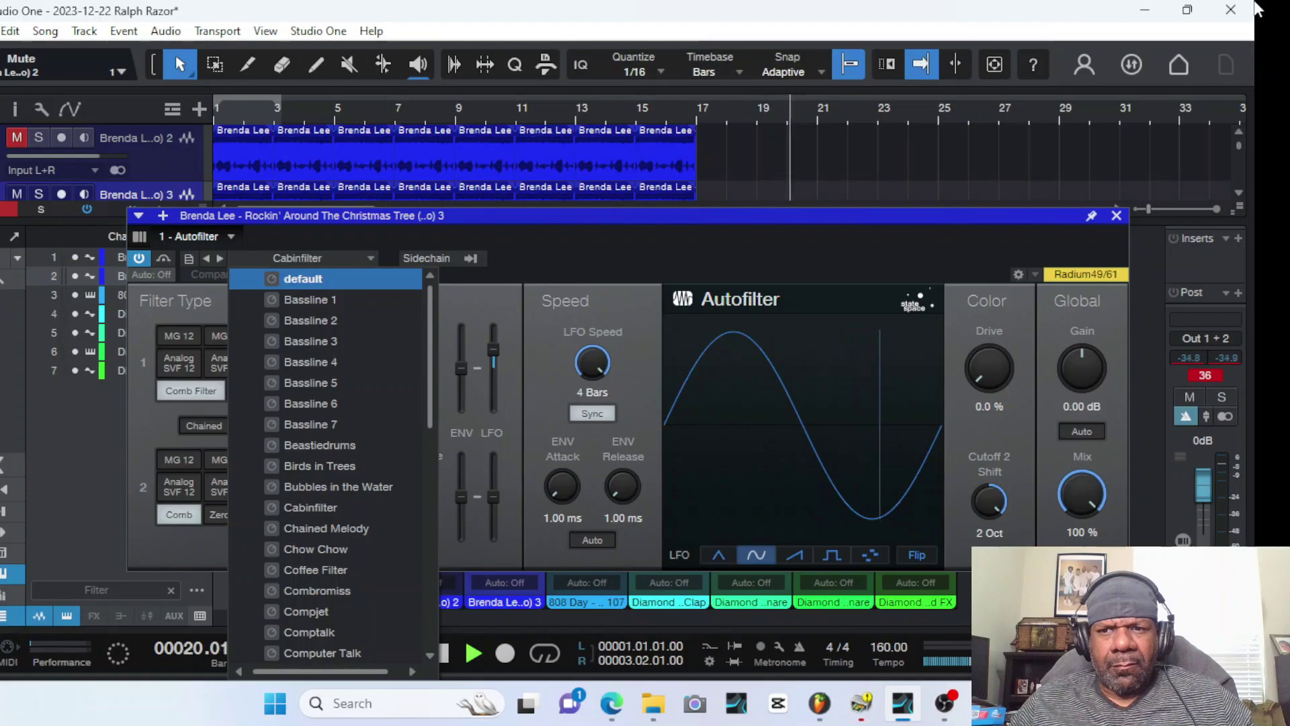
left_click(1120, 216)
left_click(1118, 219)
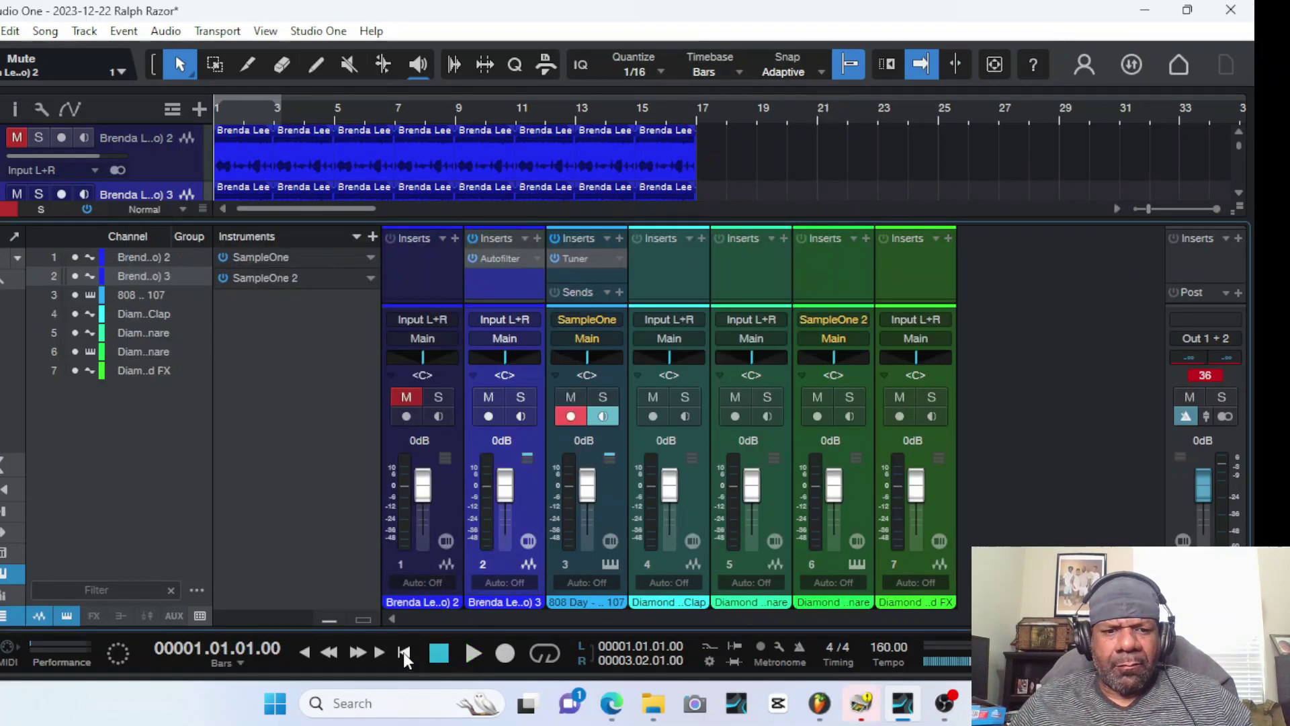
key("F3")
key("space")
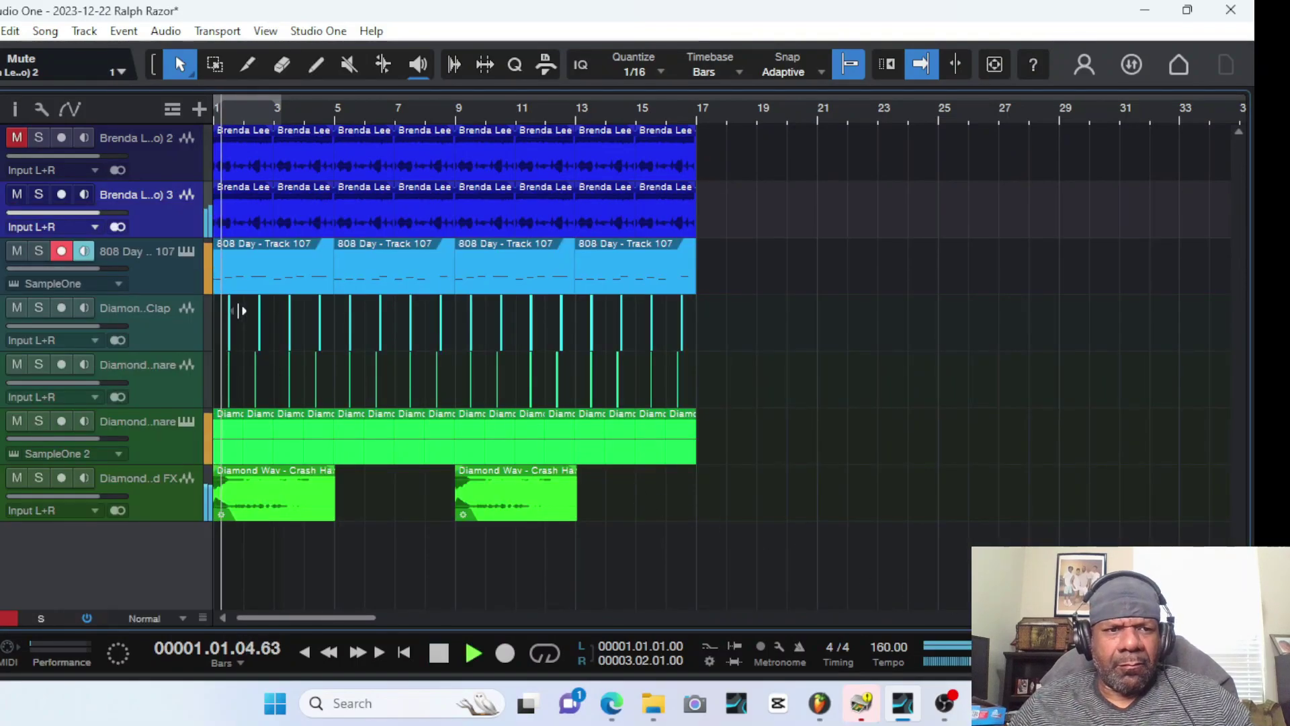
left_click_drag(720, 208, 647, 200)
double_click(645, 196)
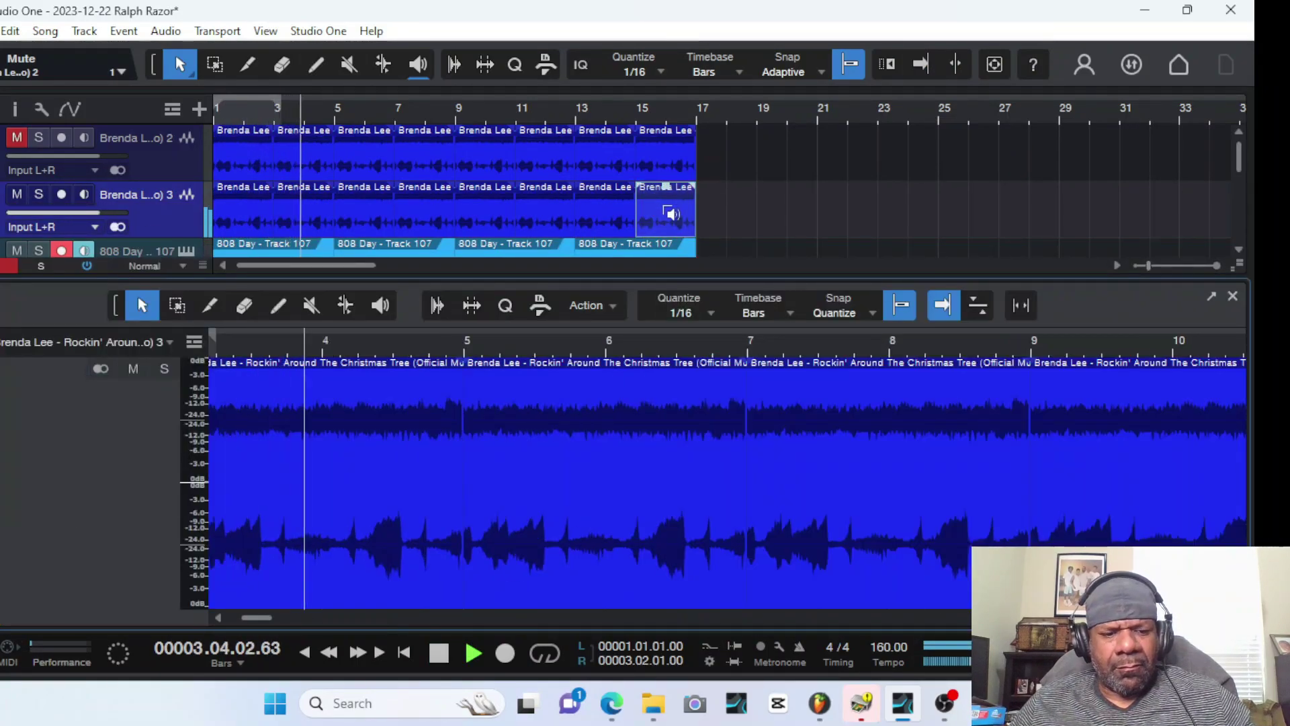
key("F2")
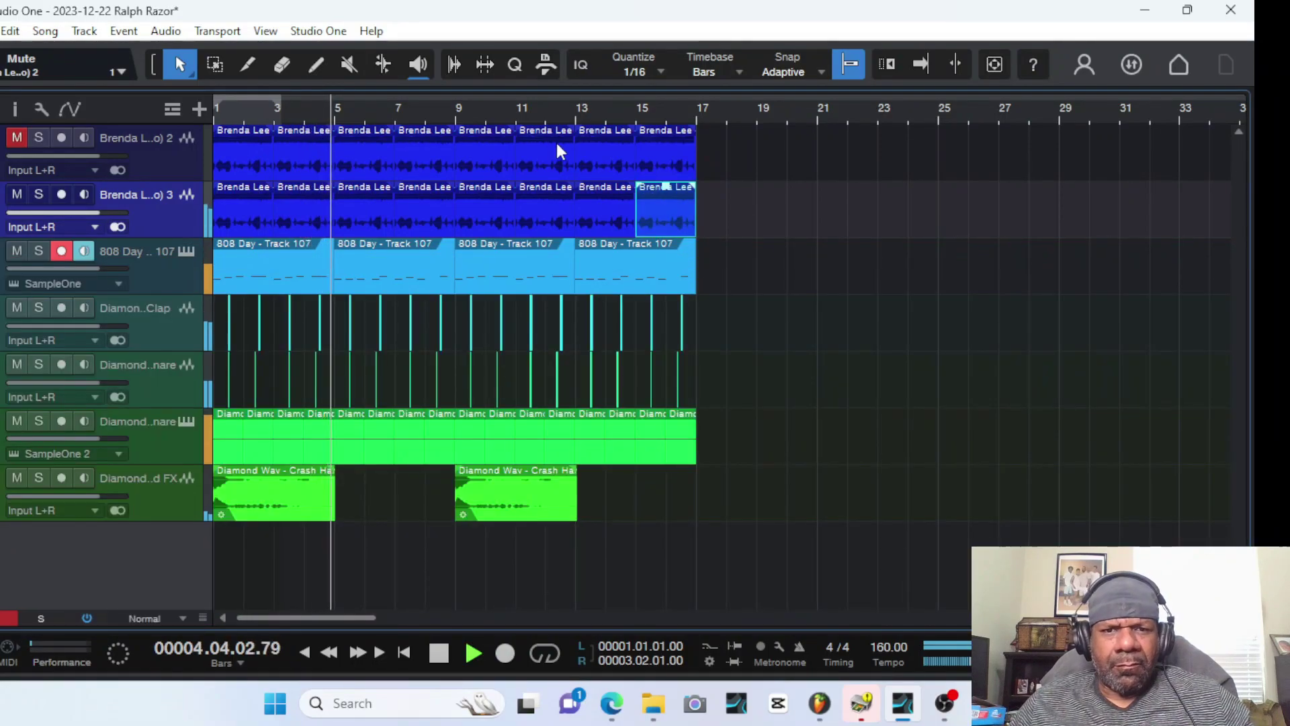
left_click(741, 204)
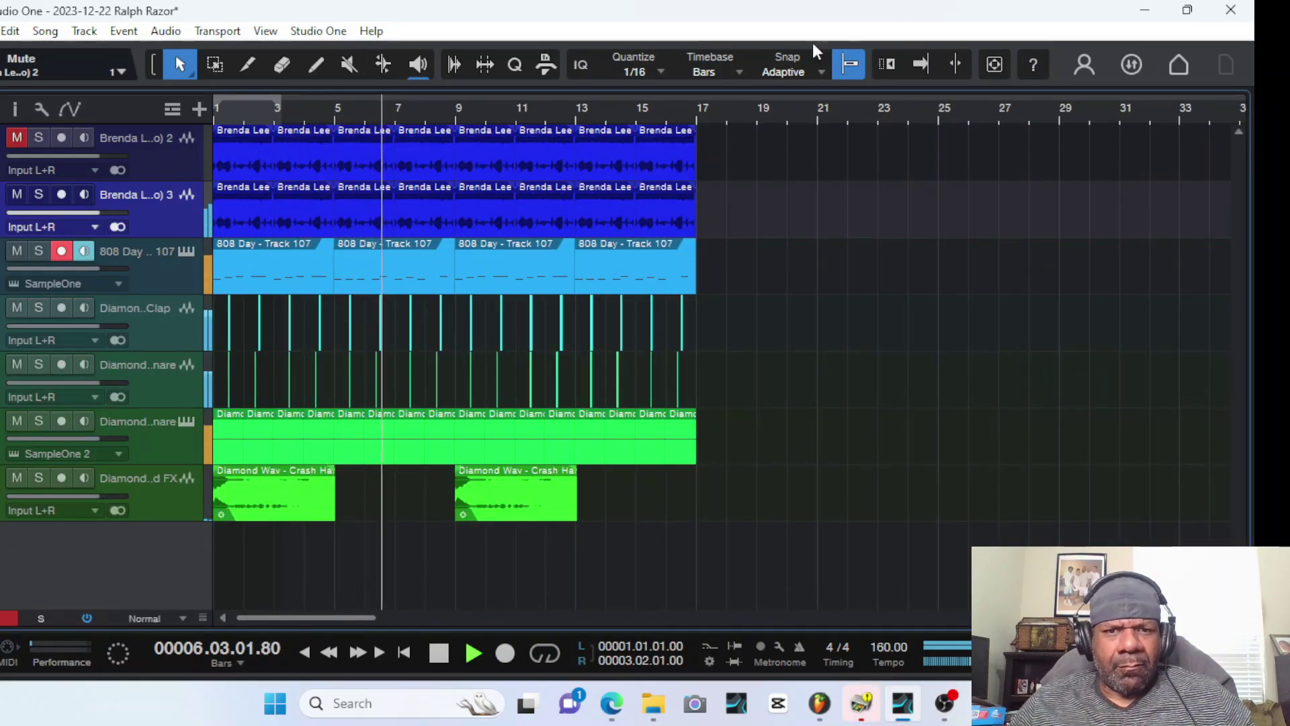
Bounce the events on each of the two Brenda Lee loop tracks into one continuous event per track
left_click_drag(724, 144, 236, 159)
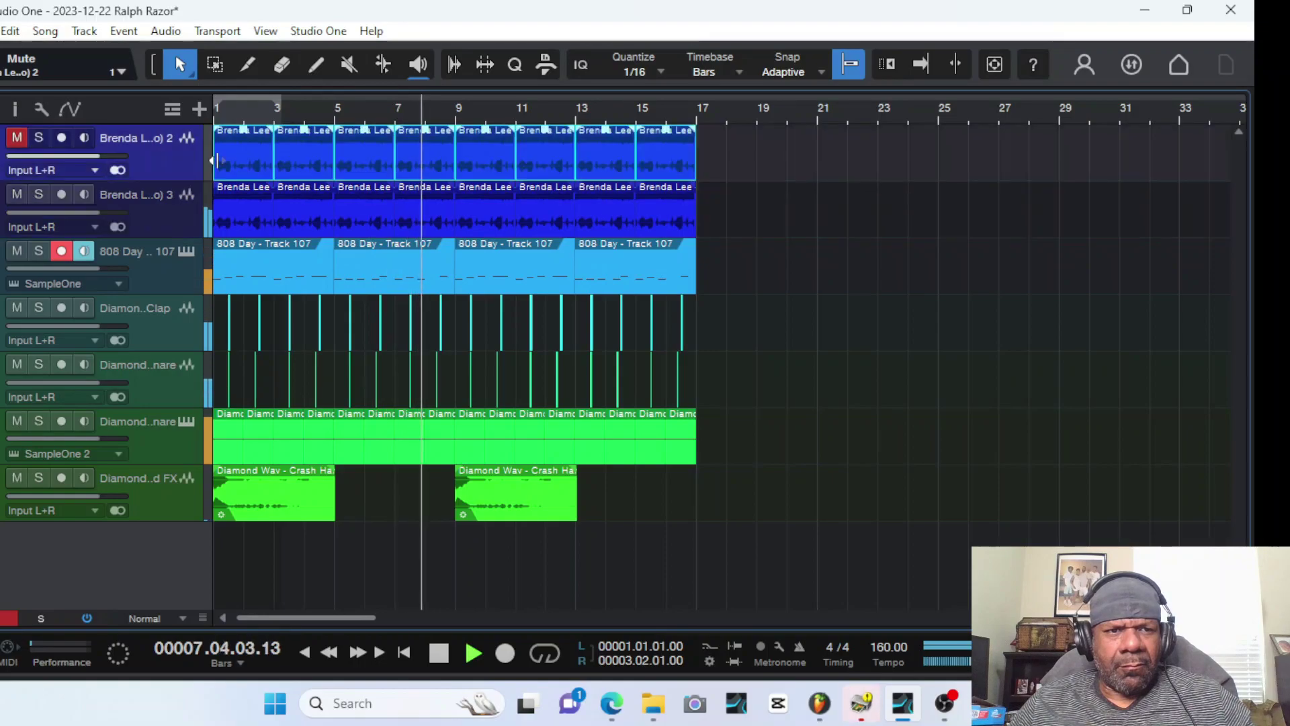
right_click(240, 160)
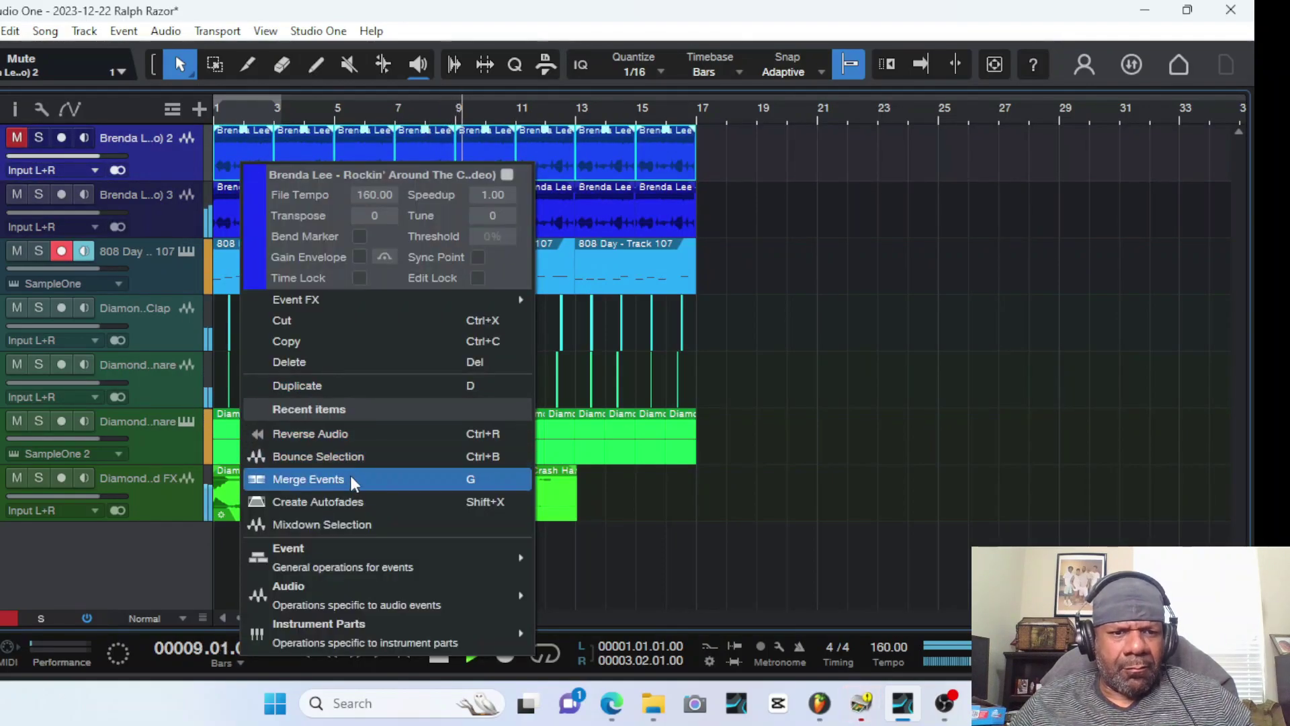
left_click(363, 456)
left_click_drag(723, 203, 233, 220)
right_click(233, 221)
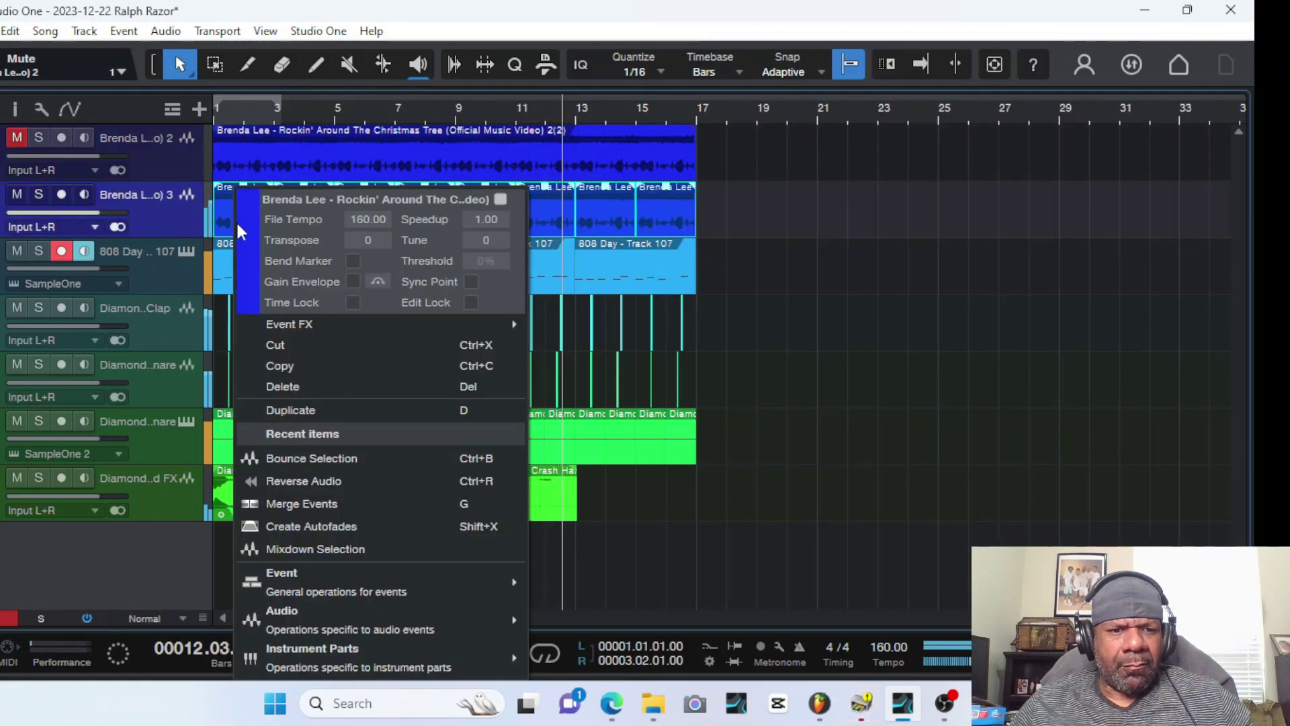
left_click(304, 459)
Move the bounced event on the muted Brenda Lee track to bar 17 and unmute that track
left_click_drag(280, 163, 762, 168)
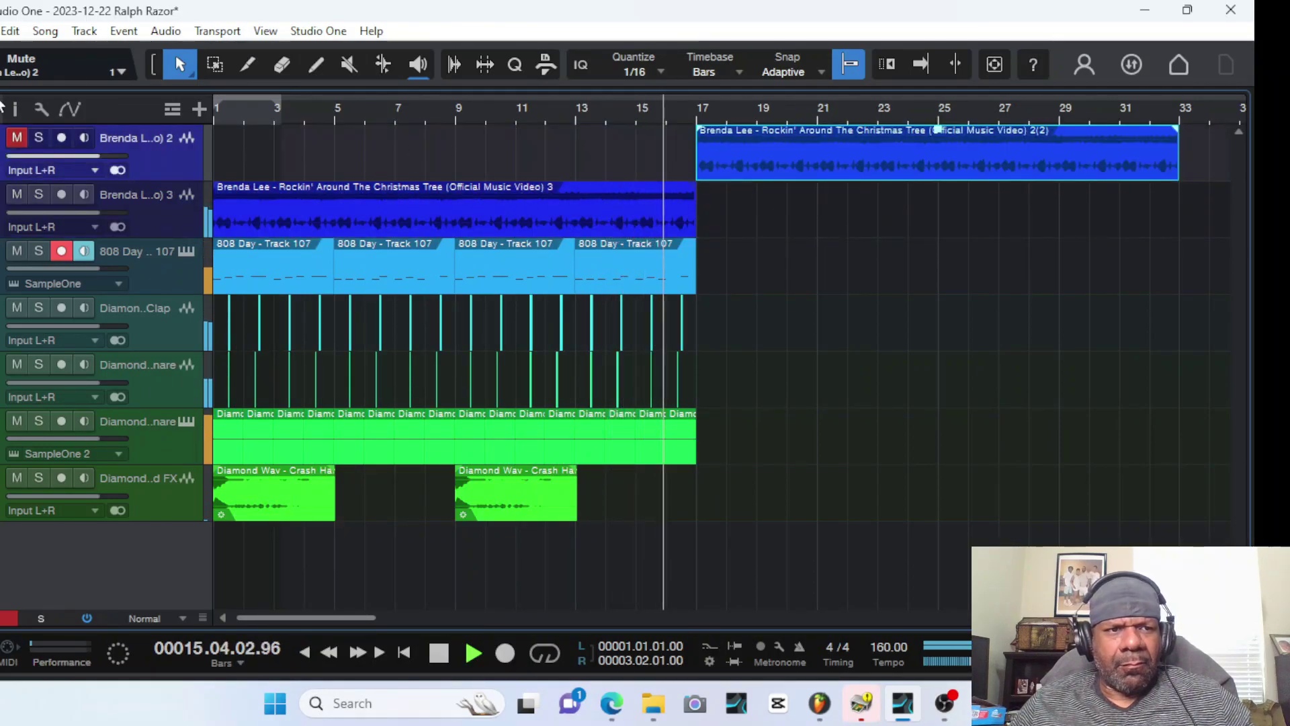
left_click(24, 139)
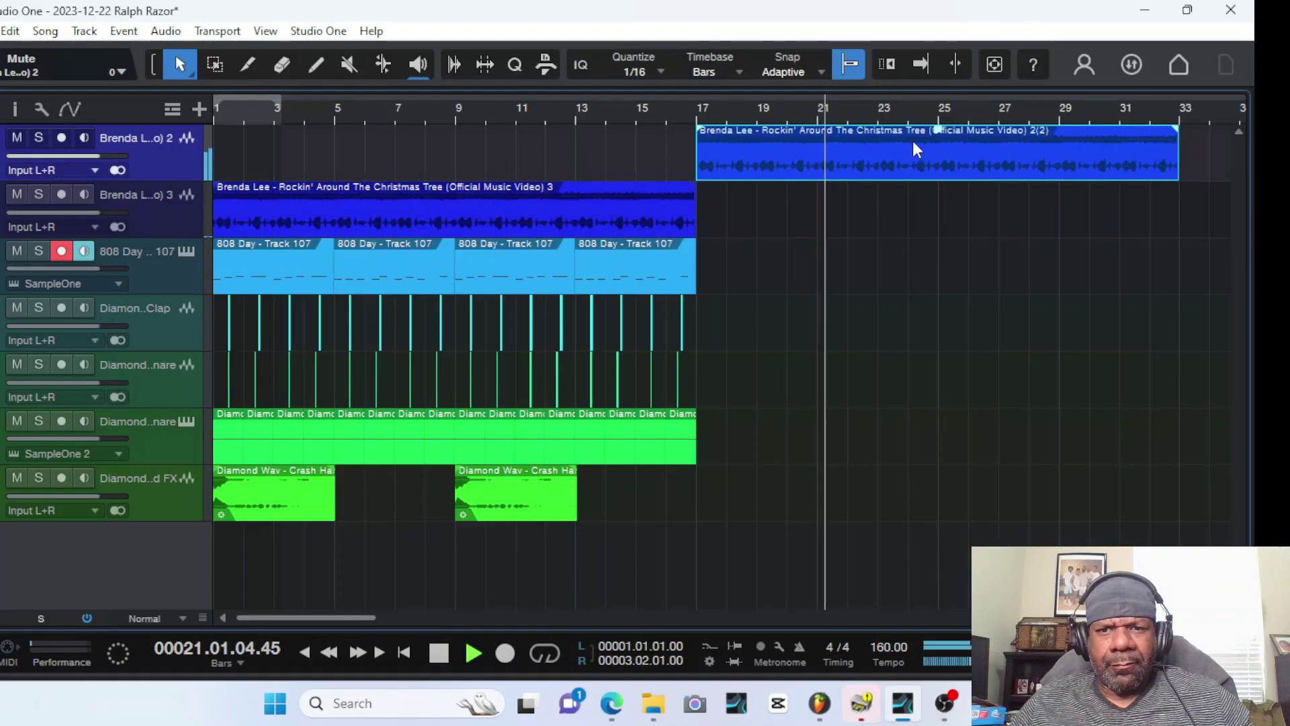
Duplicate all 808, drum and crash events of the first 16 bars and place the copies from bar 25
left_click_drag(735, 263, 196, 538)
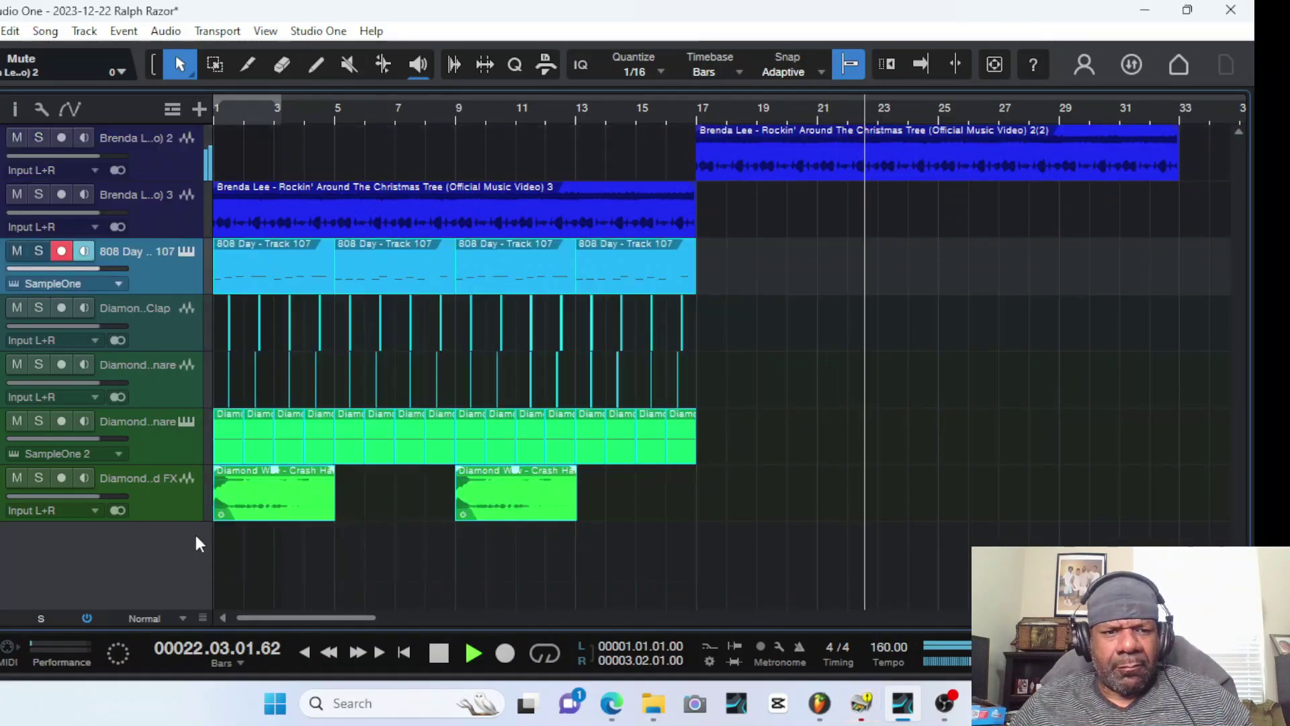
key("d")
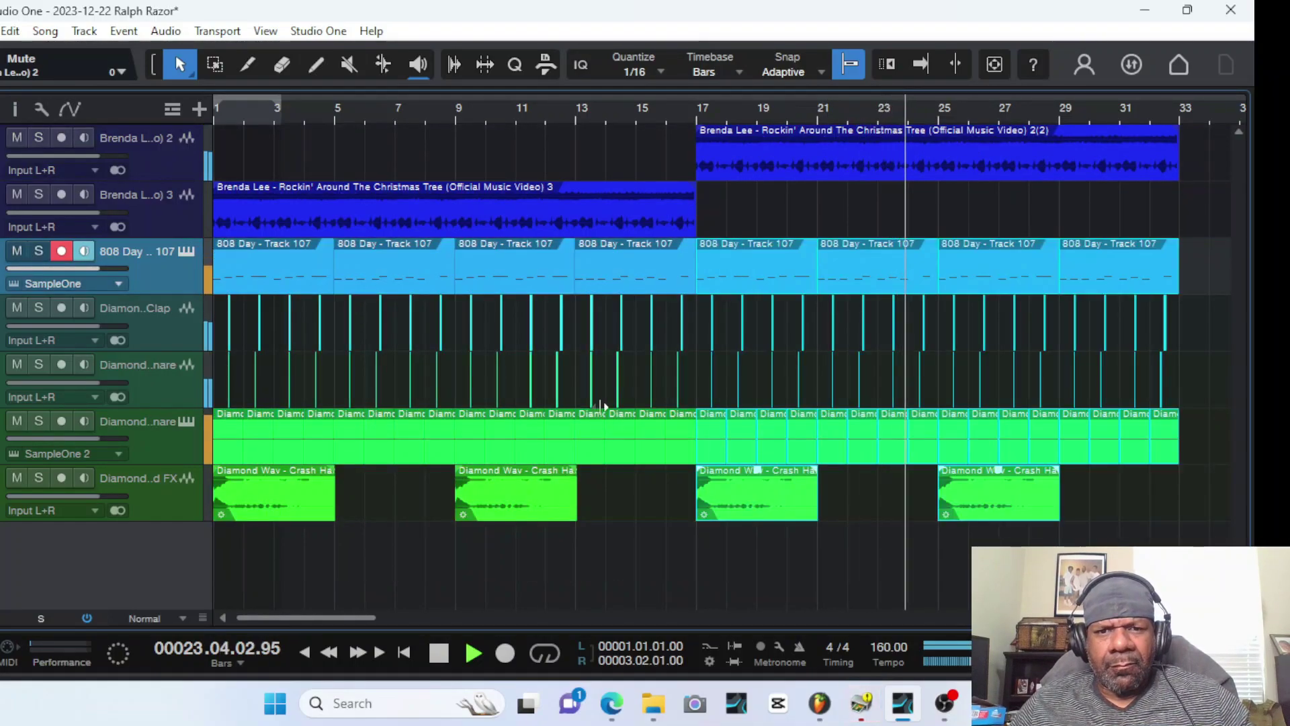
left_click_drag(758, 274, 999, 274)
Duplicate the unfiltered Brenda Lee loop event so the copy starts at bar 33
left_click_drag(281, 619, 360, 625)
left_click(502, 148)
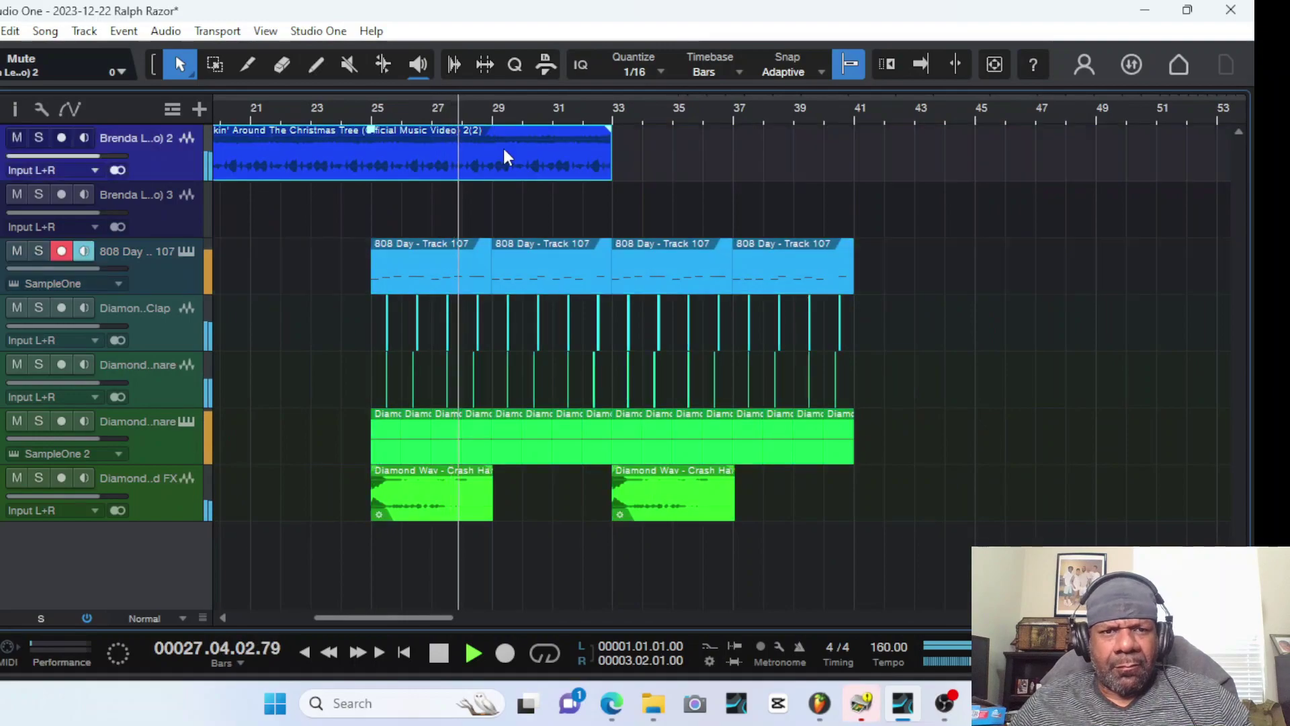
key("d")
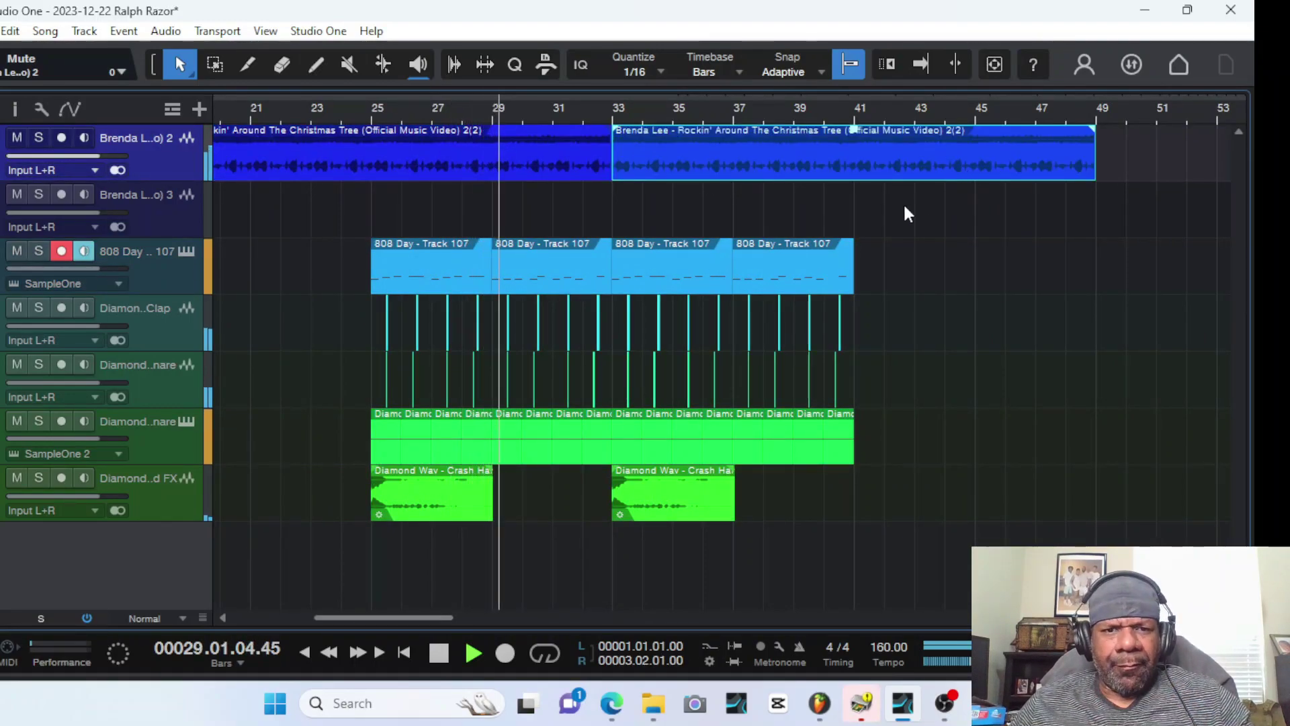
Duplicate the 808, drum and crash events of bars 25 to 41 so the copies start at bar 41
left_click_drag(1191, 617, 1169, 618)
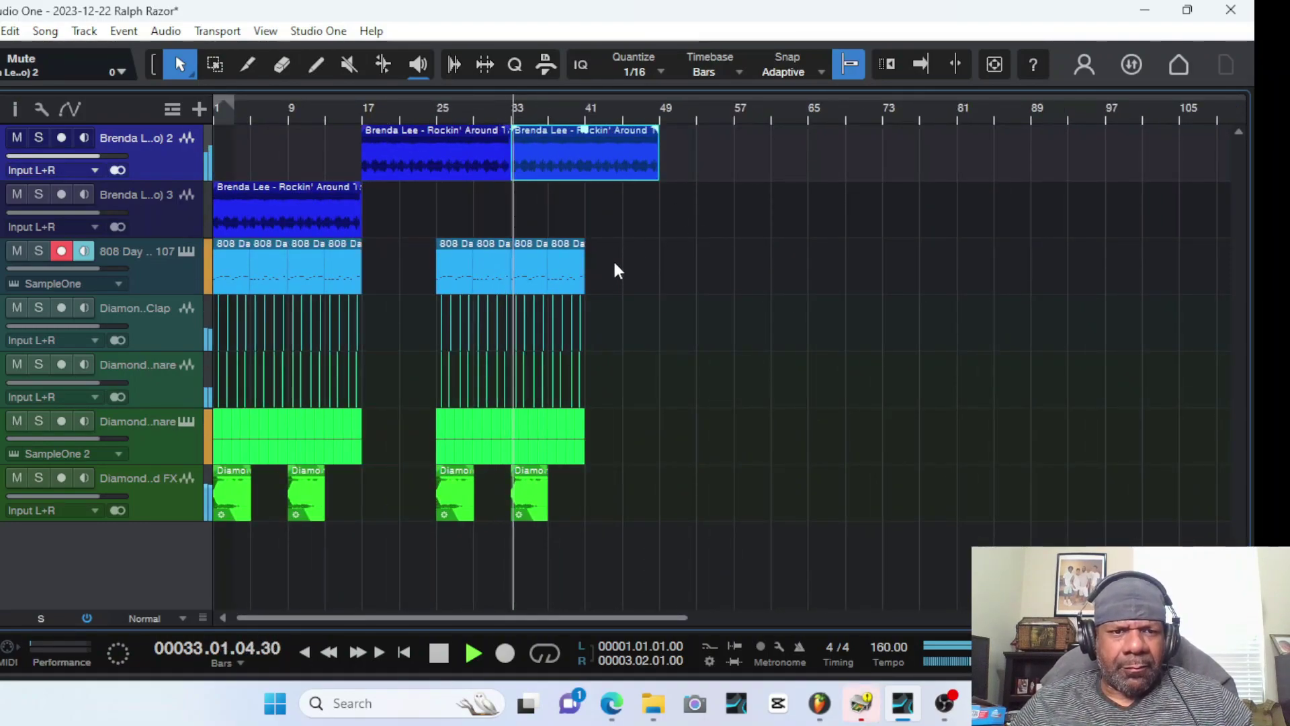
left_click_drag(631, 180, 443, 553)
key("d")
Duplicate the unfiltered loop event at bar 33 to bar 49 and trim the copy to end at bar 57
left_click(632, 149)
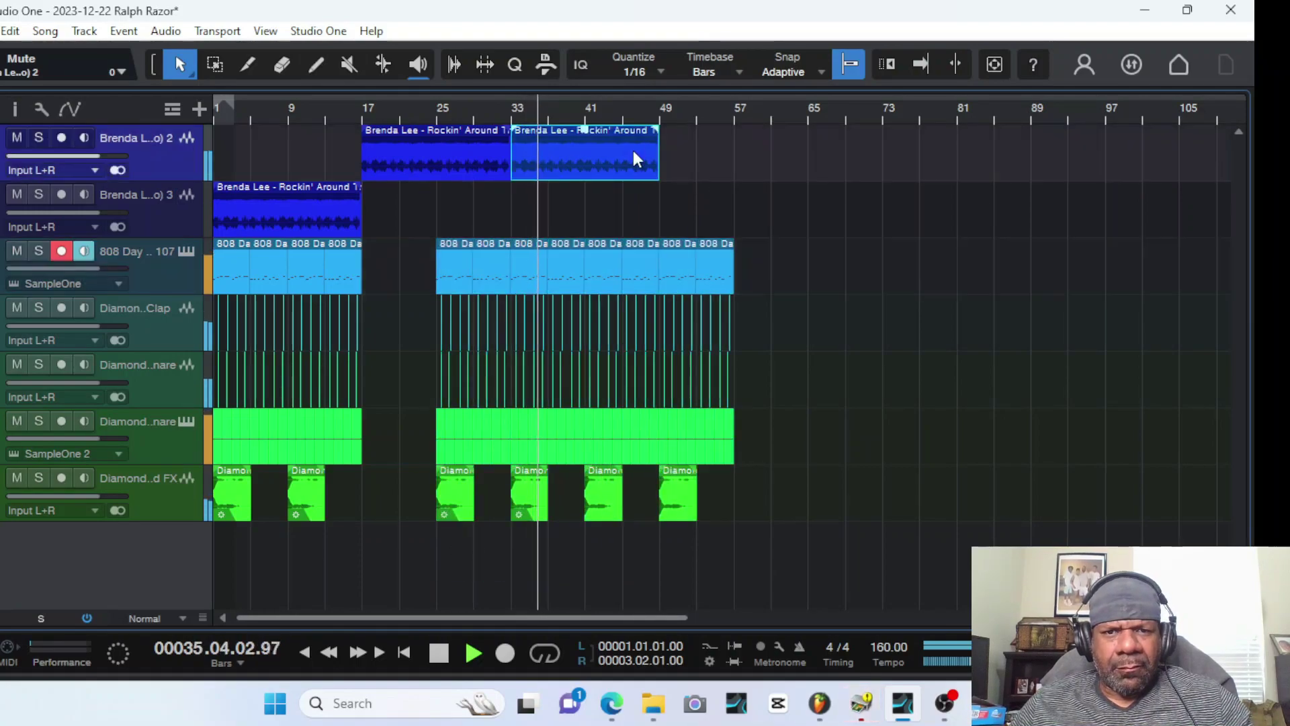
key("d")
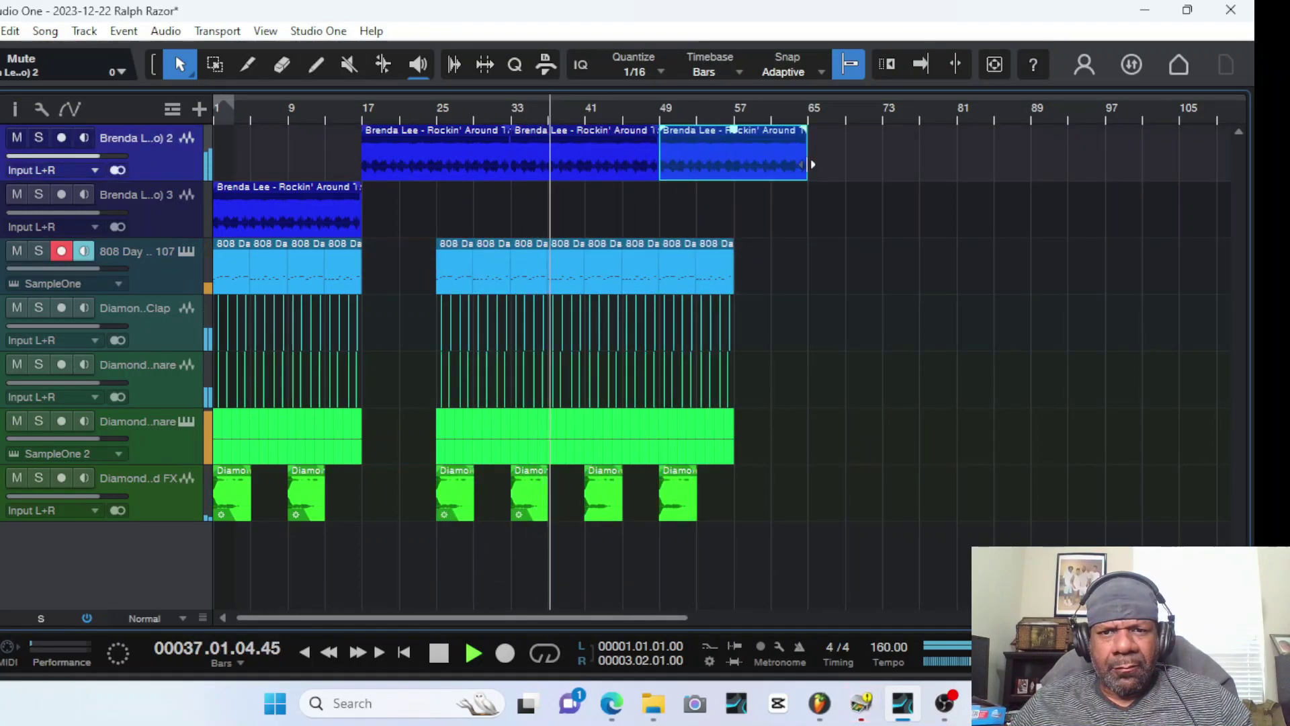
left_click_drag(809, 151, 735, 172)
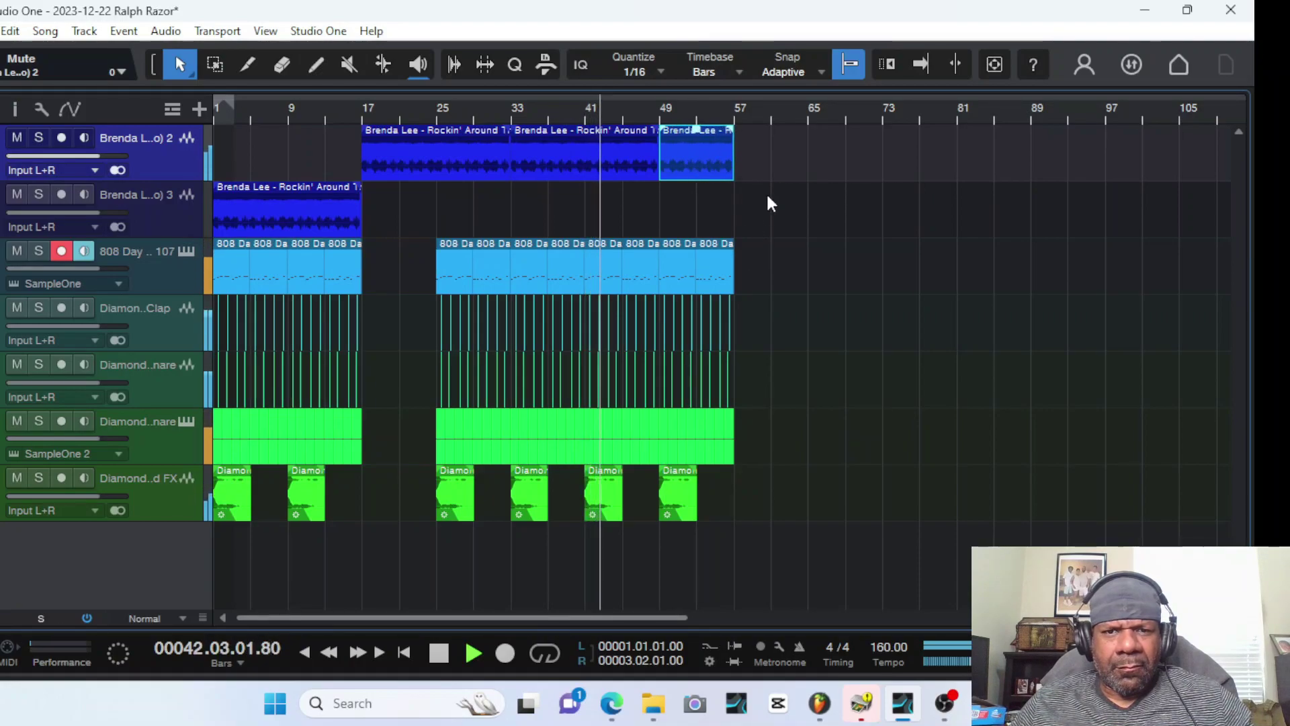
Duplicate every event in the 56-bar arrangement so the copies start at bar 57
left_click_drag(799, 132, 440, 580)
left_click(439, 580)
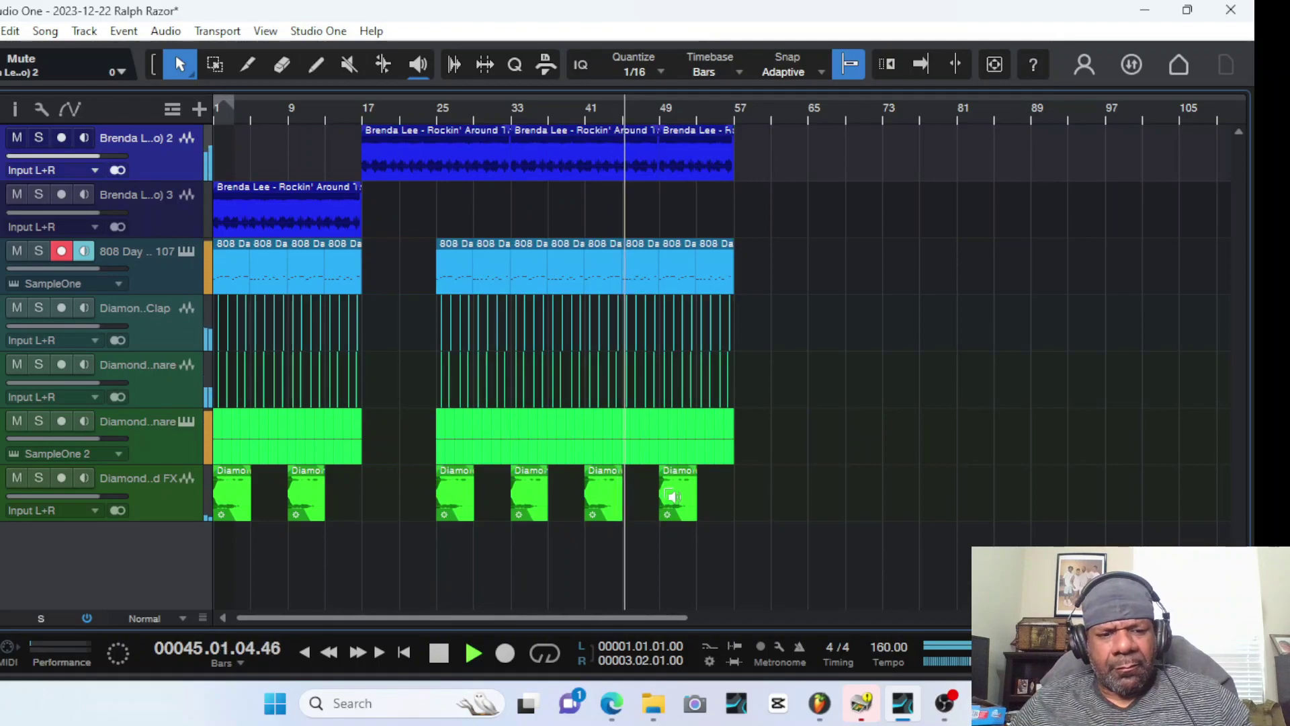
key("ctrl+a")
key("ctrl+d")
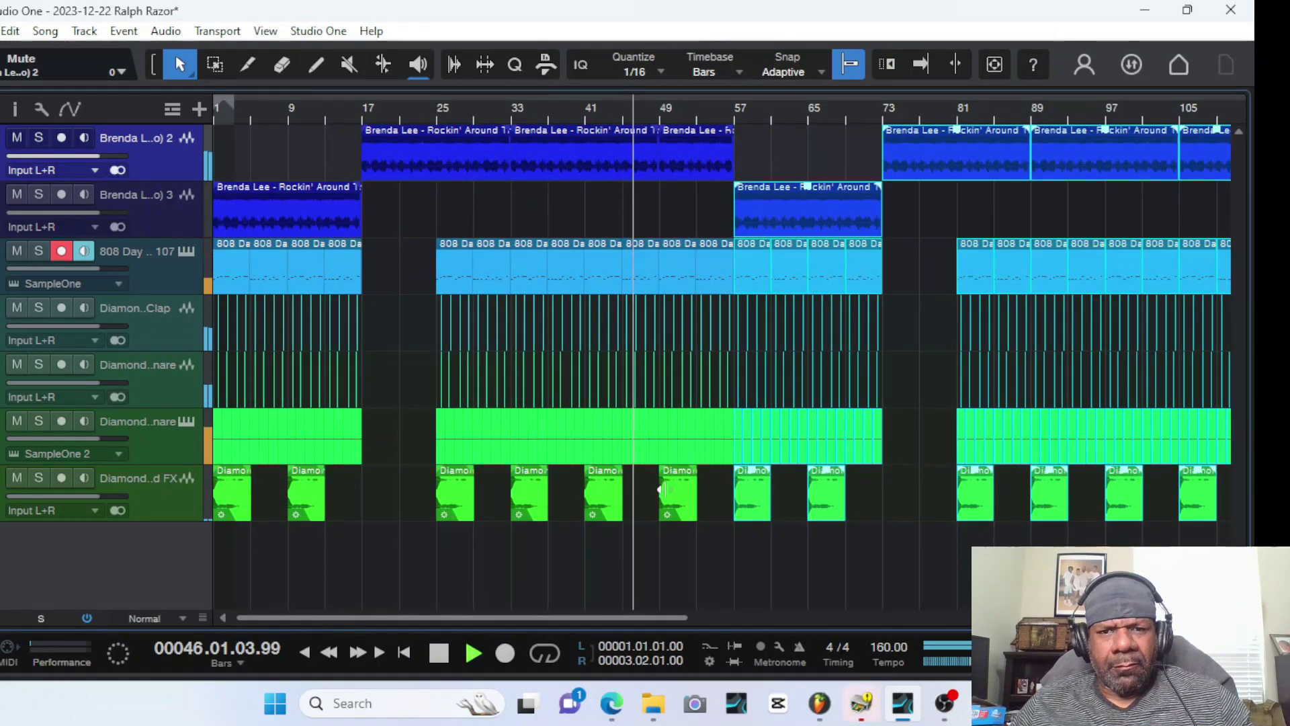
Trim one bar off the ends of the last 808 part and the drum events just before bar 57
left_click(936, 312)
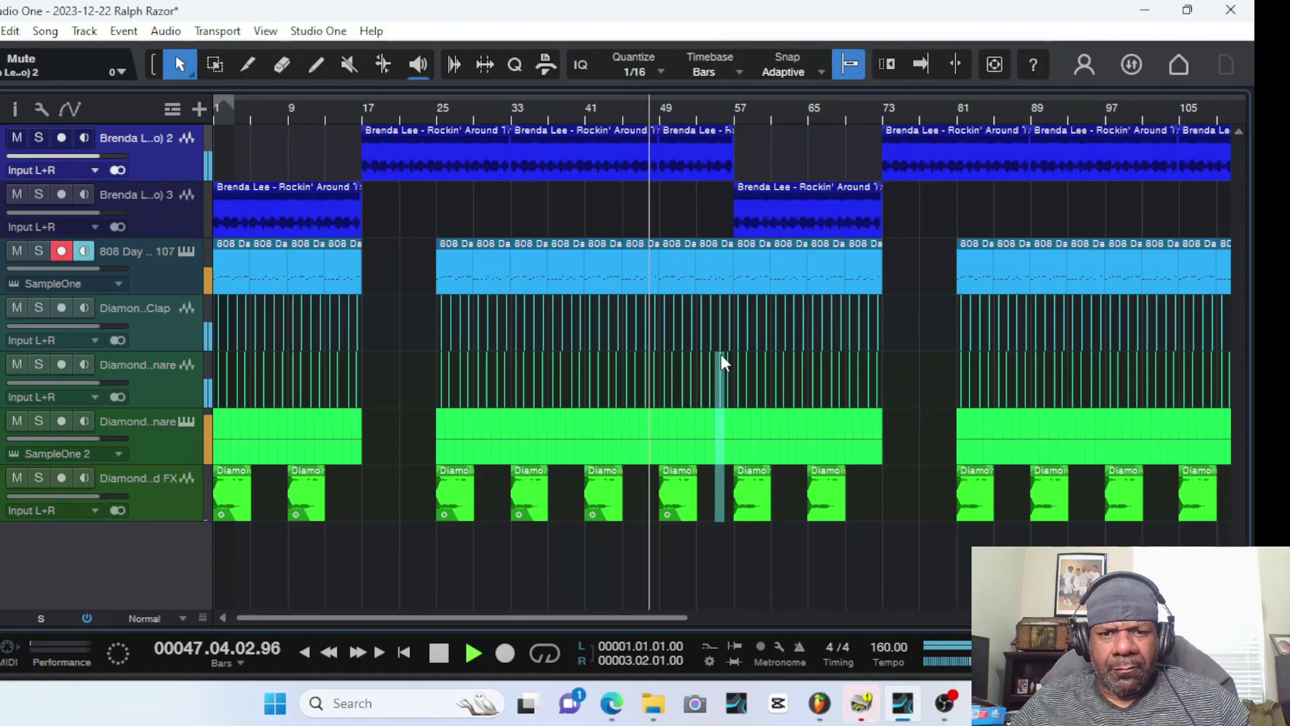
left_click(723, 277)
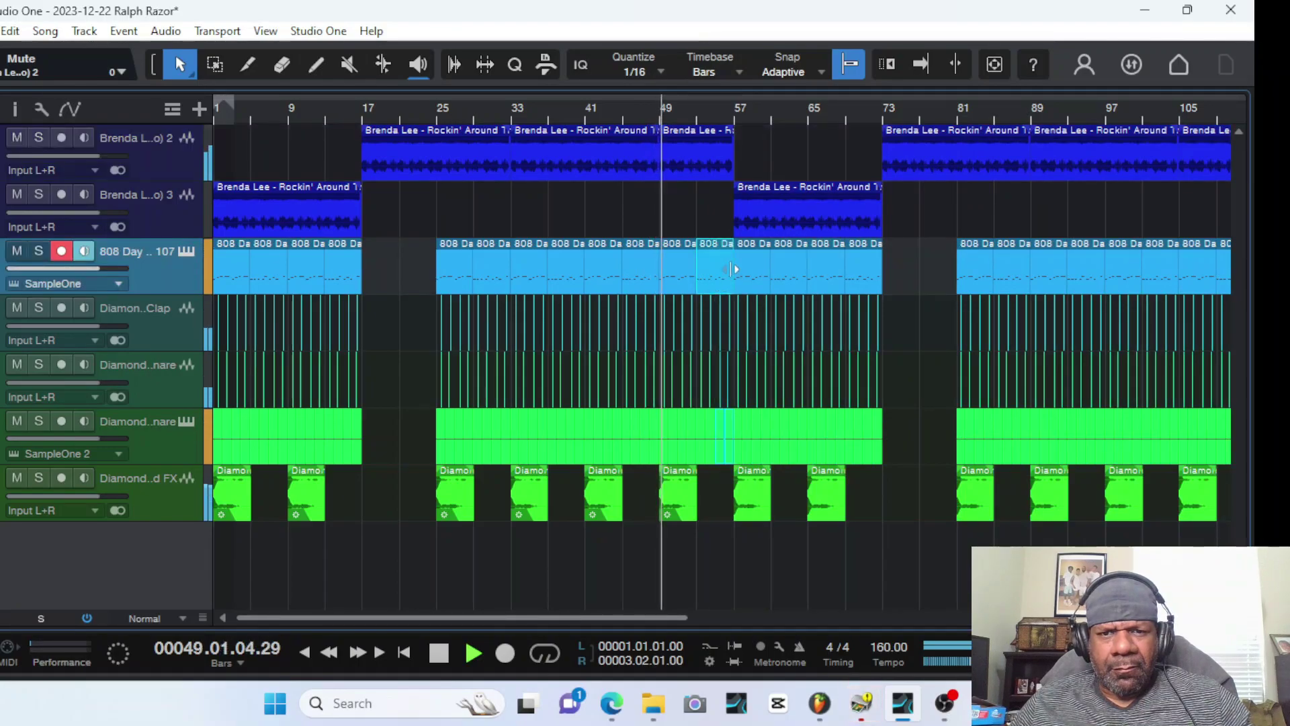
left_click_drag(733, 269, 724, 271)
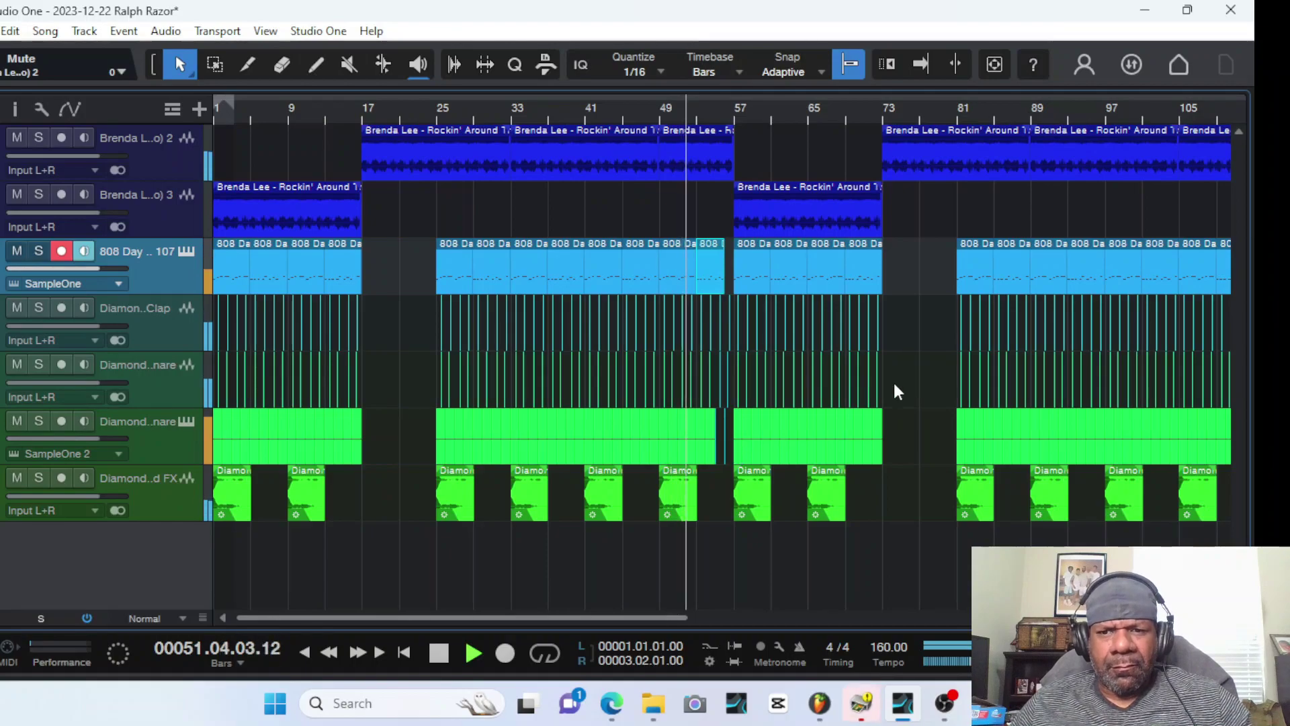
Switch the transport time display to seconds
left_click_drag(626, 617, 747, 621)
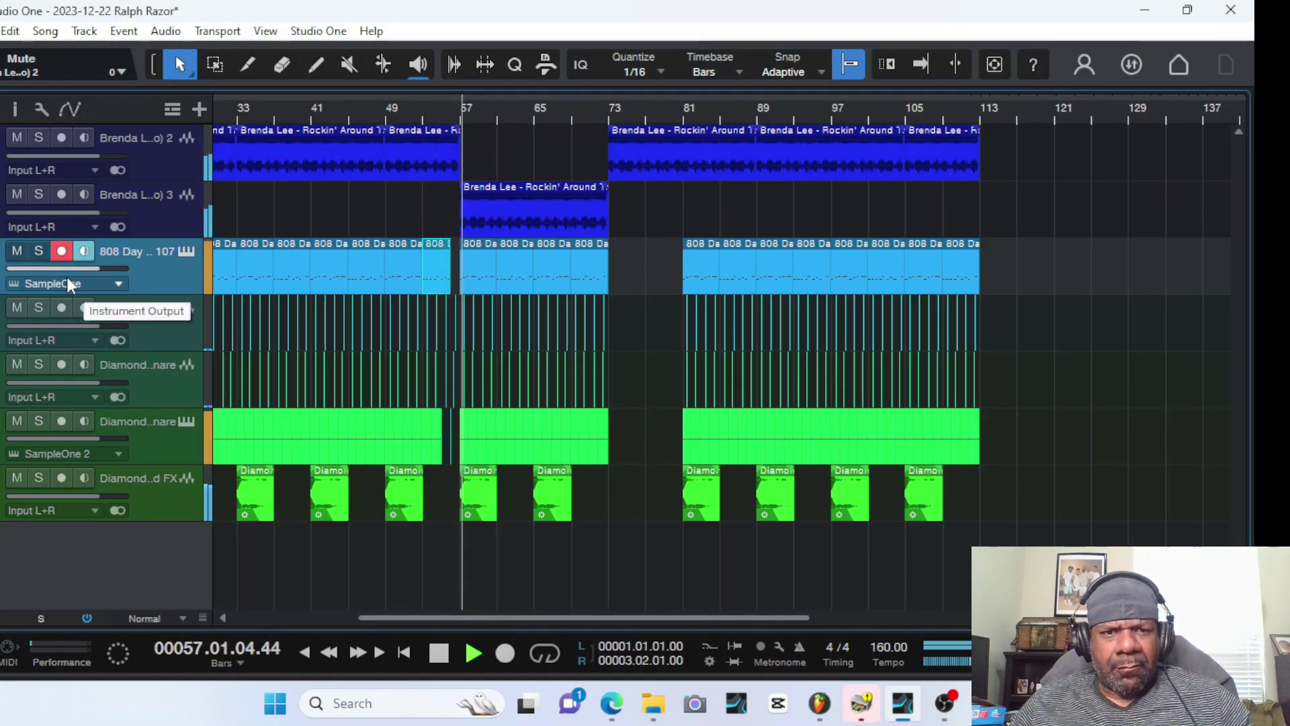
left_click(572, 216)
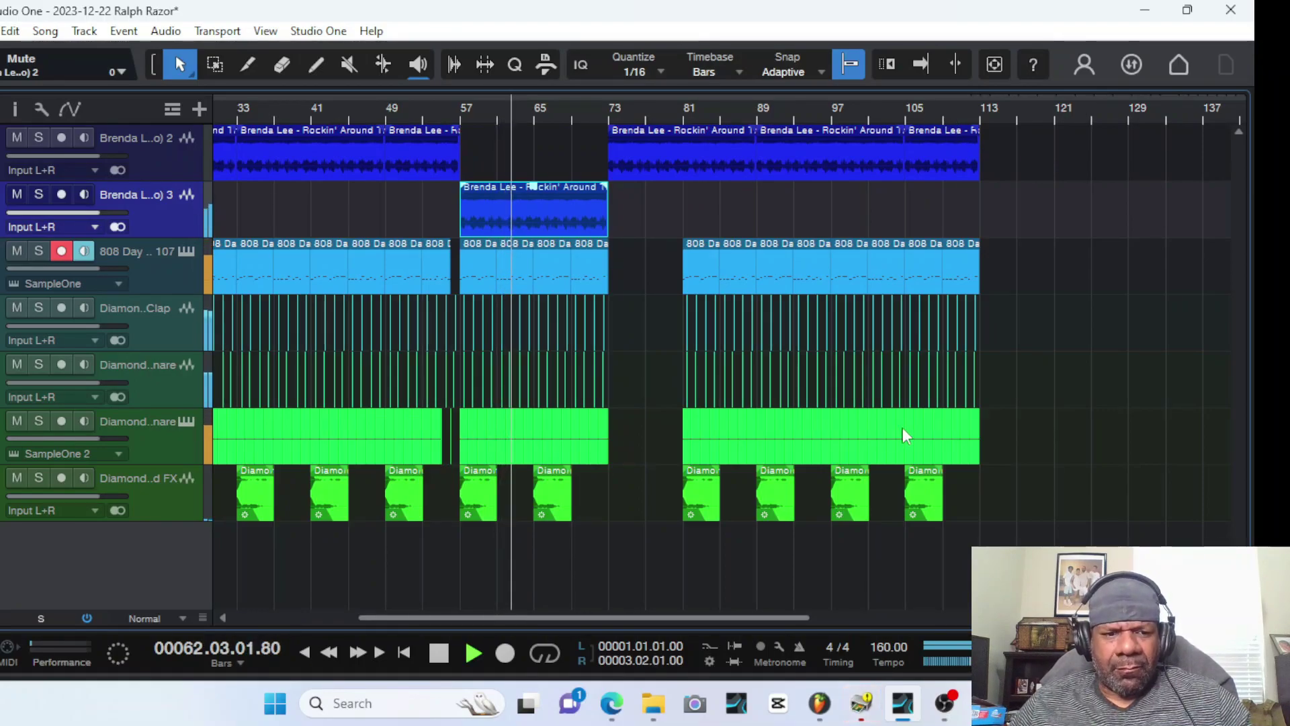
left_click(229, 662)
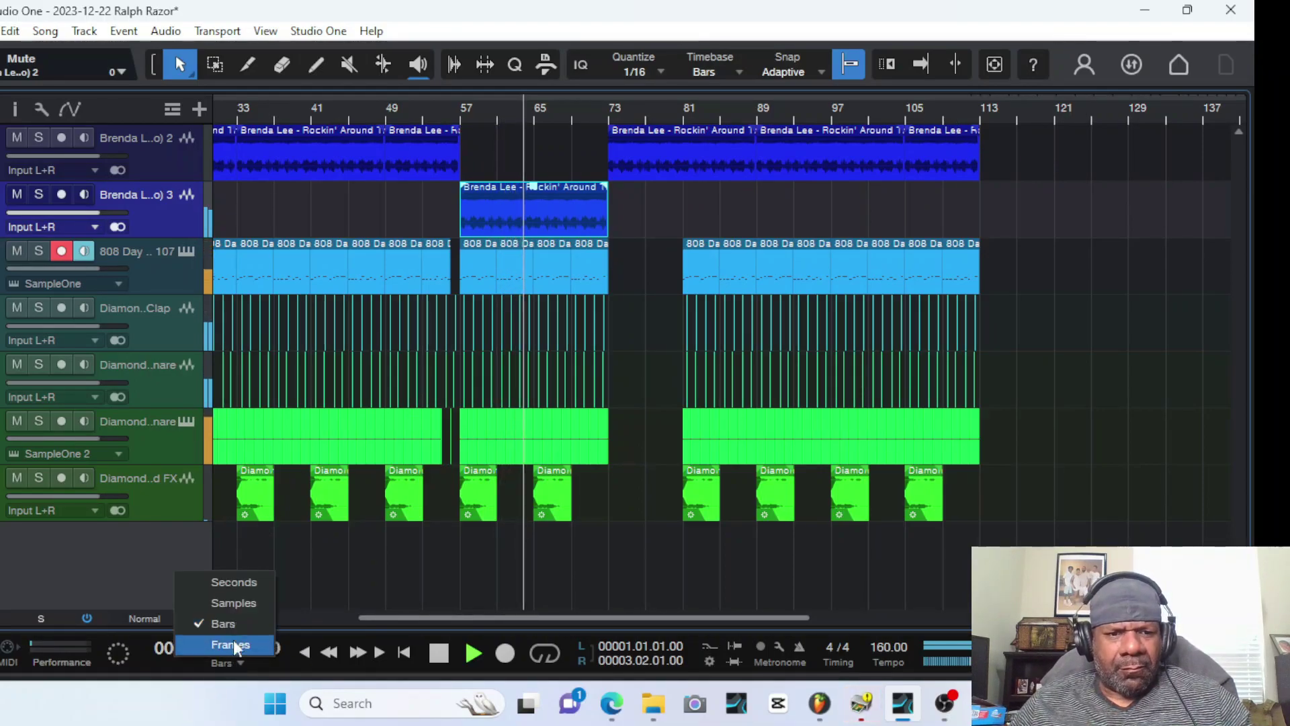
left_click(247, 581)
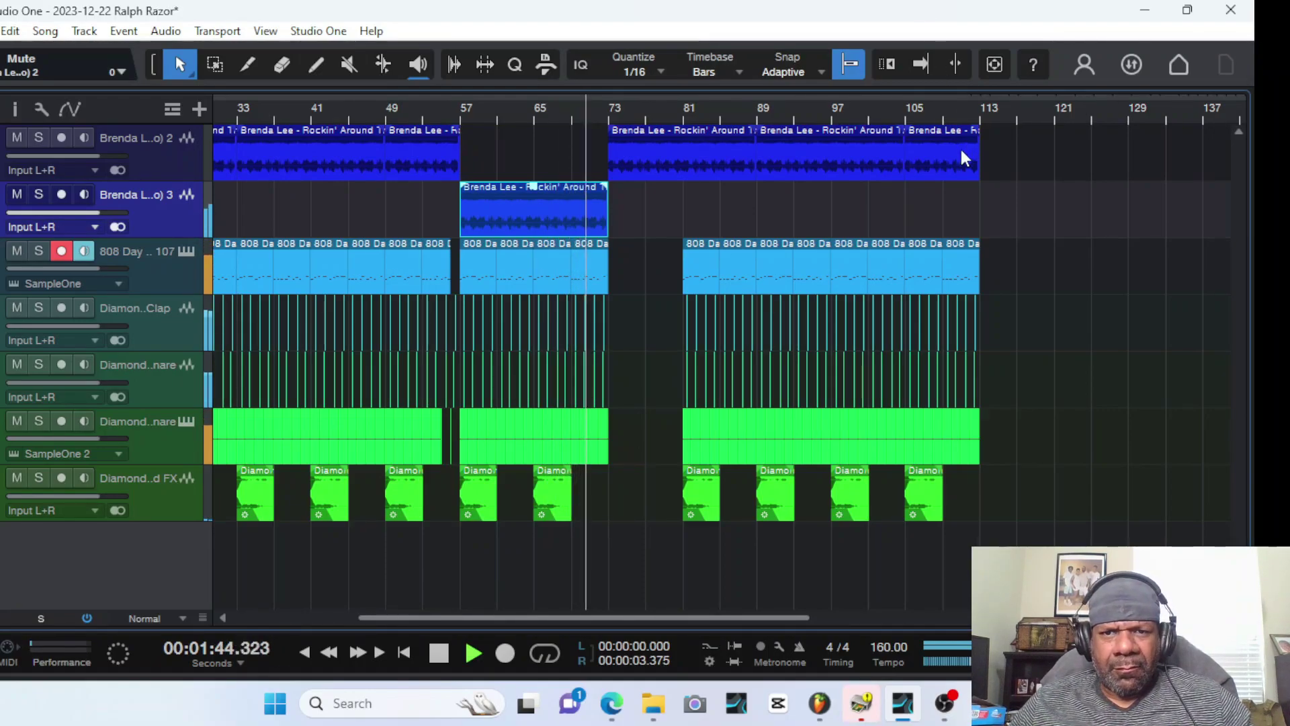
left_click(716, 154)
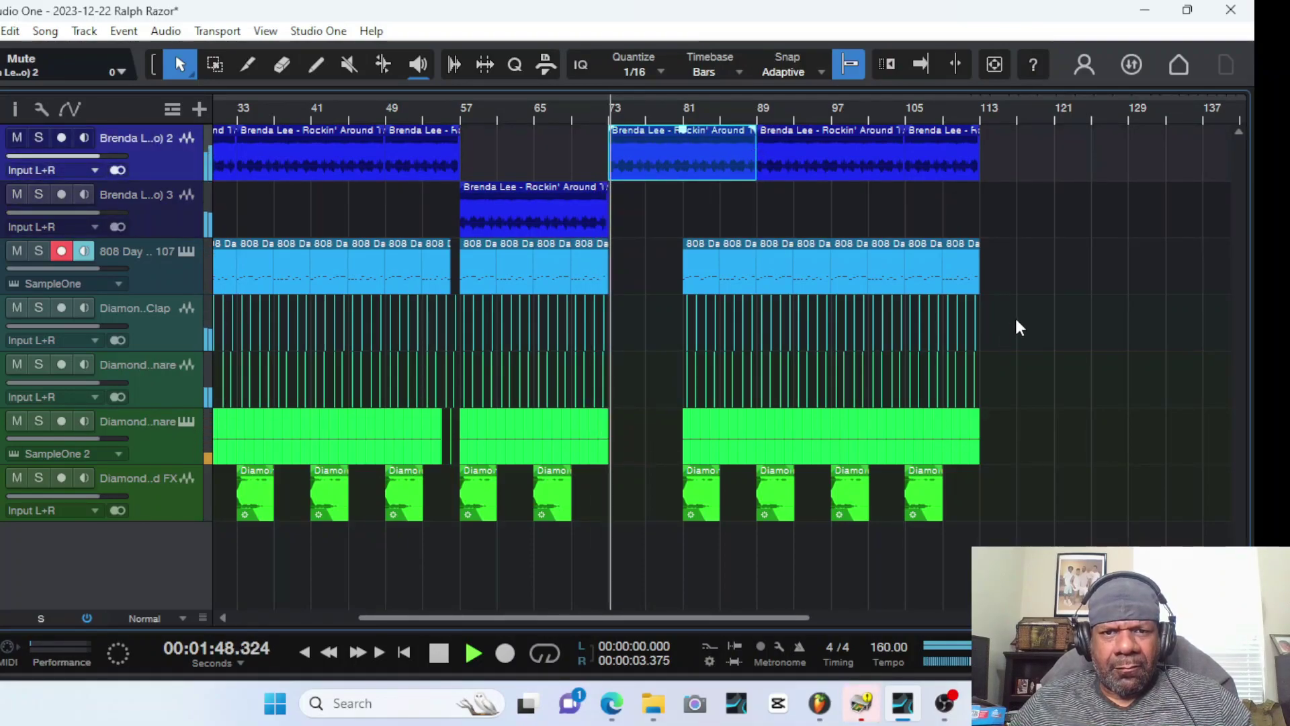
left_click_drag(1046, 228, 676, 509)
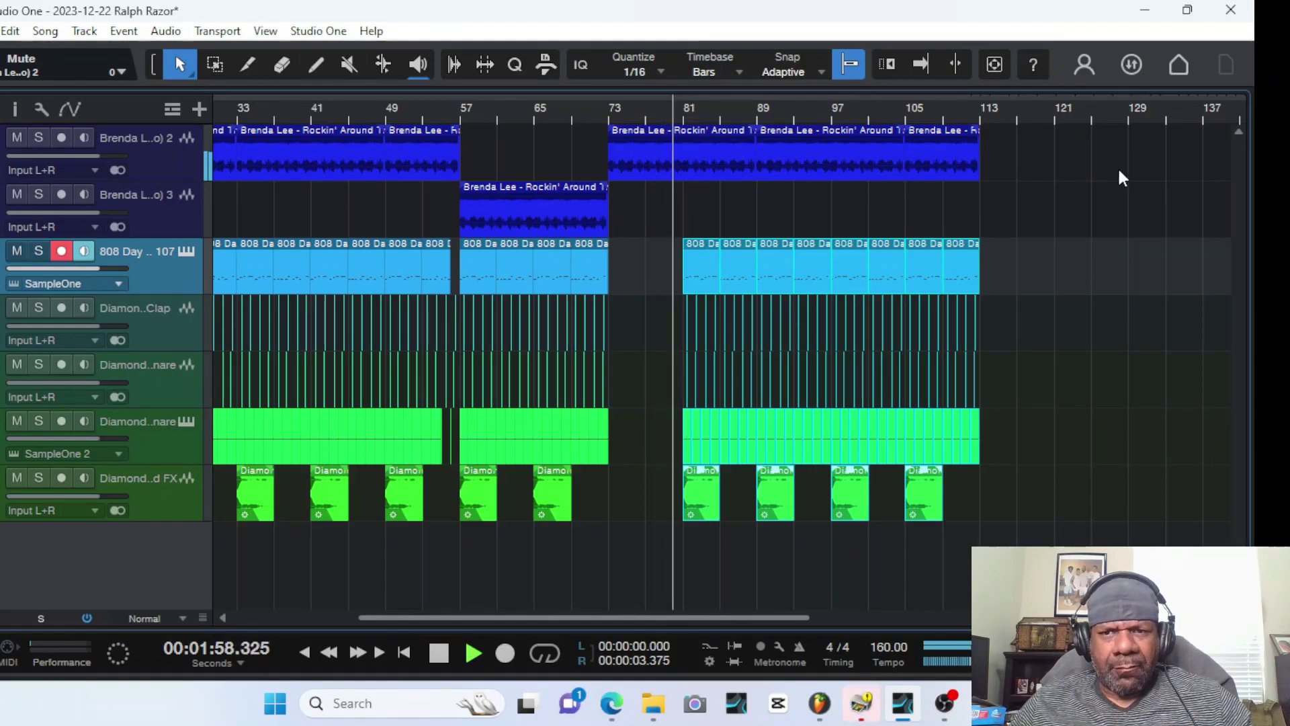
left_click(1043, 142)
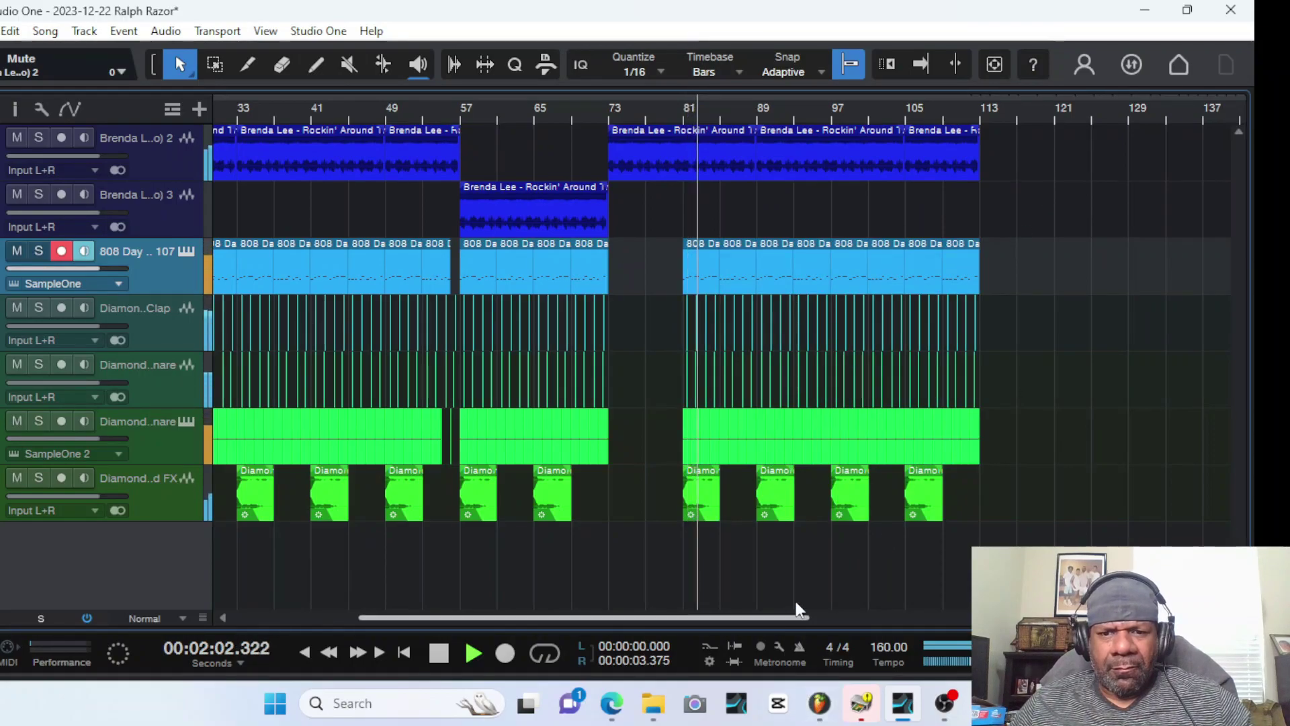
Delete the crash events at bars 89, 97 and 105
left_click(776, 511)
key("Delete")
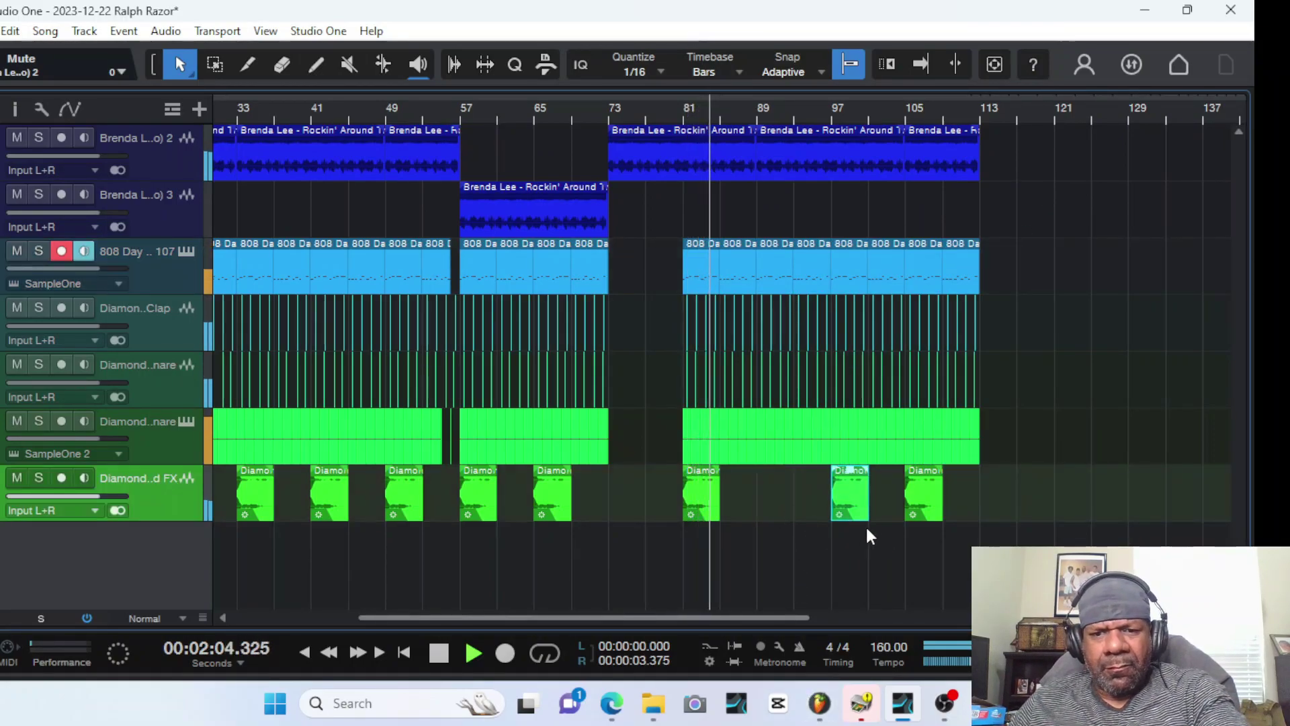
left_click(926, 500)
key("Delete")
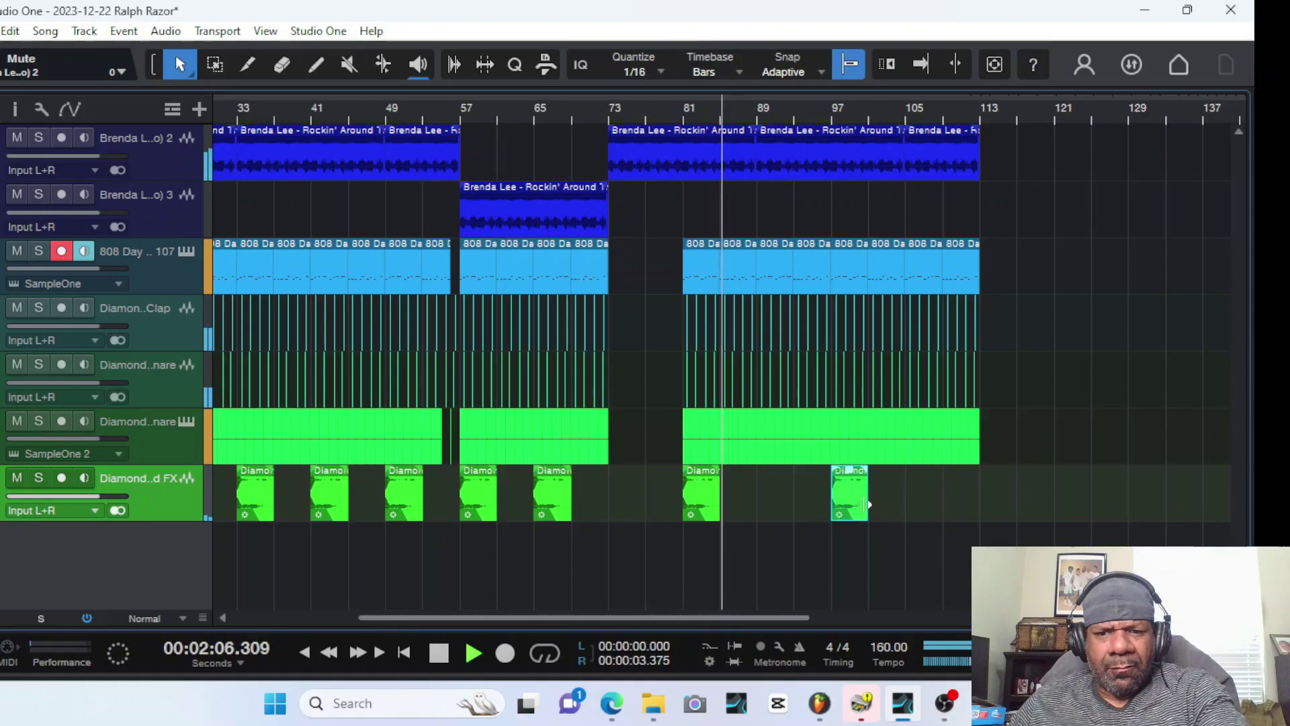
key("Delete")
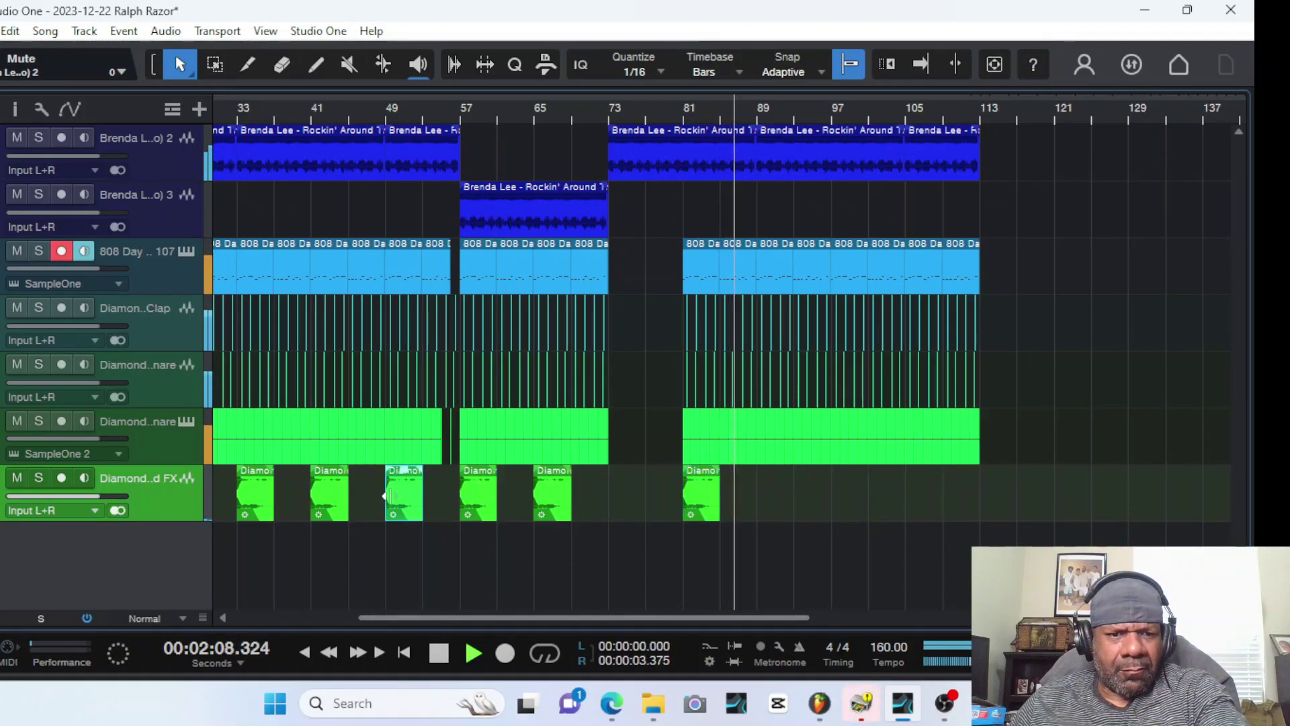
Delete the crash events at bars 49, 33, 41 and 9 in the first half of the arrangement
left_click(411, 495)
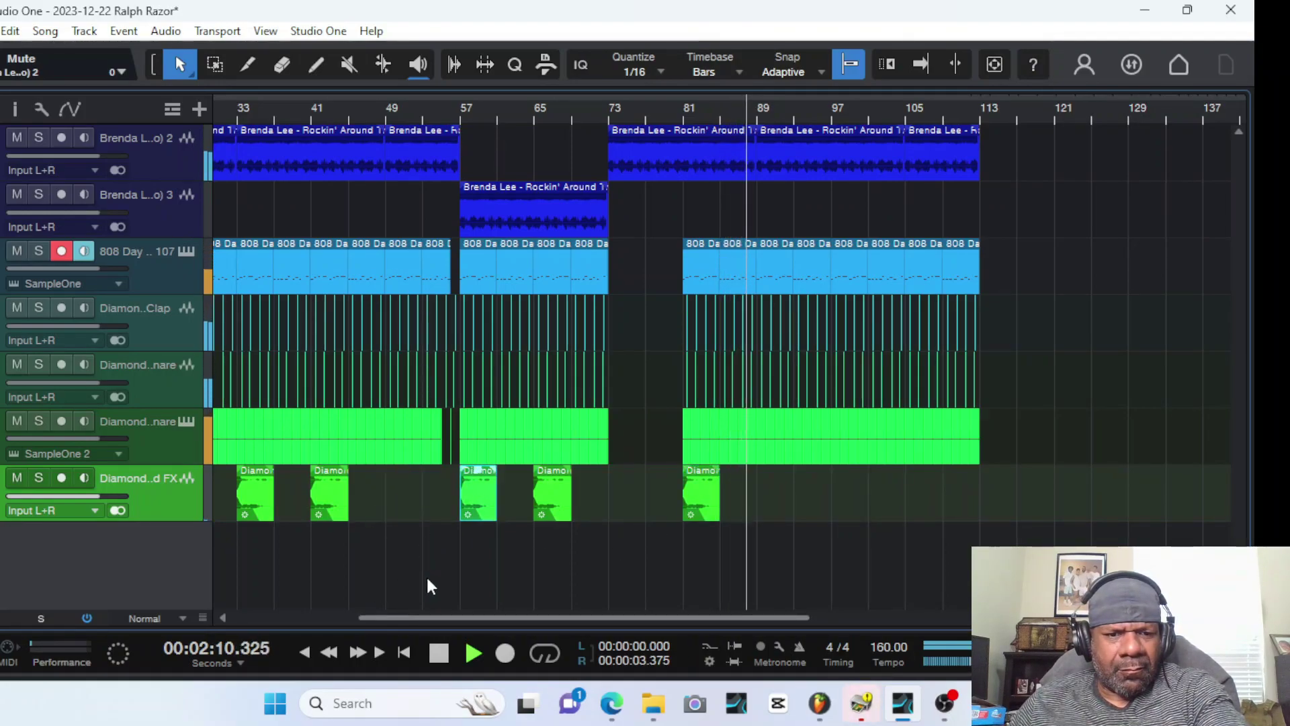
left_click_drag(419, 615, 277, 611)
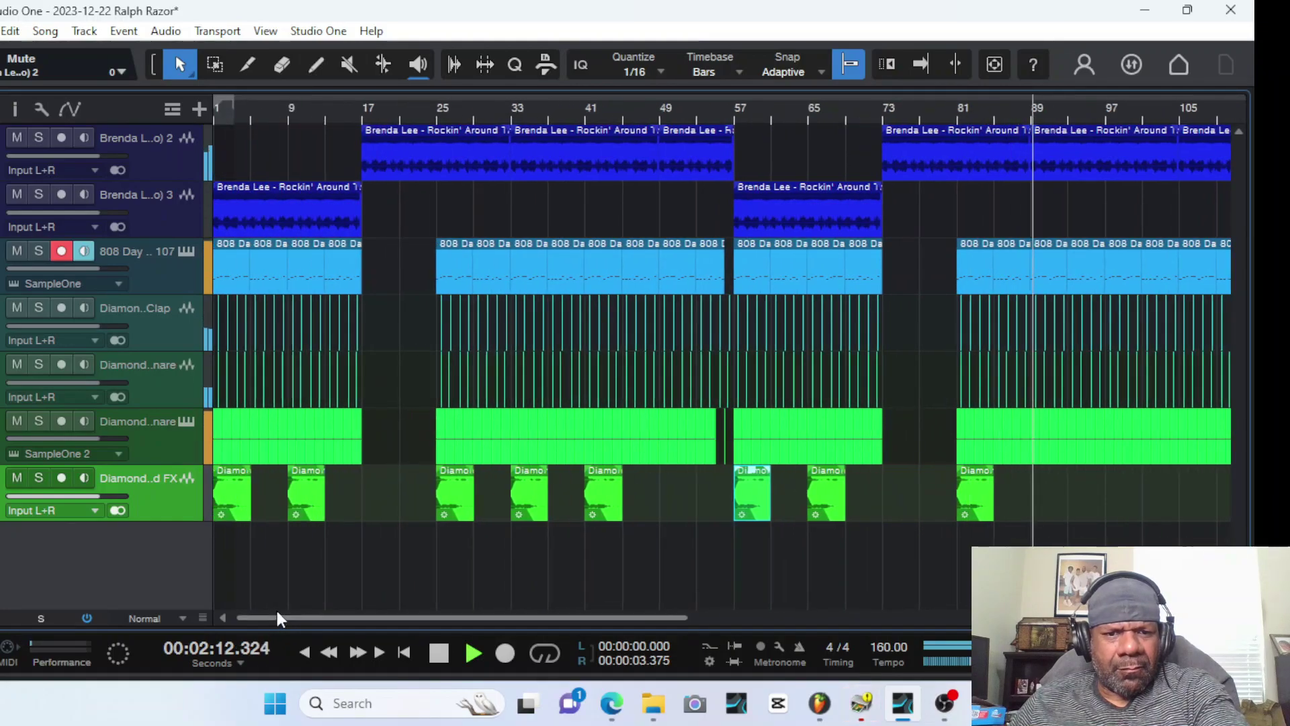
left_click(539, 500)
key("Delete")
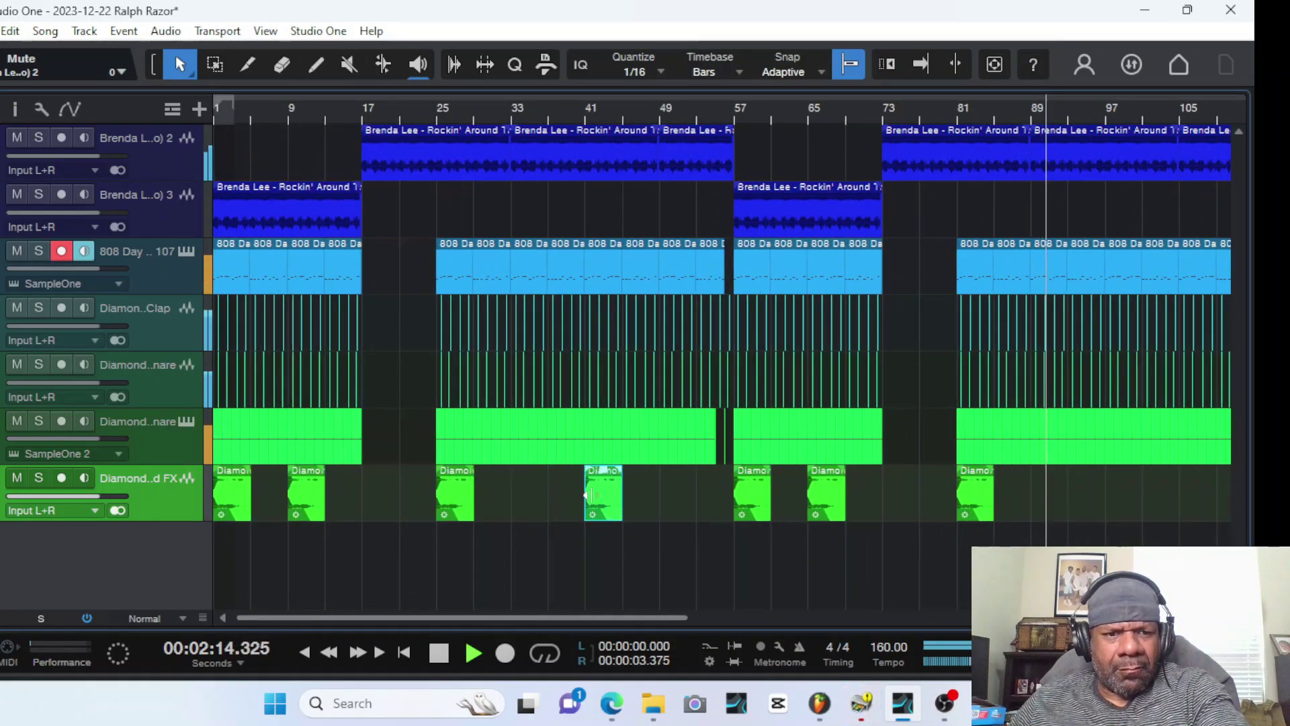
key("Delete")
left_click(300, 486)
key("Delete")
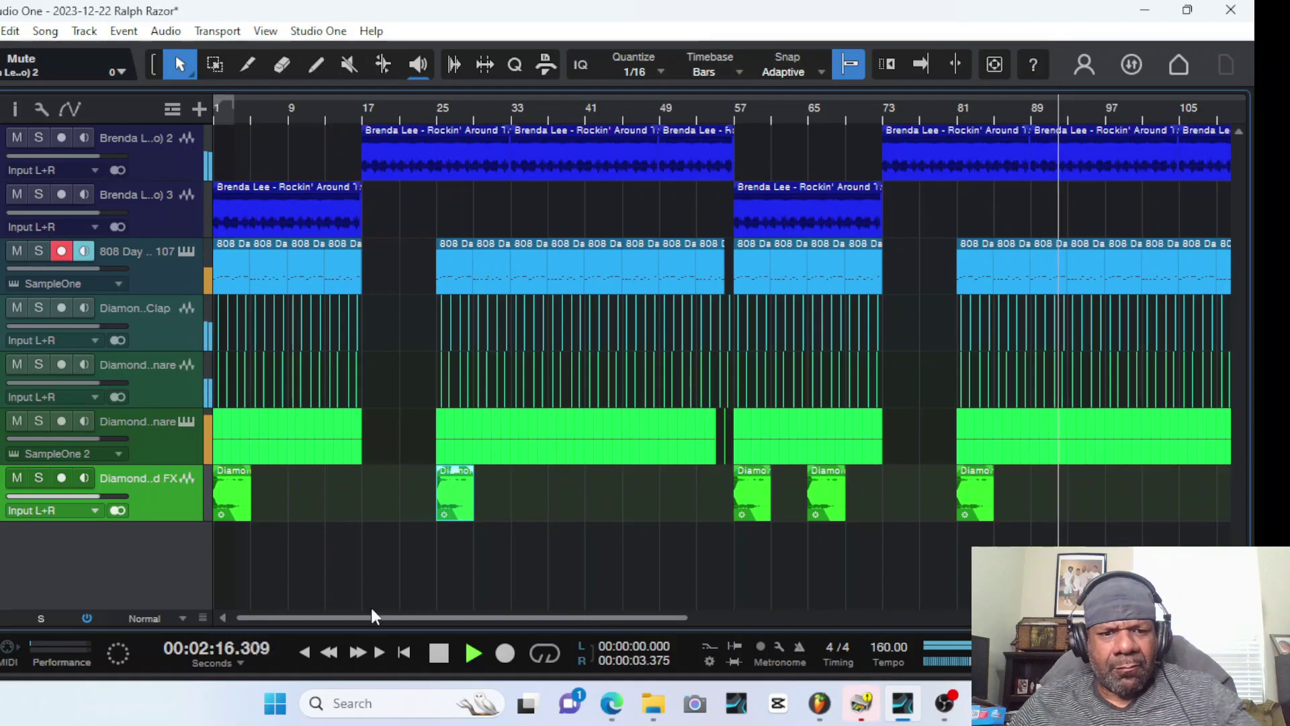
Duplicate every event from bar 57 to the end of the arrangement so the copies start at bar 113
left_click_drag(385, 616, 611, 637)
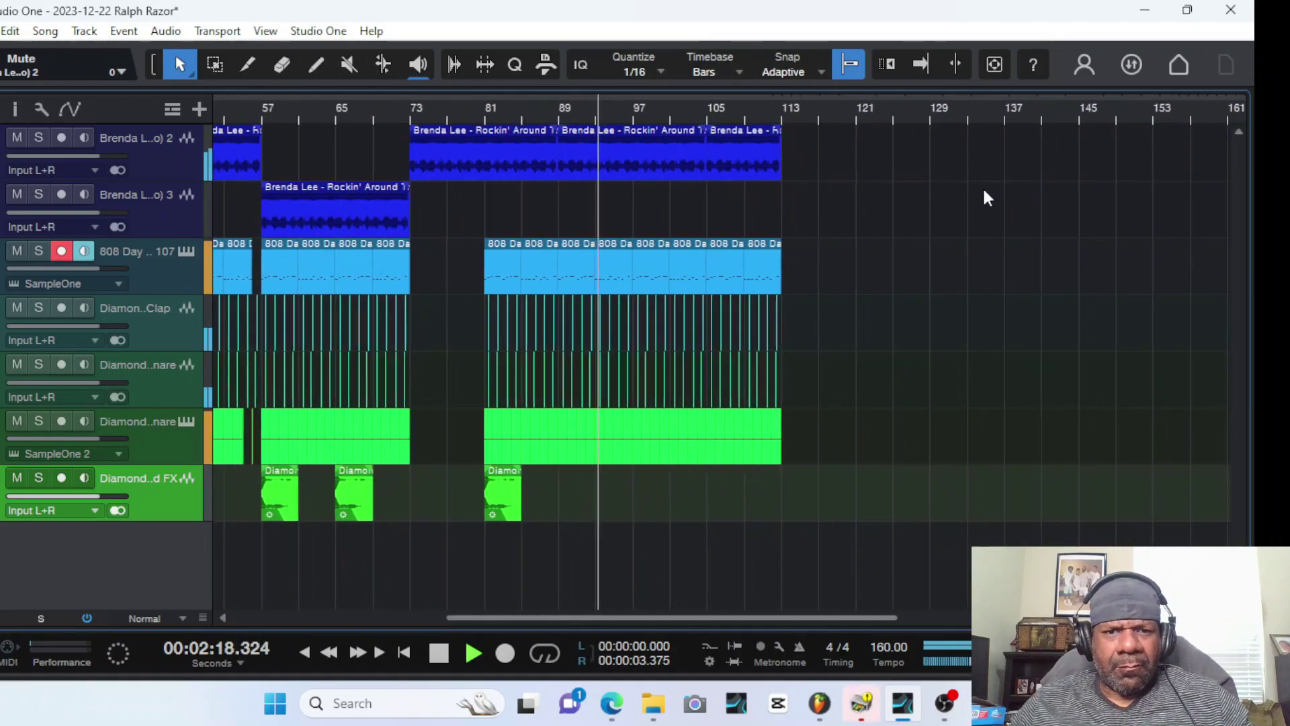
left_click_drag(856, 141, 262, 505)
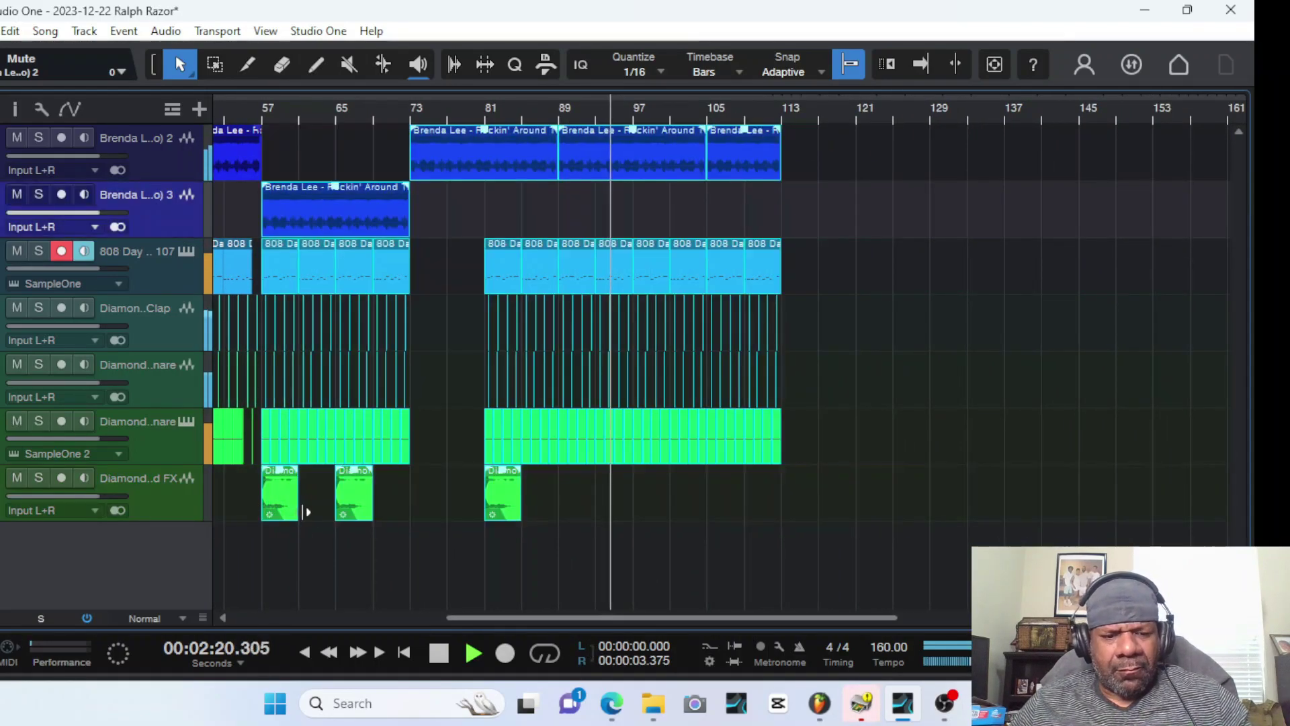
key("d")
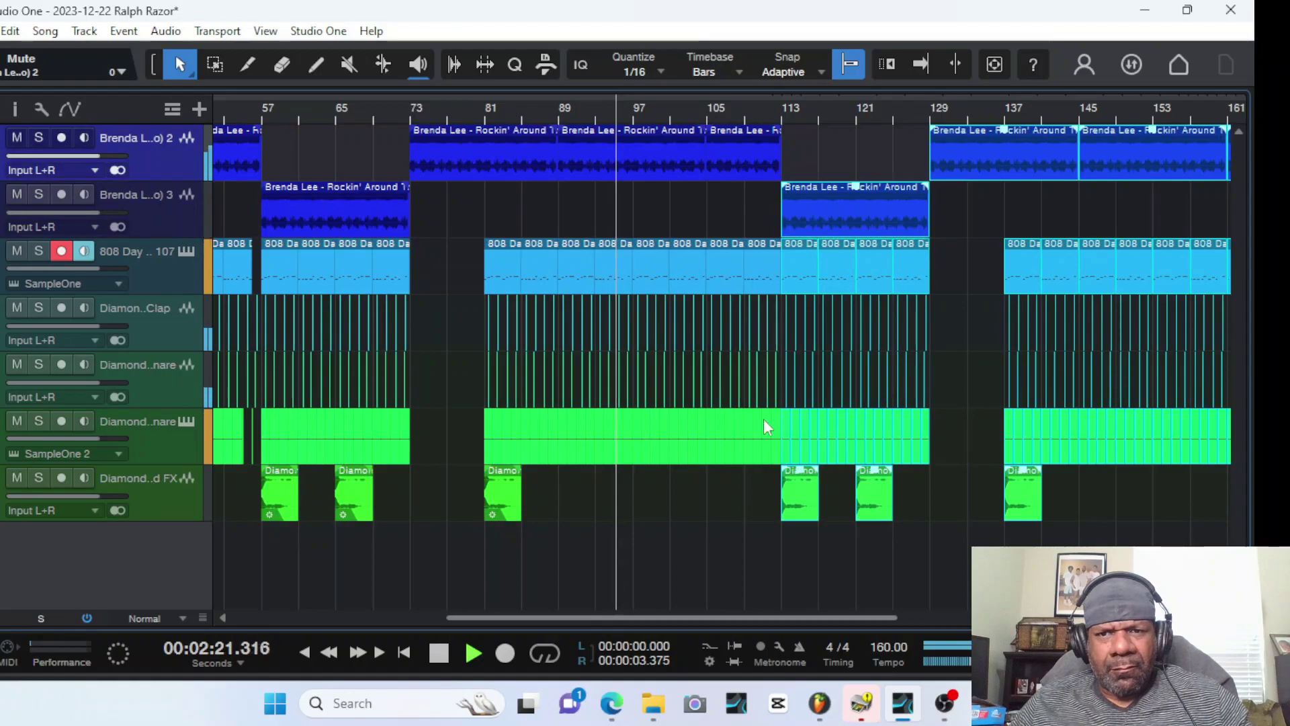
Delete the four-bar 808 part at bar 113 and play the song from that bar
double_click(958, 270)
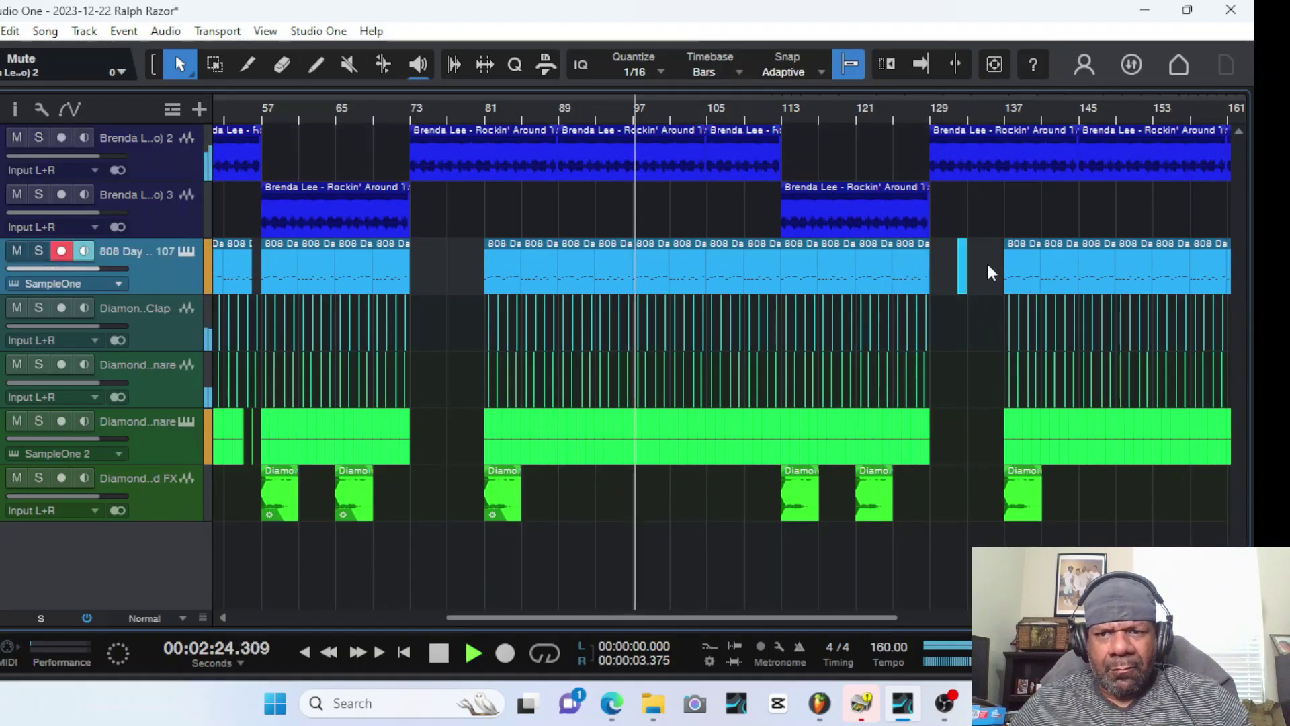
key("Delete")
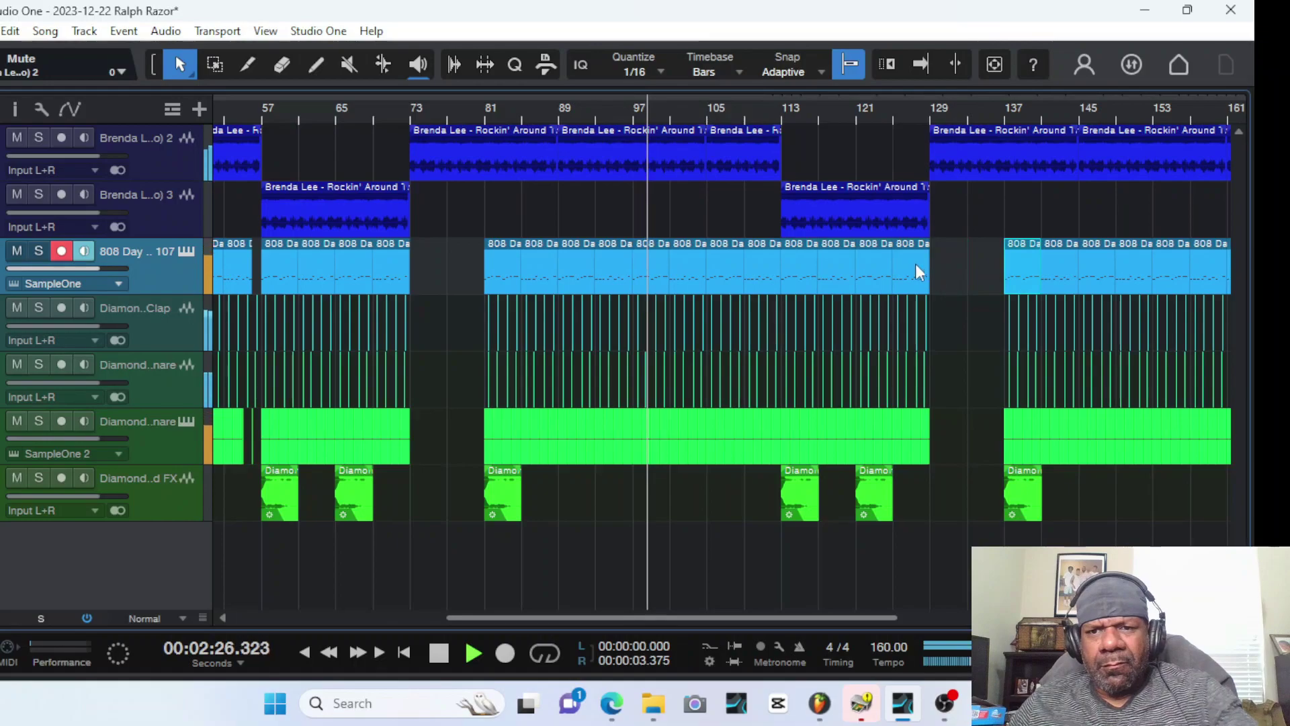
left_click(798, 274)
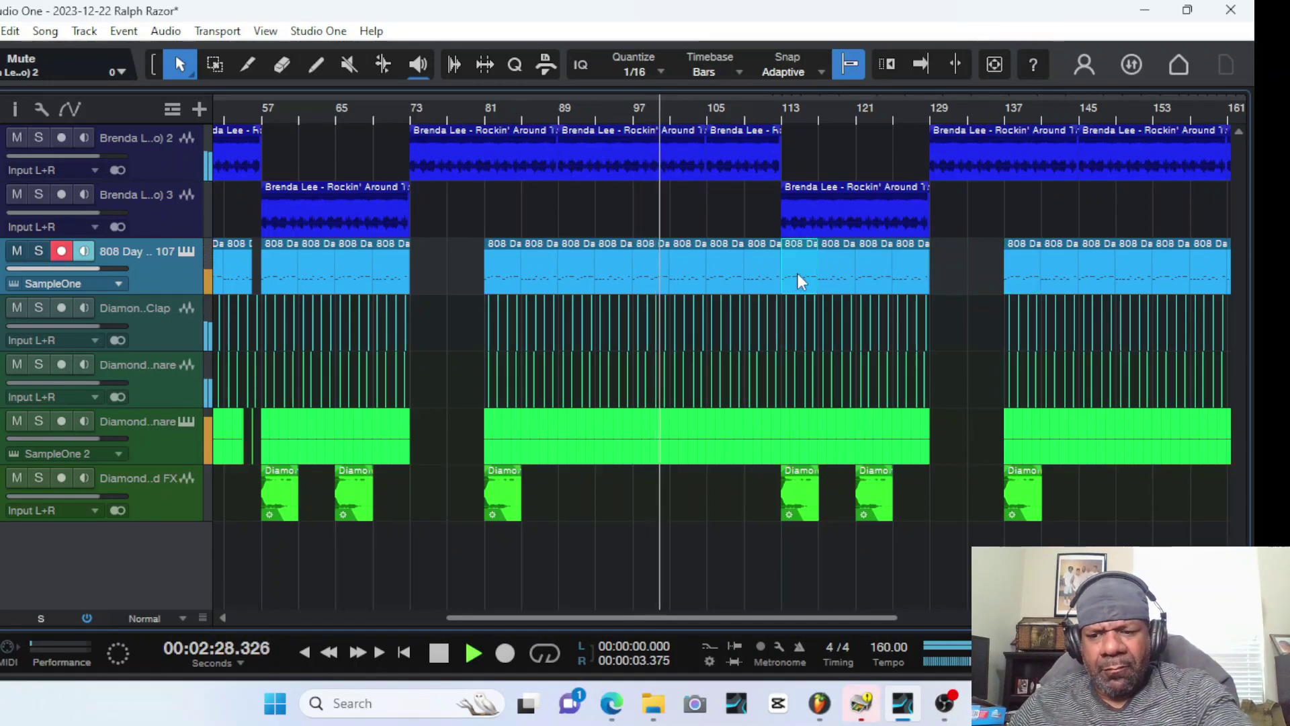
key("Delete")
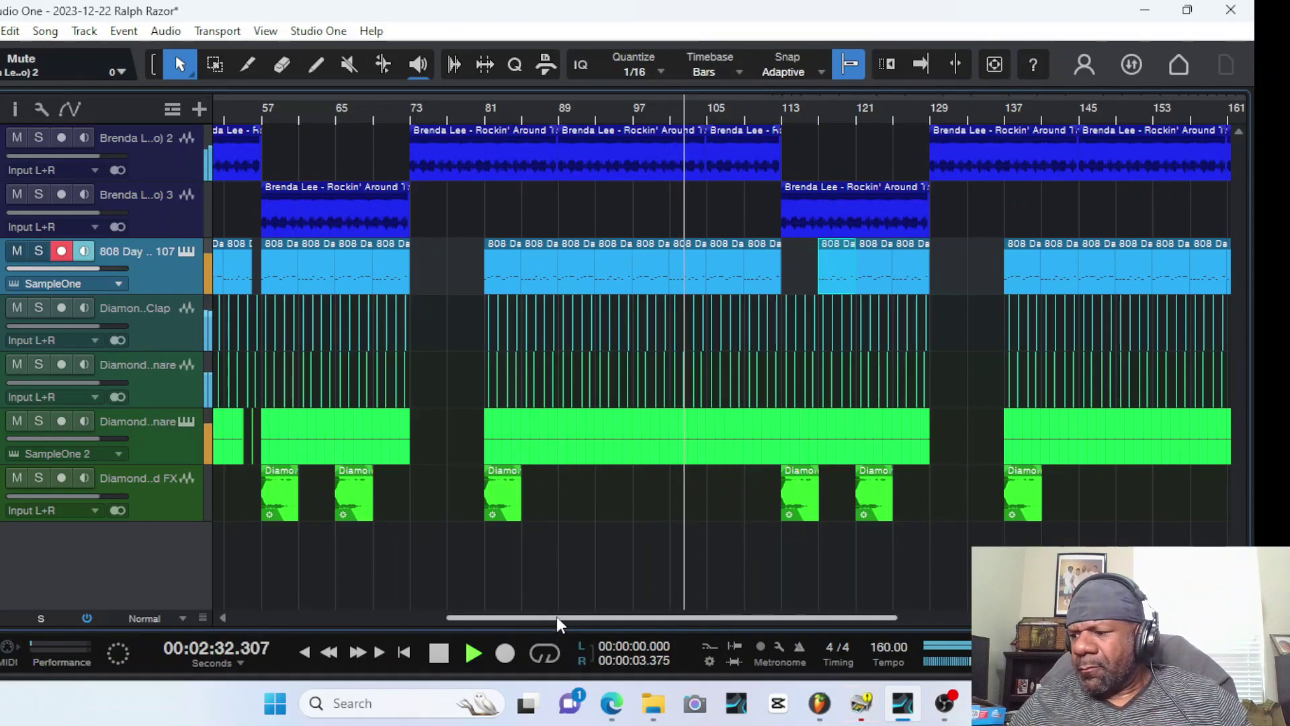
left_click_drag(557, 616, 684, 617)
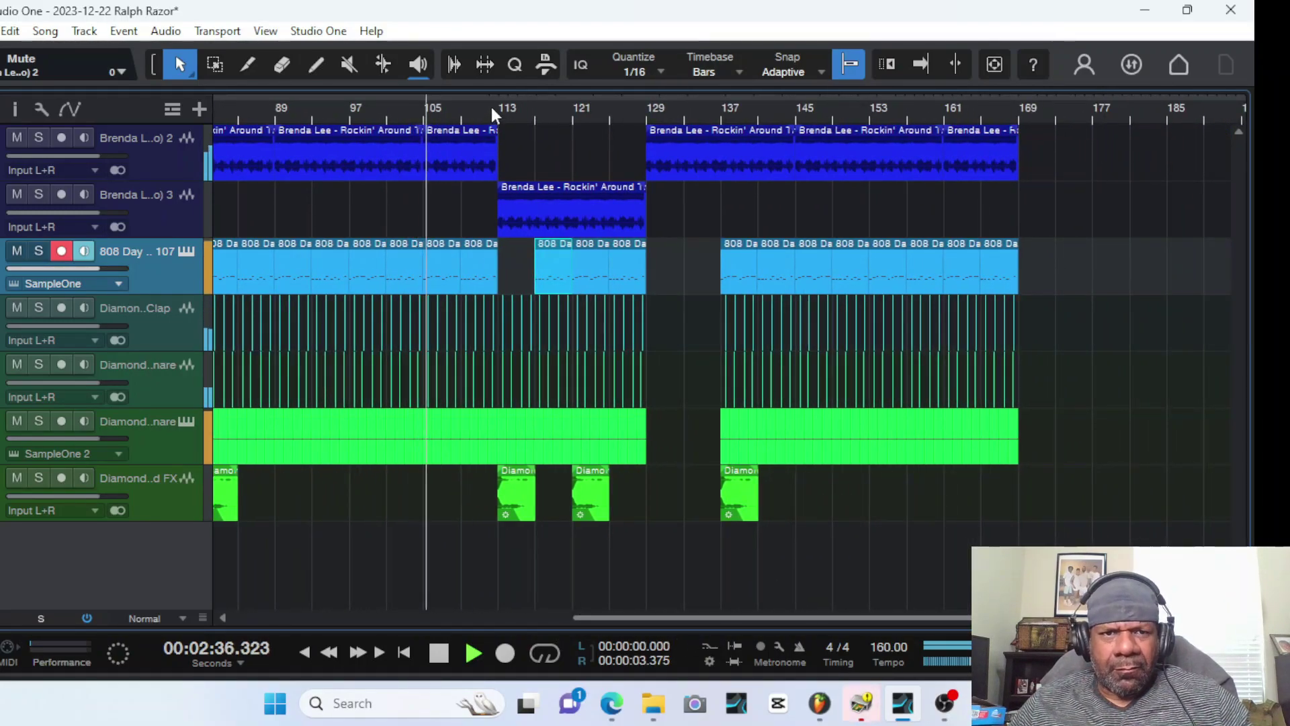
key("f")
left_click(491, 107)
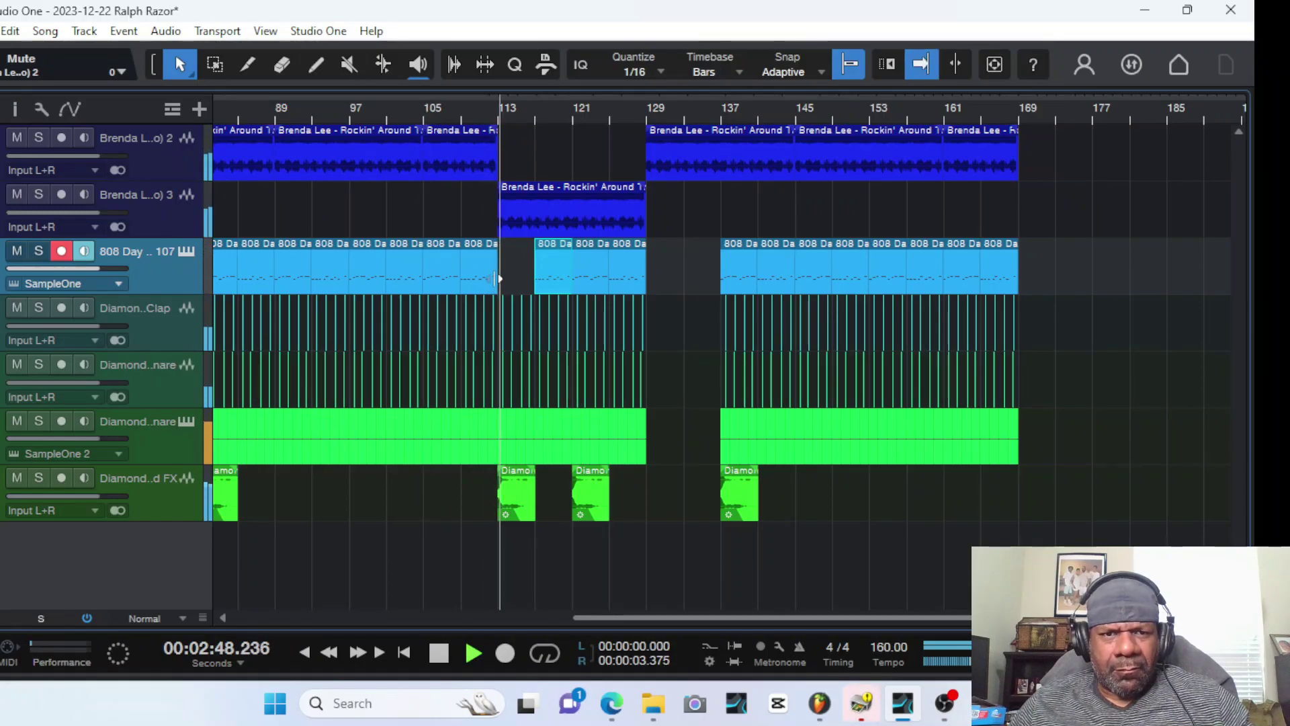
key("f")
Delete all loop, 808 and drum events from bar 145 to the end of the song
left_click_drag(1074, 127, 794, 476)
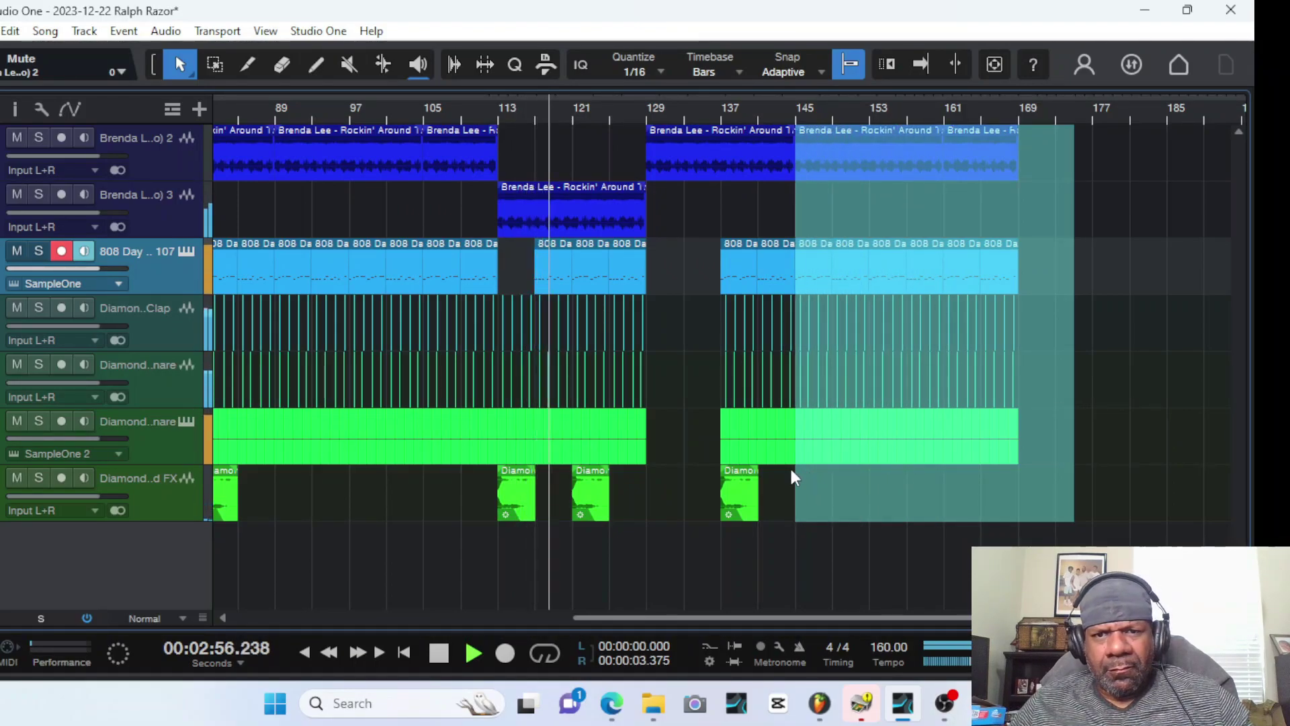
left_click_drag(795, 476, 791, 472)
key("Delete")
left_click(857, 176)
Replace the Brenda Lee 2 loop at bar 129 with a duplicate of the Brenda Lee 3 loop
left_click(772, 164)
key("Delete")
left_click(622, 200)
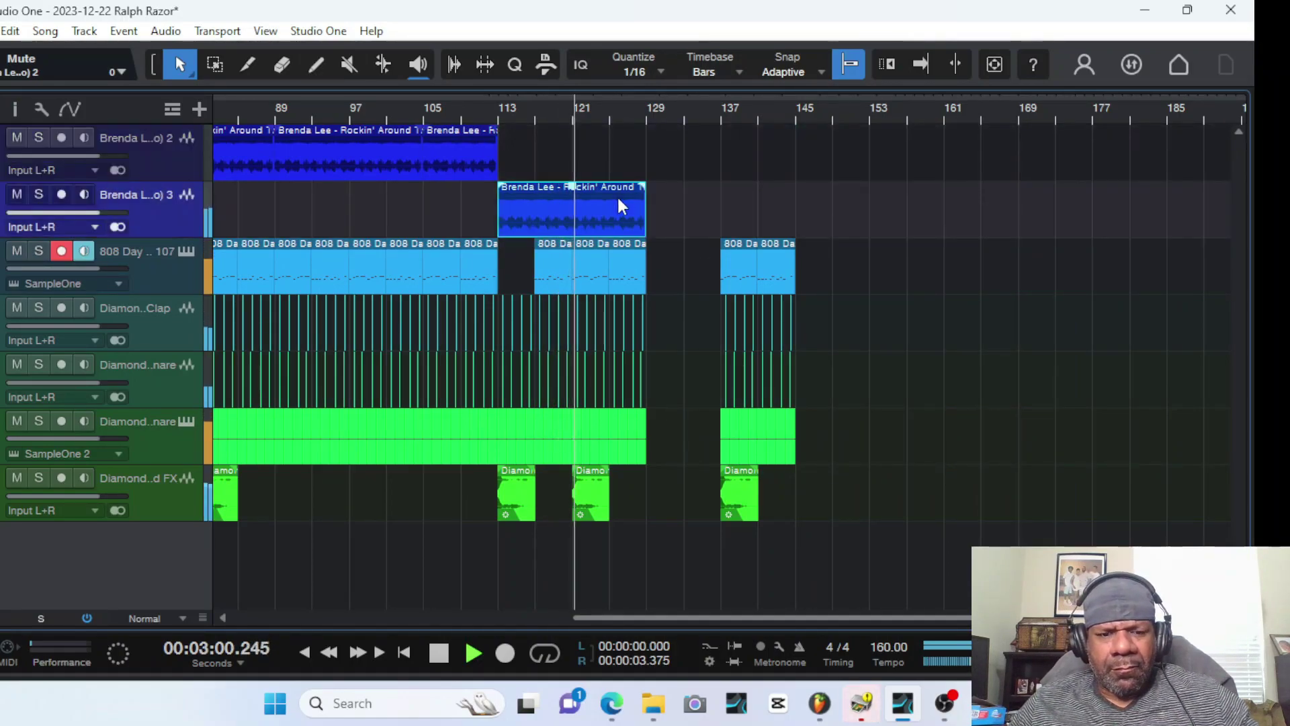
key("d")
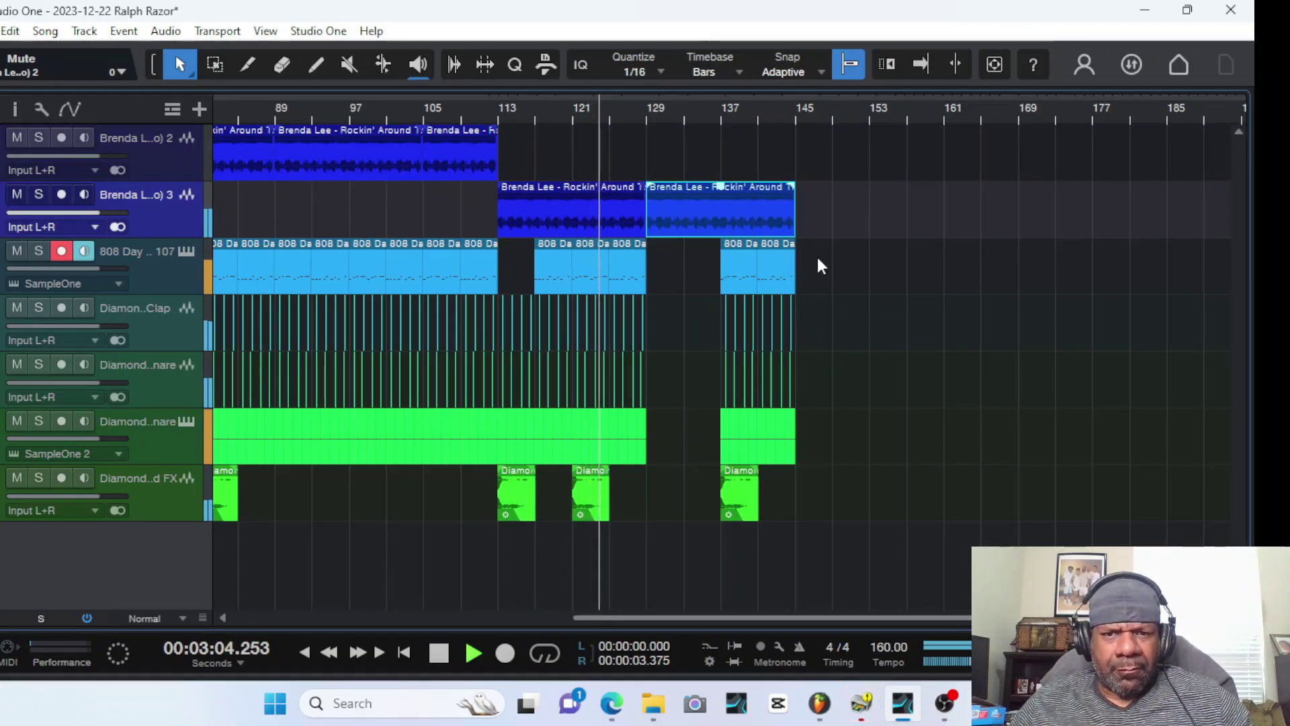
Move the 808, drum and crash events at bar 137 eight bars earlier, and delete the 808 part at bar 129
left_click_drag(815, 256, 732, 484)
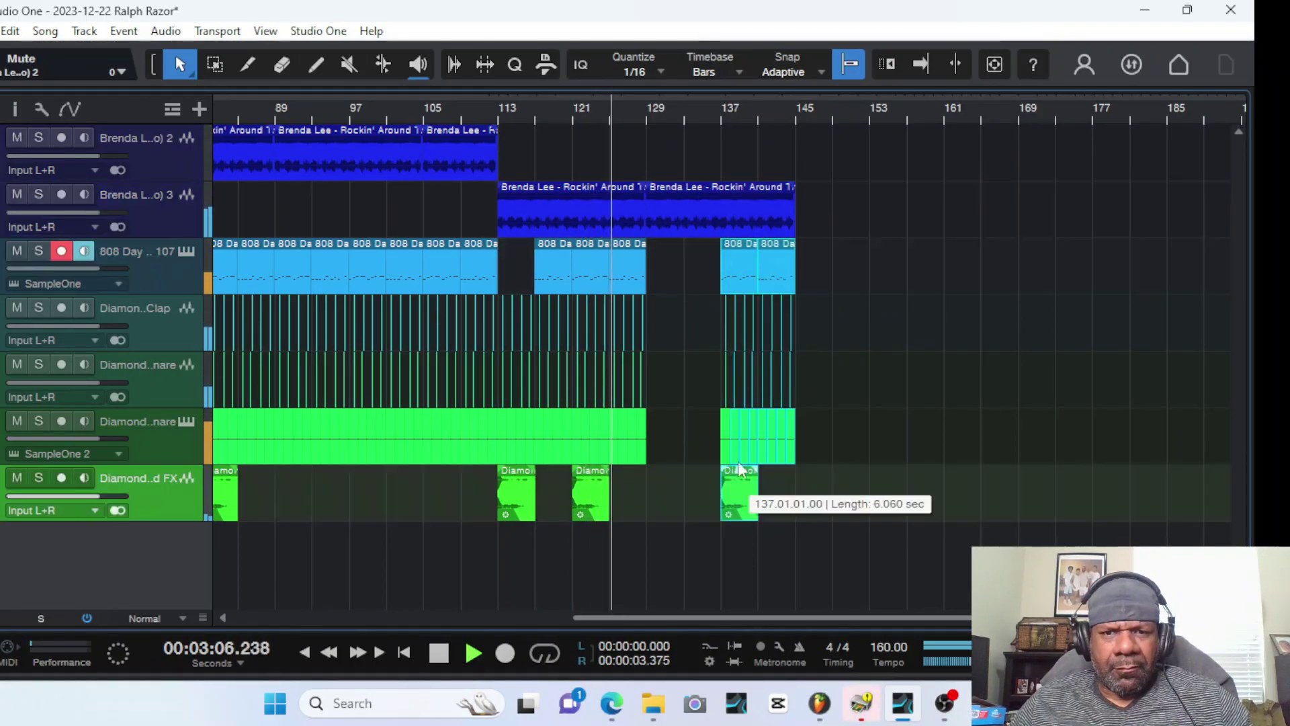
left_click_drag(736, 269, 660, 270)
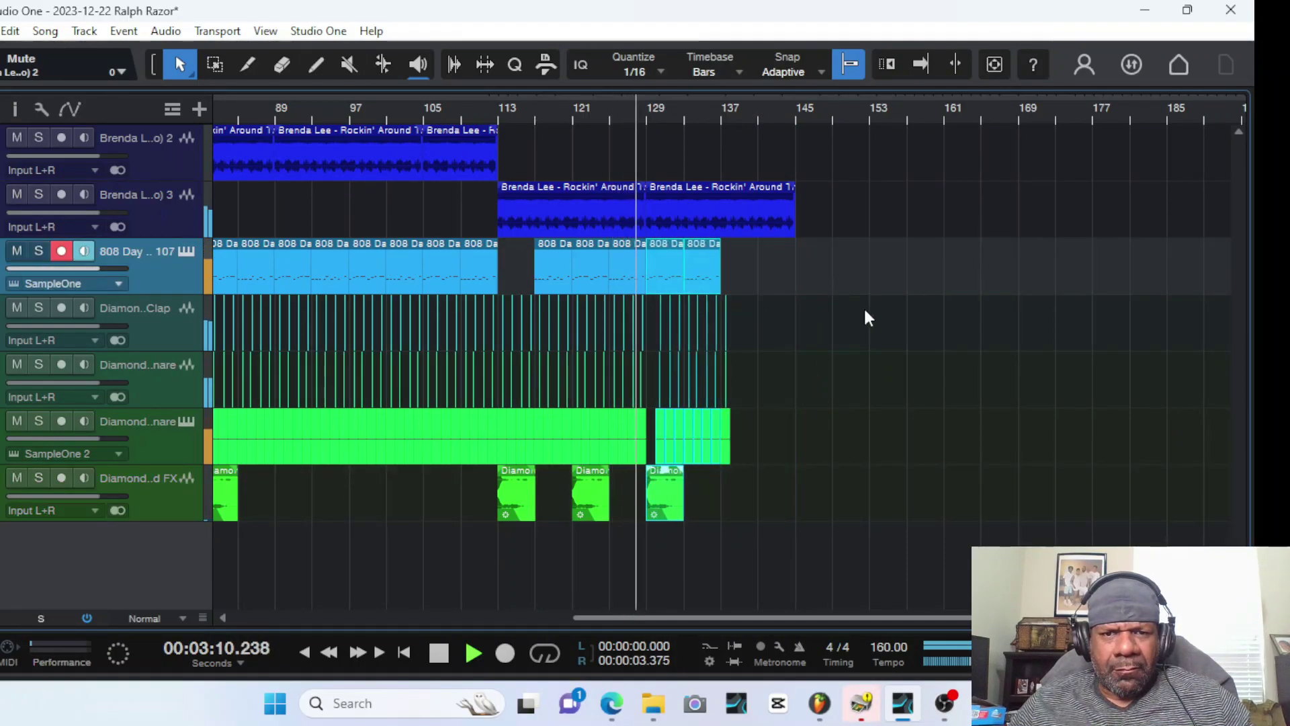
key("Delete")
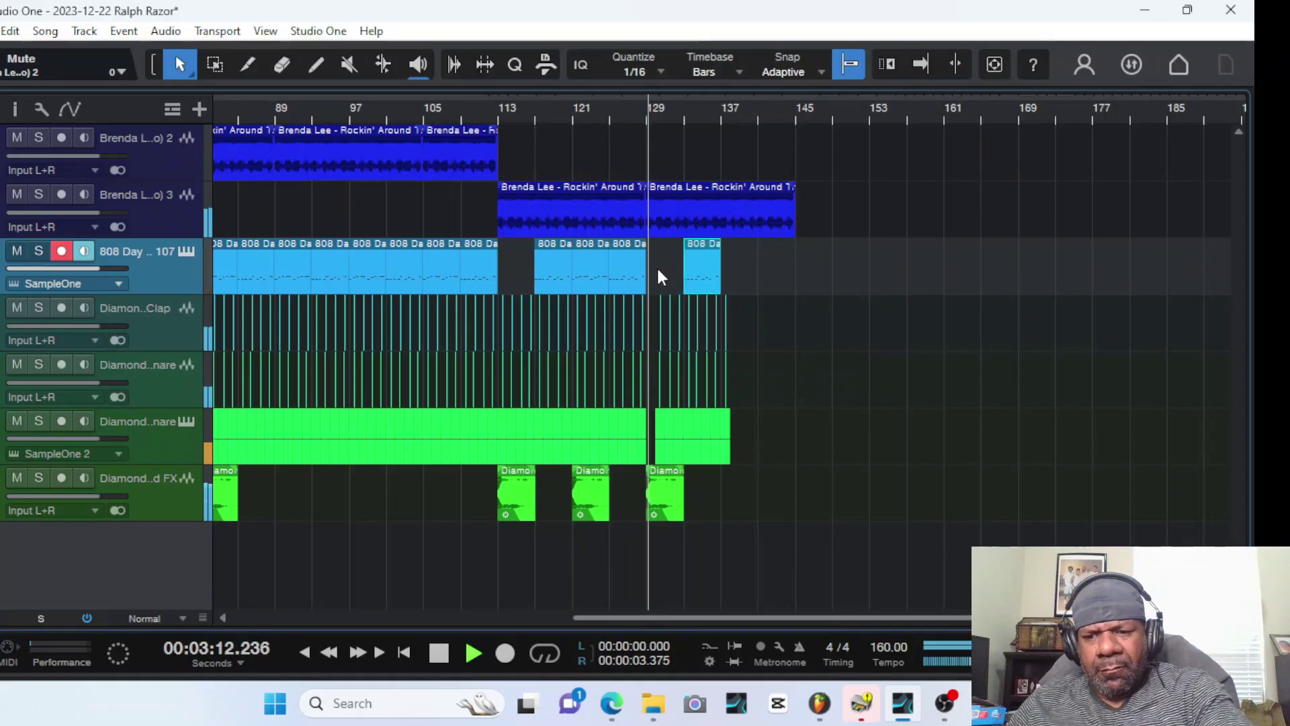
left_click(707, 271)
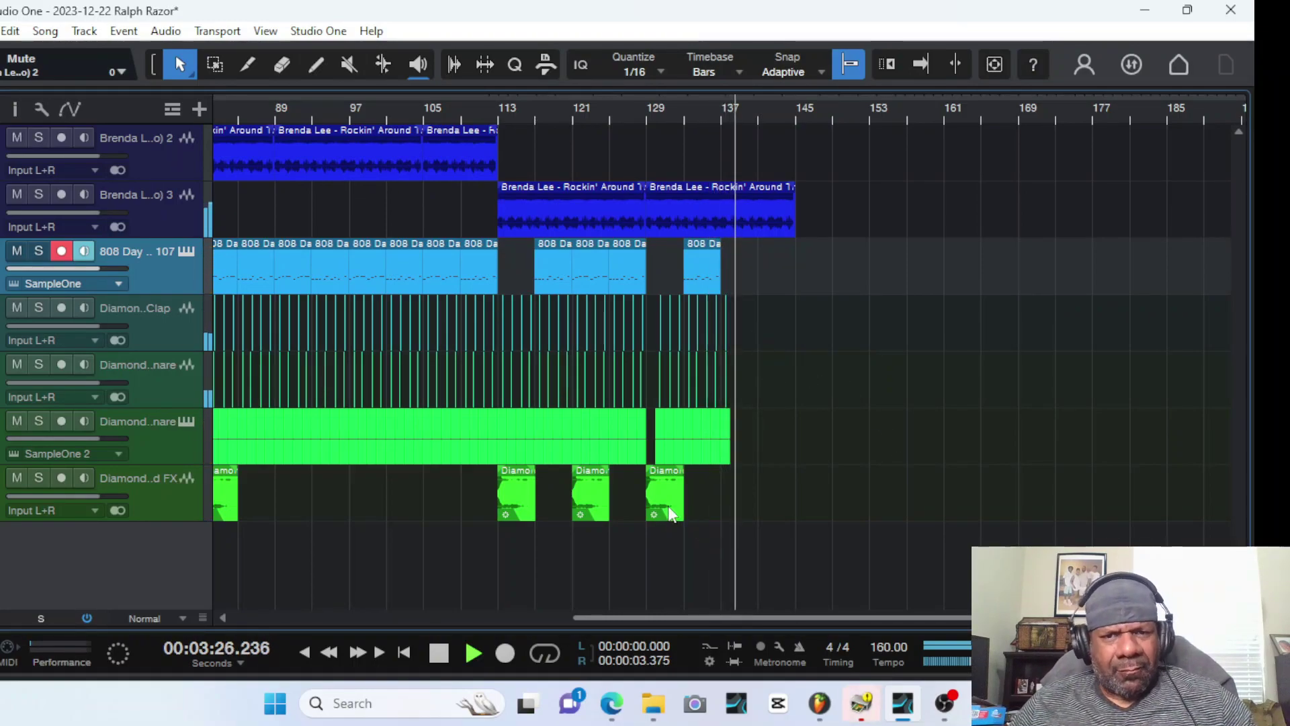
Return to the song start, play the opening briefly, and delete the crash event at bar 1
left_click(441, 654)
left_click(405, 652)
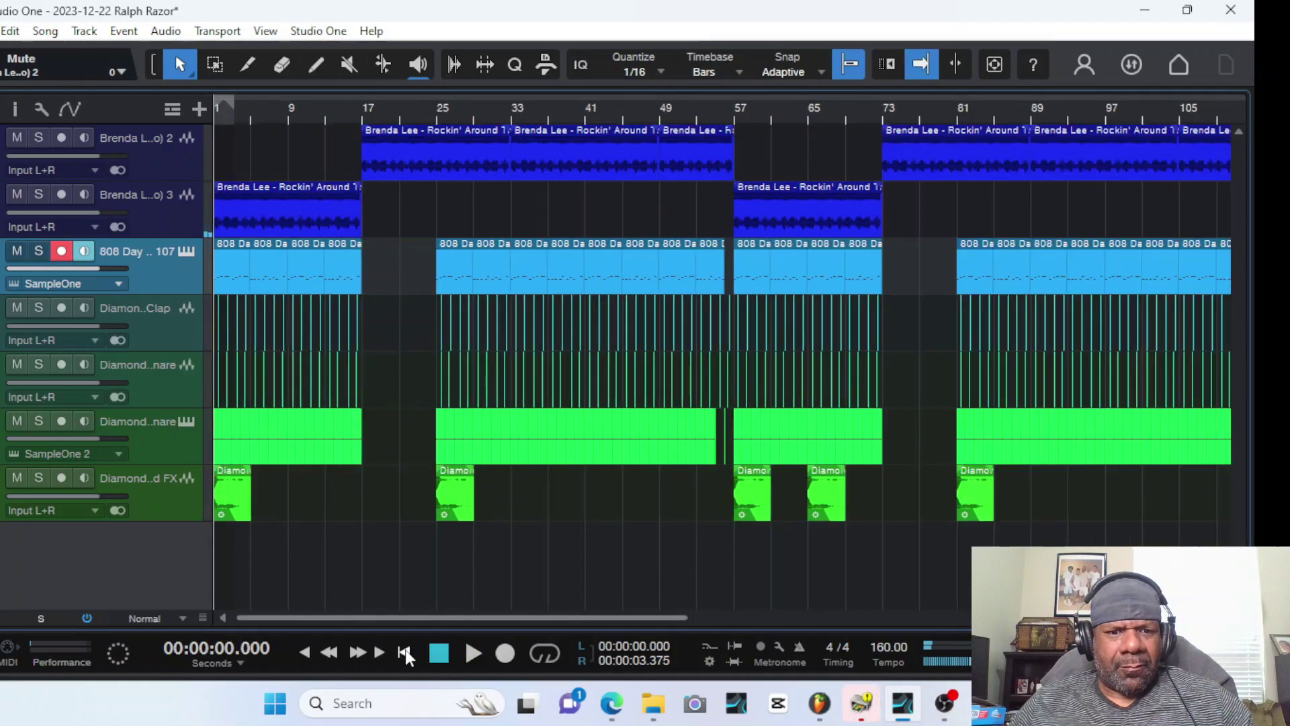
key("space")
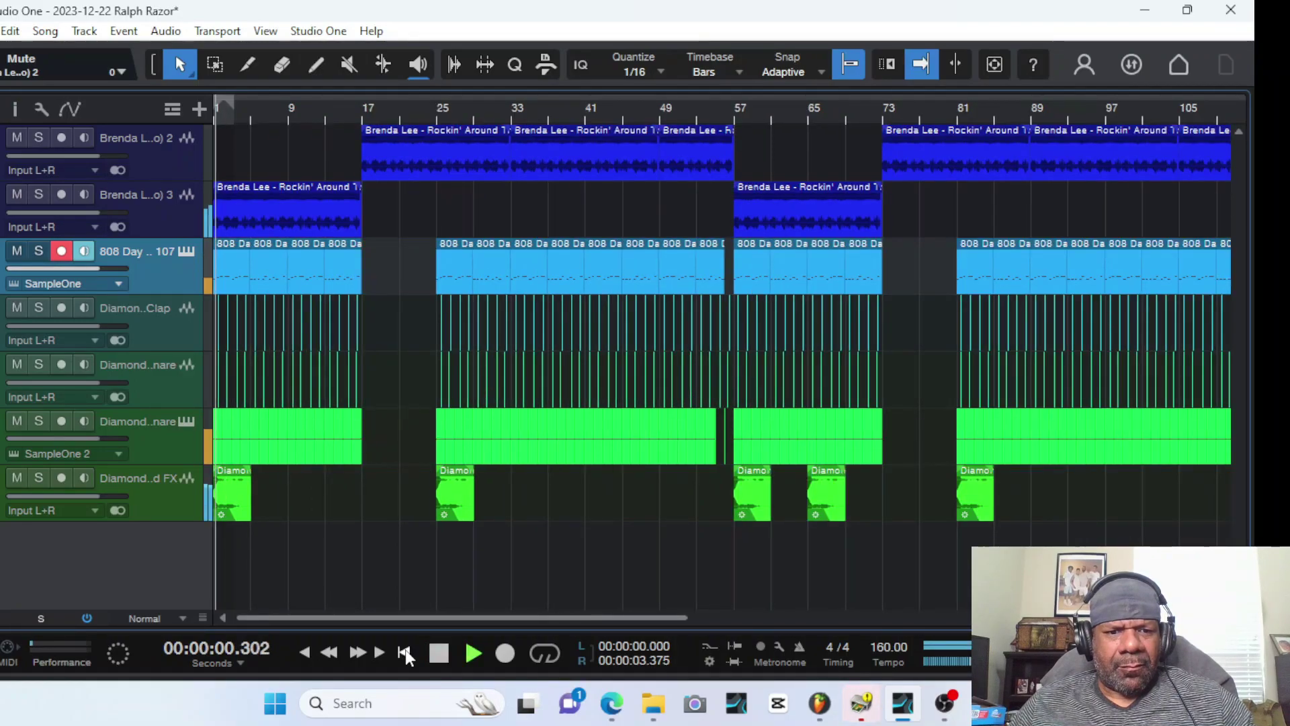
key("space")
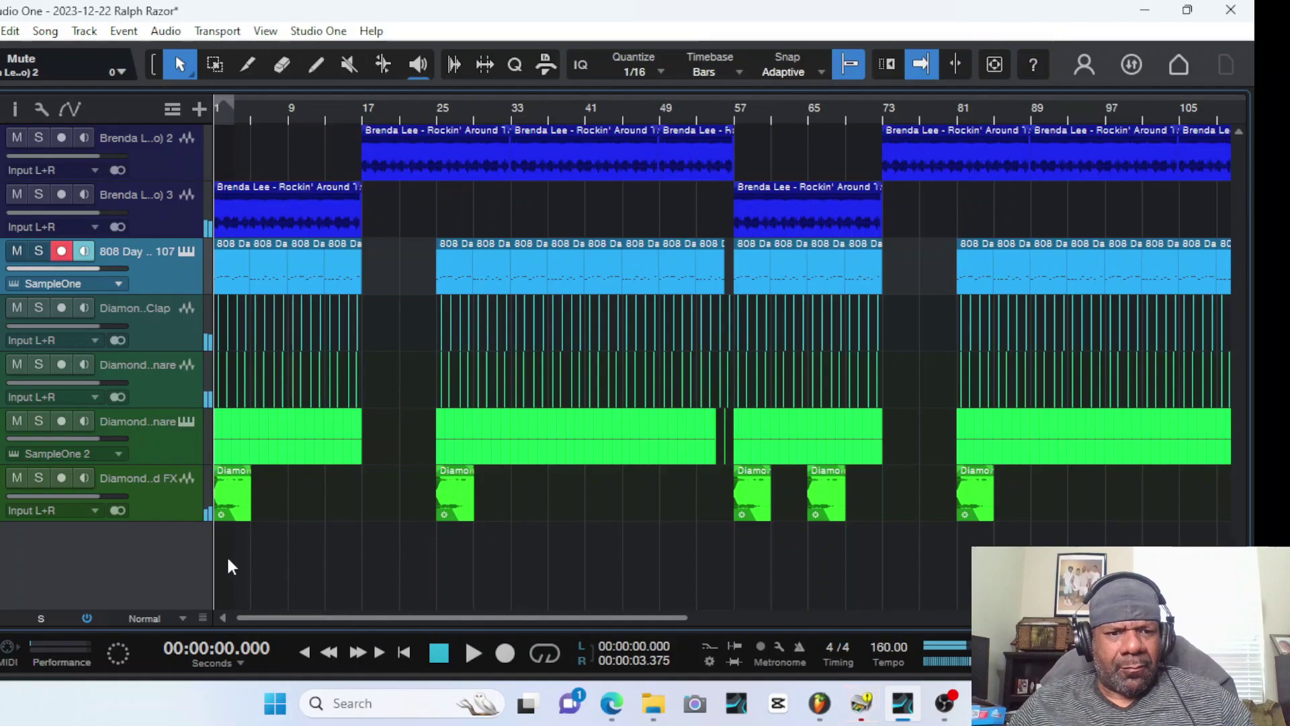
key("Delete")
key("Right")
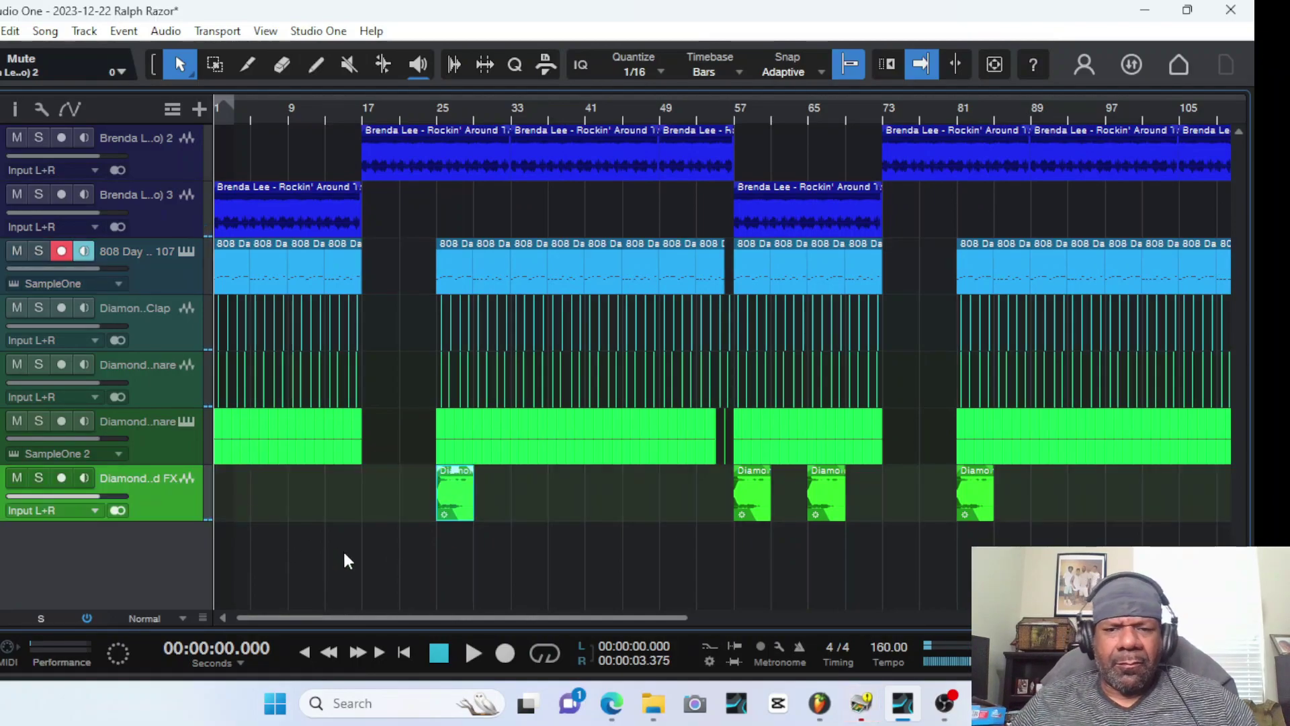
Play the intro from the start and remove the 808 parts from its first eight bars
key("space")
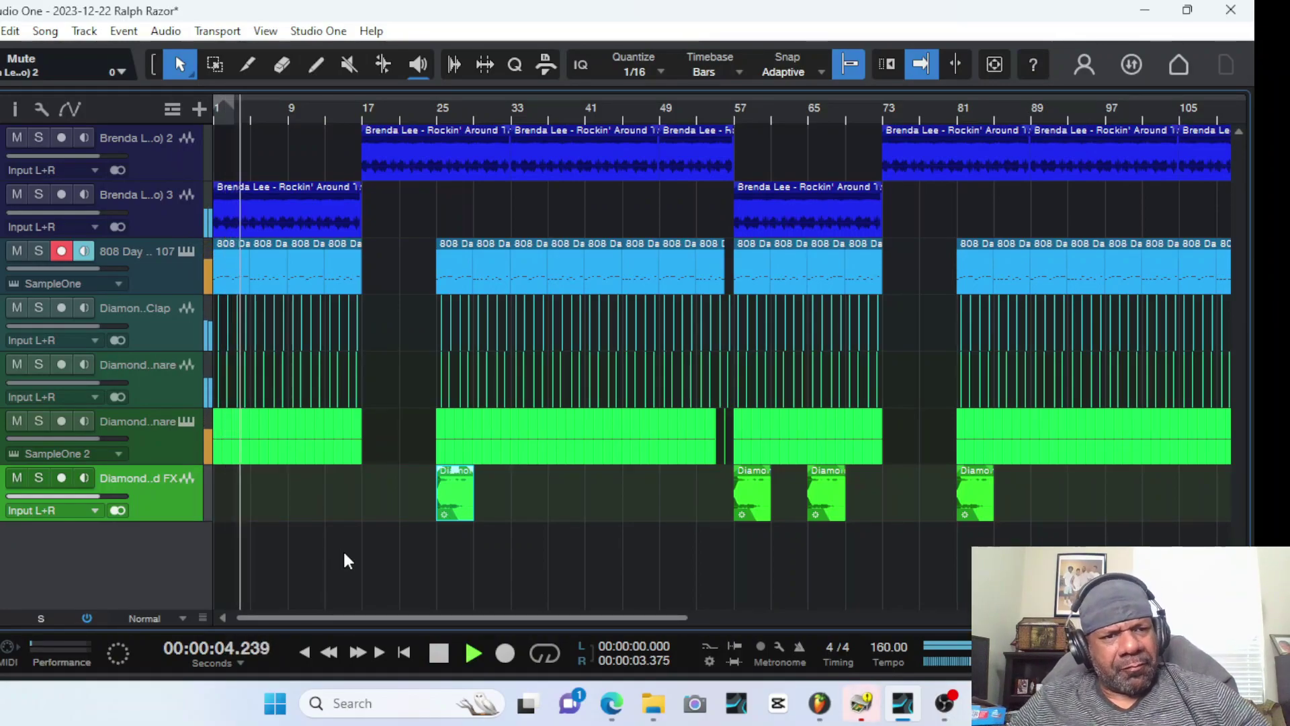
left_click_drag(229, 264, 273, 266)
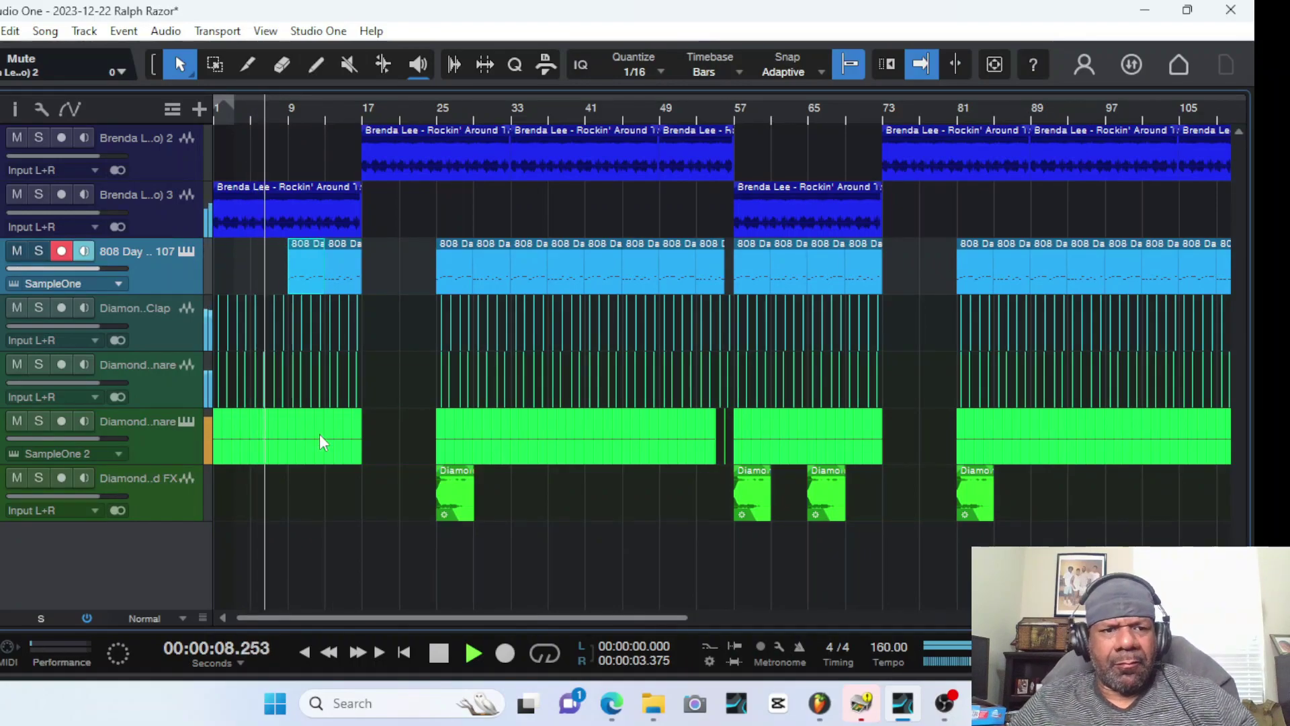